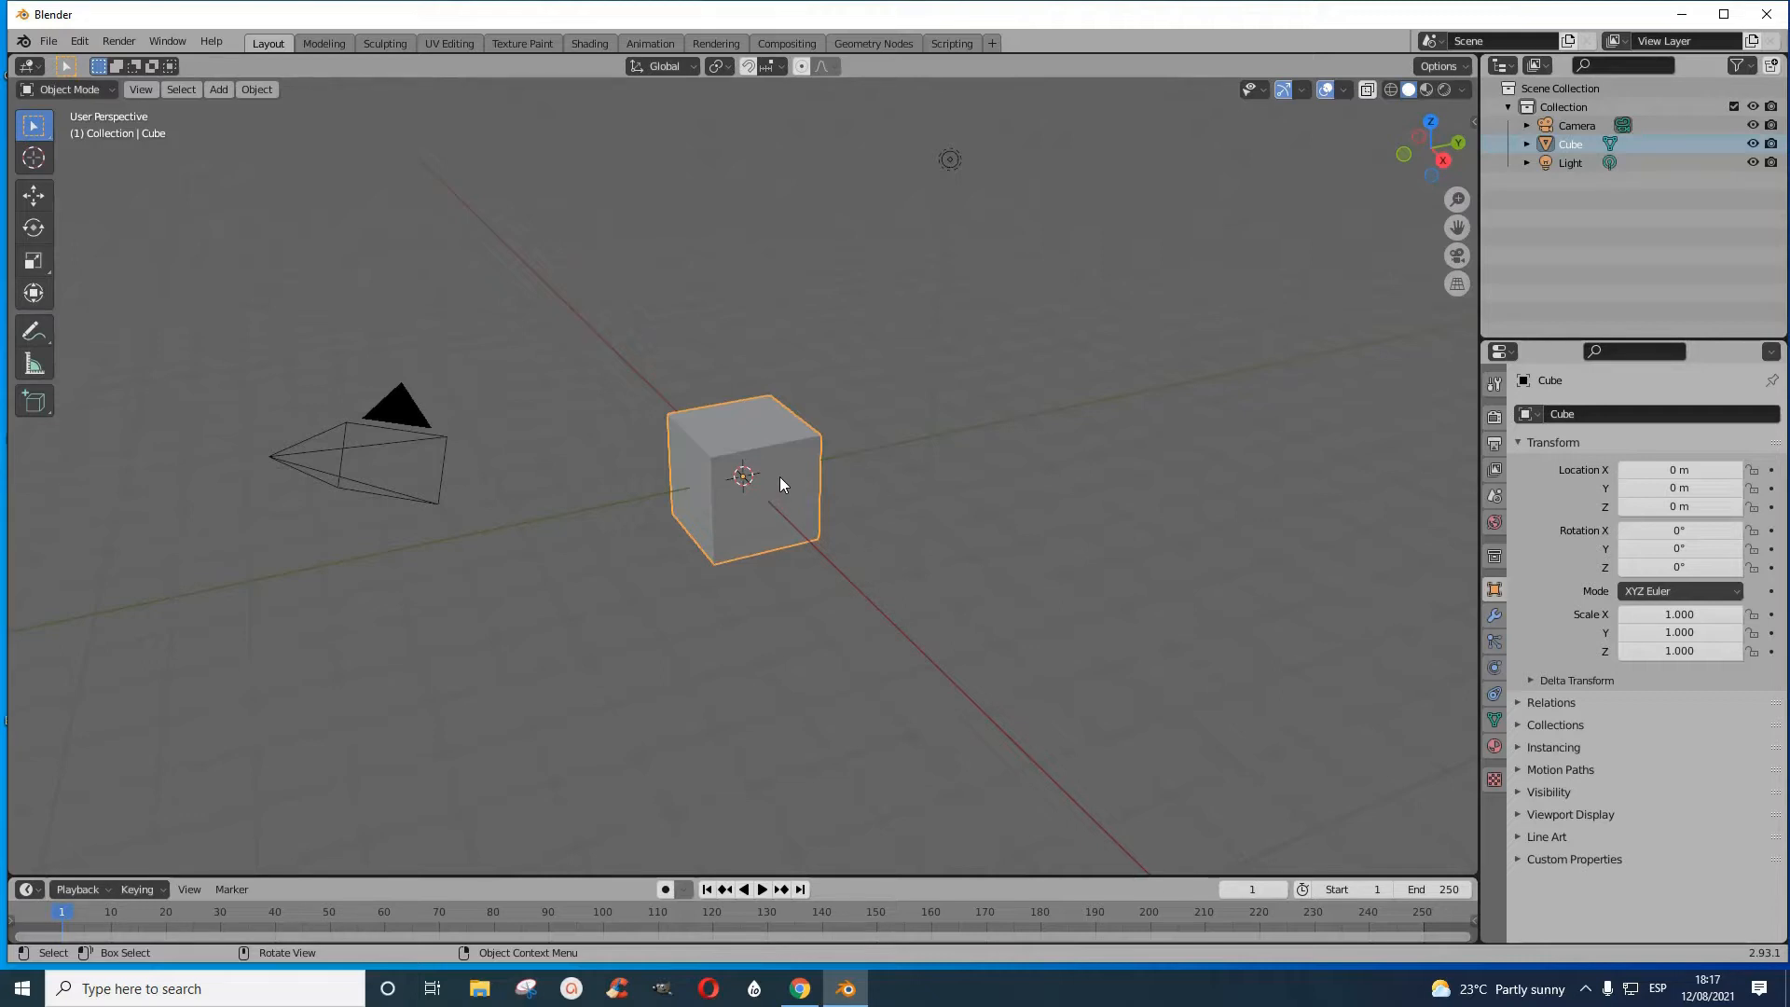
- Delete the default cube and add a plane mesh at the scene origin
{"action": "right_click", "coordinate": [779, 478]}
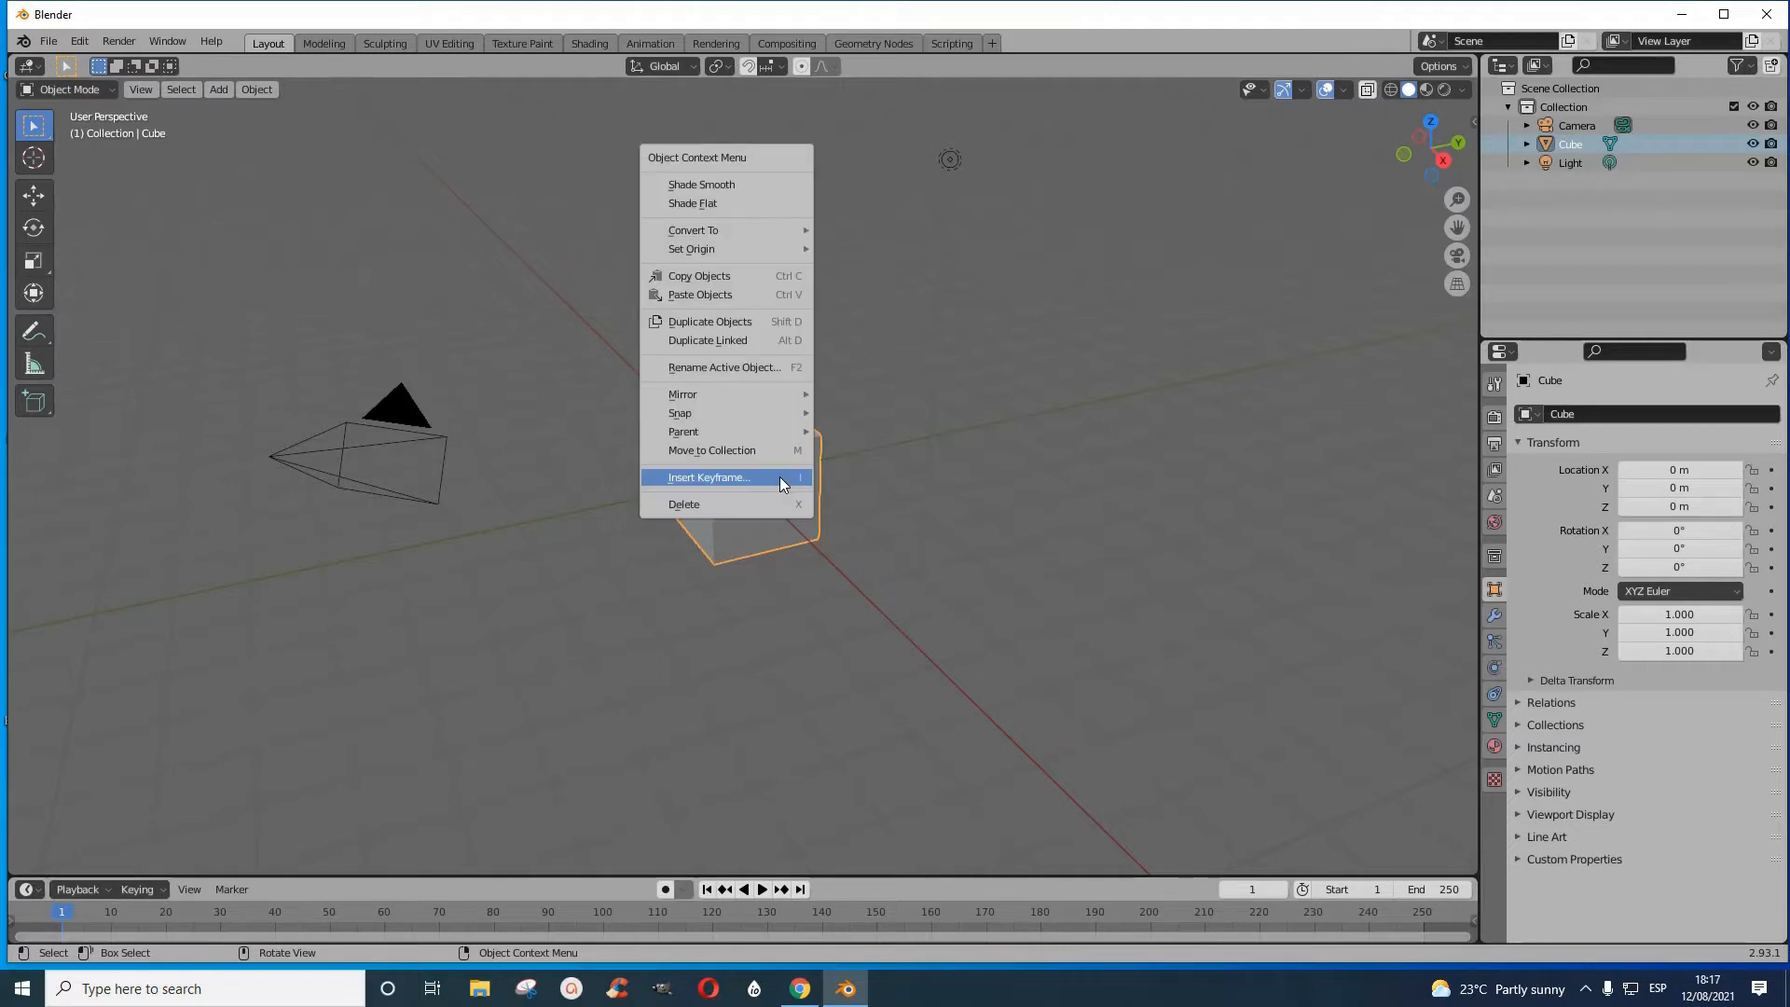
{"action": "left_click", "coordinate": [711, 512]}
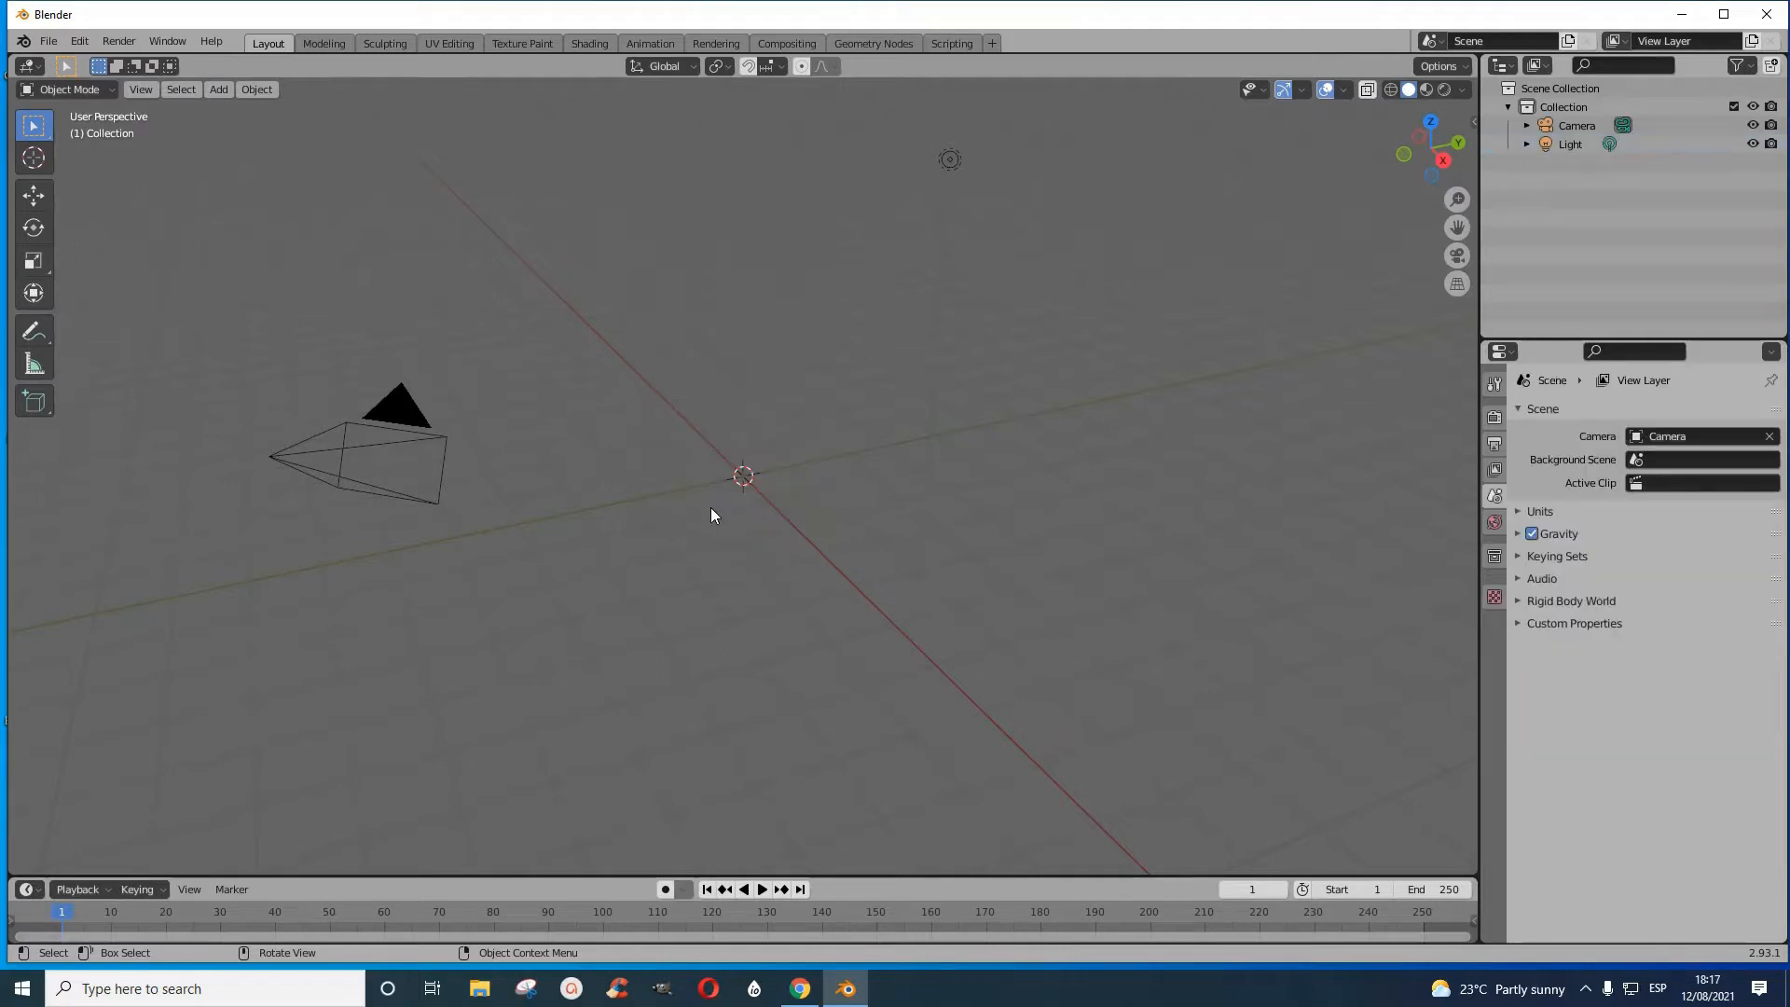
{"action": "left_click", "coordinate": [216, 94]}
{"action": "mouse_move", "coordinate": [220, 110]}
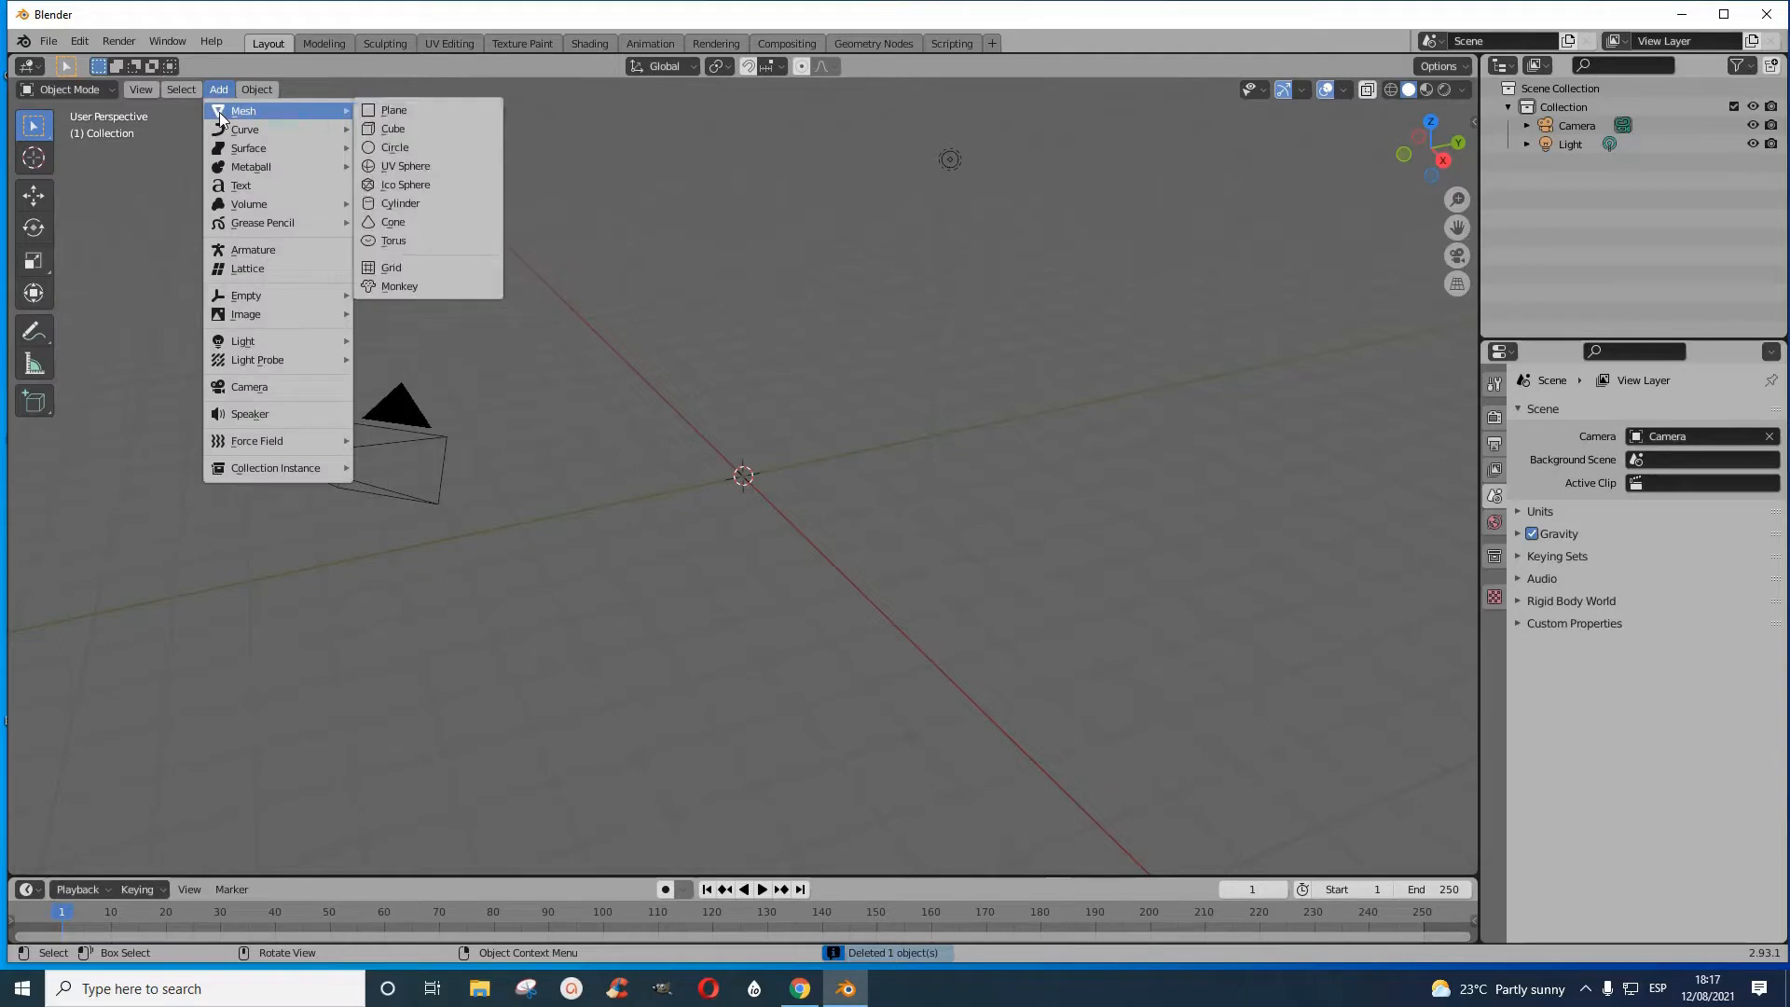
{"action": "left_click", "coordinate": [394, 111]}
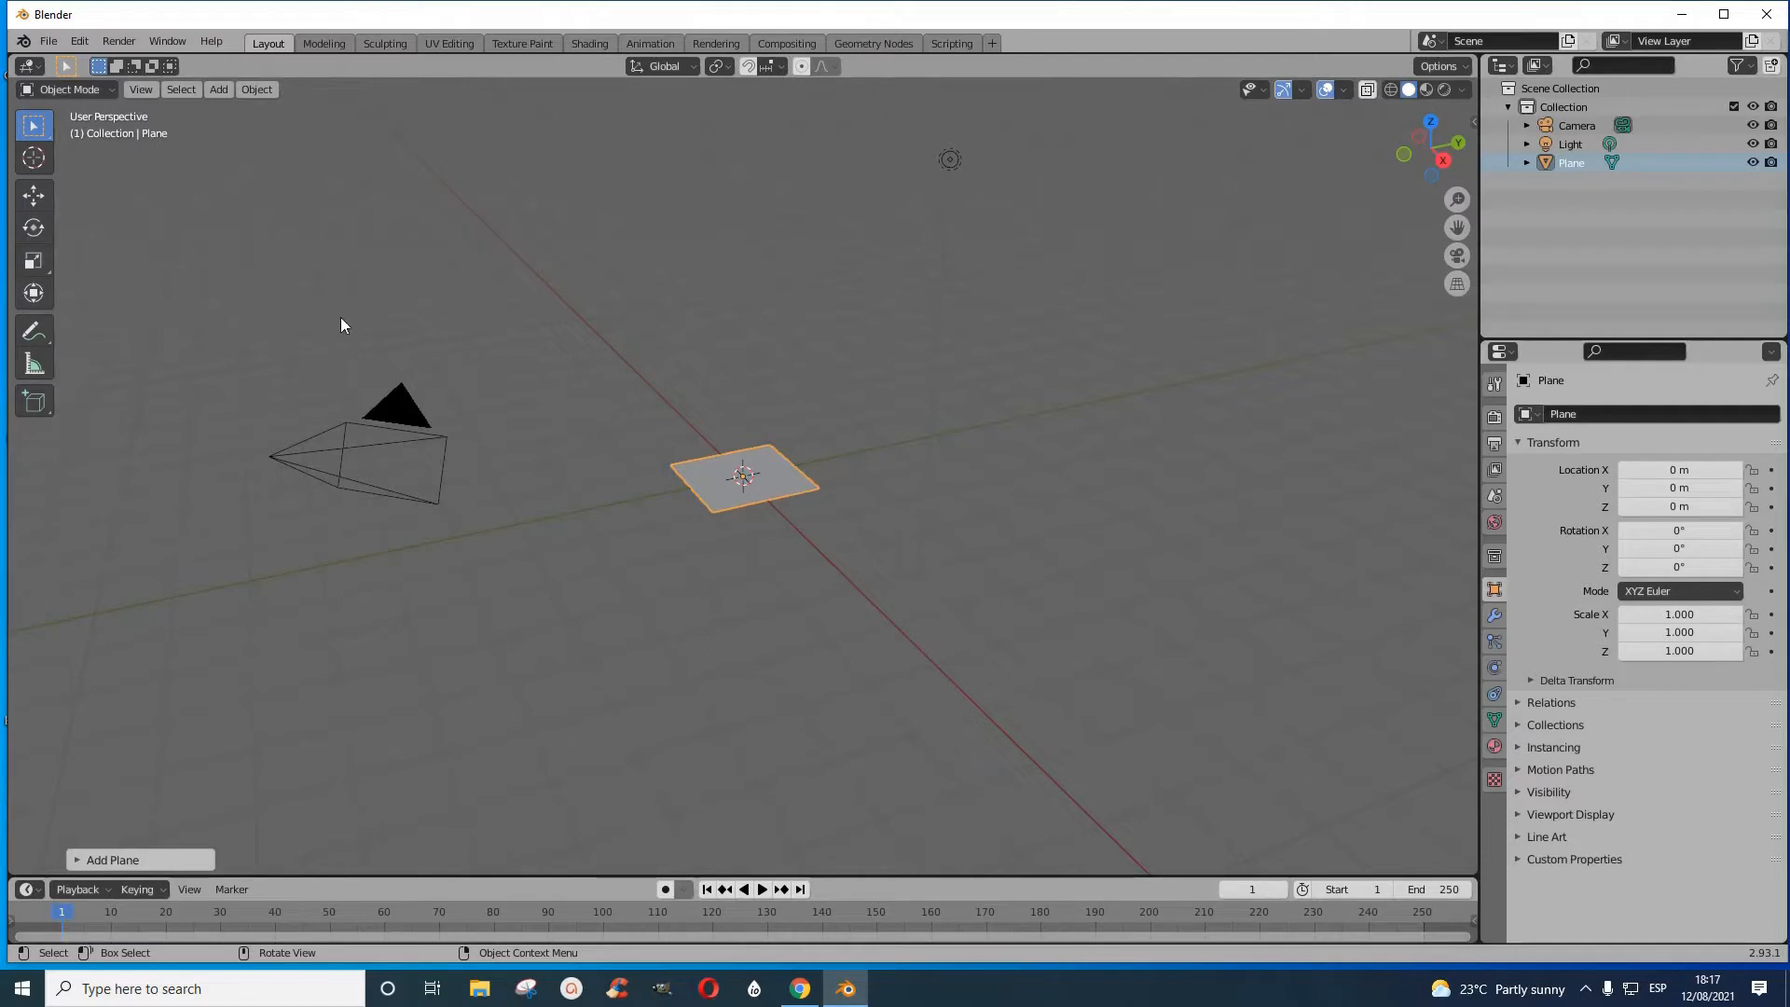
- Add a UV sphere and, in right orthographic view, raise it about 1.15 m along Z above the plane
{"action": "left_click", "coordinate": [224, 90]}
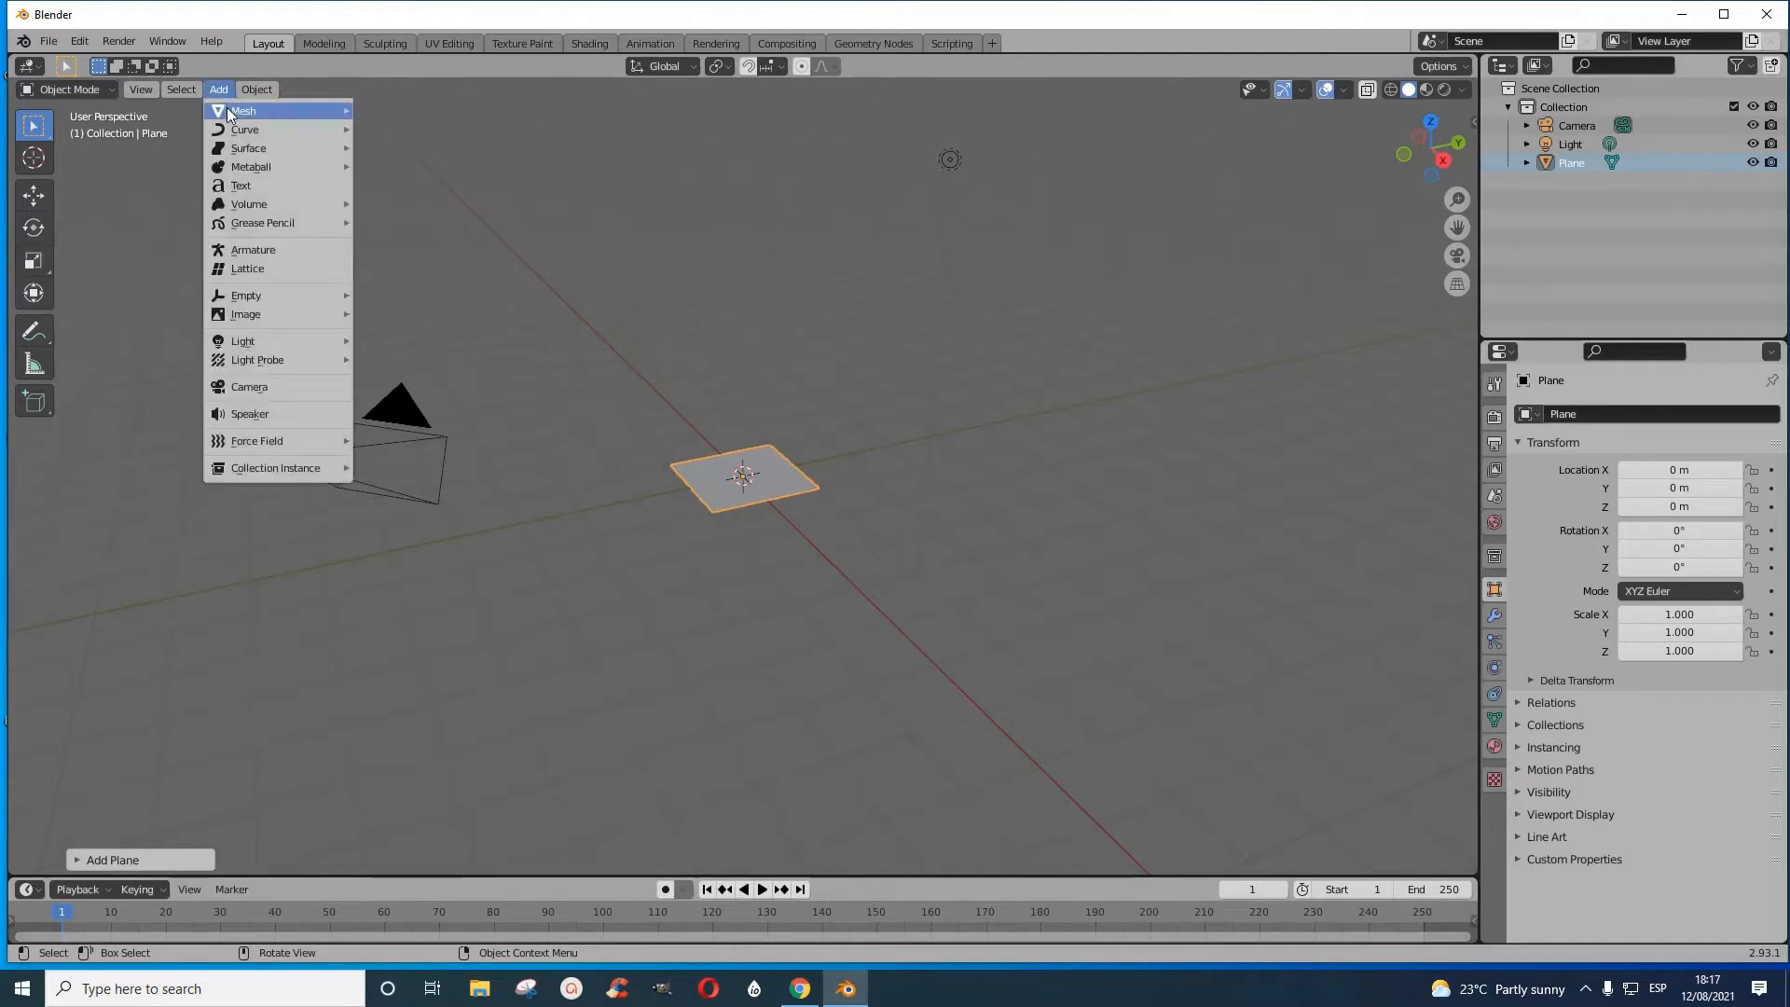
{"action": "mouse_move", "coordinate": [229, 111]}
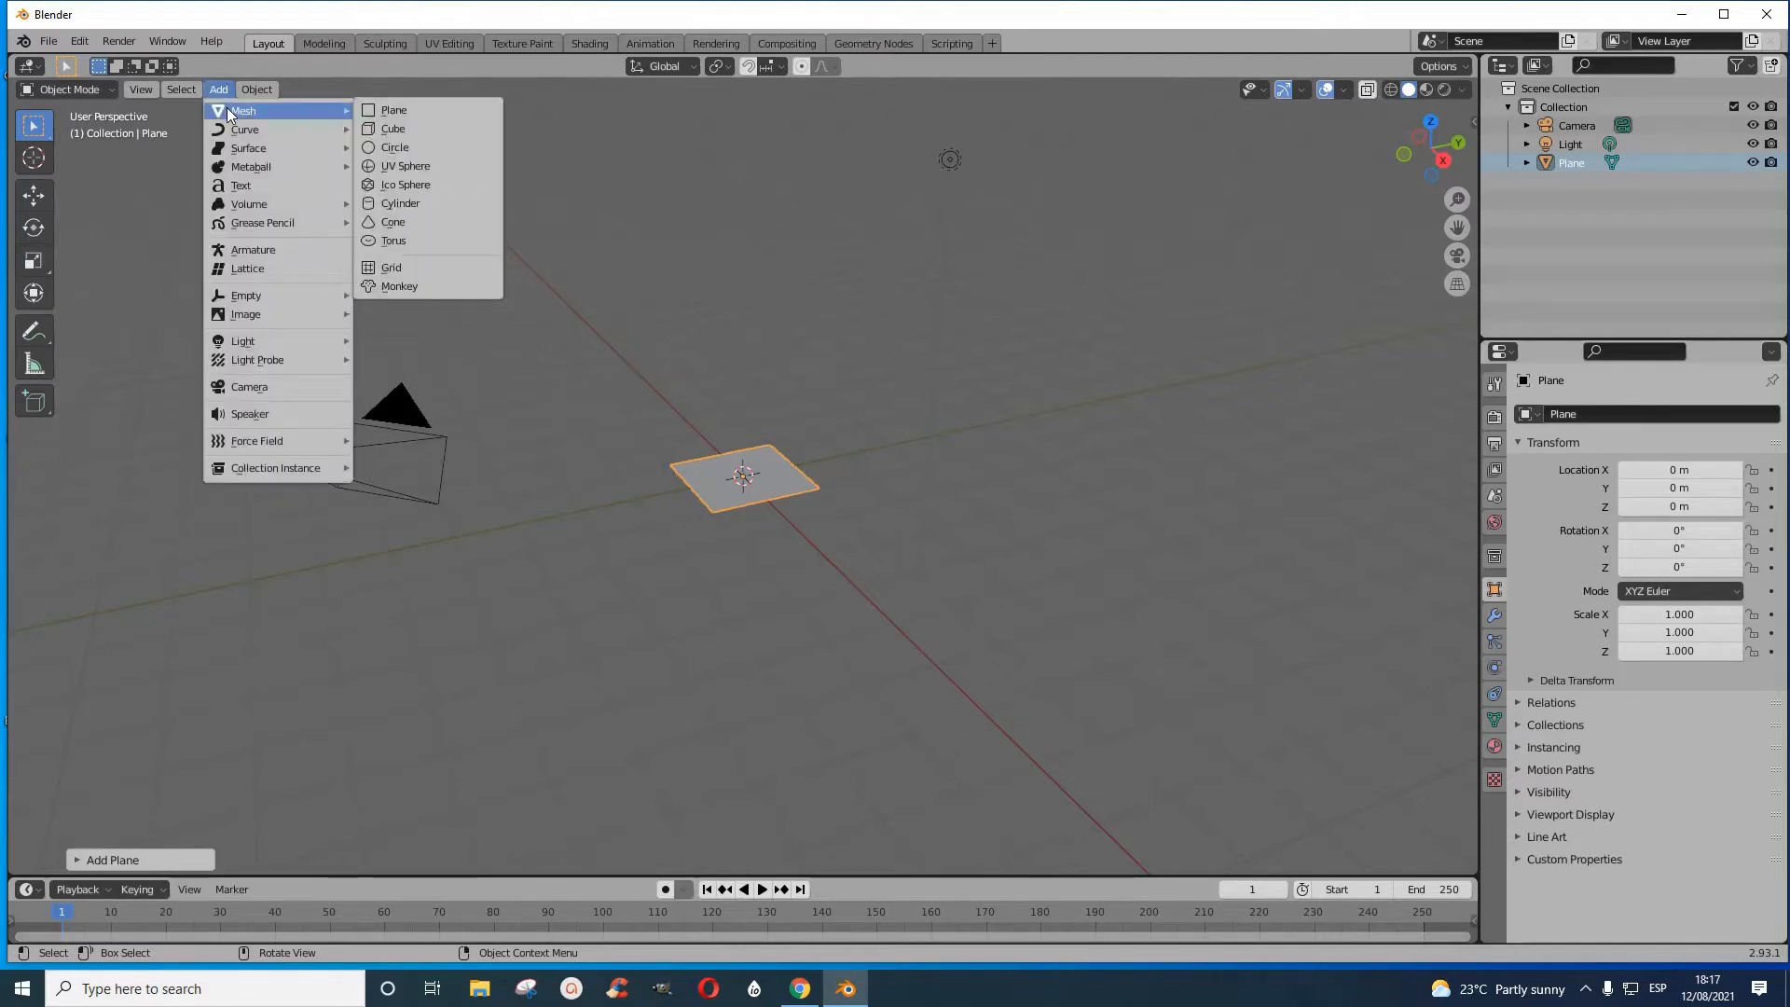
{"action": "left_click", "coordinate": [395, 165]}
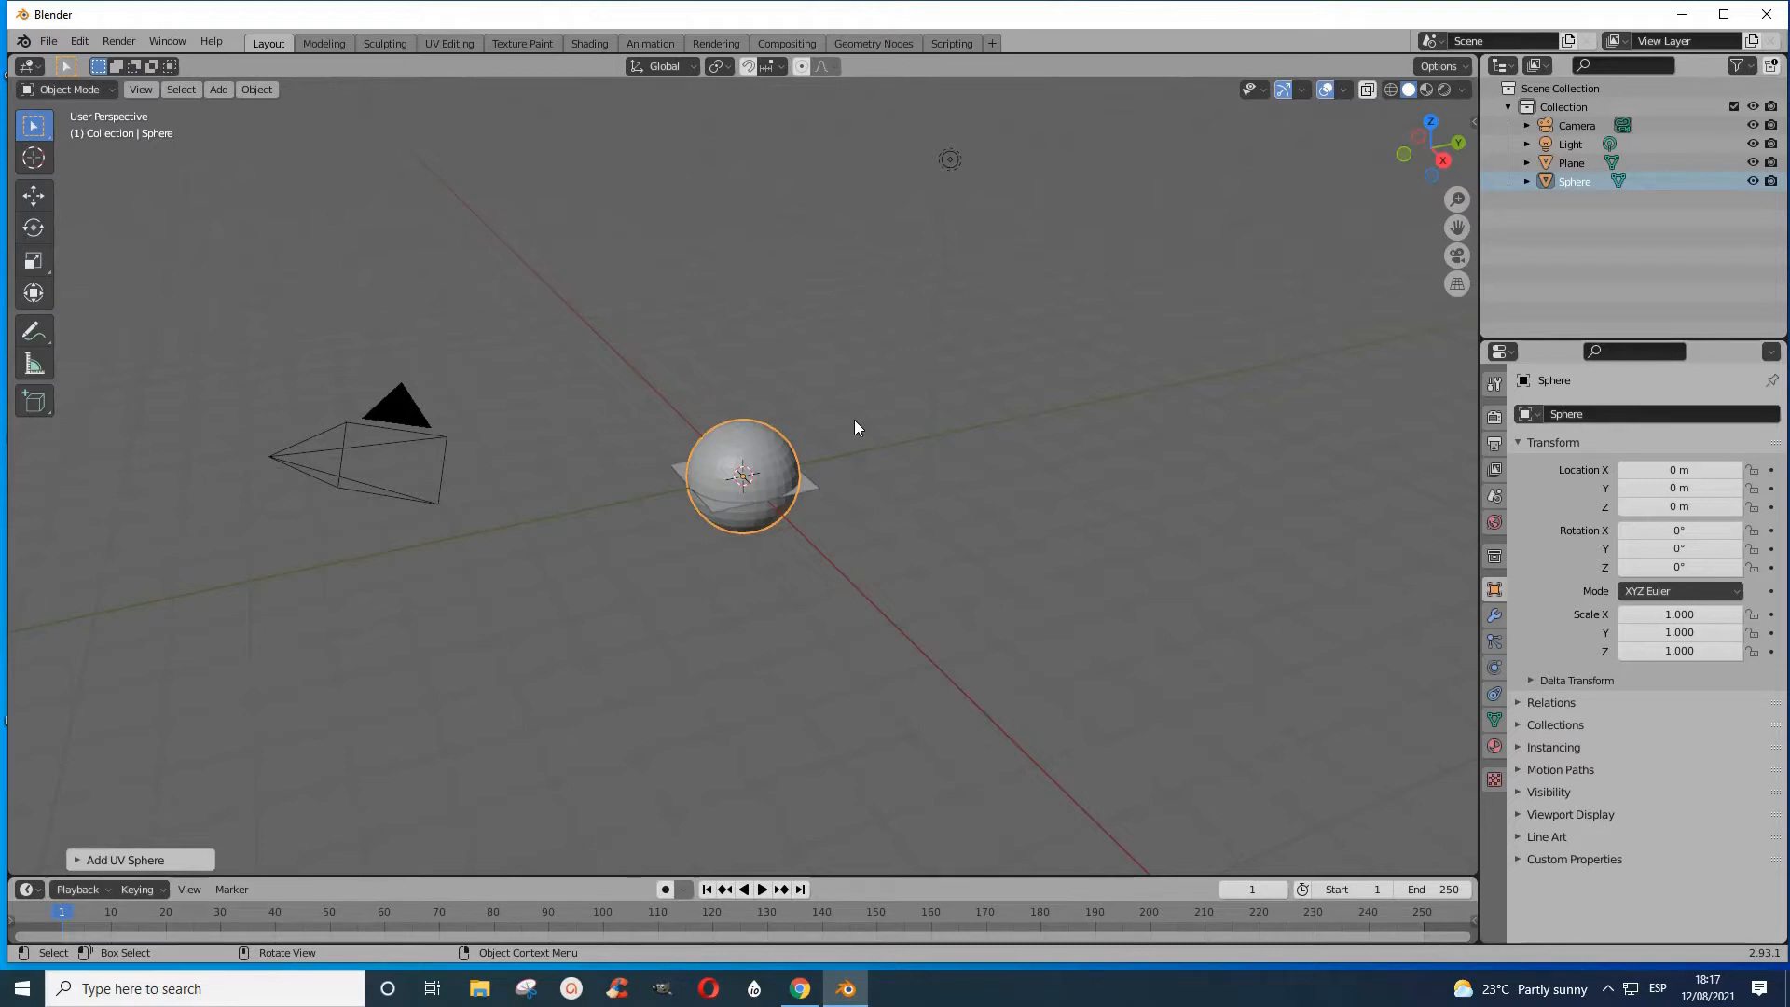
{"action": "key", "text": "KP_3"}
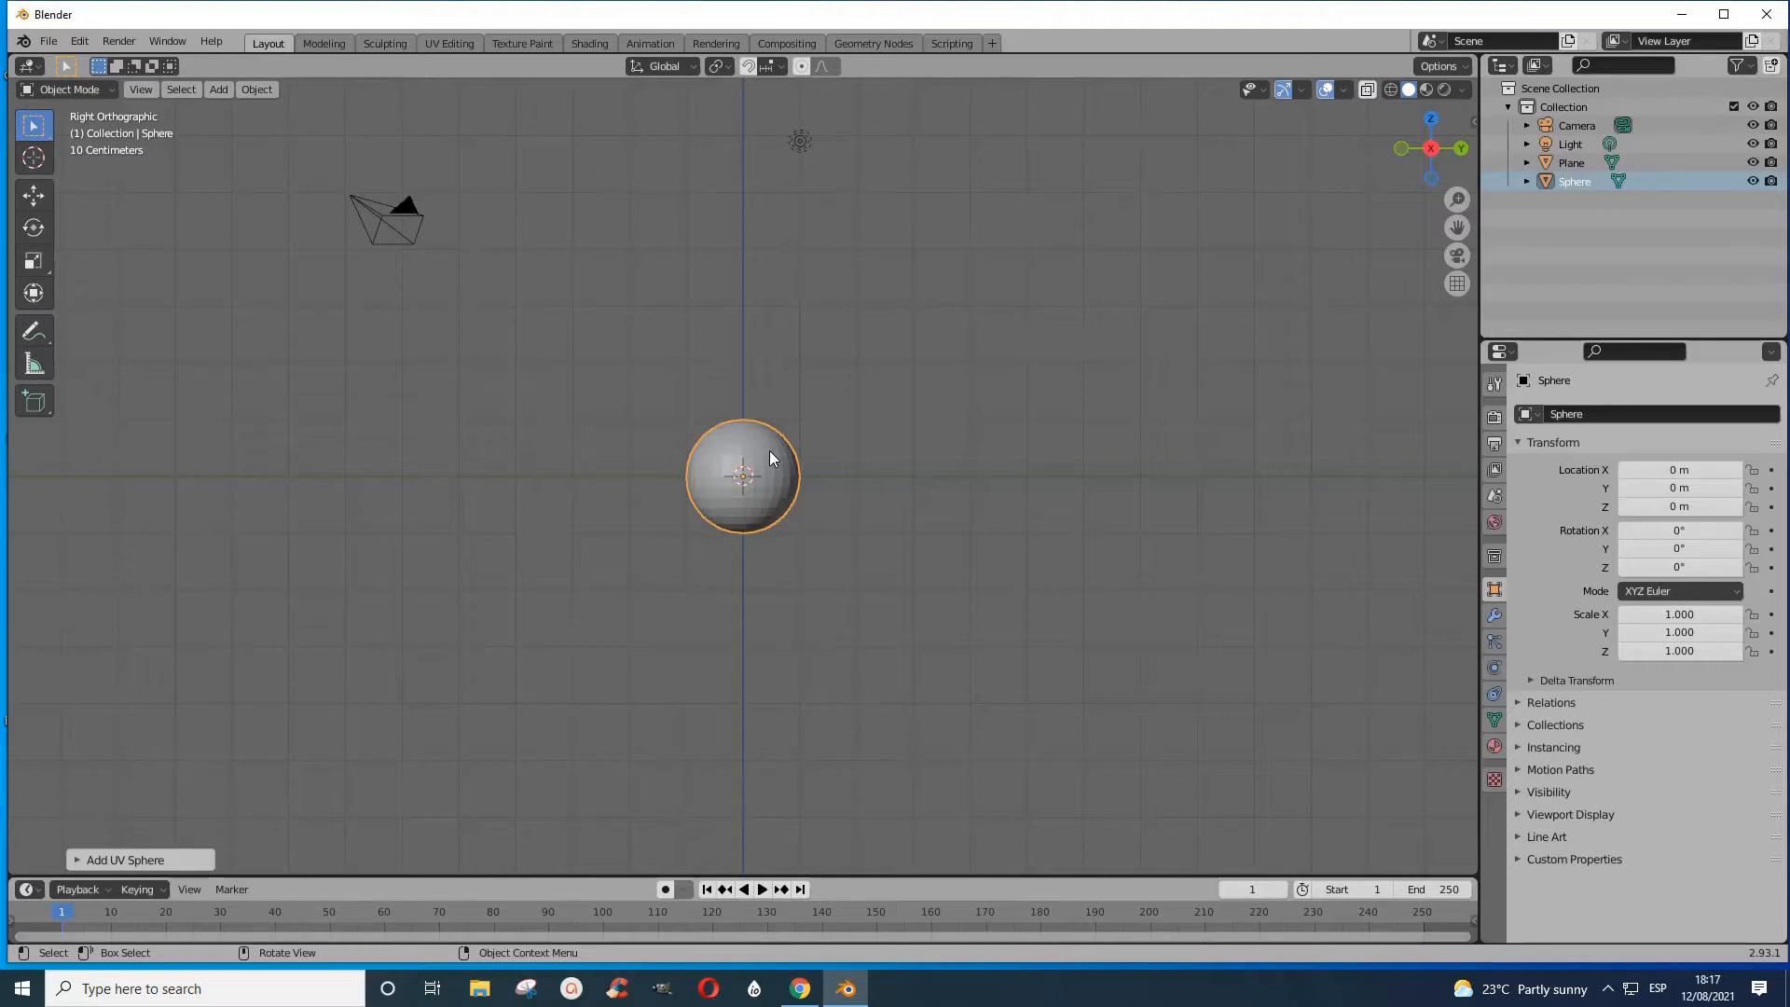
{"action": "key", "text": "g"}
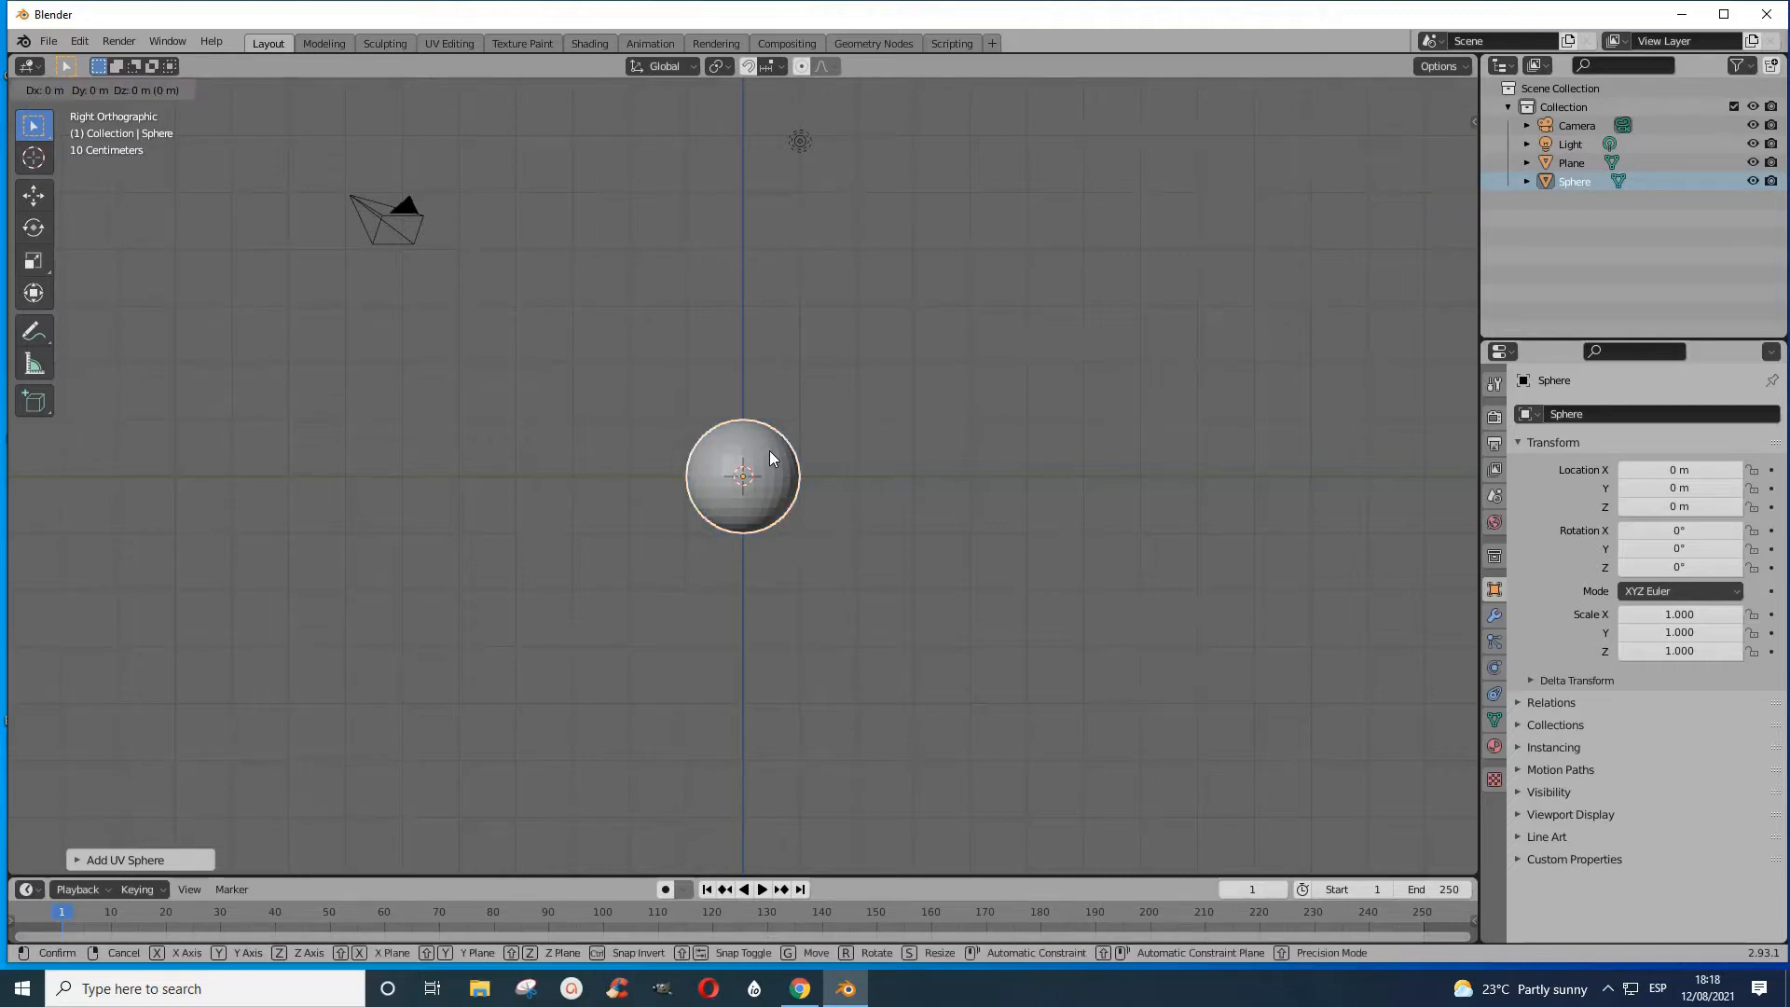
{"action": "key", "text": "z"}
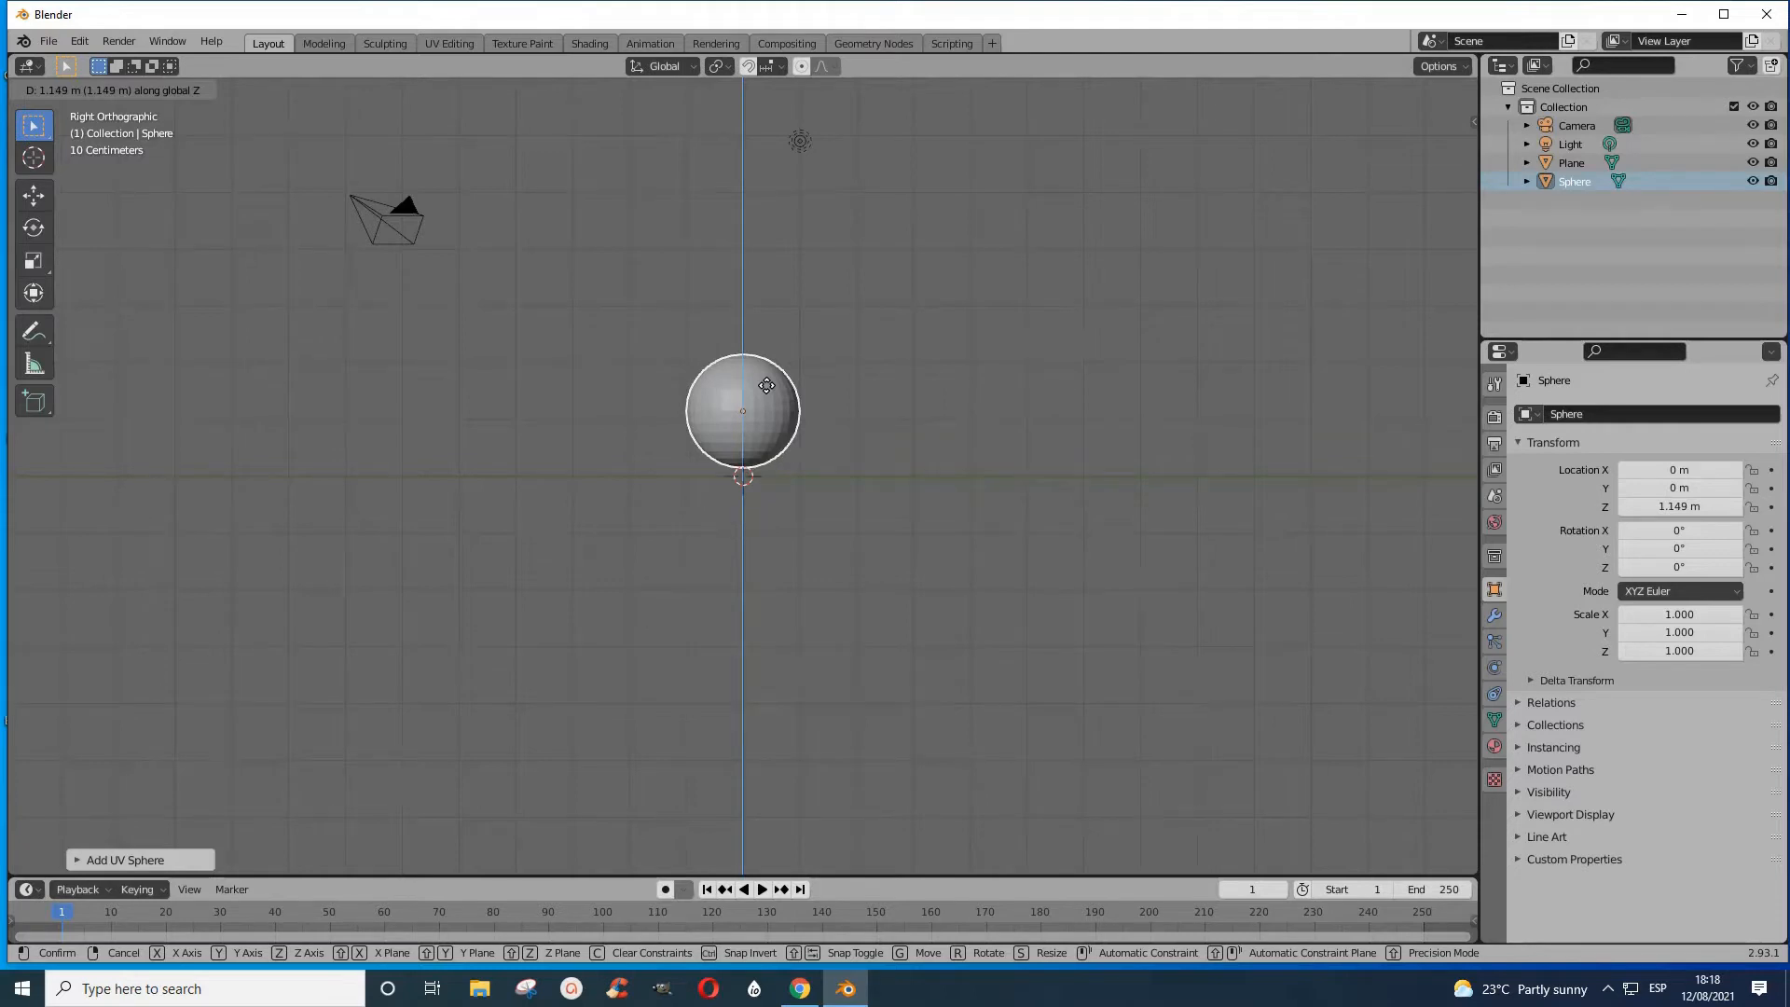
{"action": "left_click", "coordinate": [766, 385]}
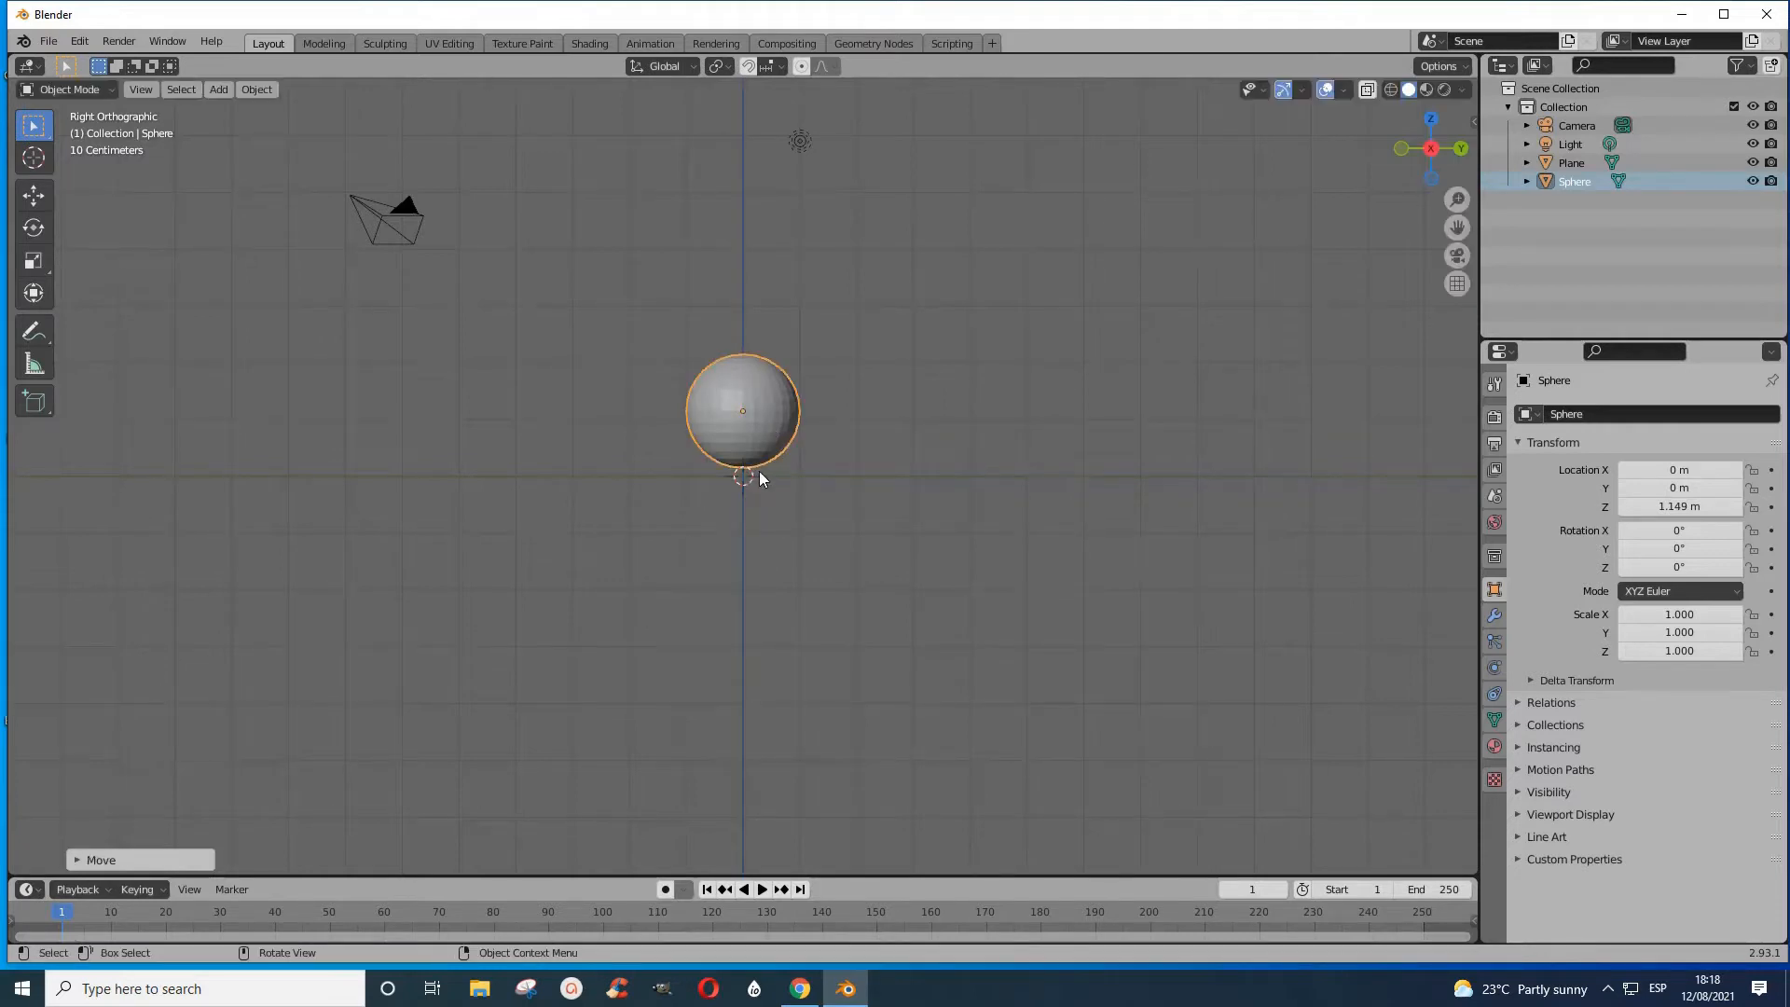
- Scale the plane uniformly to about 6.97 so it forms a wide floor under the sphere
{"action": "left_click", "coordinate": [769, 479]}
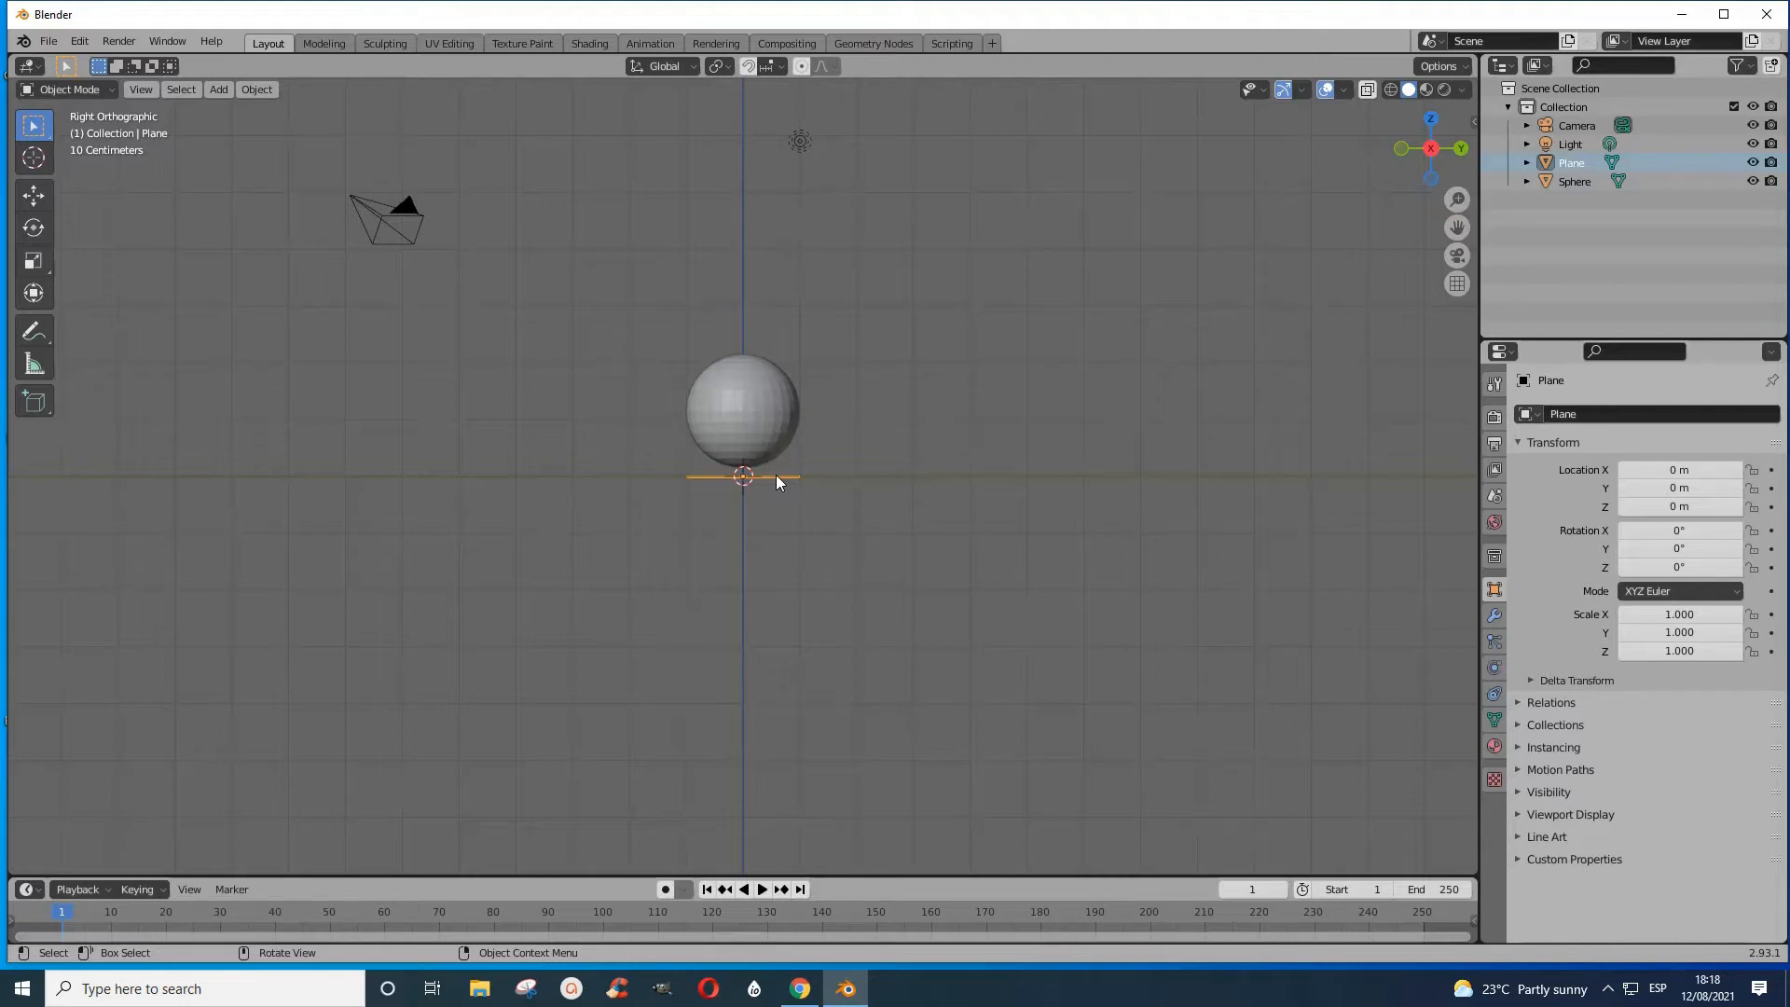
{"action": "key", "text": "s"}
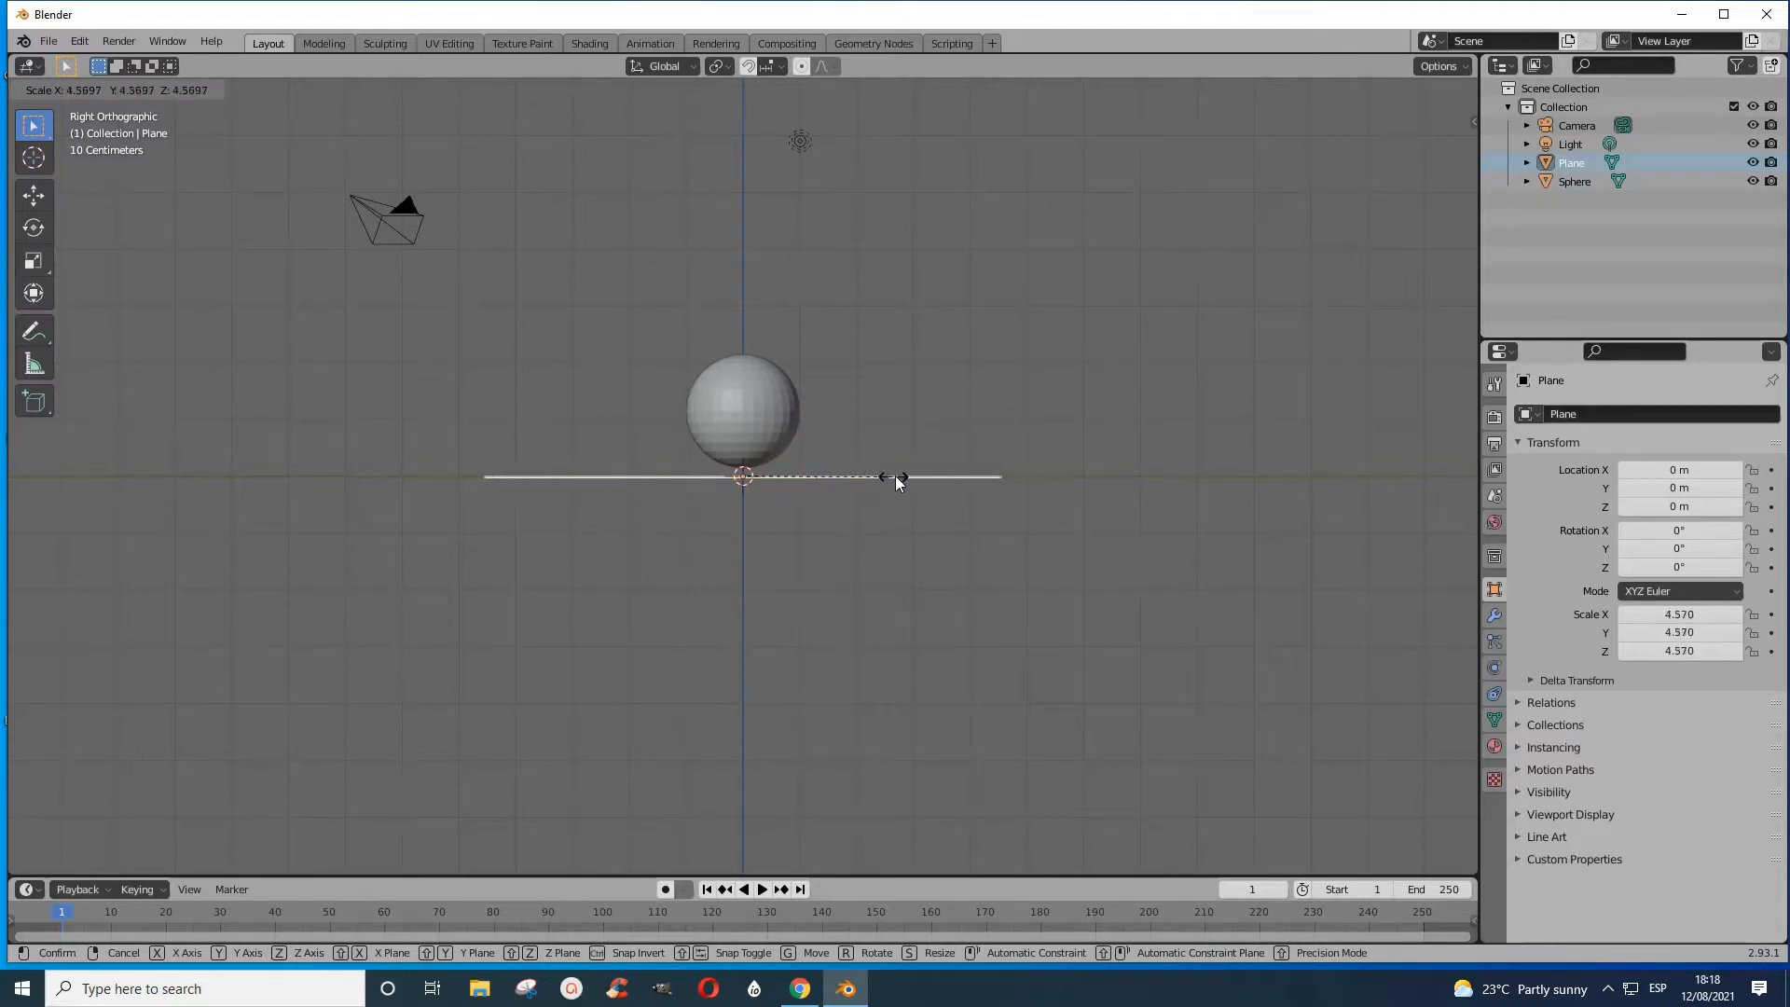
{"action": "left_click", "coordinate": [970, 478]}
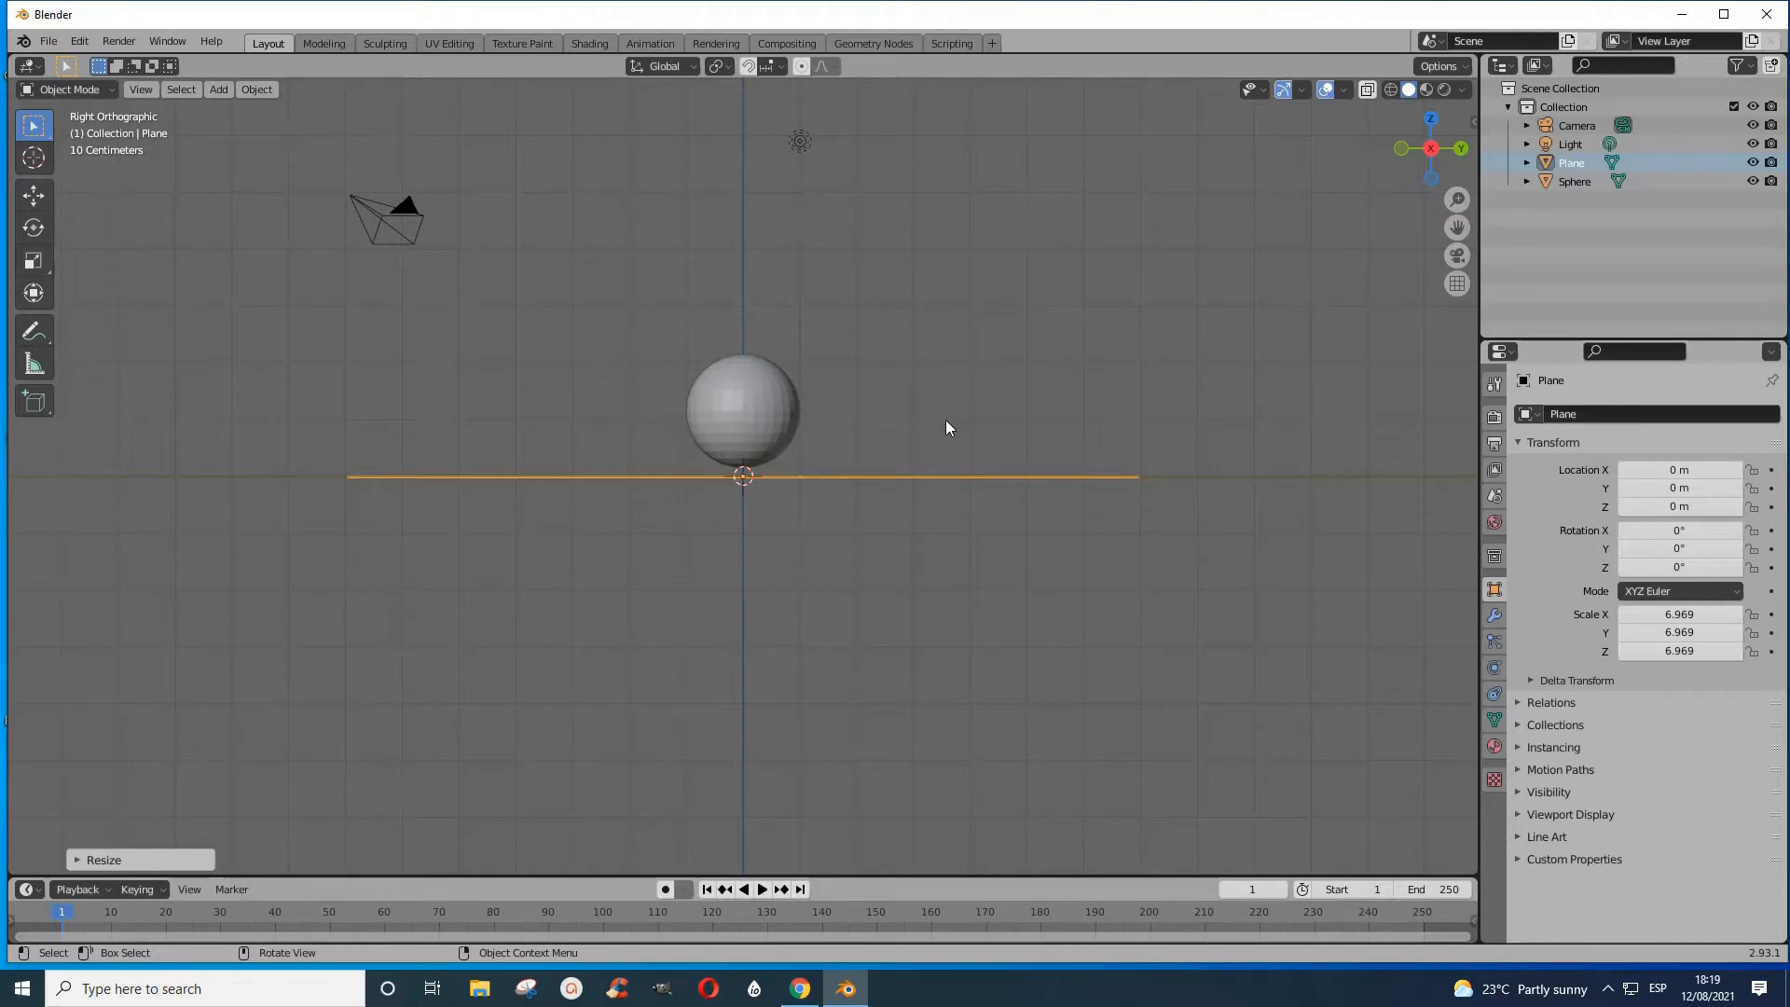
- In top view, duplicate the sphere about 4.76 m along X and scale the copy down to about 0.47
{"action": "key", "text": "KP_7"}
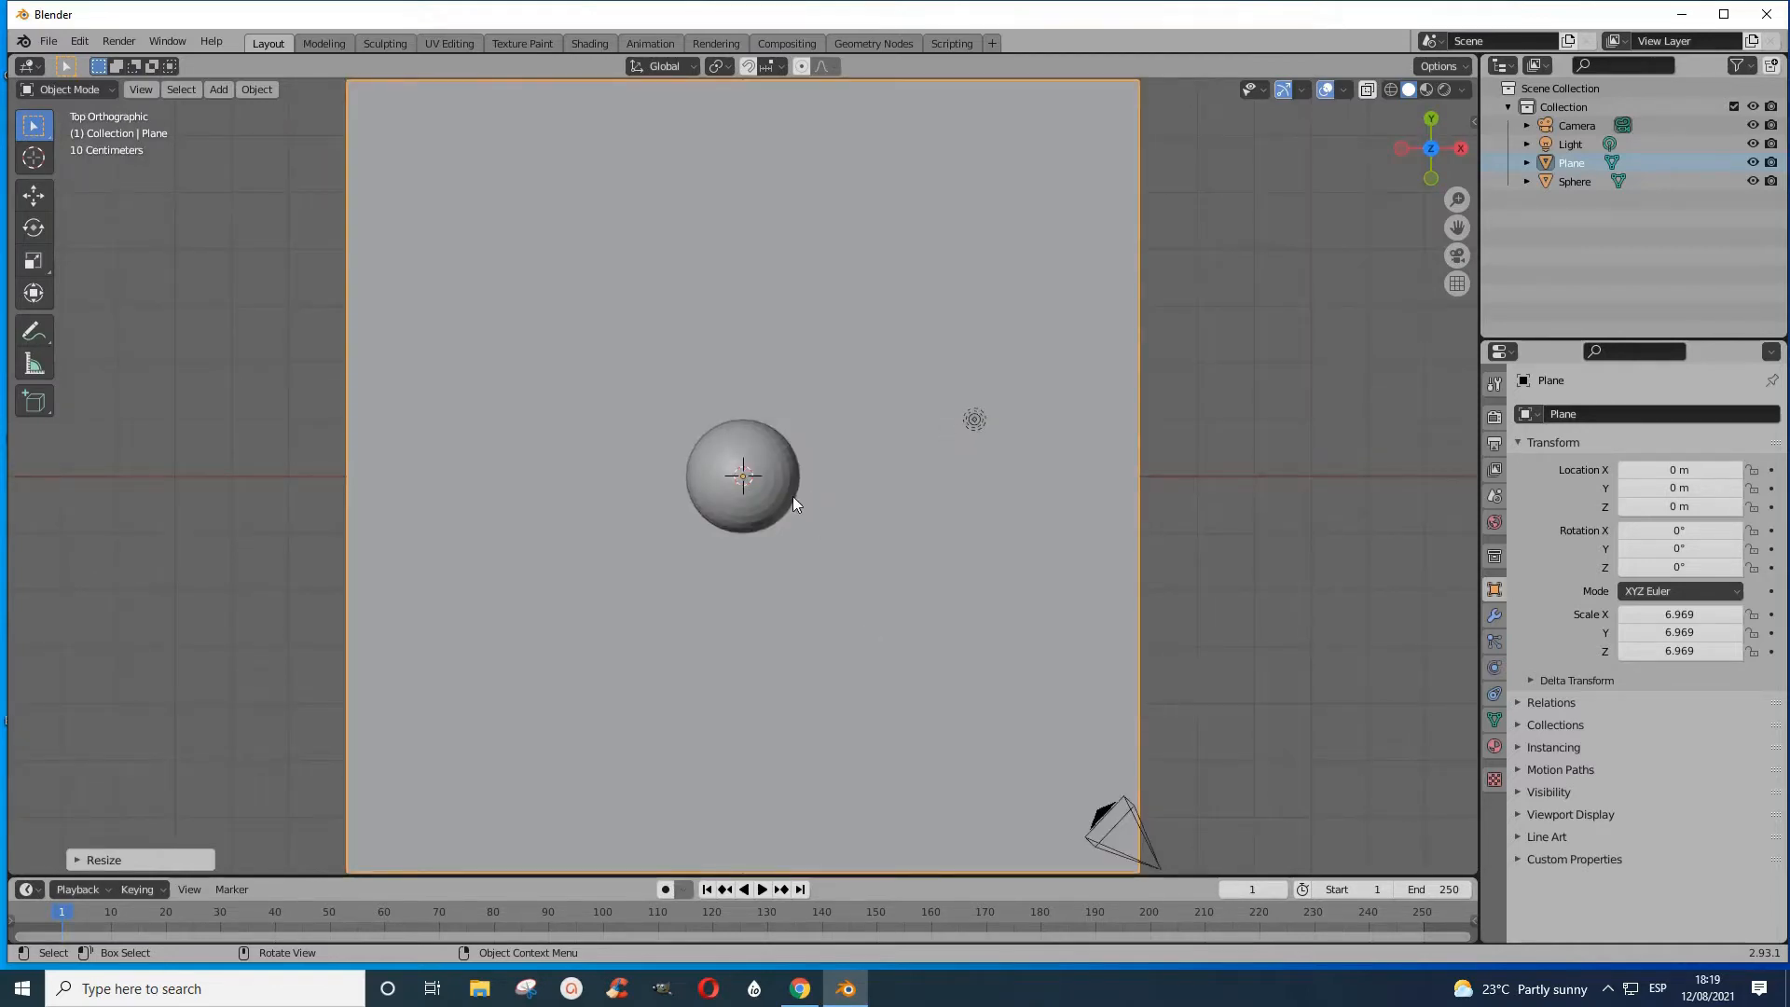
{"action": "left_click", "coordinate": [769, 494]}
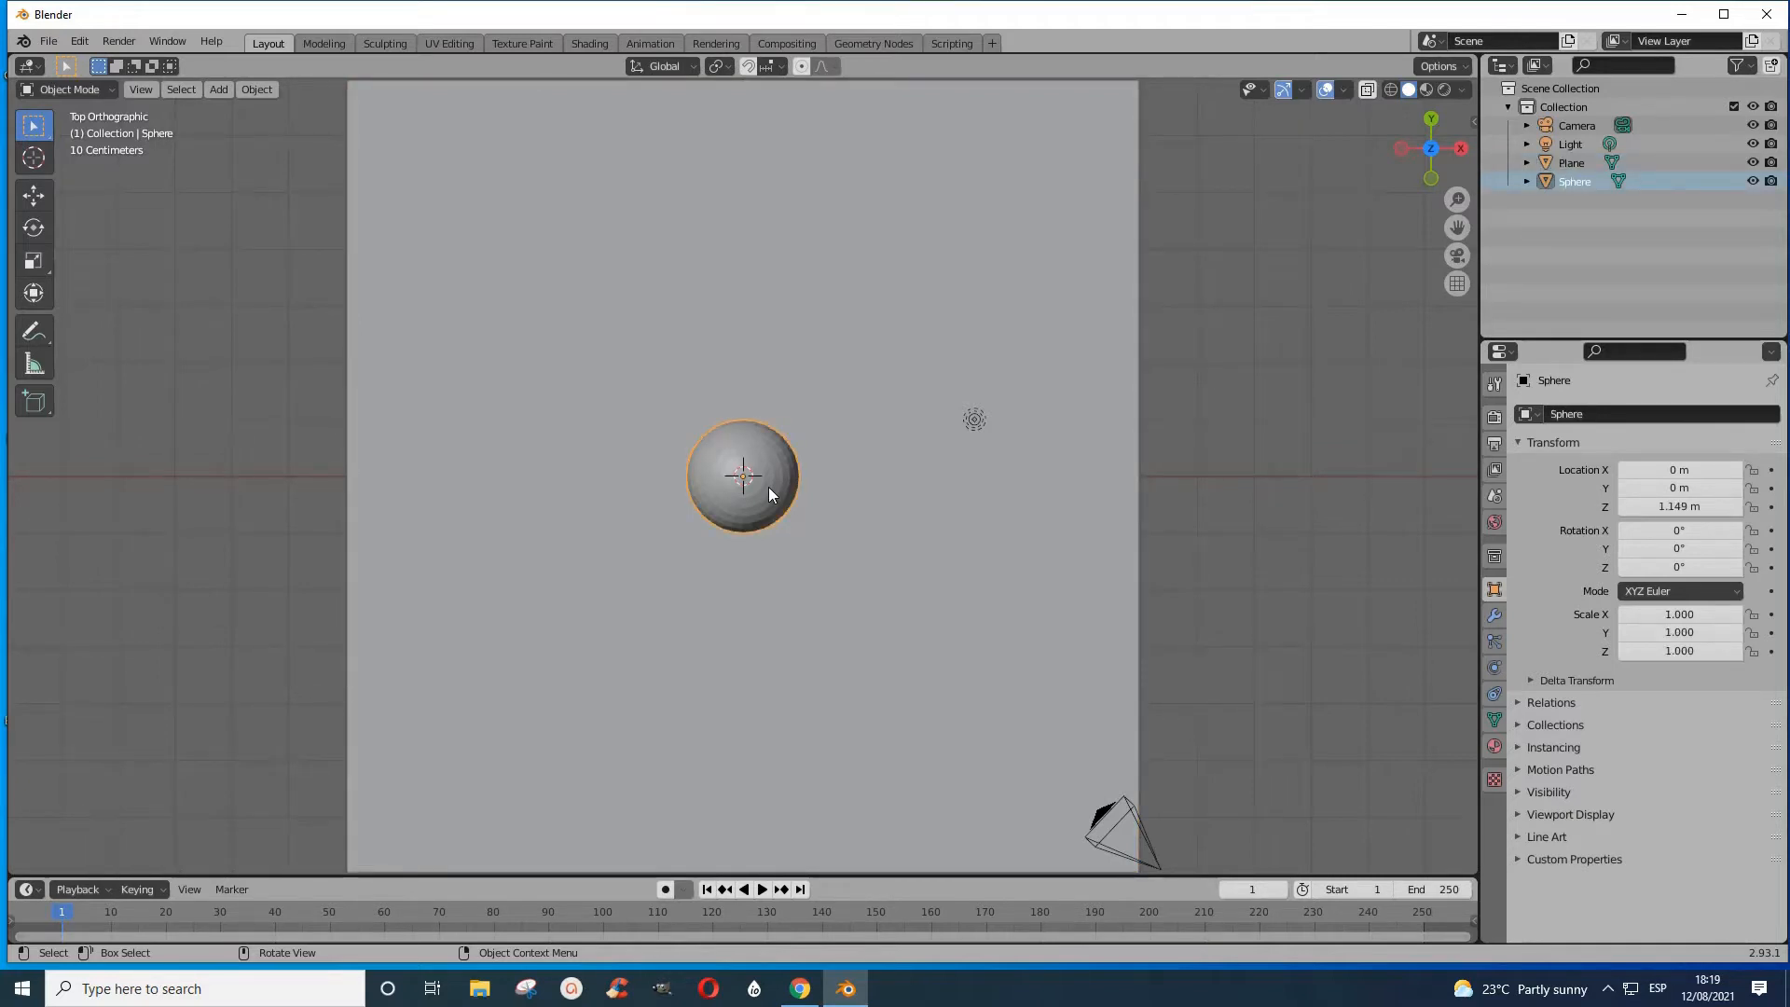
{"action": "key", "text": "shift+d"}
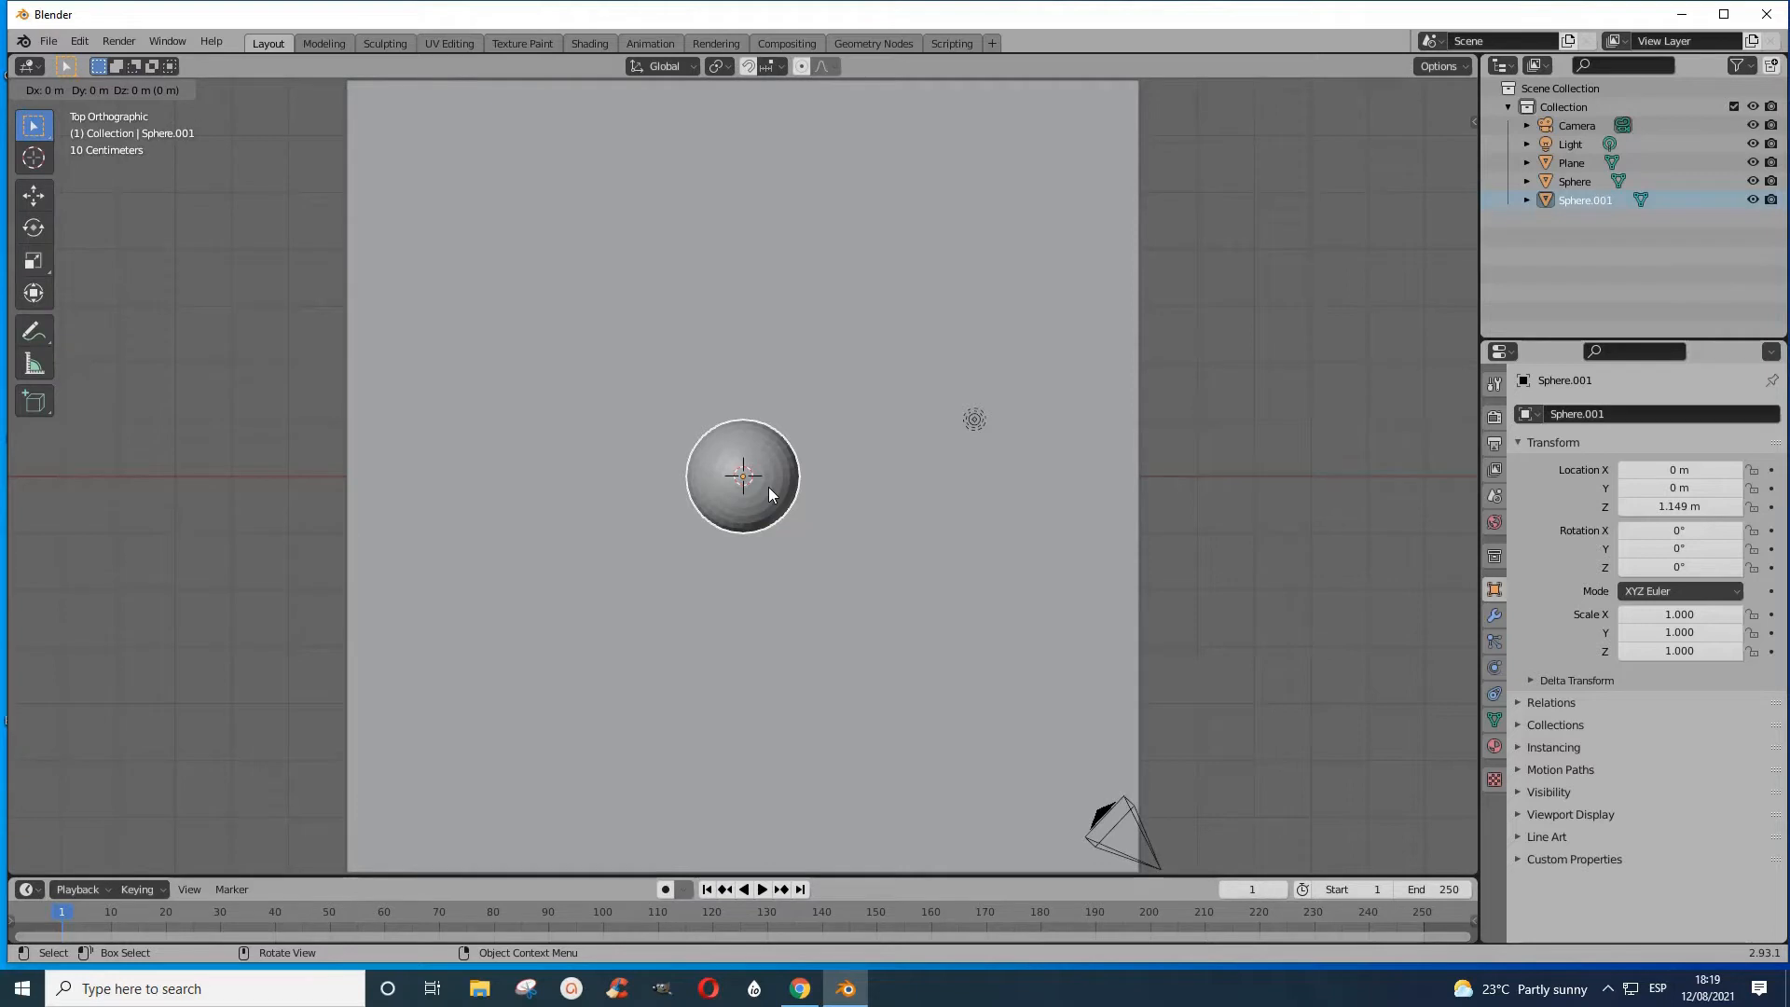
{"action": "key", "text": "x"}
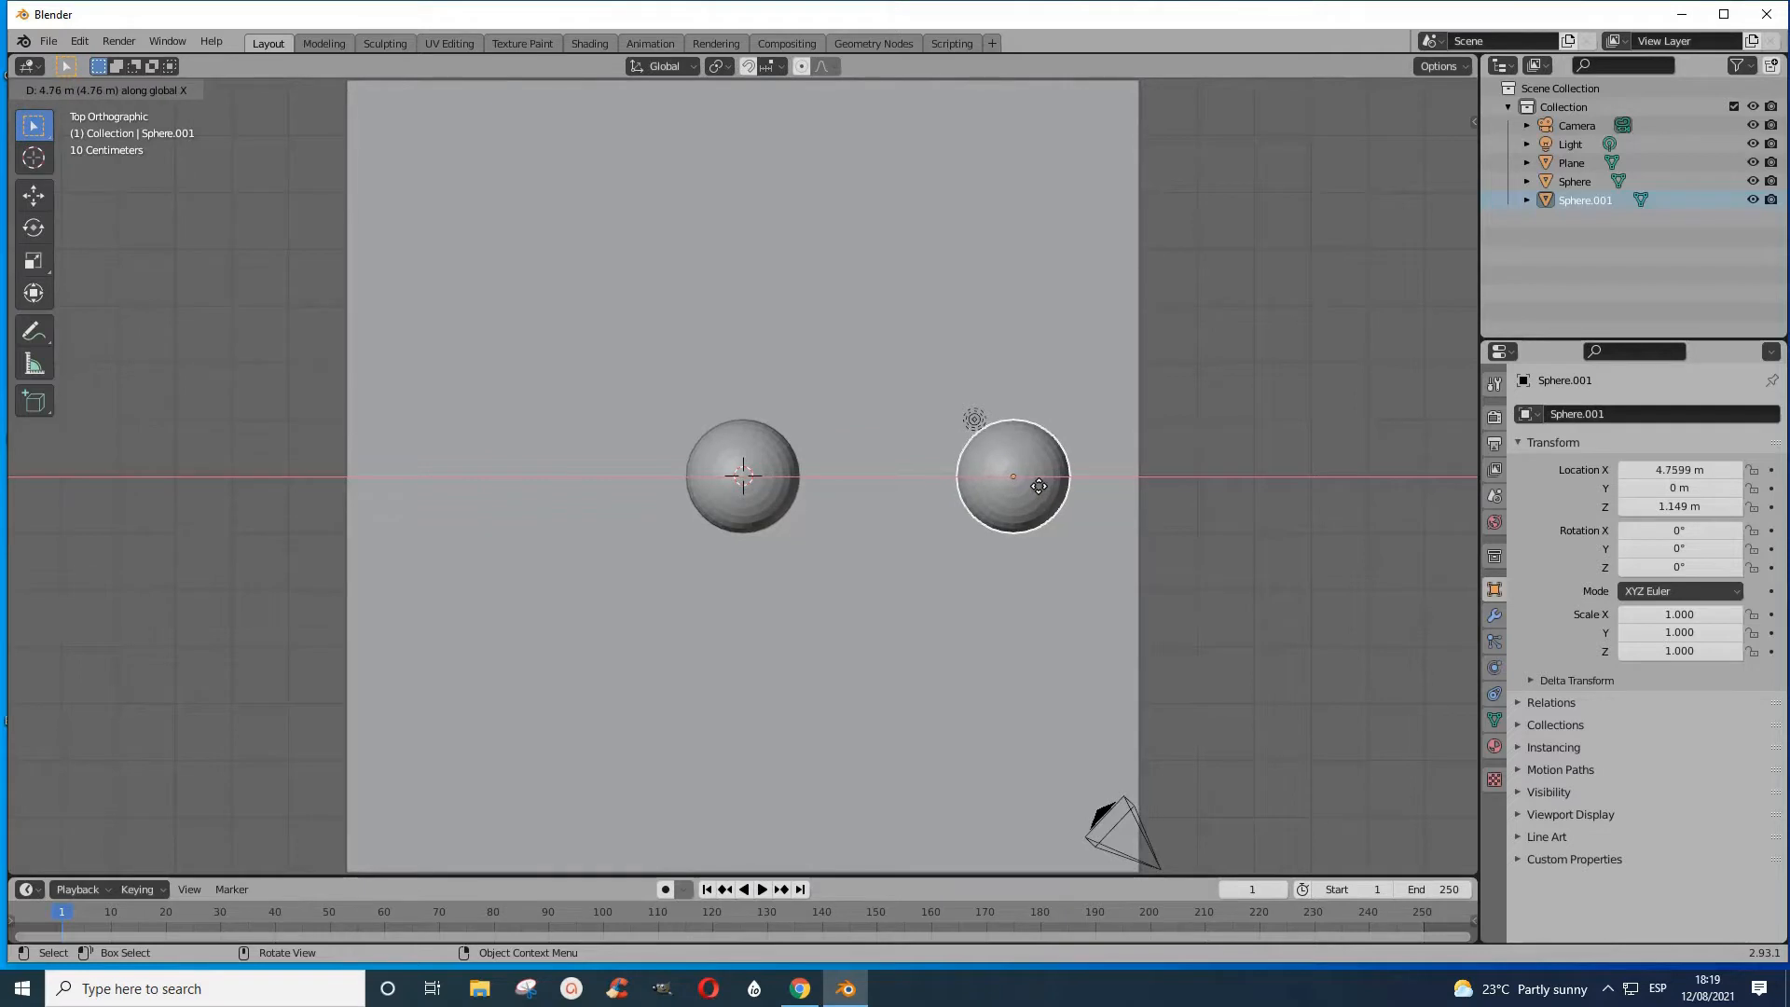
{"action": "left_click", "coordinate": [1039, 486]}
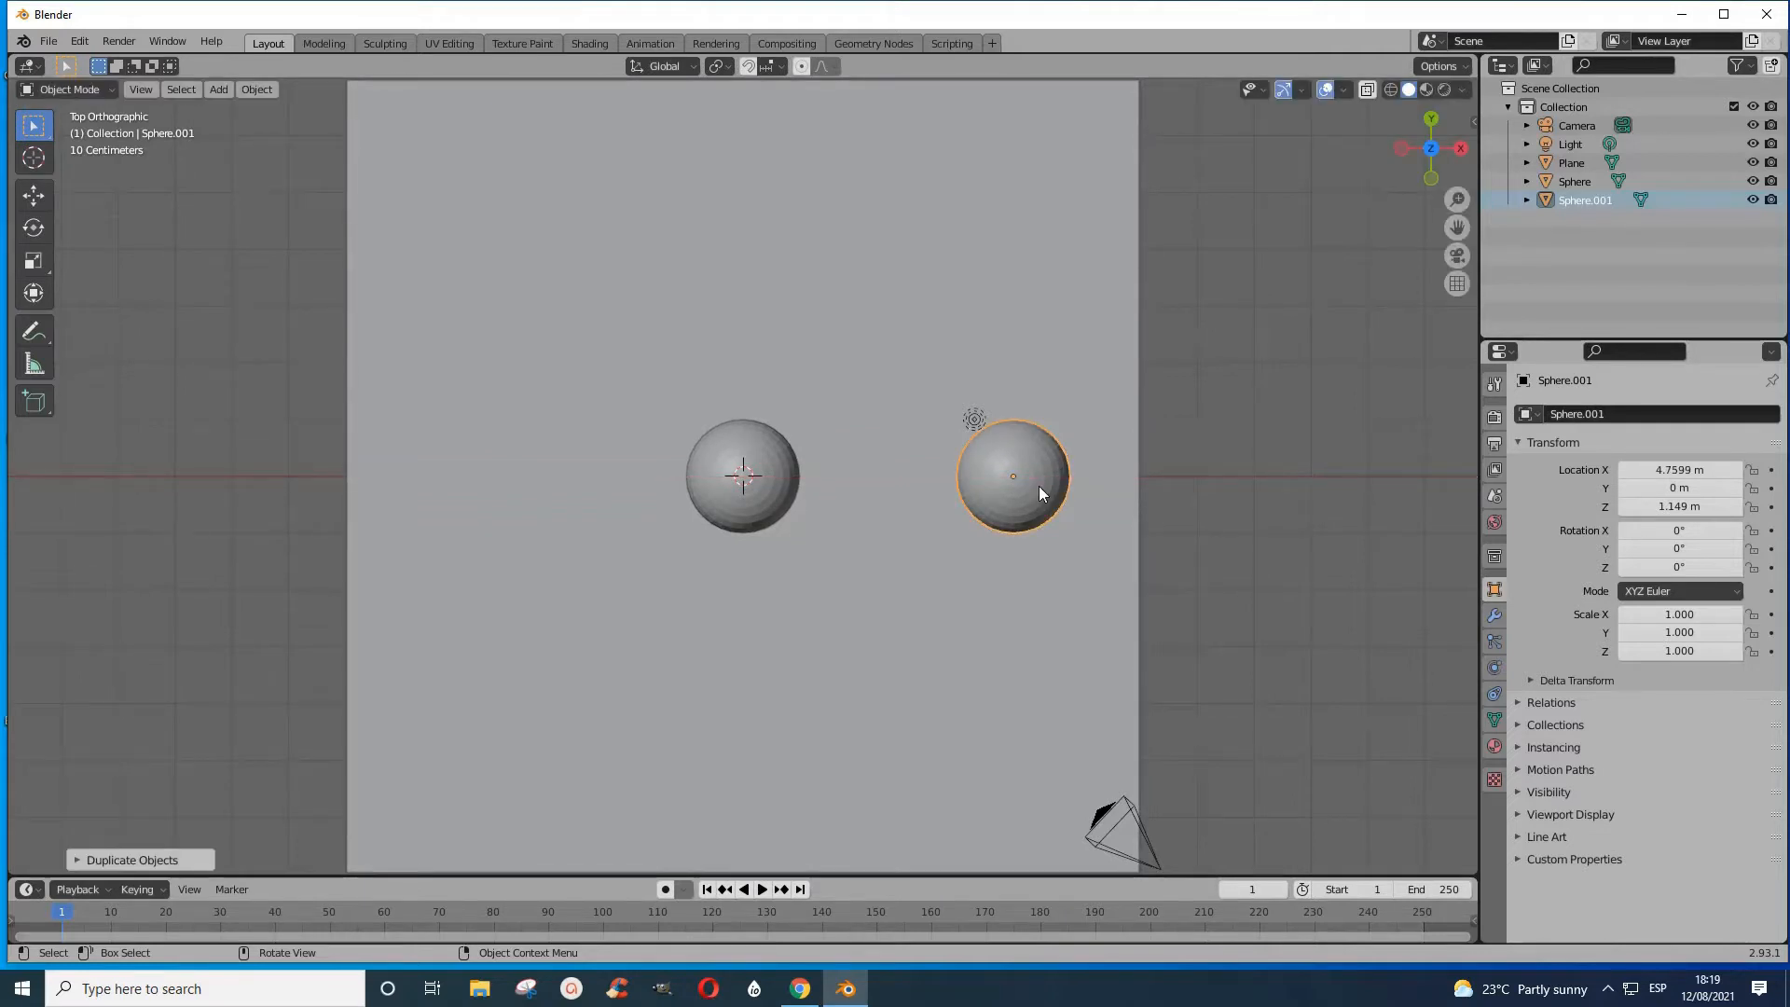
{"action": "key", "text": "s"}
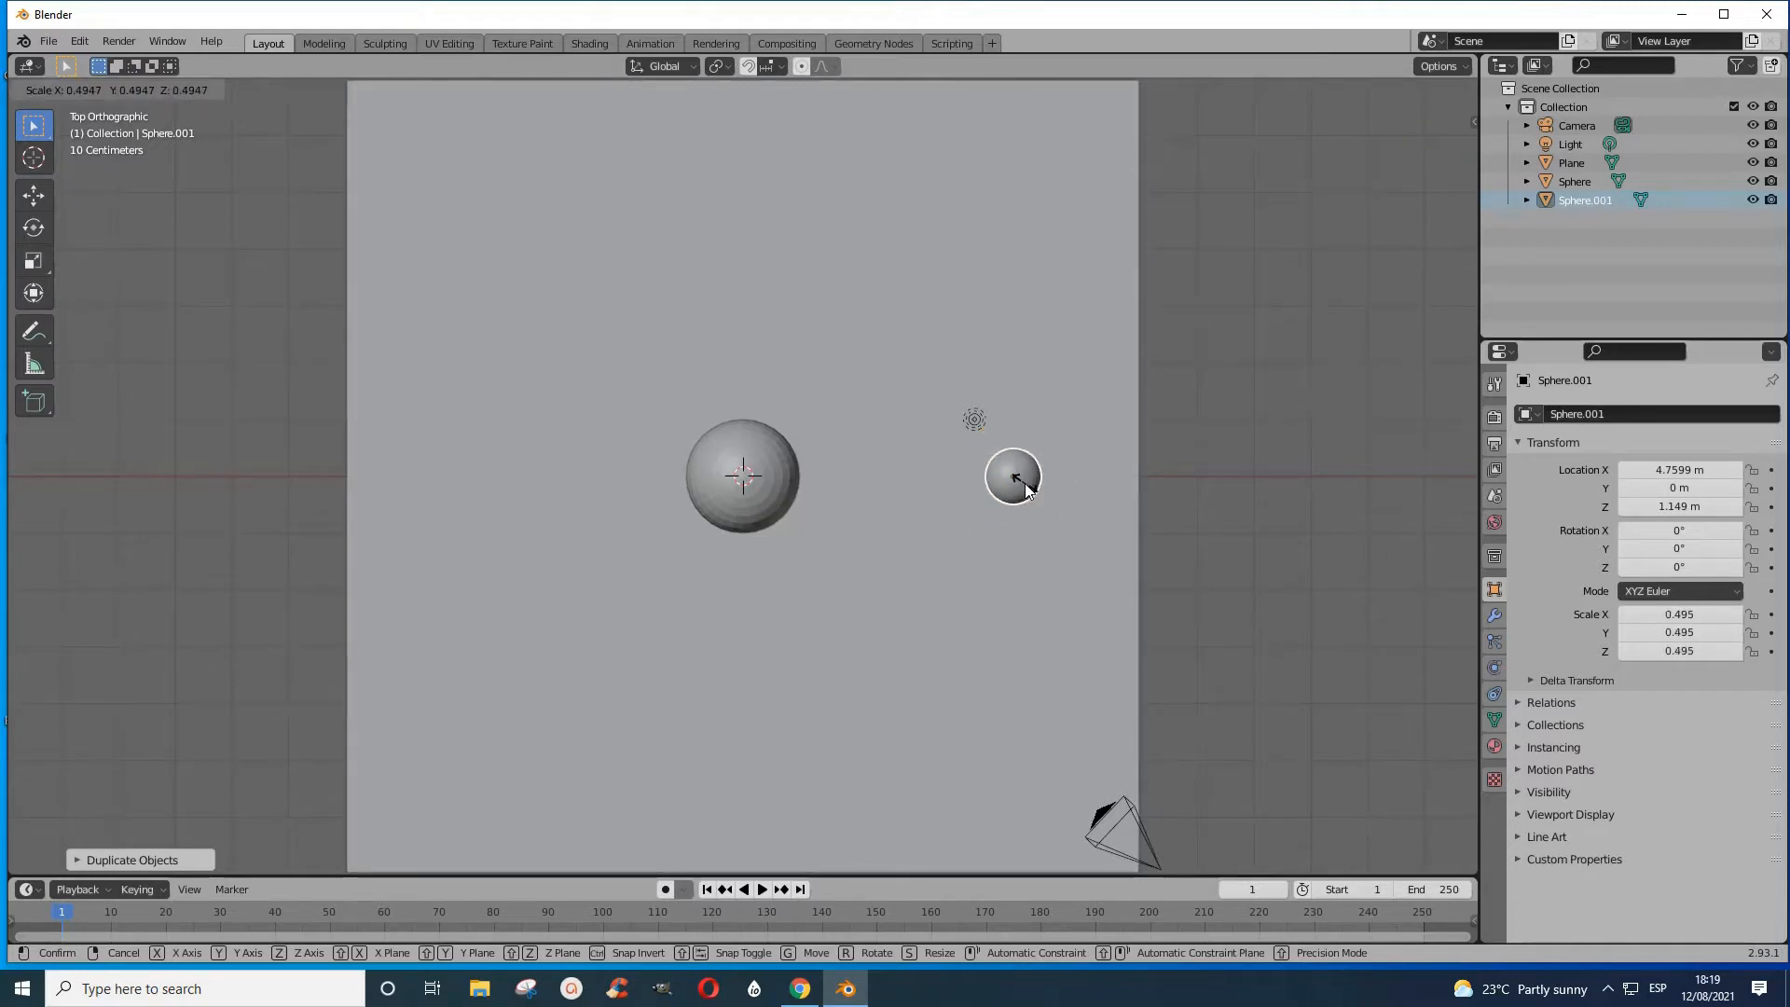
{"action": "left_click", "coordinate": [1024, 483]}
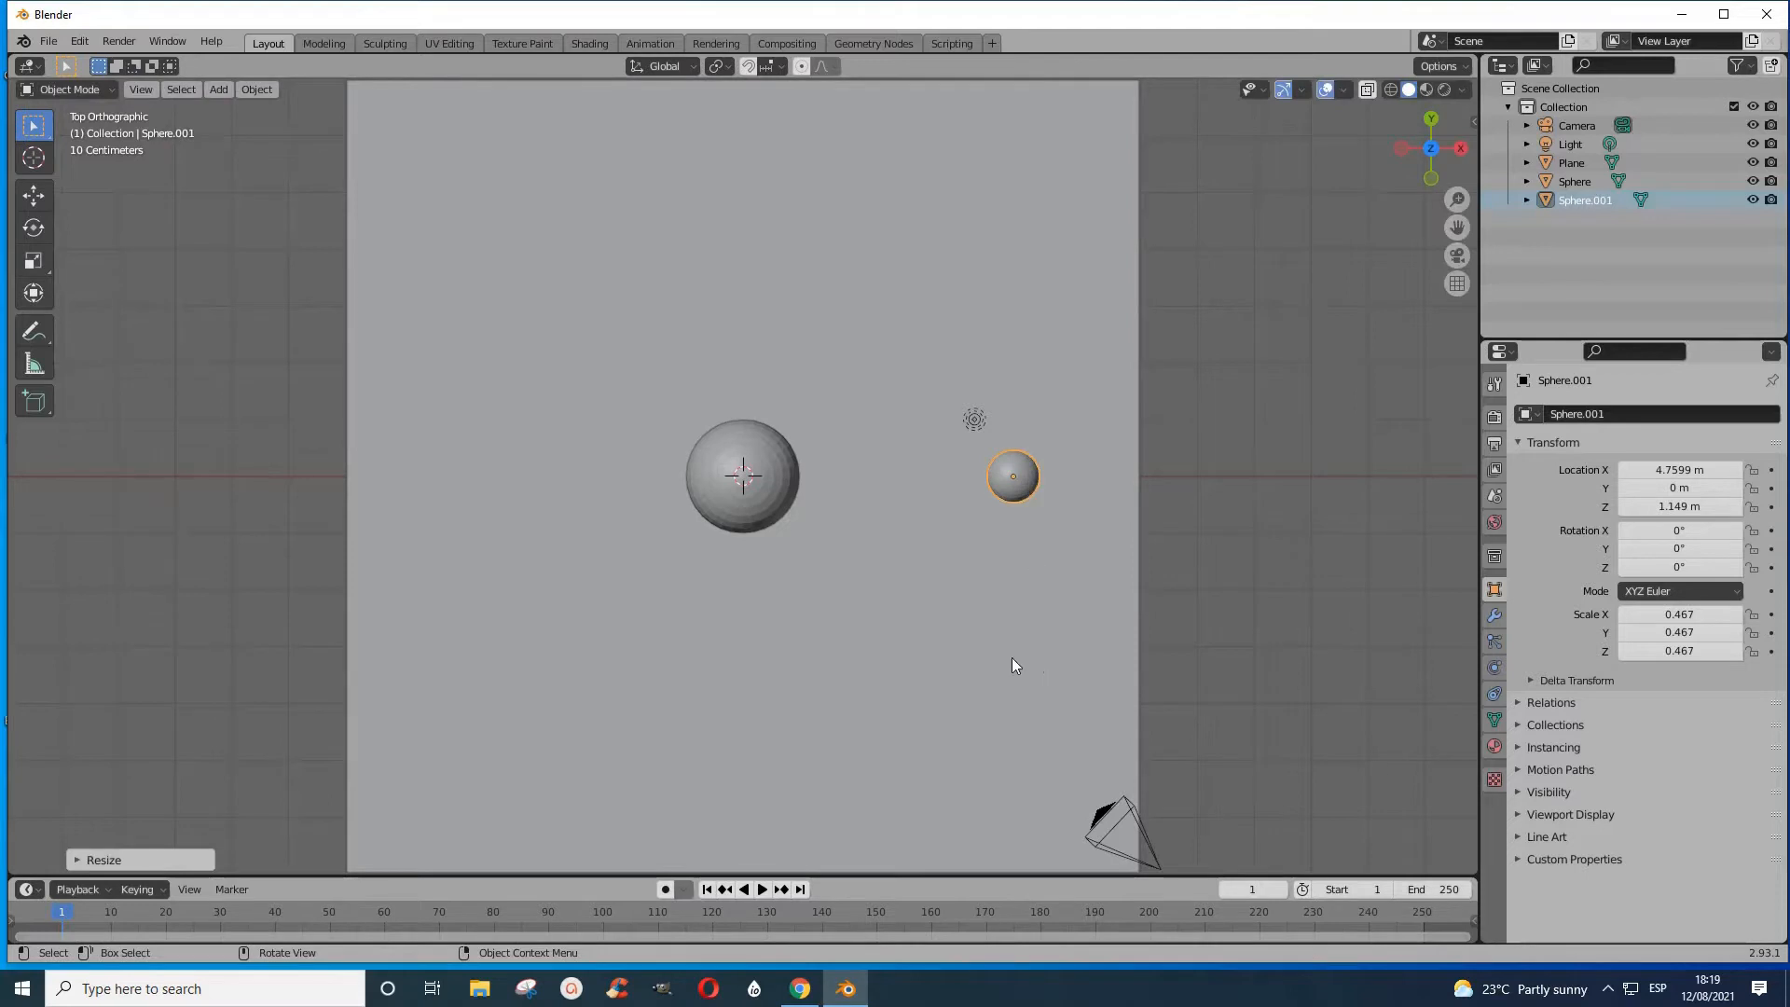
- Show the viewport in rendered shading and give the plane a new material with a Brick Texture as base color
{"action": "middle_click_drag", "start_coordinate": [1233, 571], "coordinate": [1224, 387]}
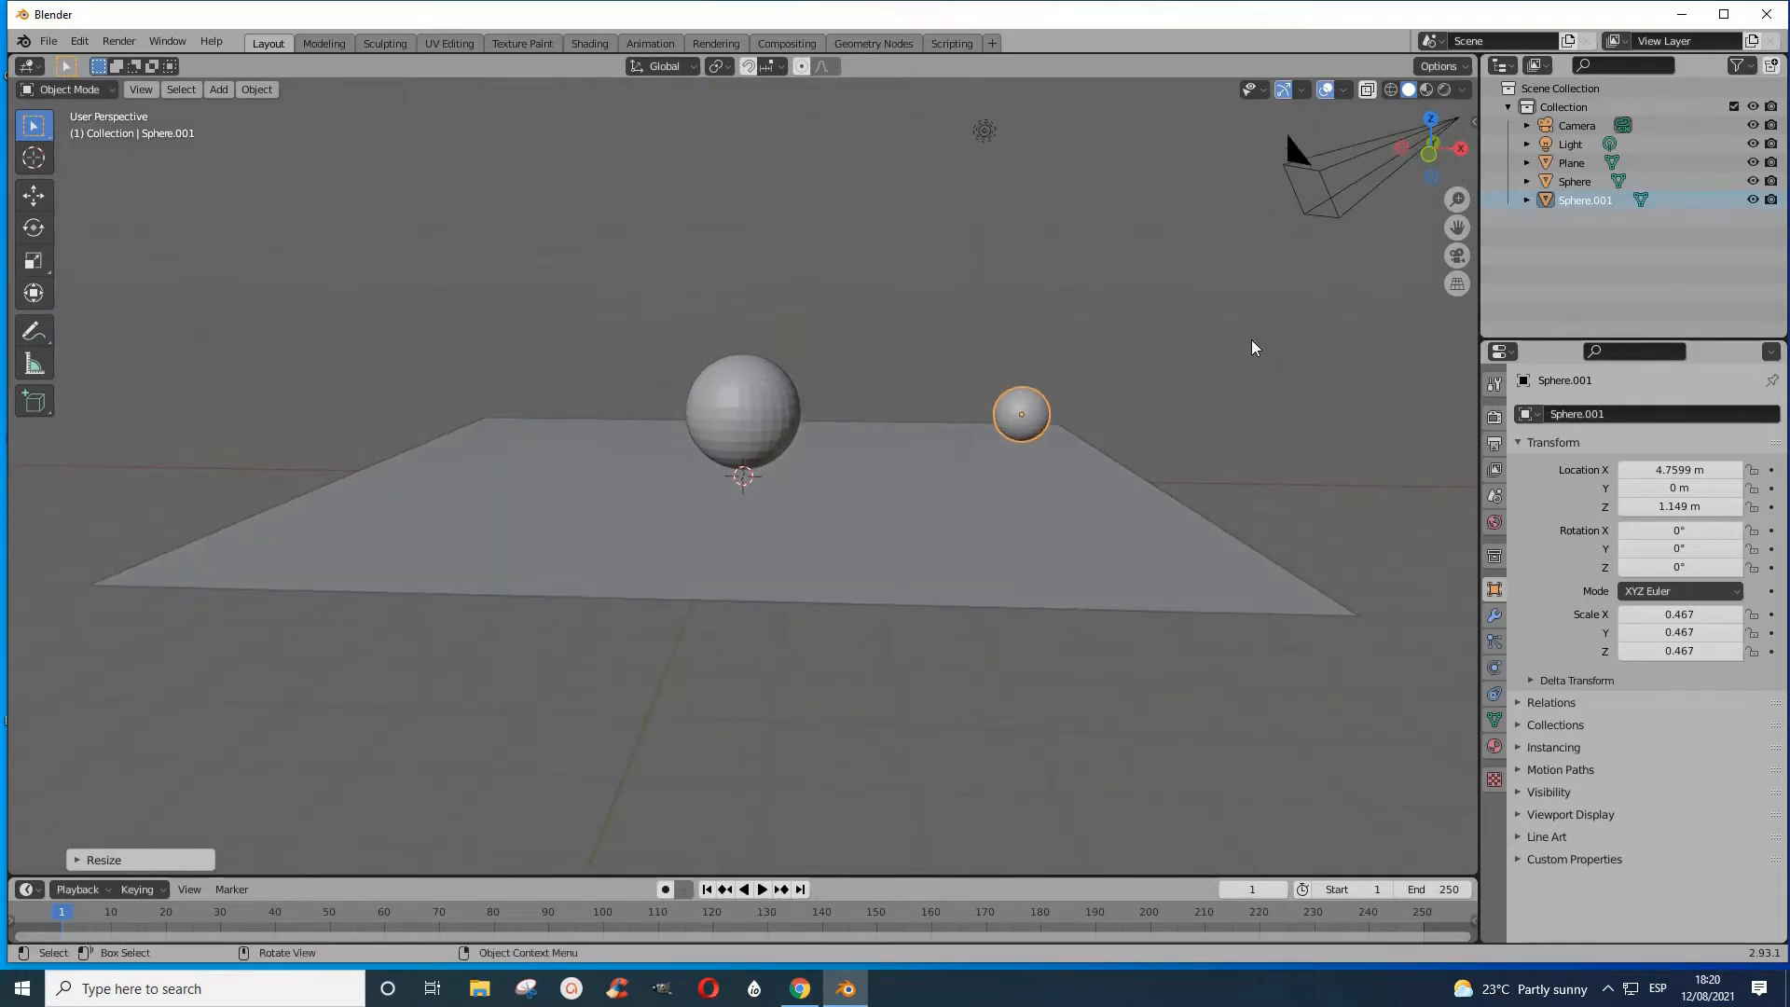
{"action": "left_click", "coordinate": [1445, 92]}
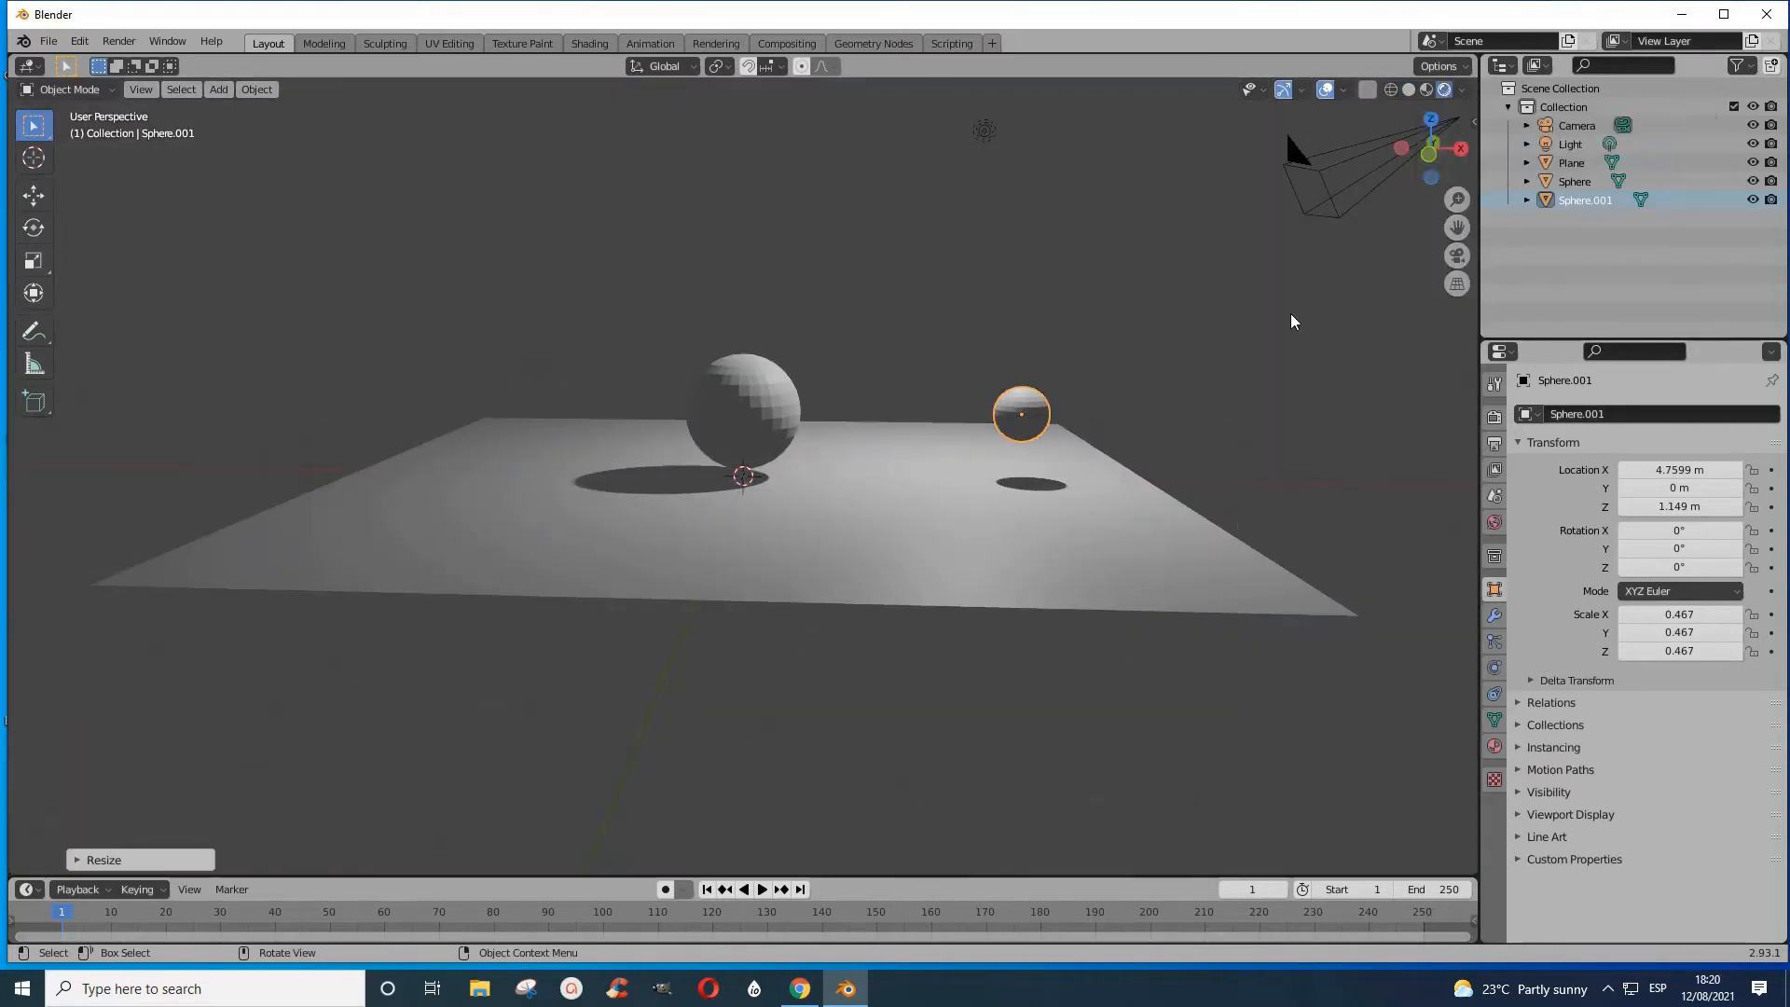
{"action": "left_click", "coordinate": [823, 586]}
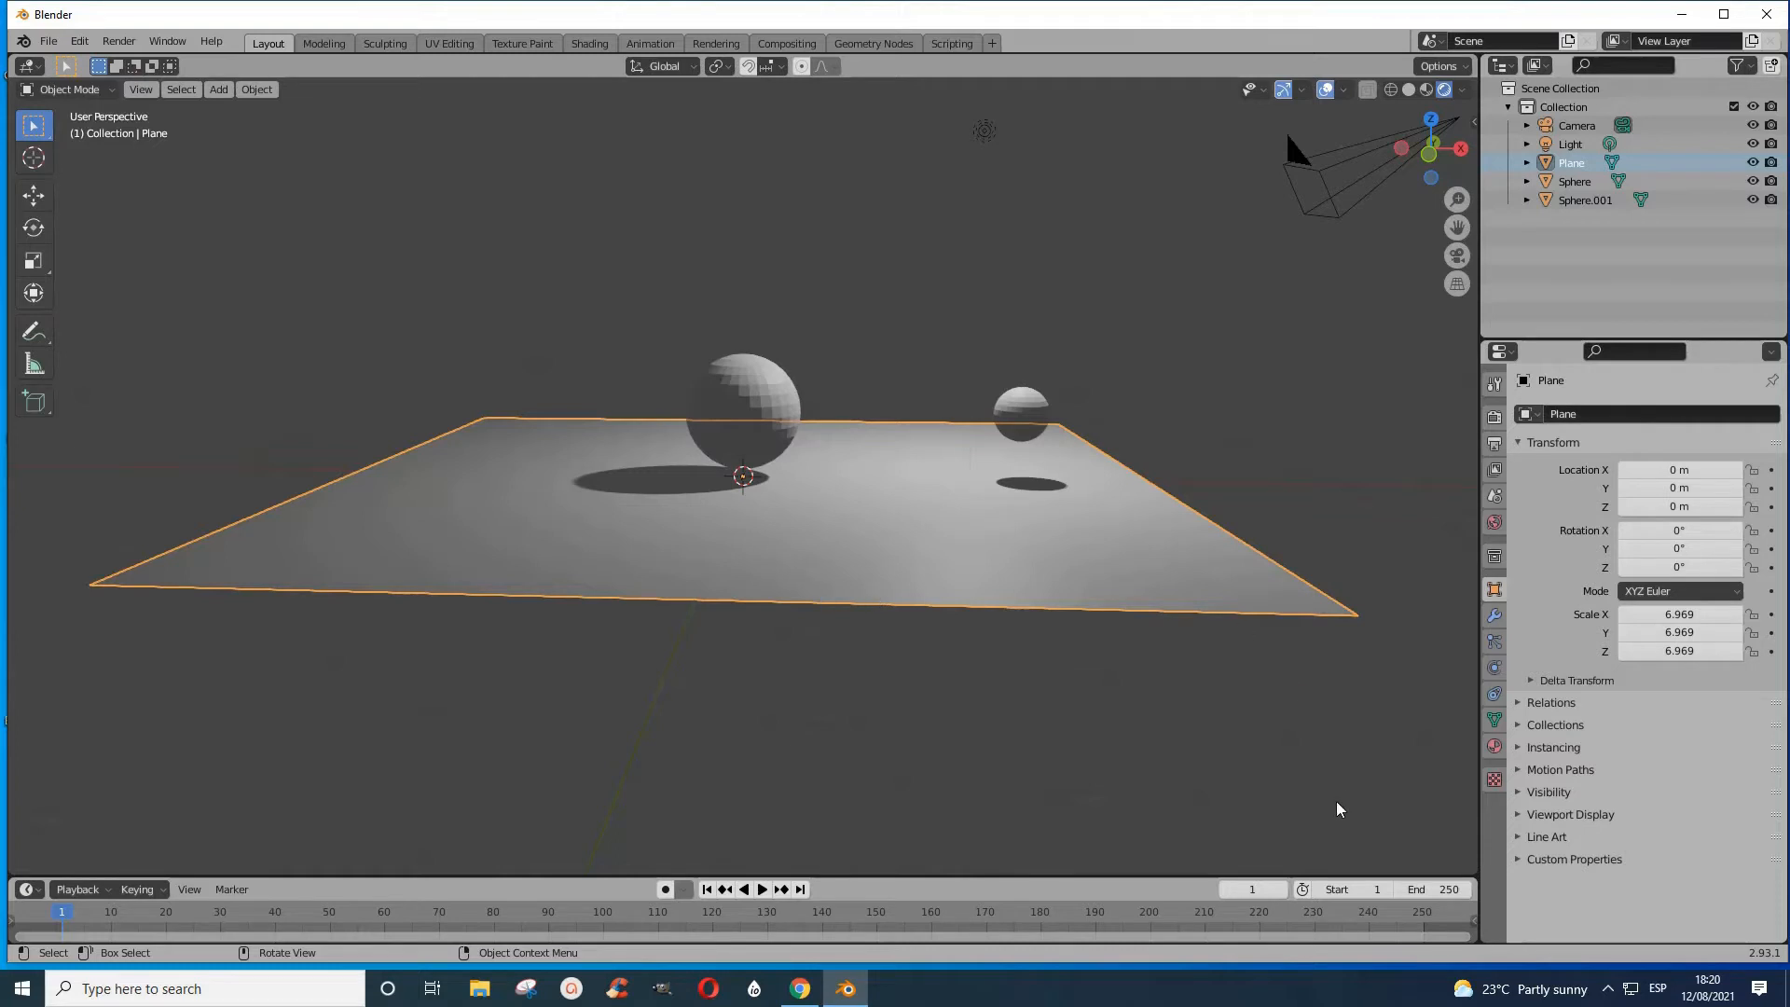
{"action": "left_click", "coordinate": [1494, 746]}
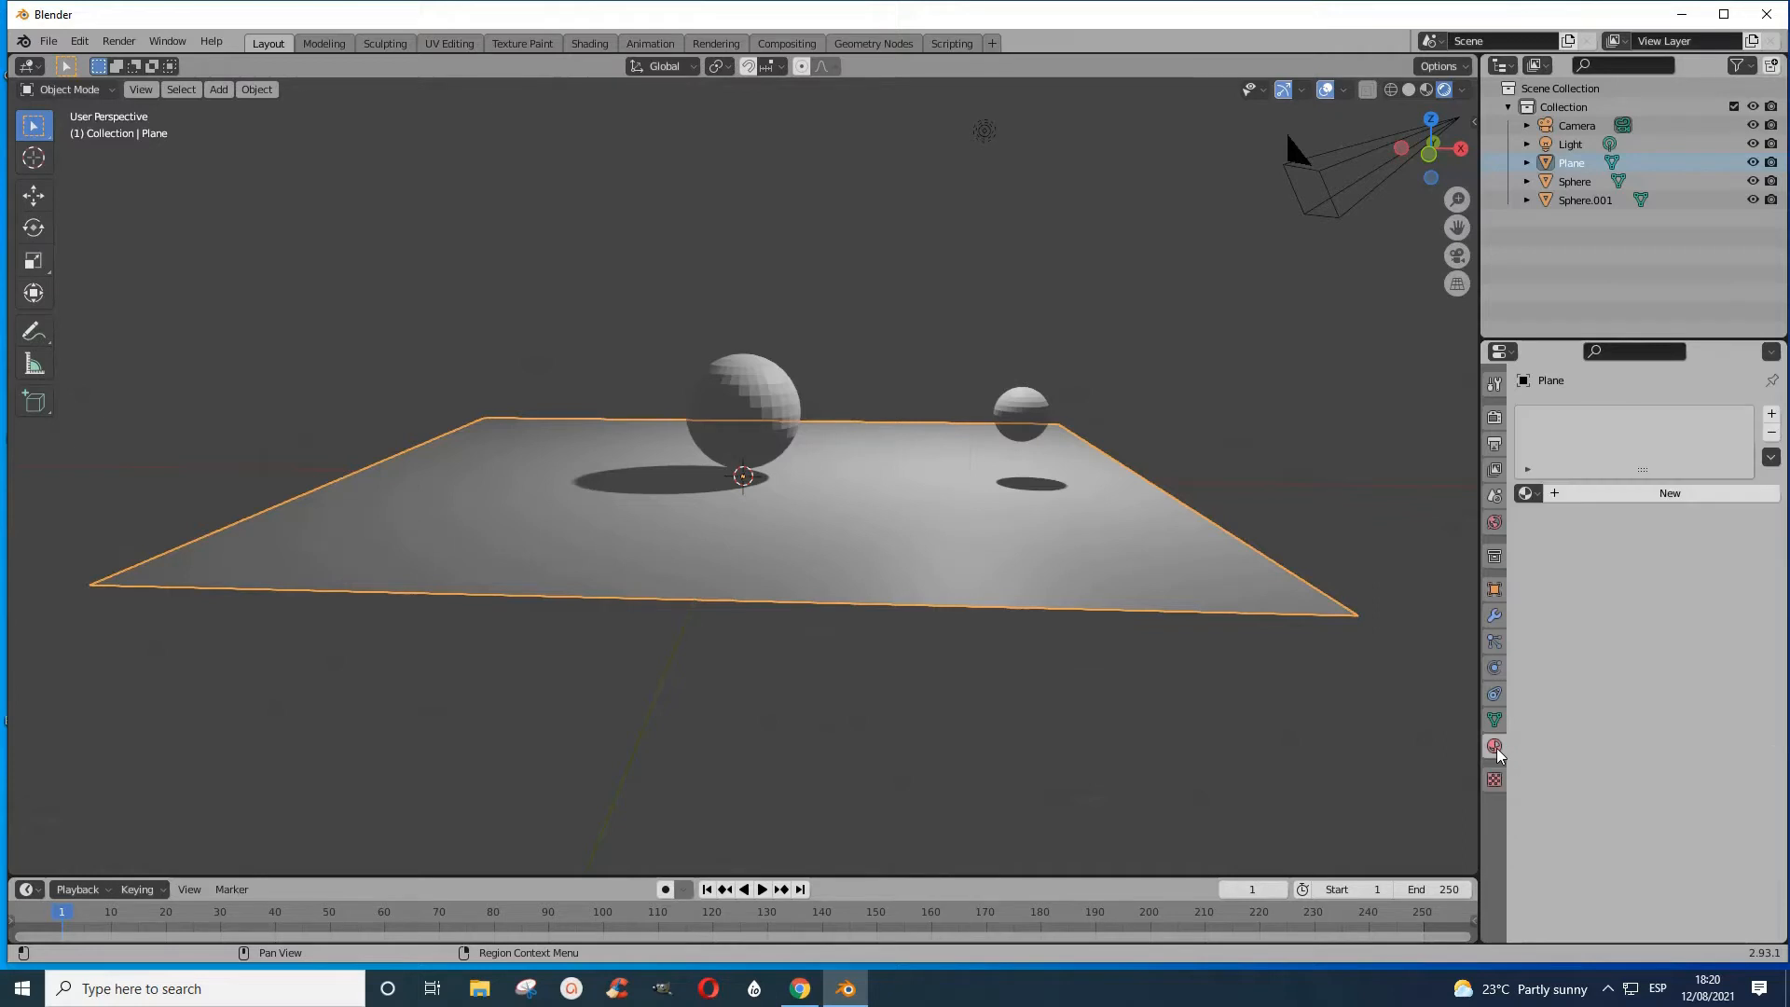
{"action": "left_click", "coordinate": [1656, 502]}
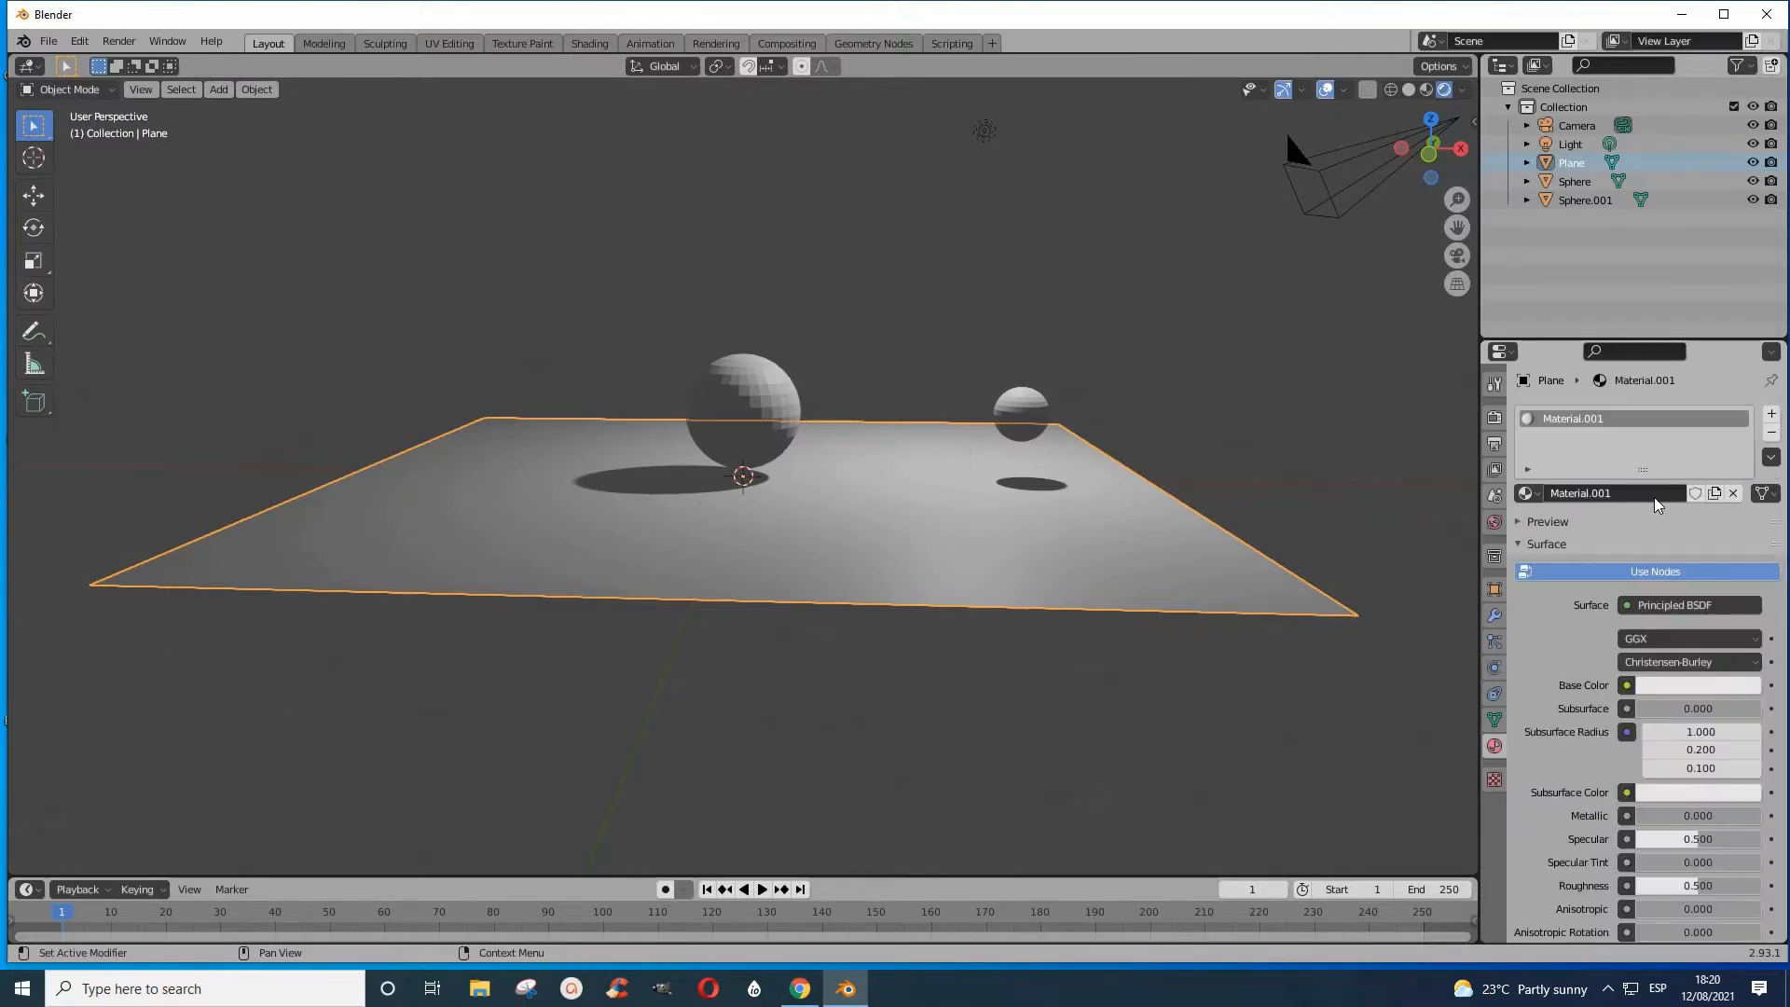
{"action": "left_click", "coordinate": [1626, 685]}
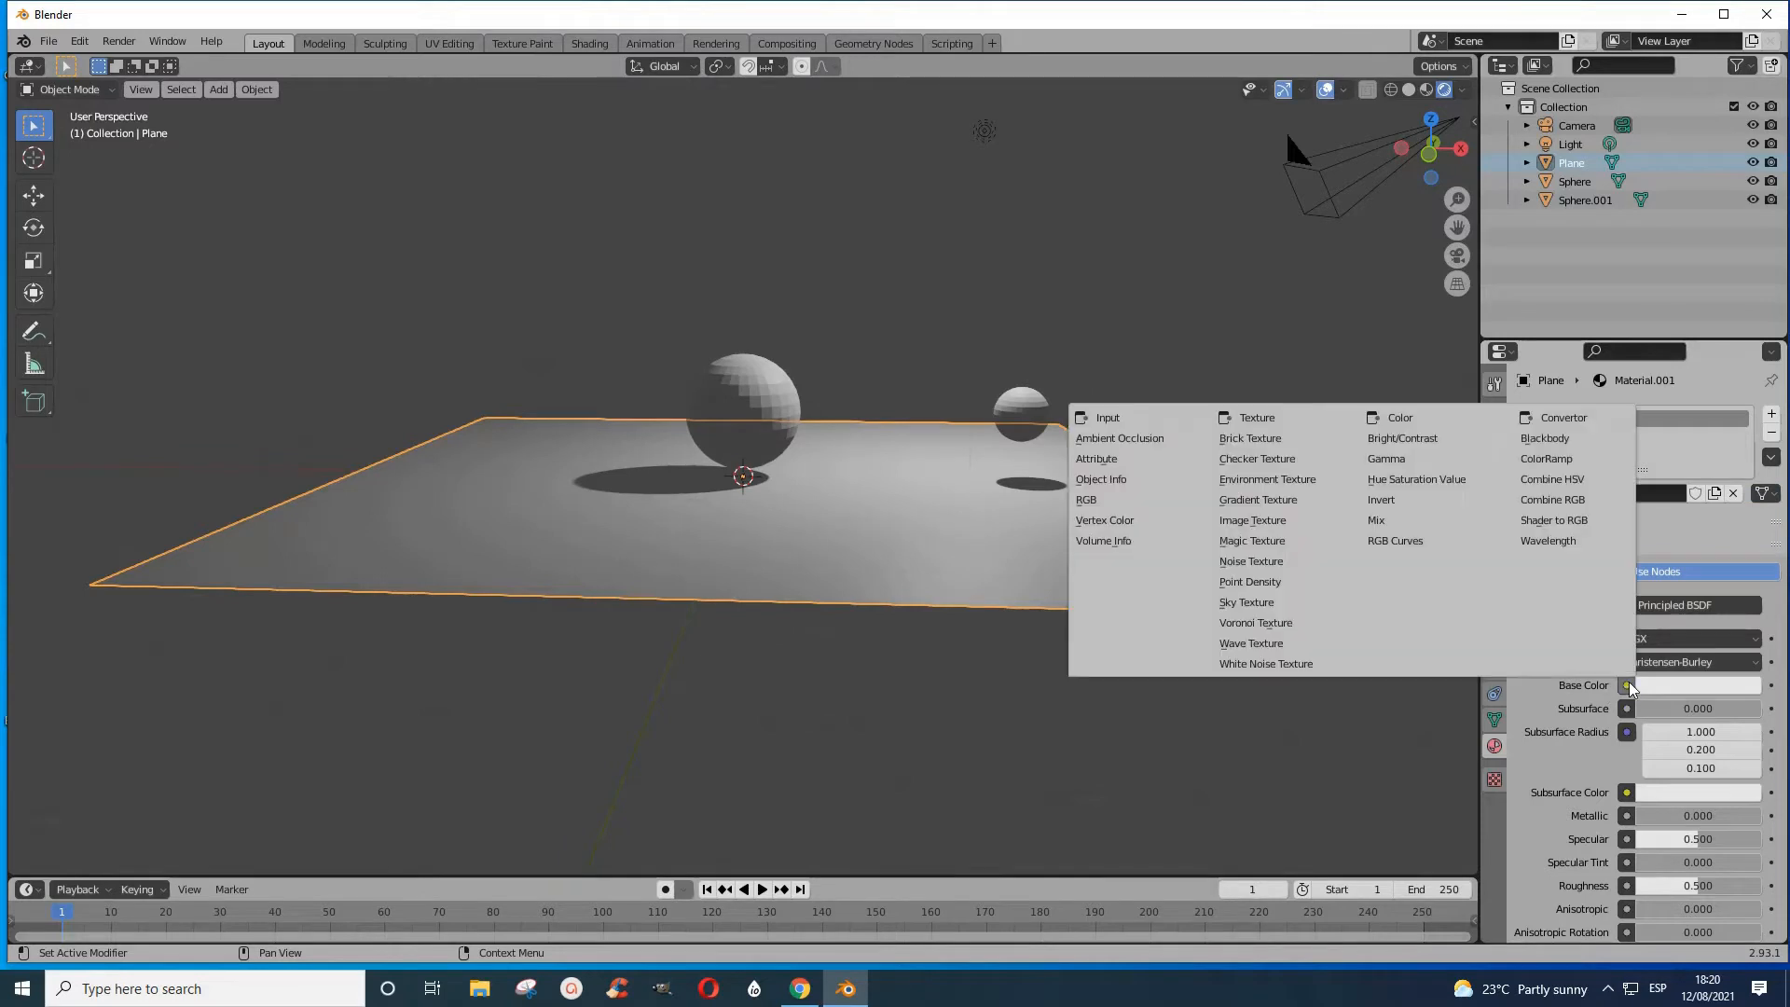
{"action": "left_click", "coordinate": [1250, 439]}
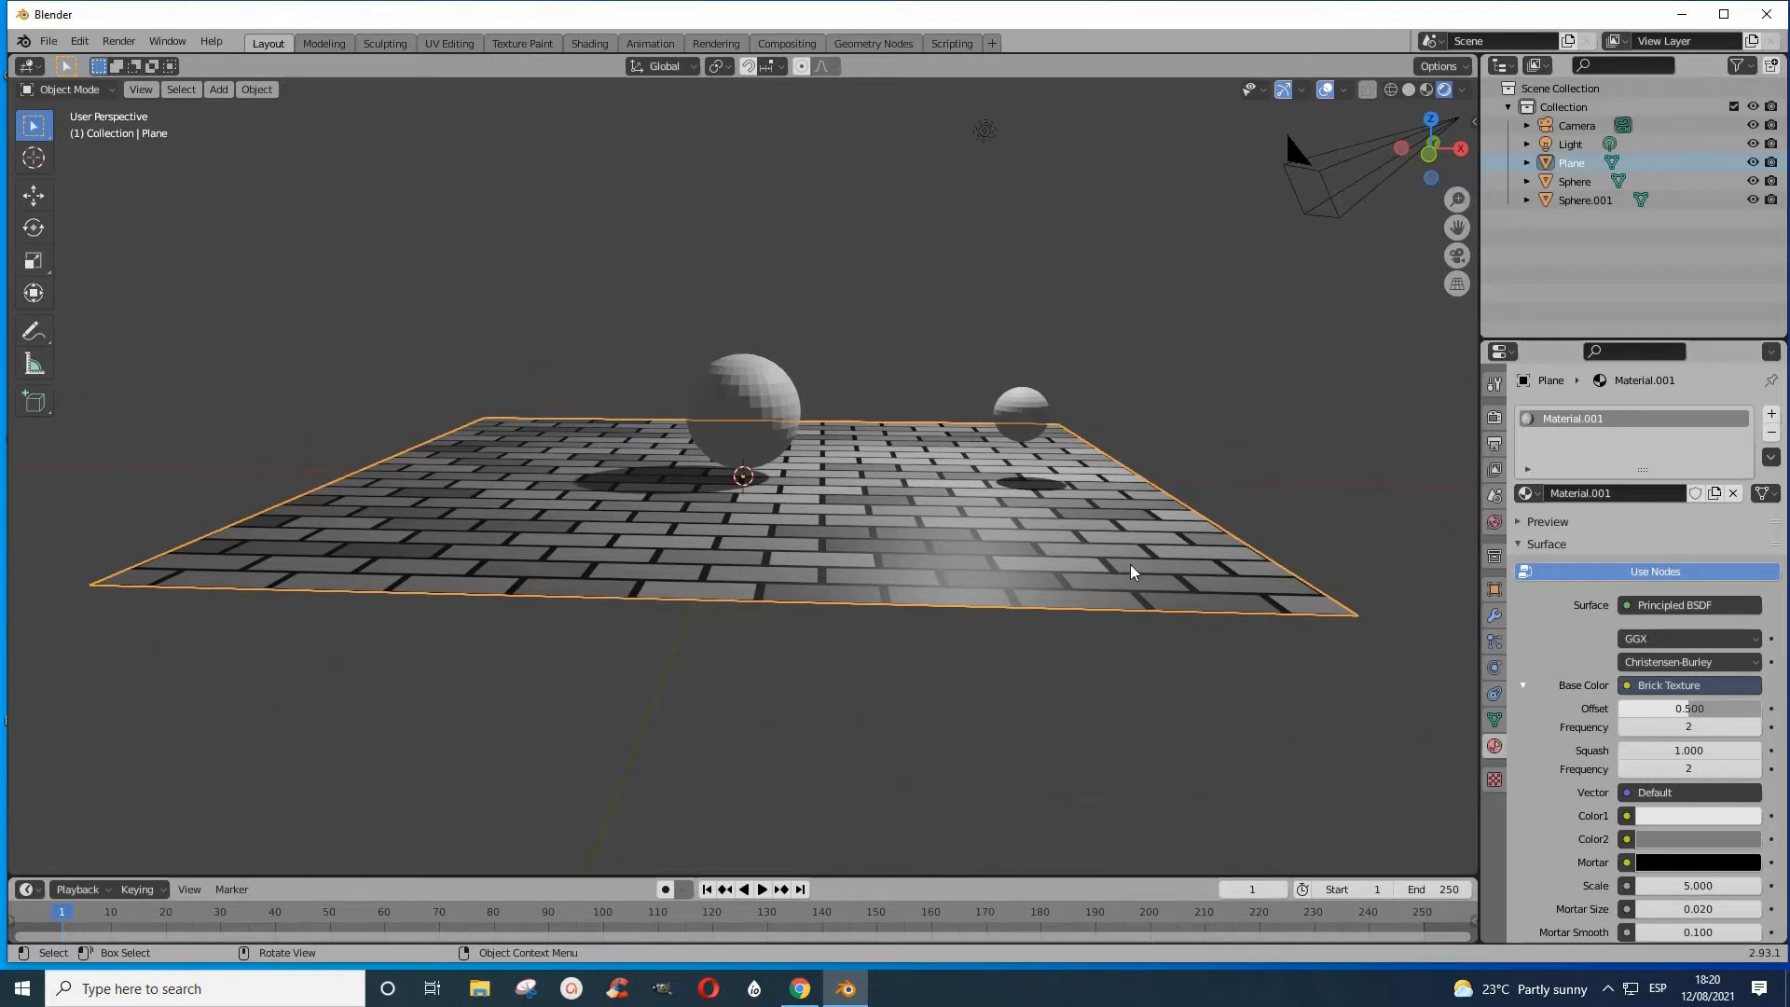
- Shade the large sphere smooth and add a Subdivision Surface modifier to it
{"action": "left_click", "coordinate": [749, 408]}
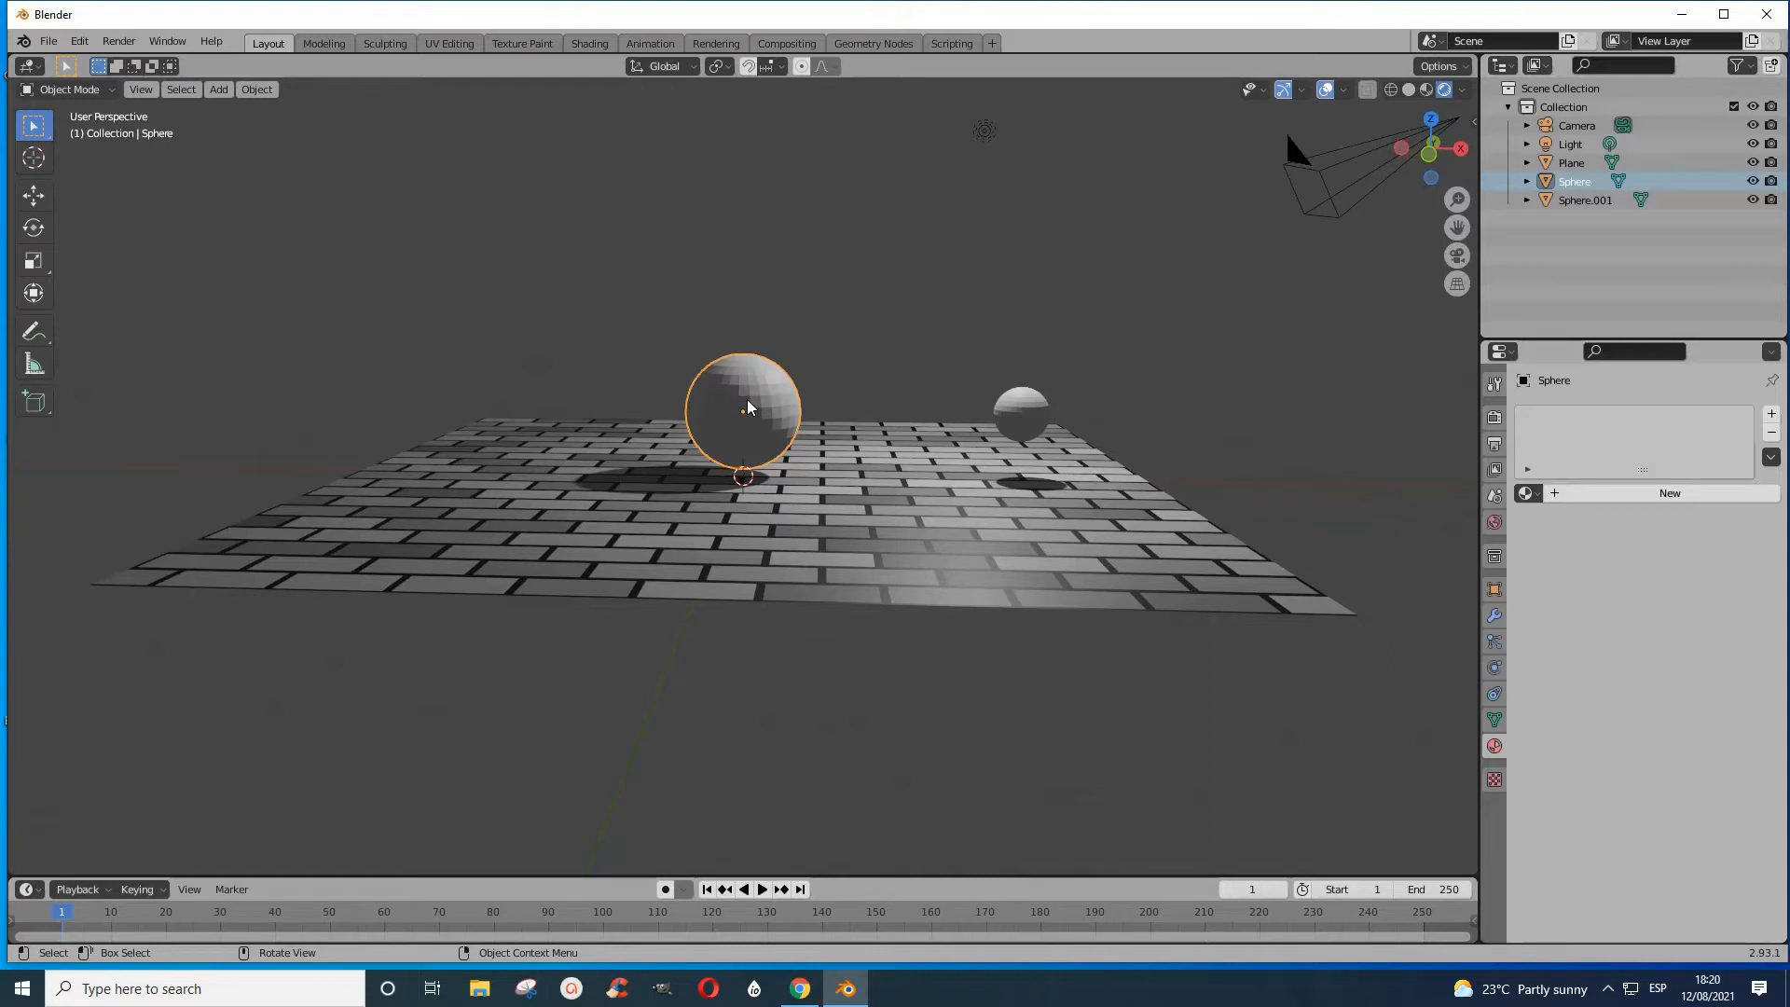
{"action": "right_click", "coordinate": [748, 407]}
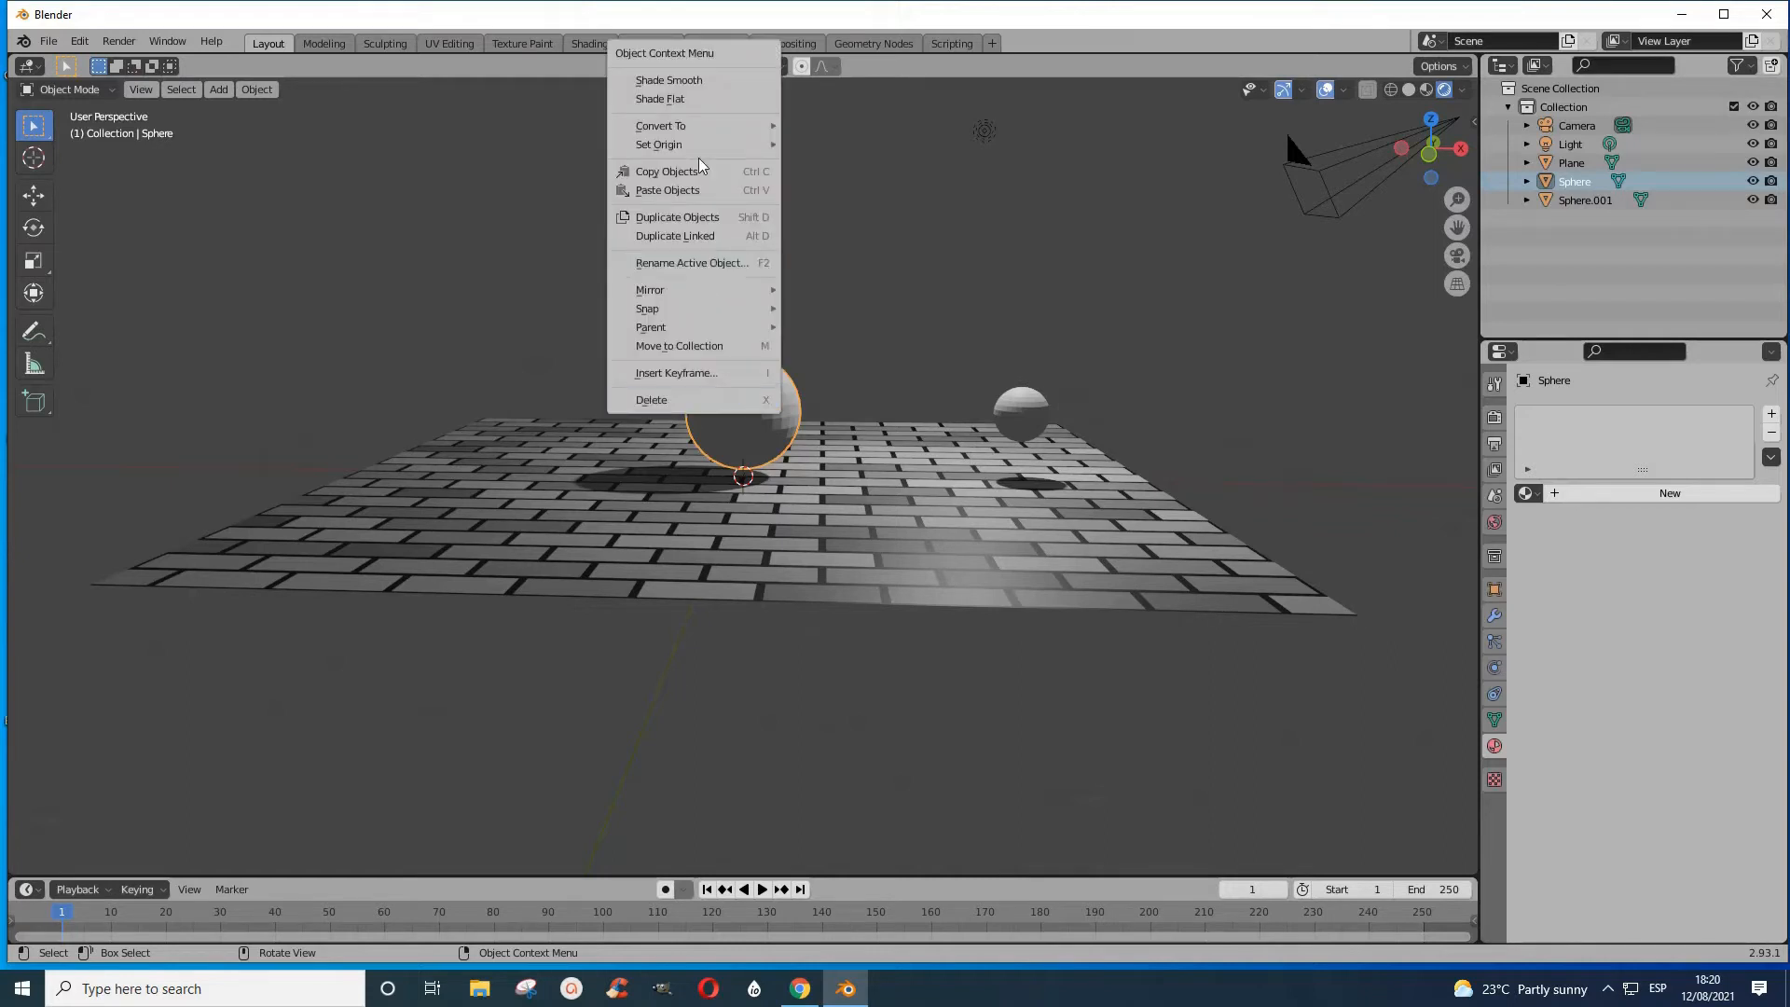
{"action": "left_click", "coordinate": [681, 81]}
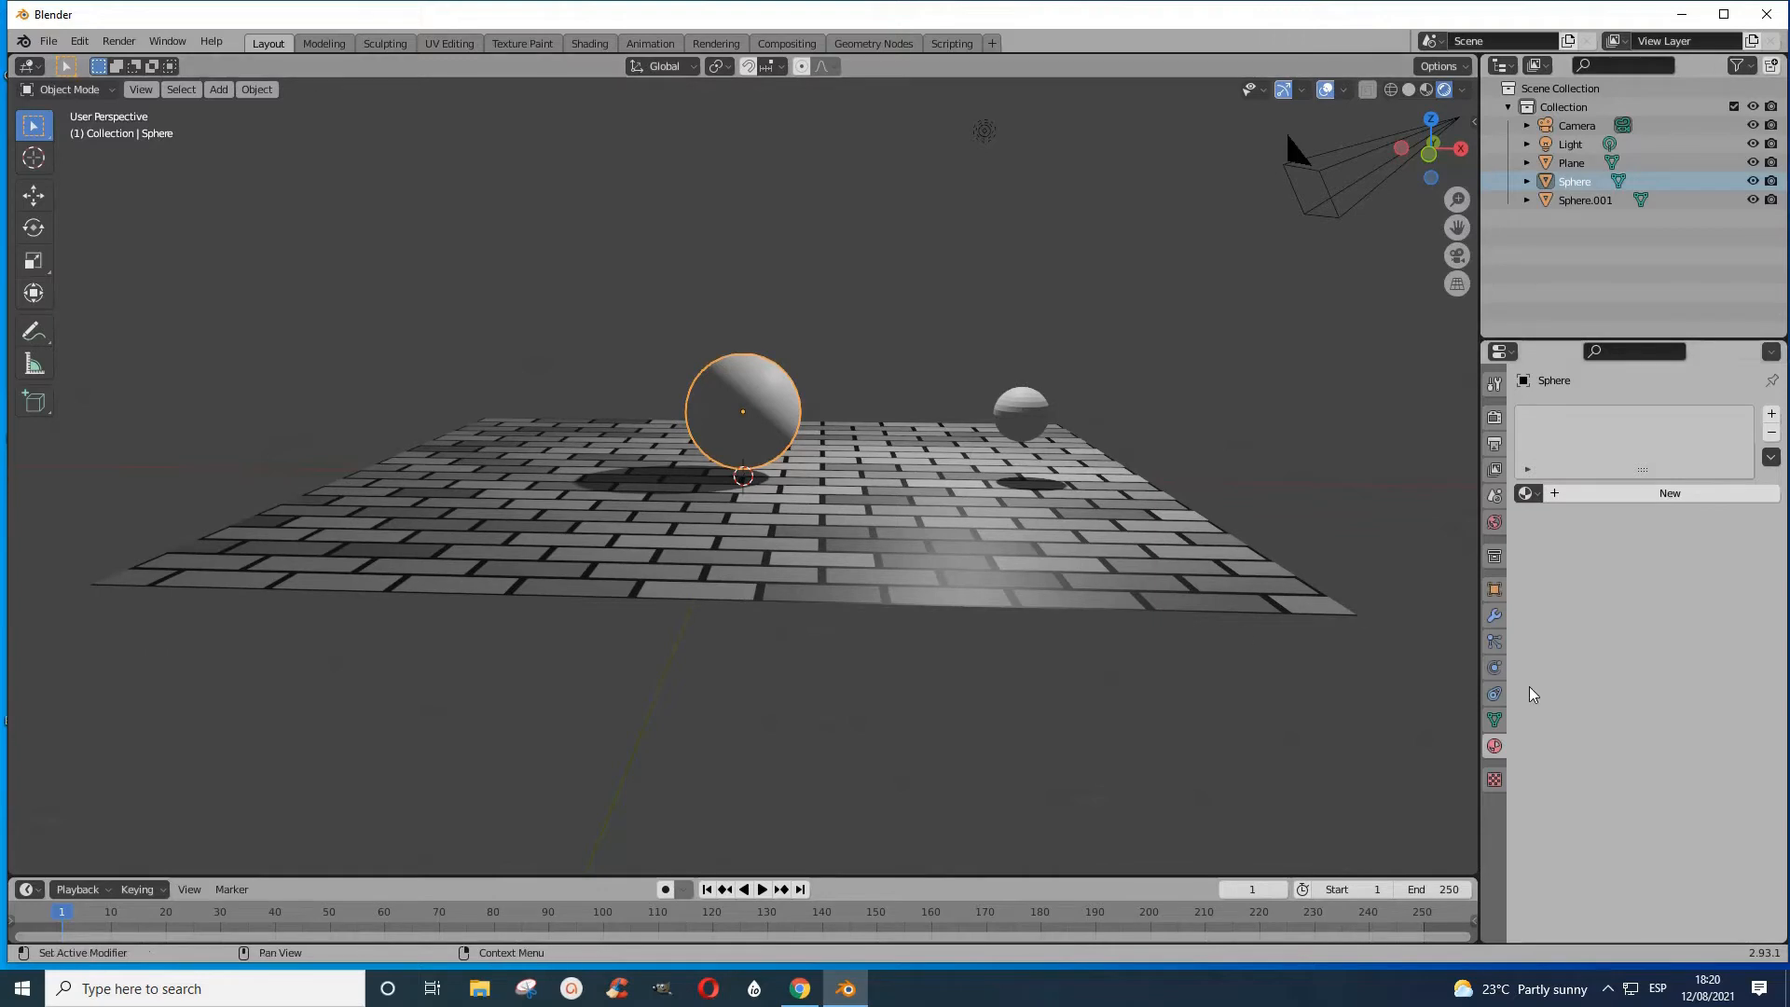
{"action": "left_click", "coordinate": [1495, 615]}
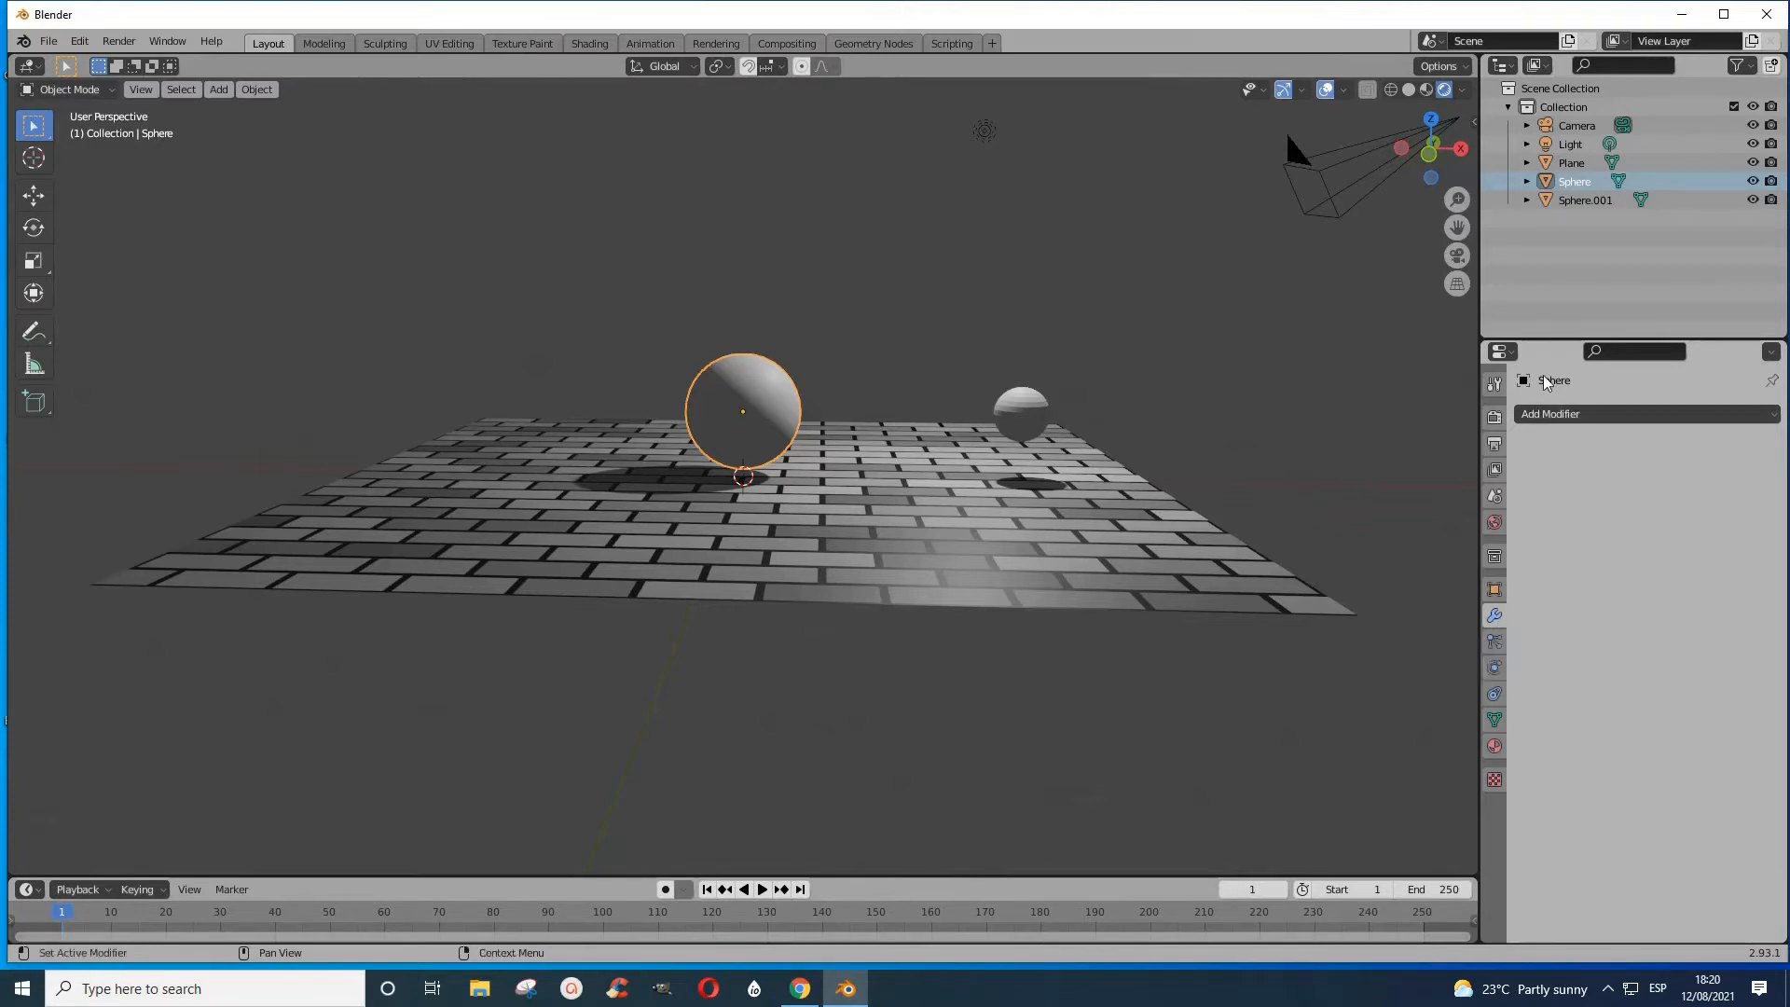
{"action": "left_click", "coordinate": [1554, 416]}
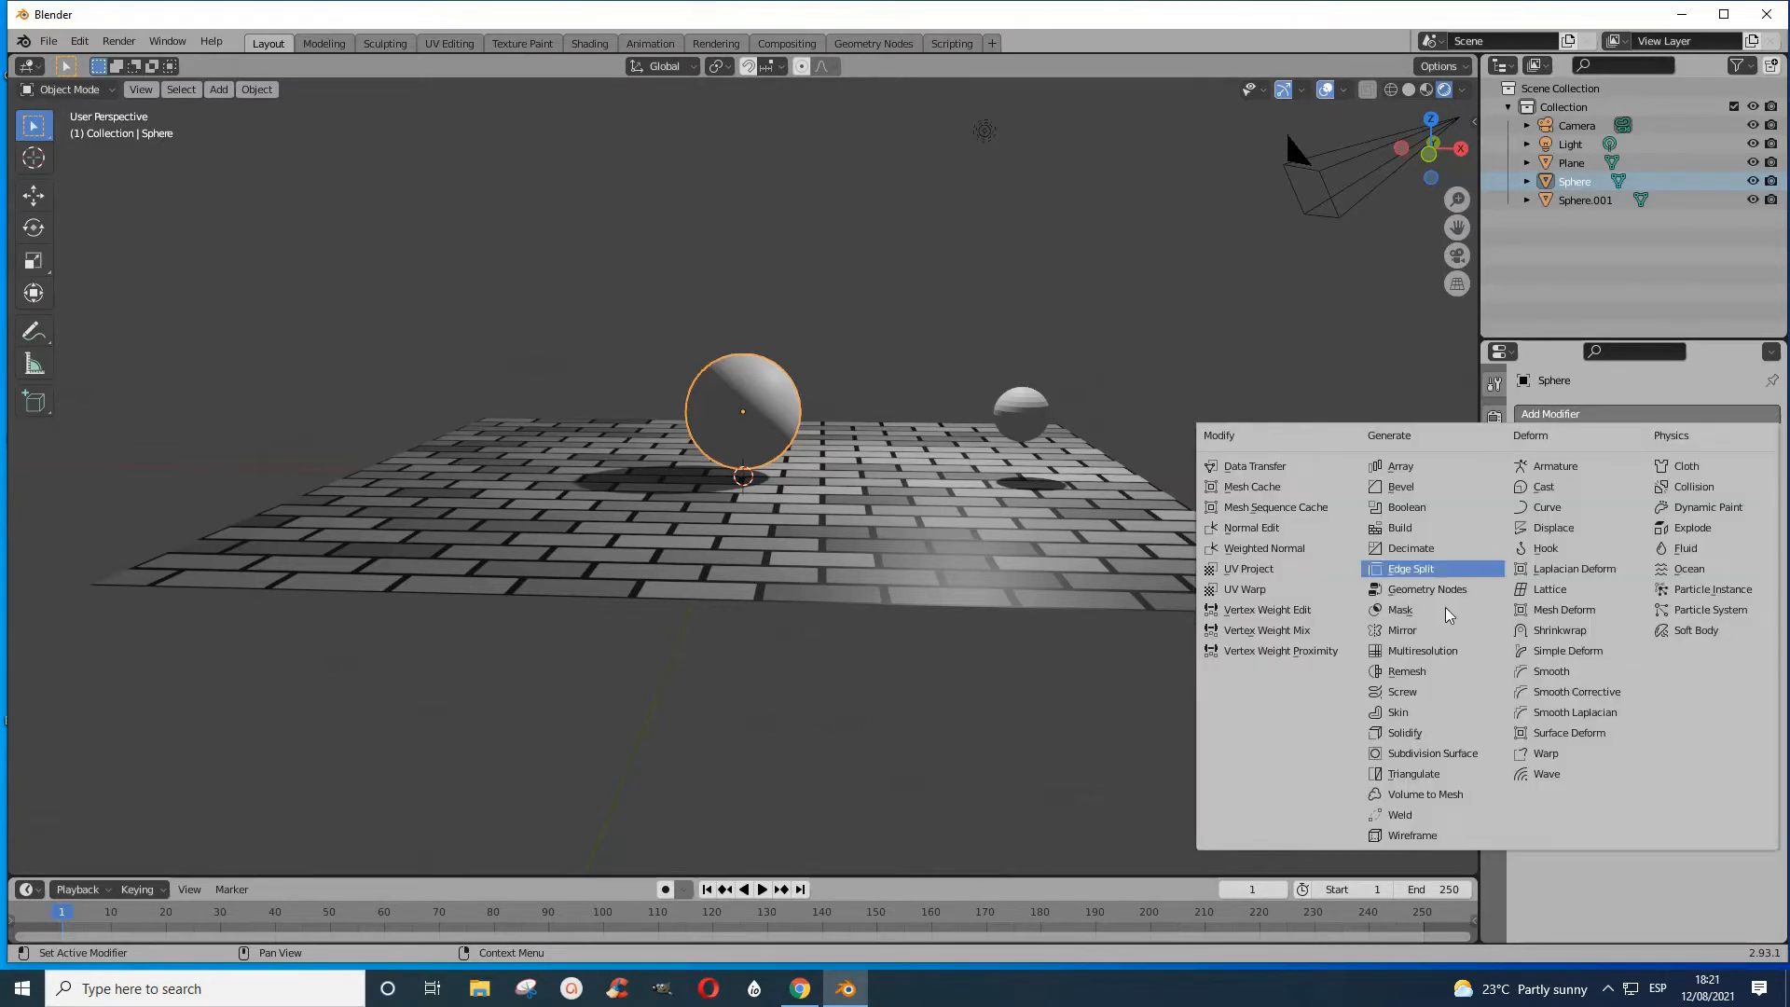
{"action": "left_click", "coordinate": [1417, 755]}
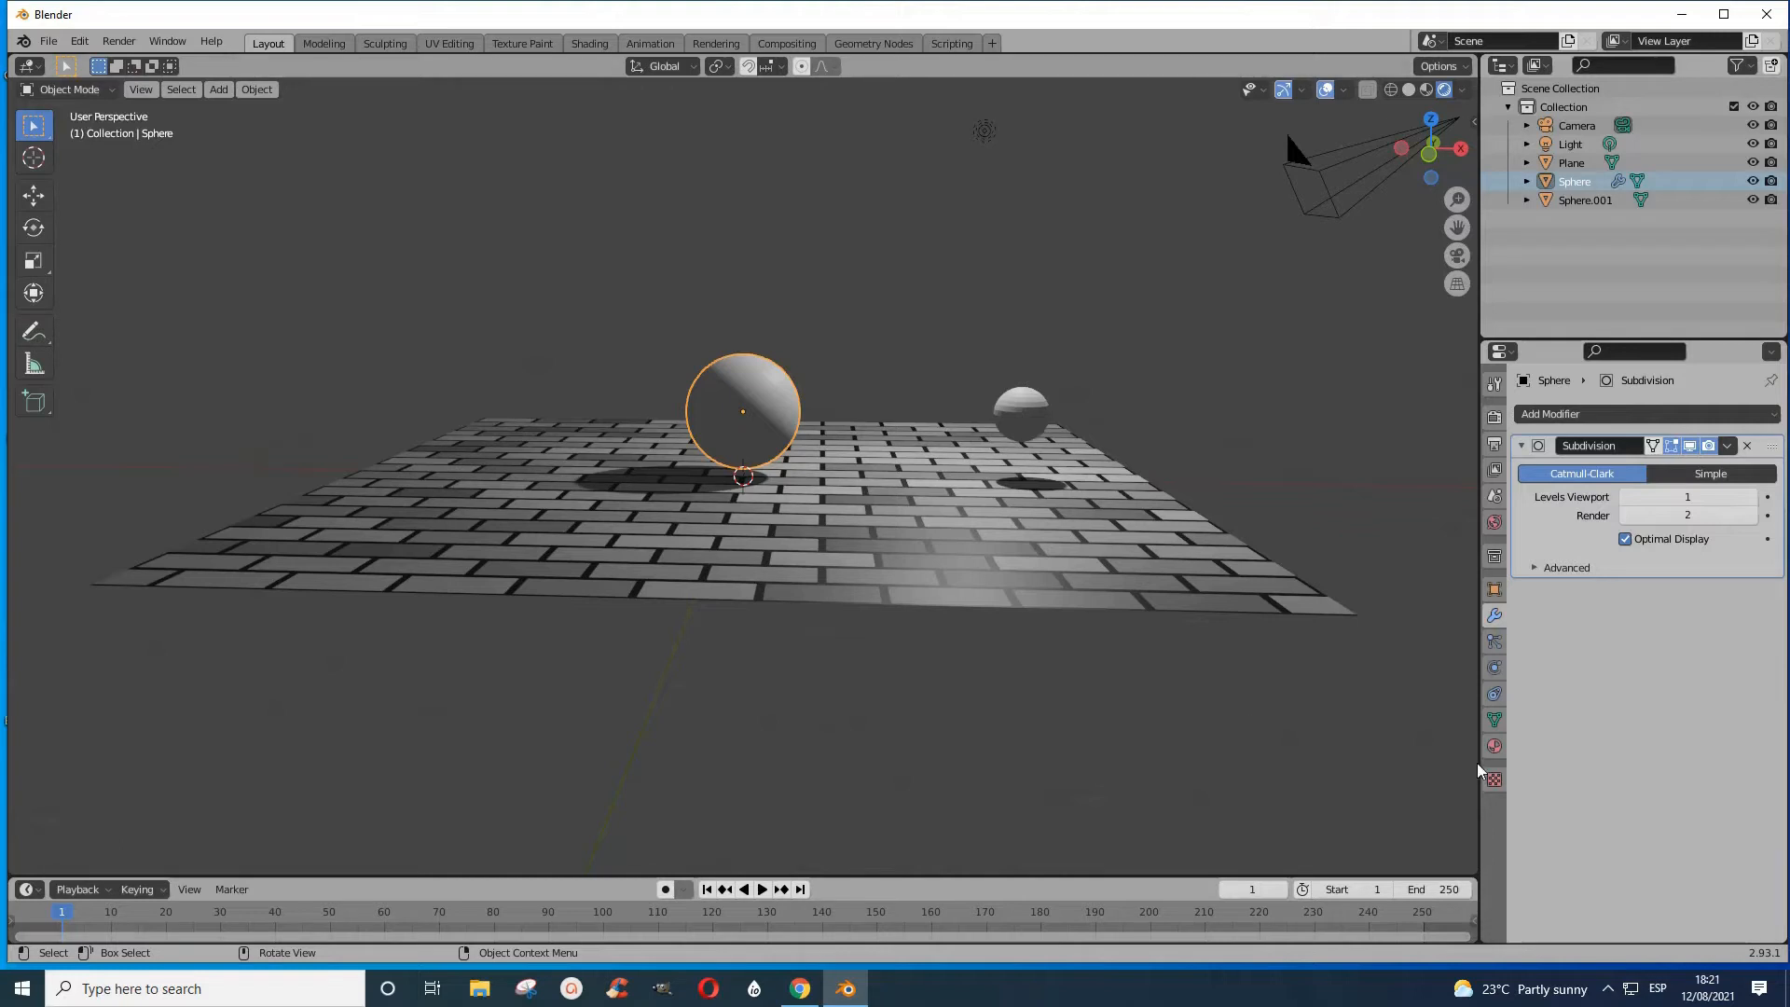
- Give the large sphere a new material with the image texture world-map-306338_1280.png from the Pixabay folder as its base color
{"action": "left_click", "coordinate": [1496, 747]}
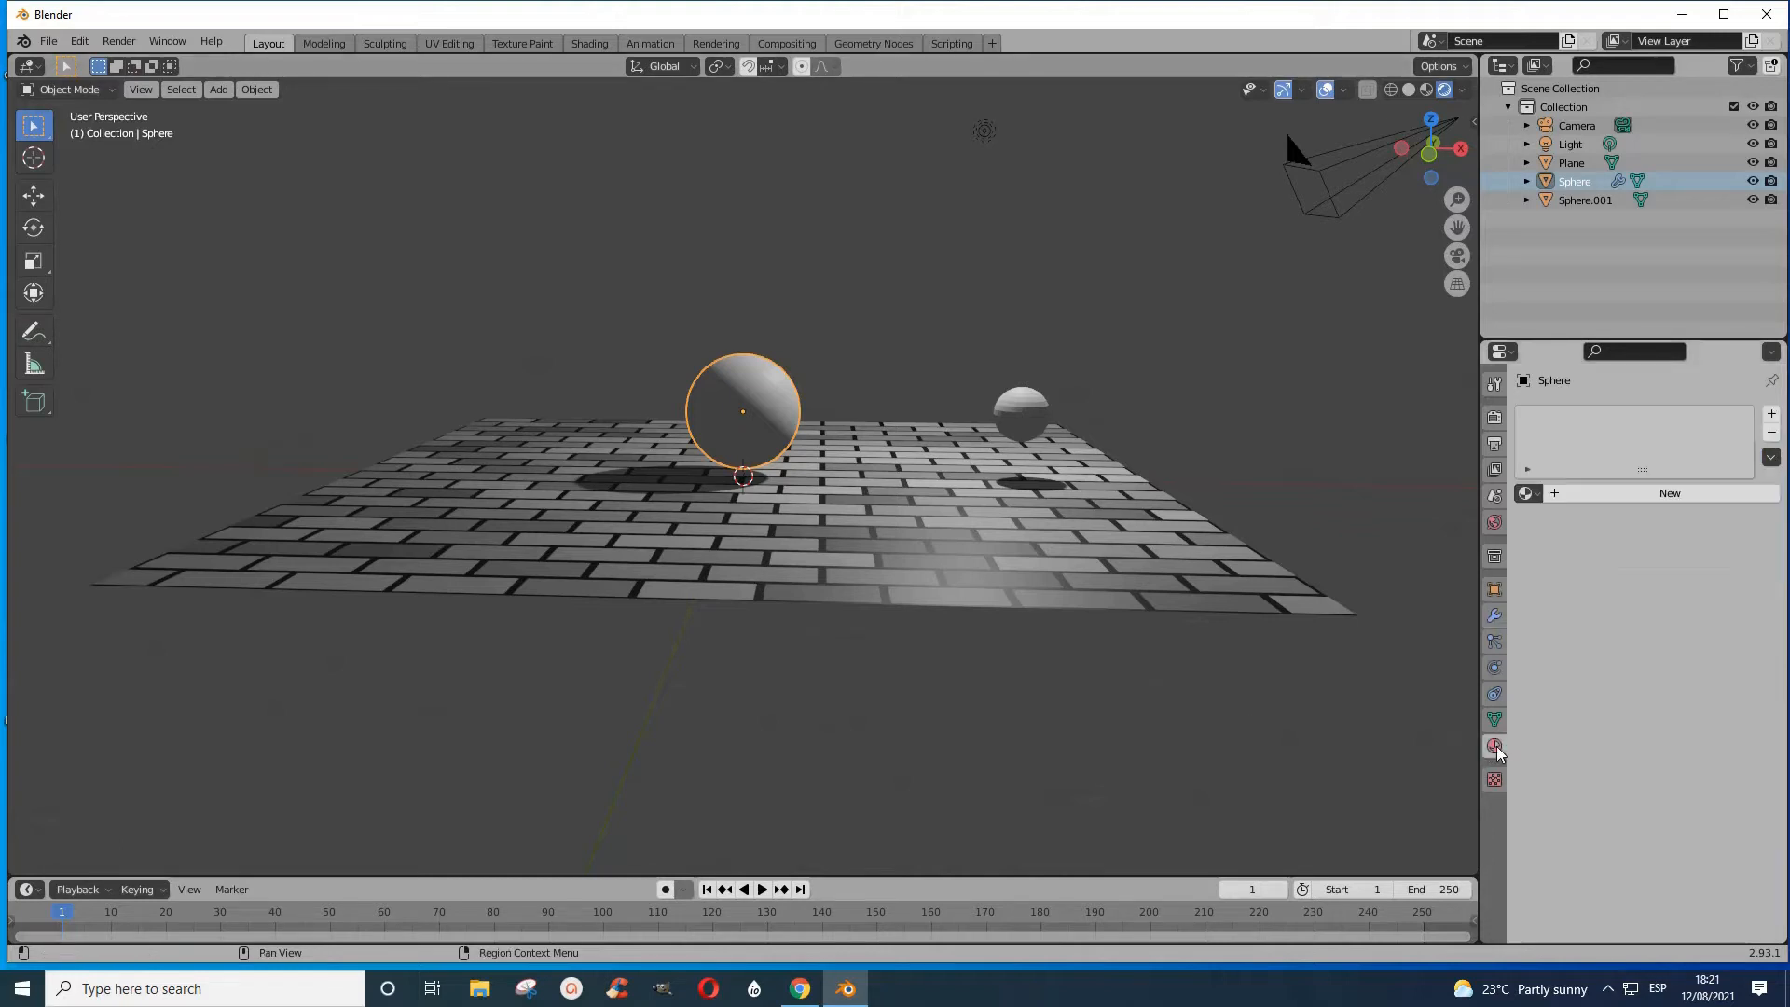
{"action": "left_click", "coordinate": [1645, 494]}
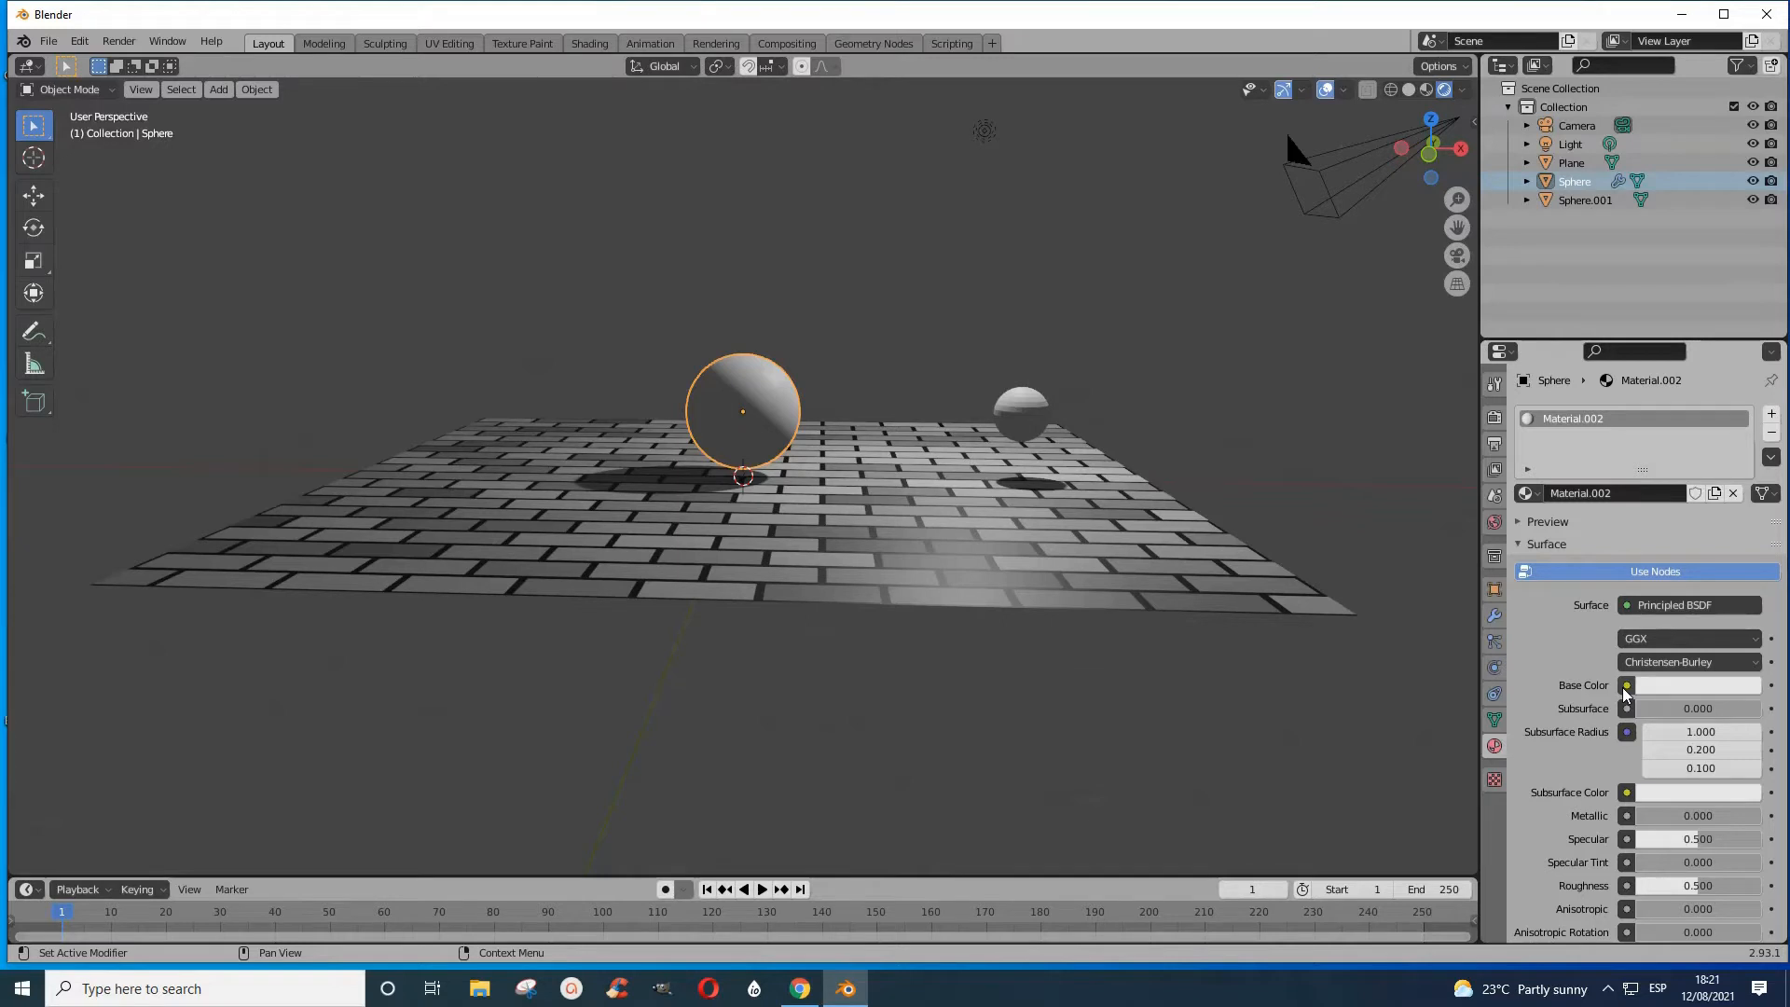
{"action": "left_click", "coordinate": [1626, 686]}
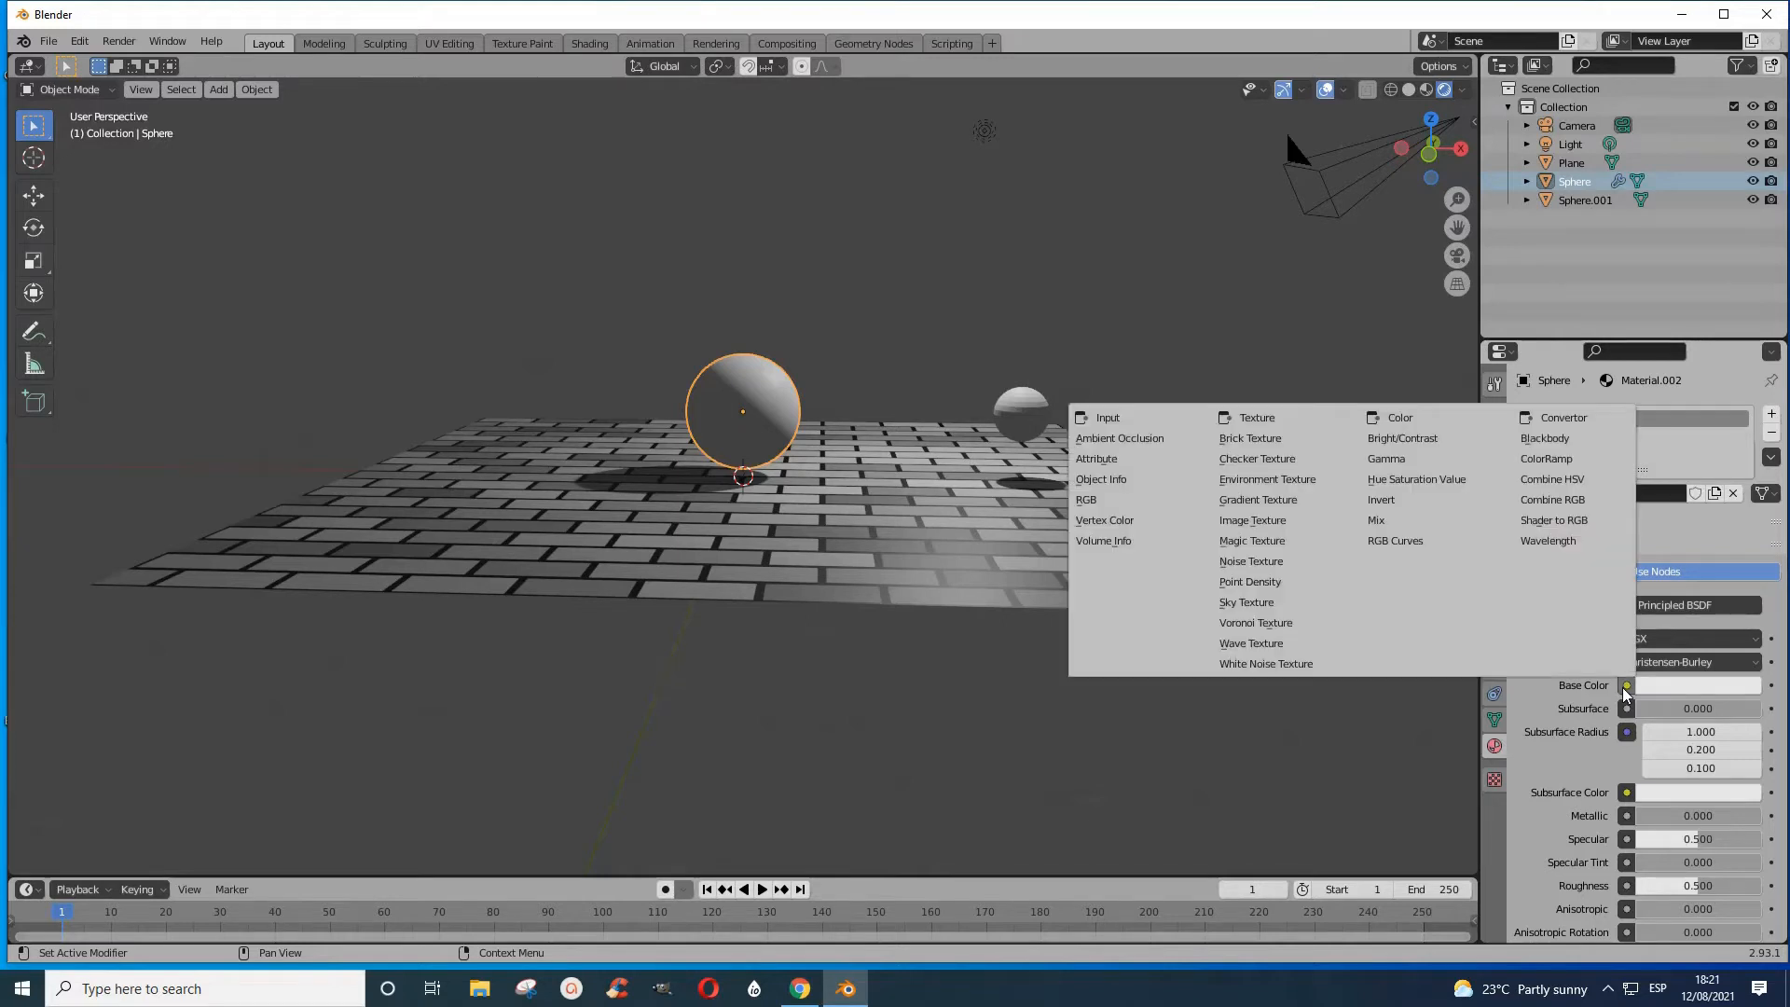
{"action": "left_click", "coordinate": [1233, 521]}
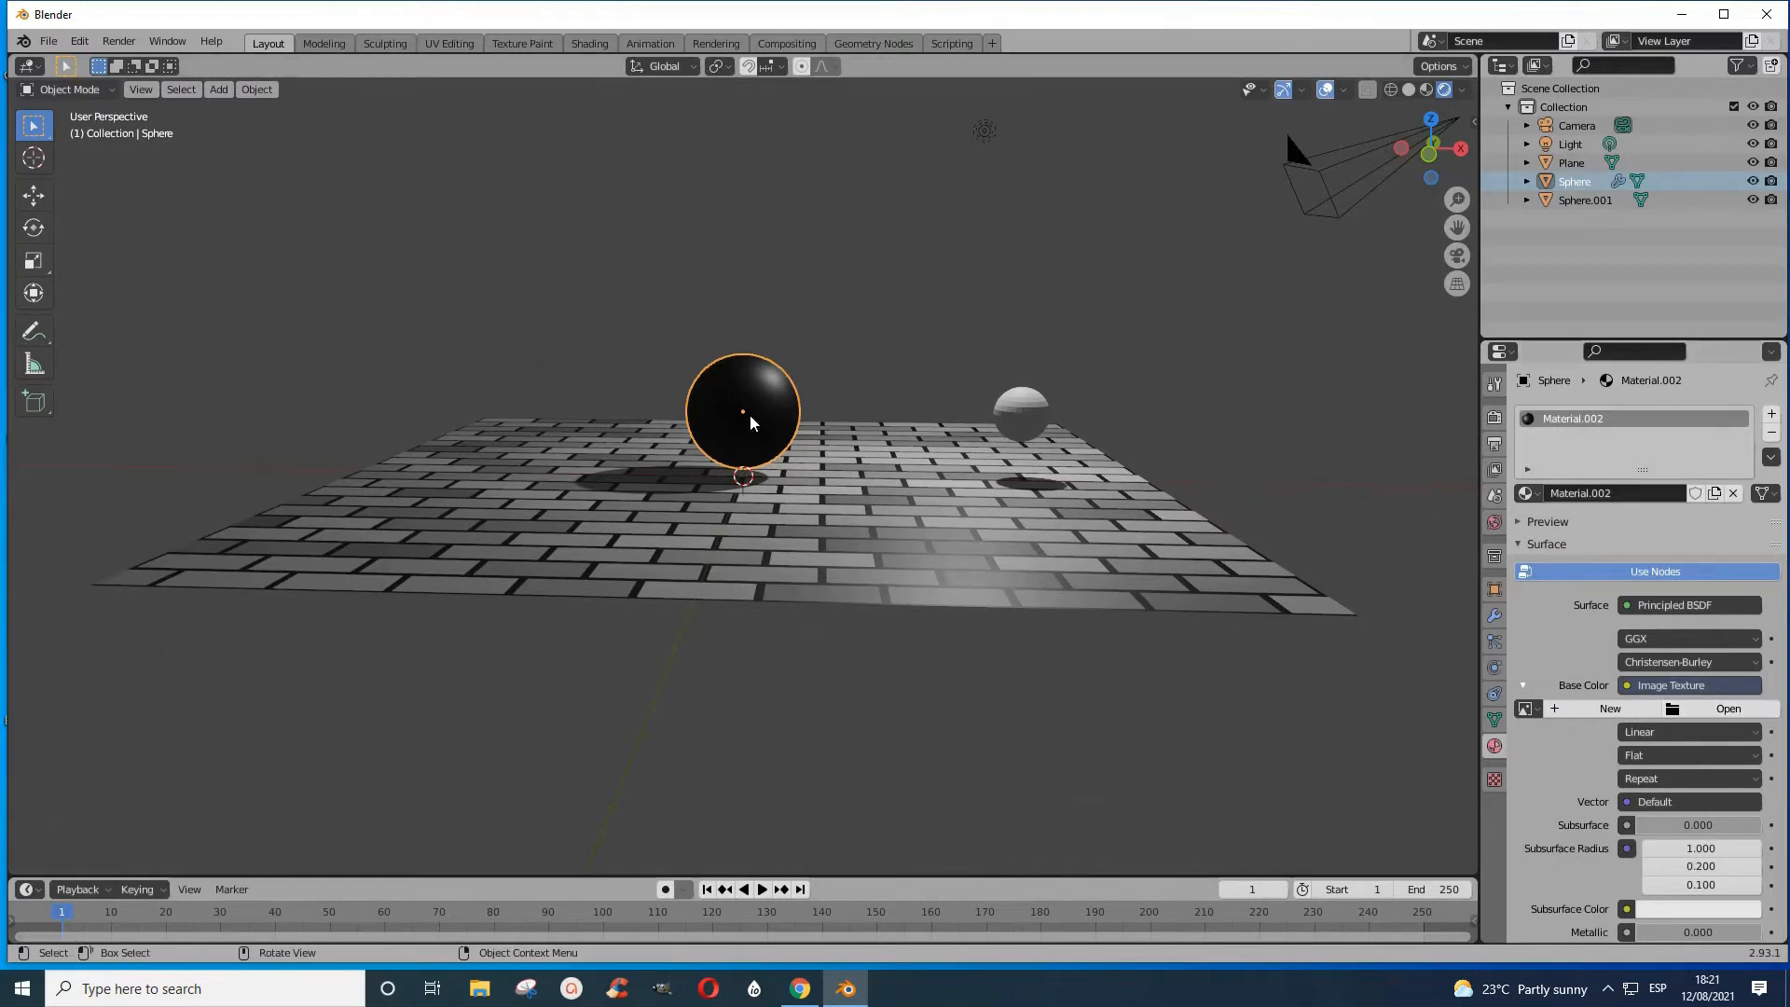
{"action": "left_click", "coordinate": [1720, 710]}
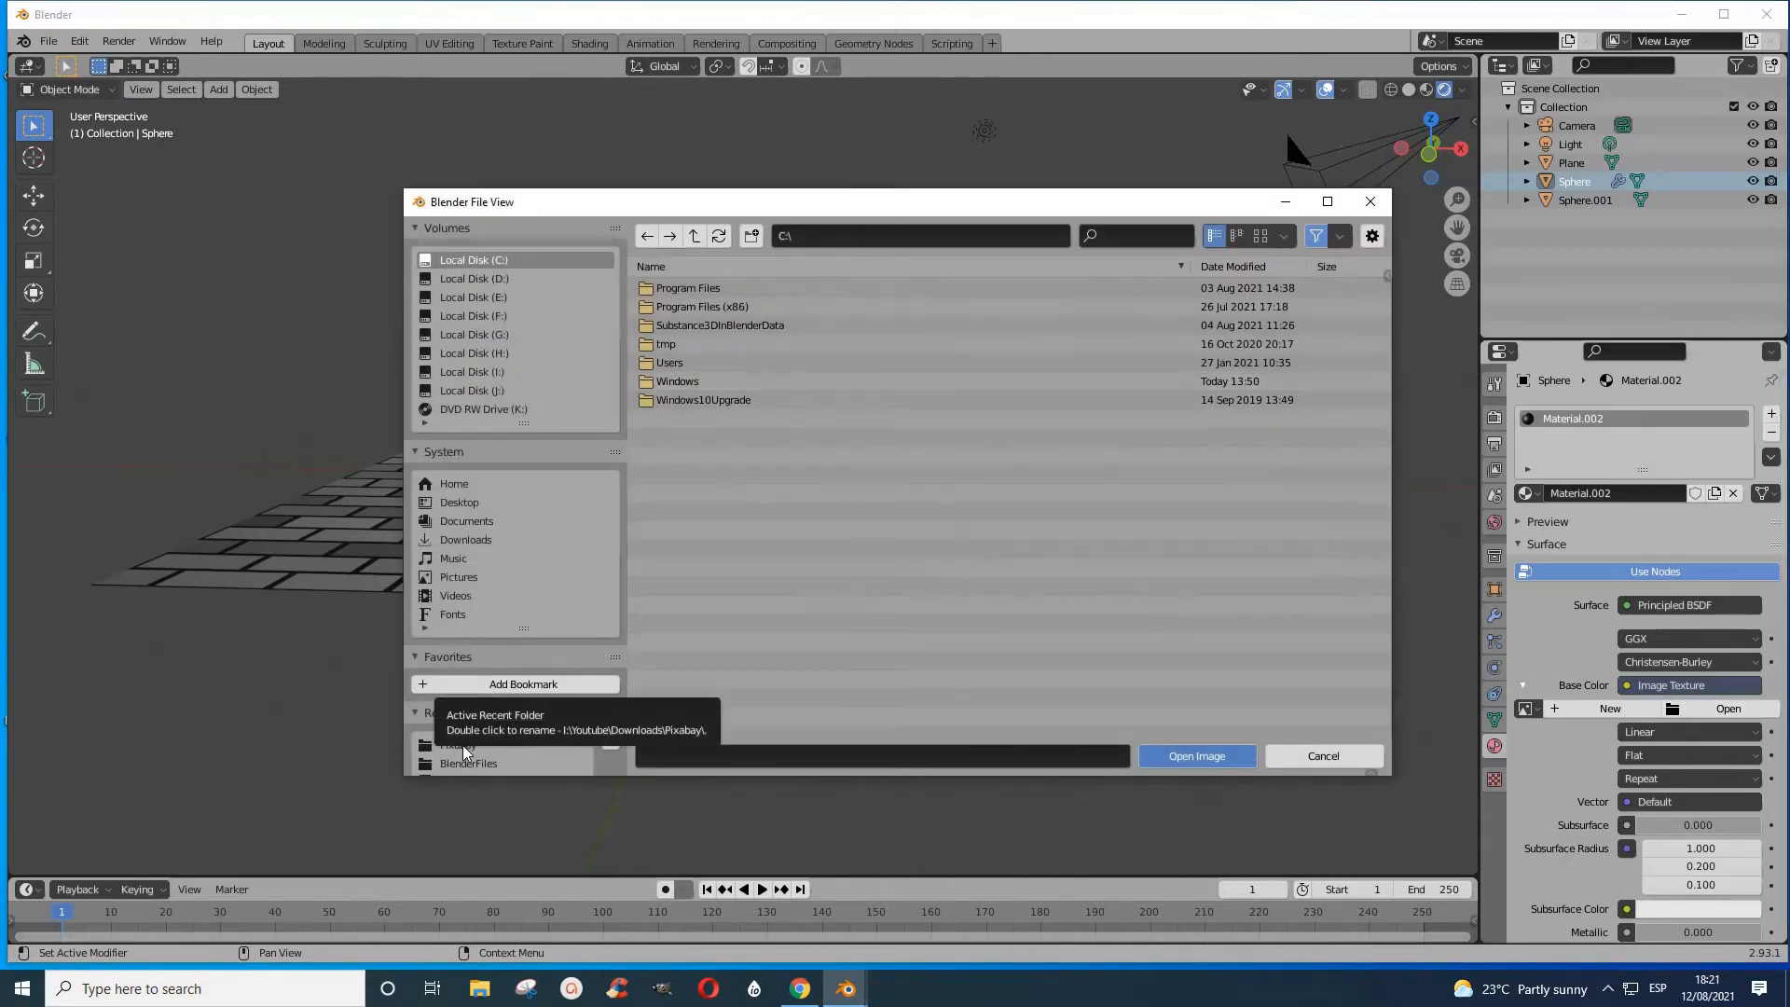
{"action": "left_click", "coordinate": [468, 749]}
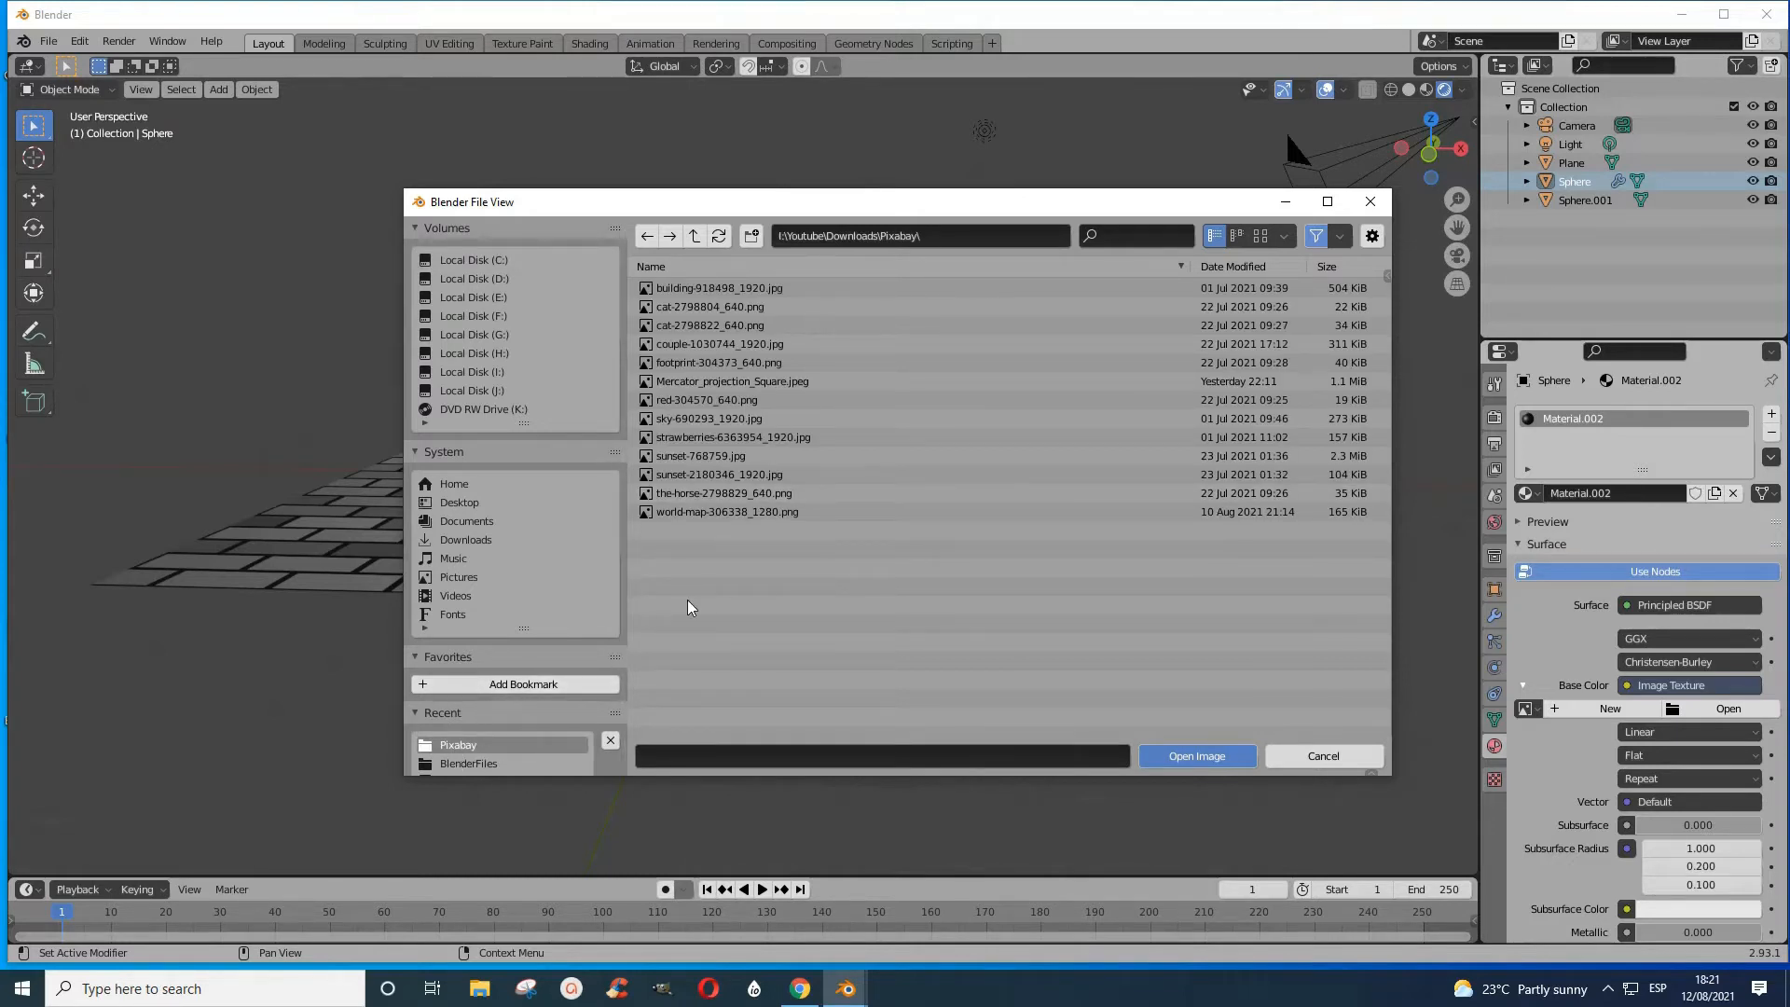
{"action": "left_click", "coordinate": [743, 513]}
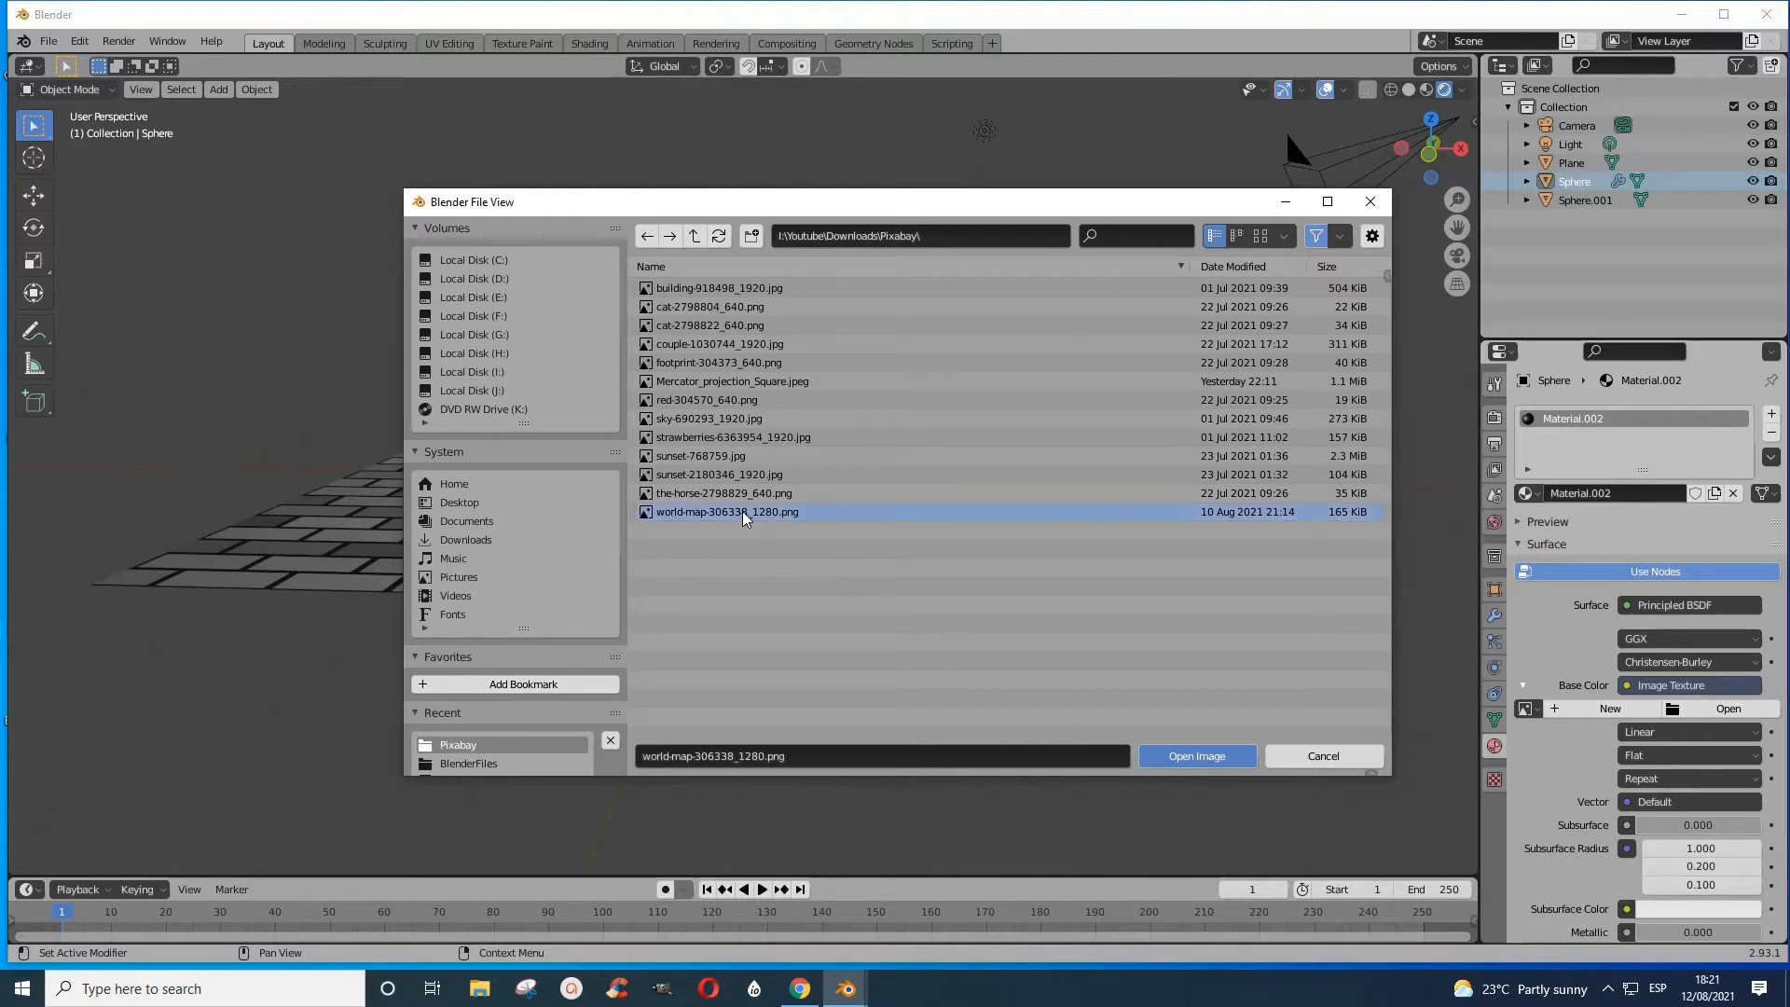
{"action": "left_click", "coordinate": [1204, 761]}
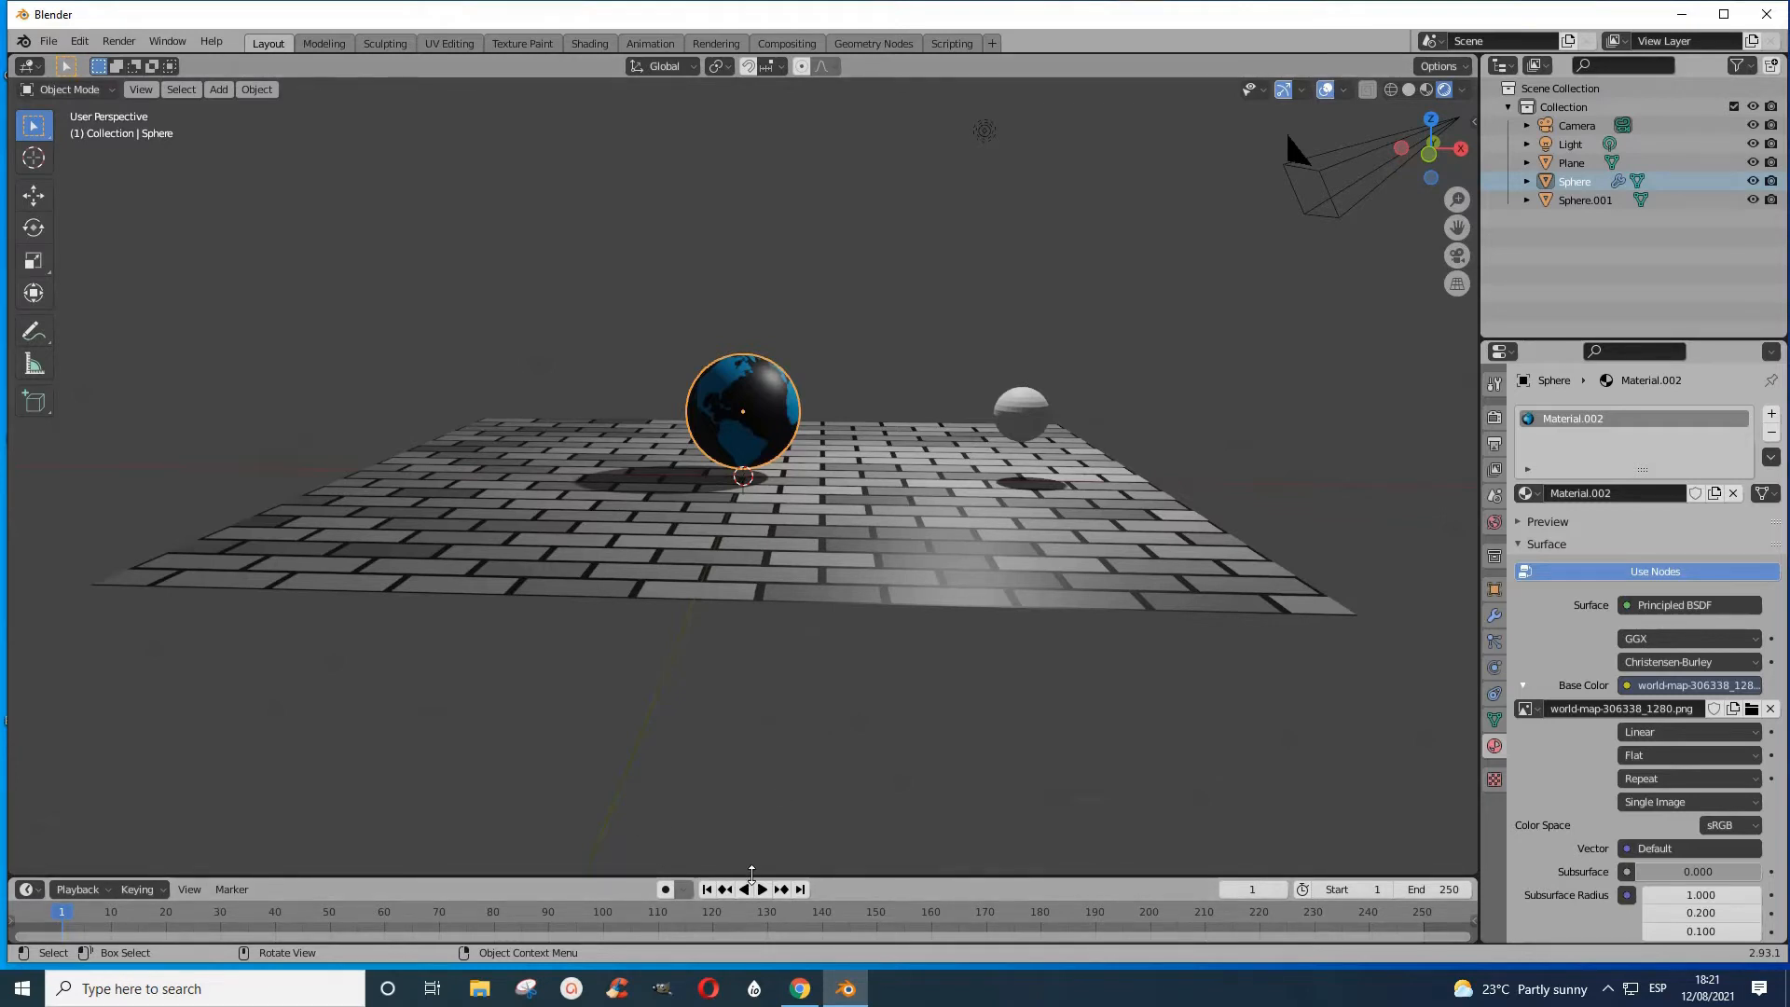
- Enlarge the timeline area and change it to a Shader Editor showing the large sphere's material nodes
{"action": "left_click_drag", "start_coordinate": [753, 870], "coordinate": [820, 354]}
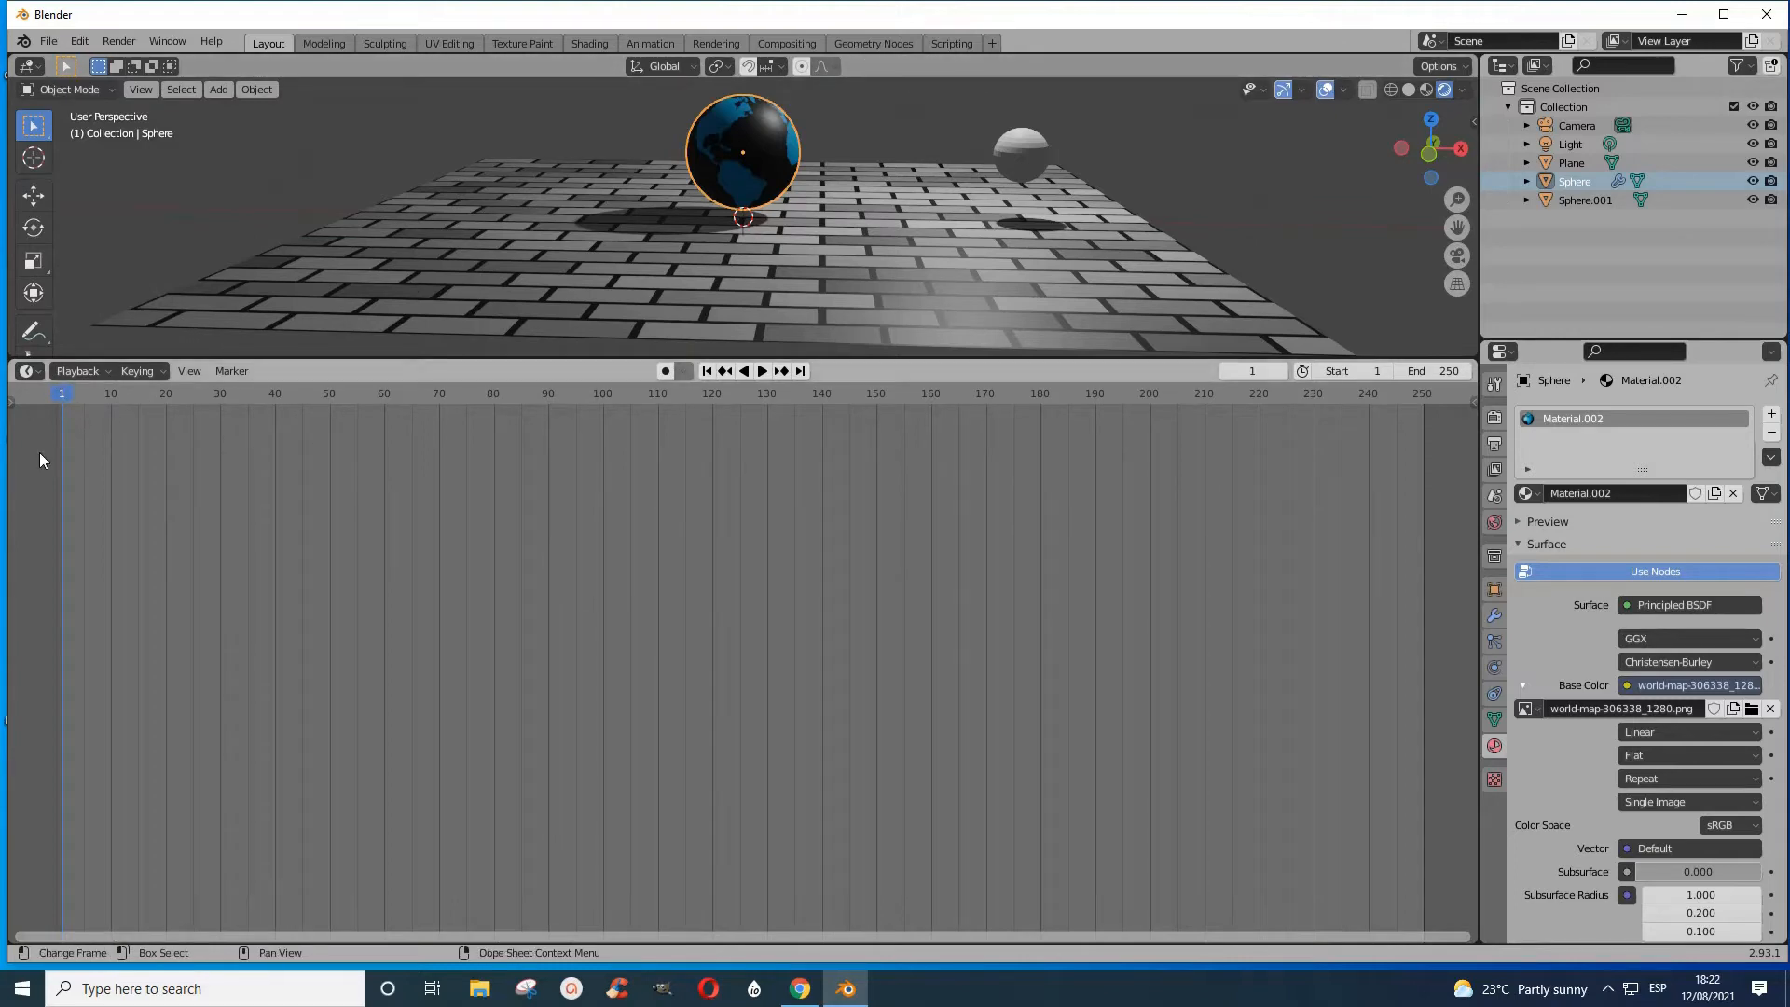
{"action": "left_click", "coordinate": [37, 369]}
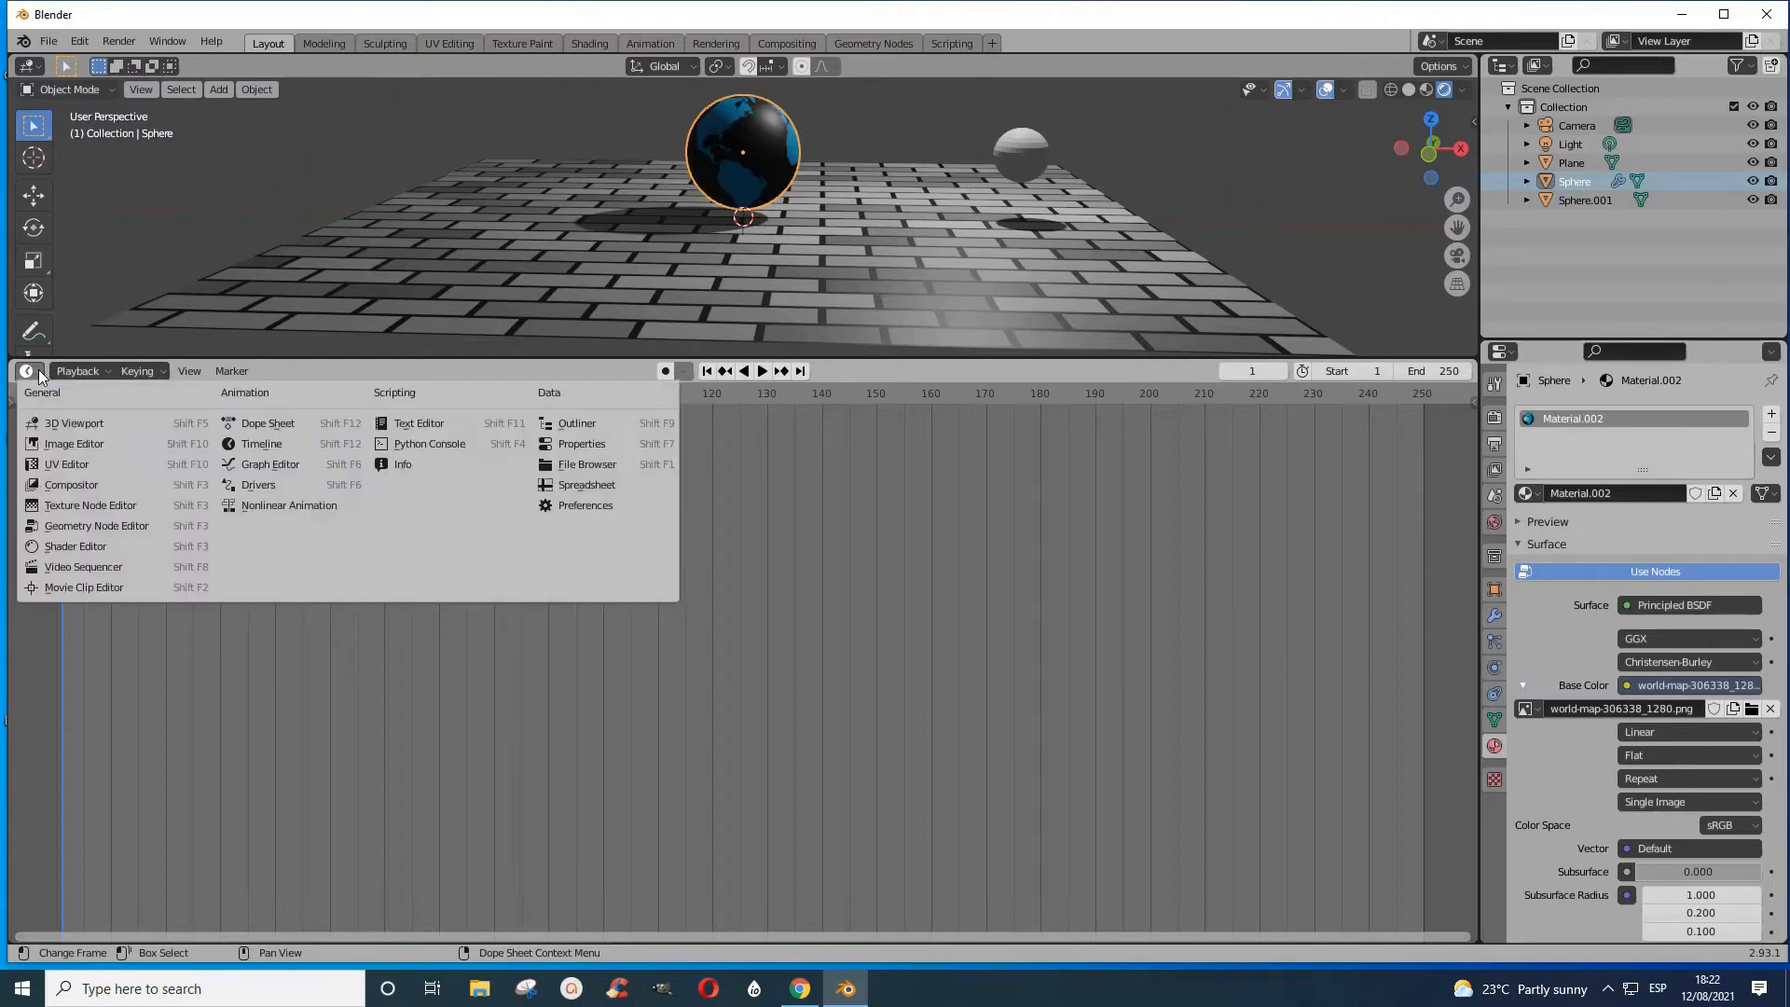
{"action": "left_click", "coordinate": [63, 546]}
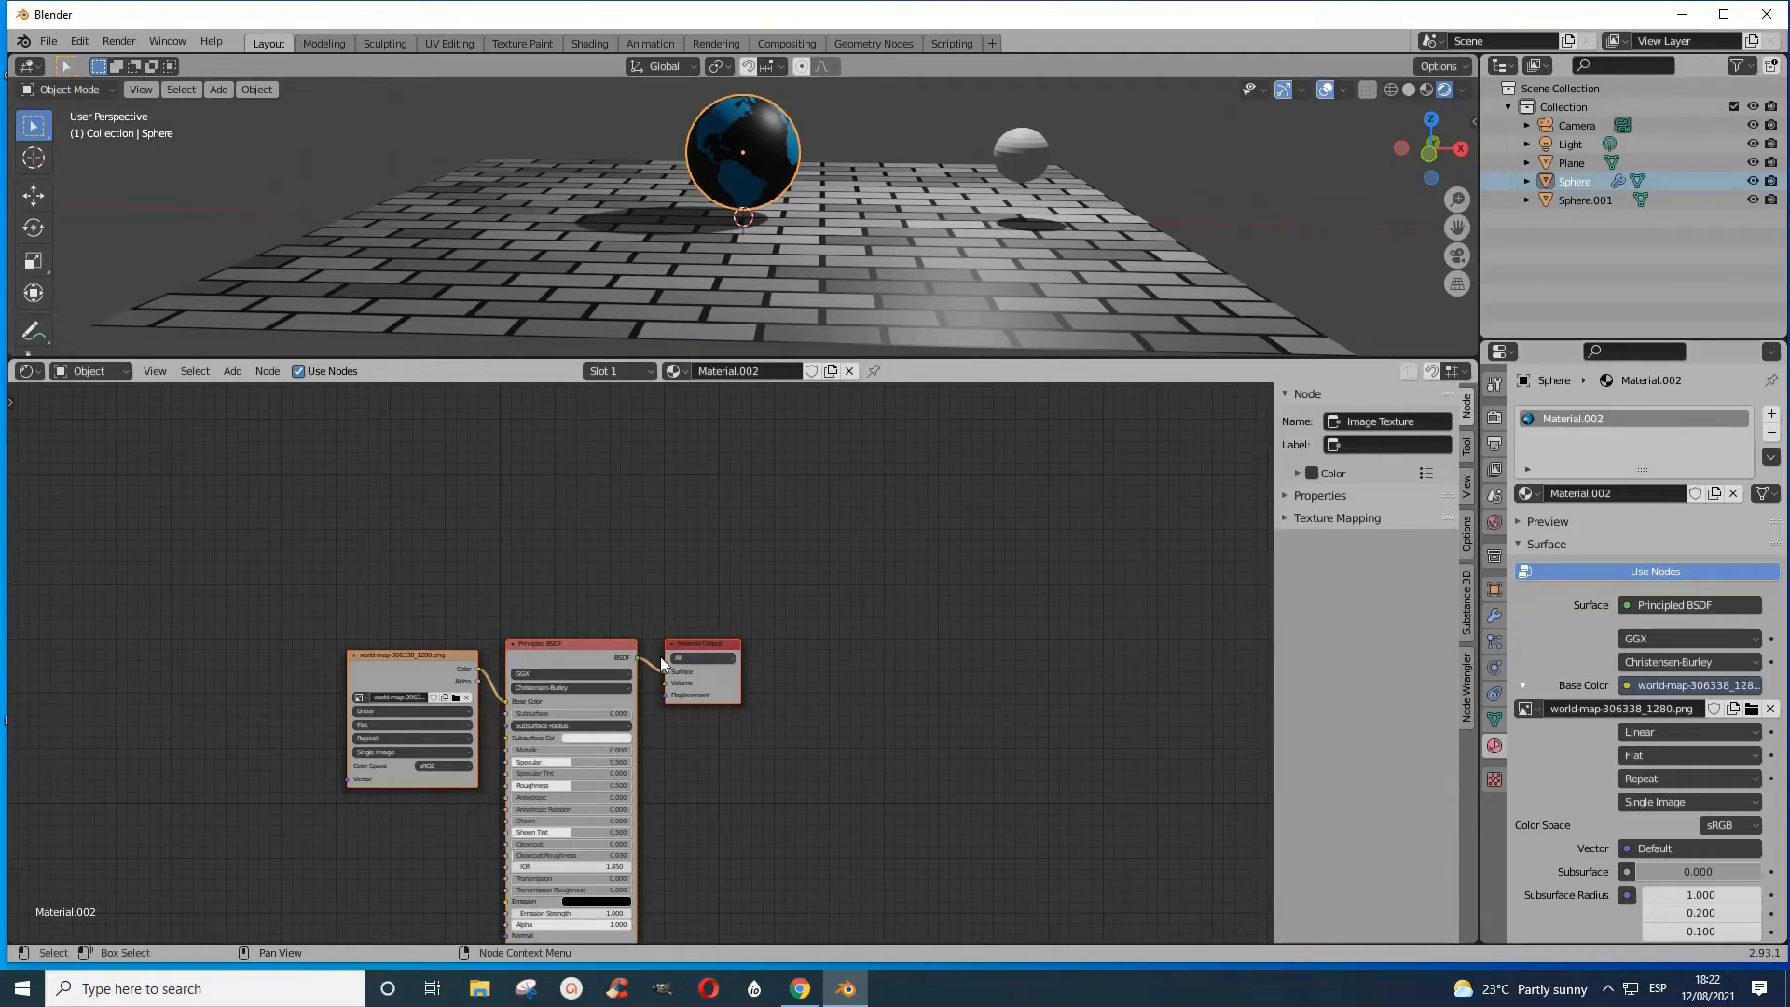
{"action": "scroll", "coordinate": [860, 634], "scroll_direction": "up", "scroll_amount": 3}
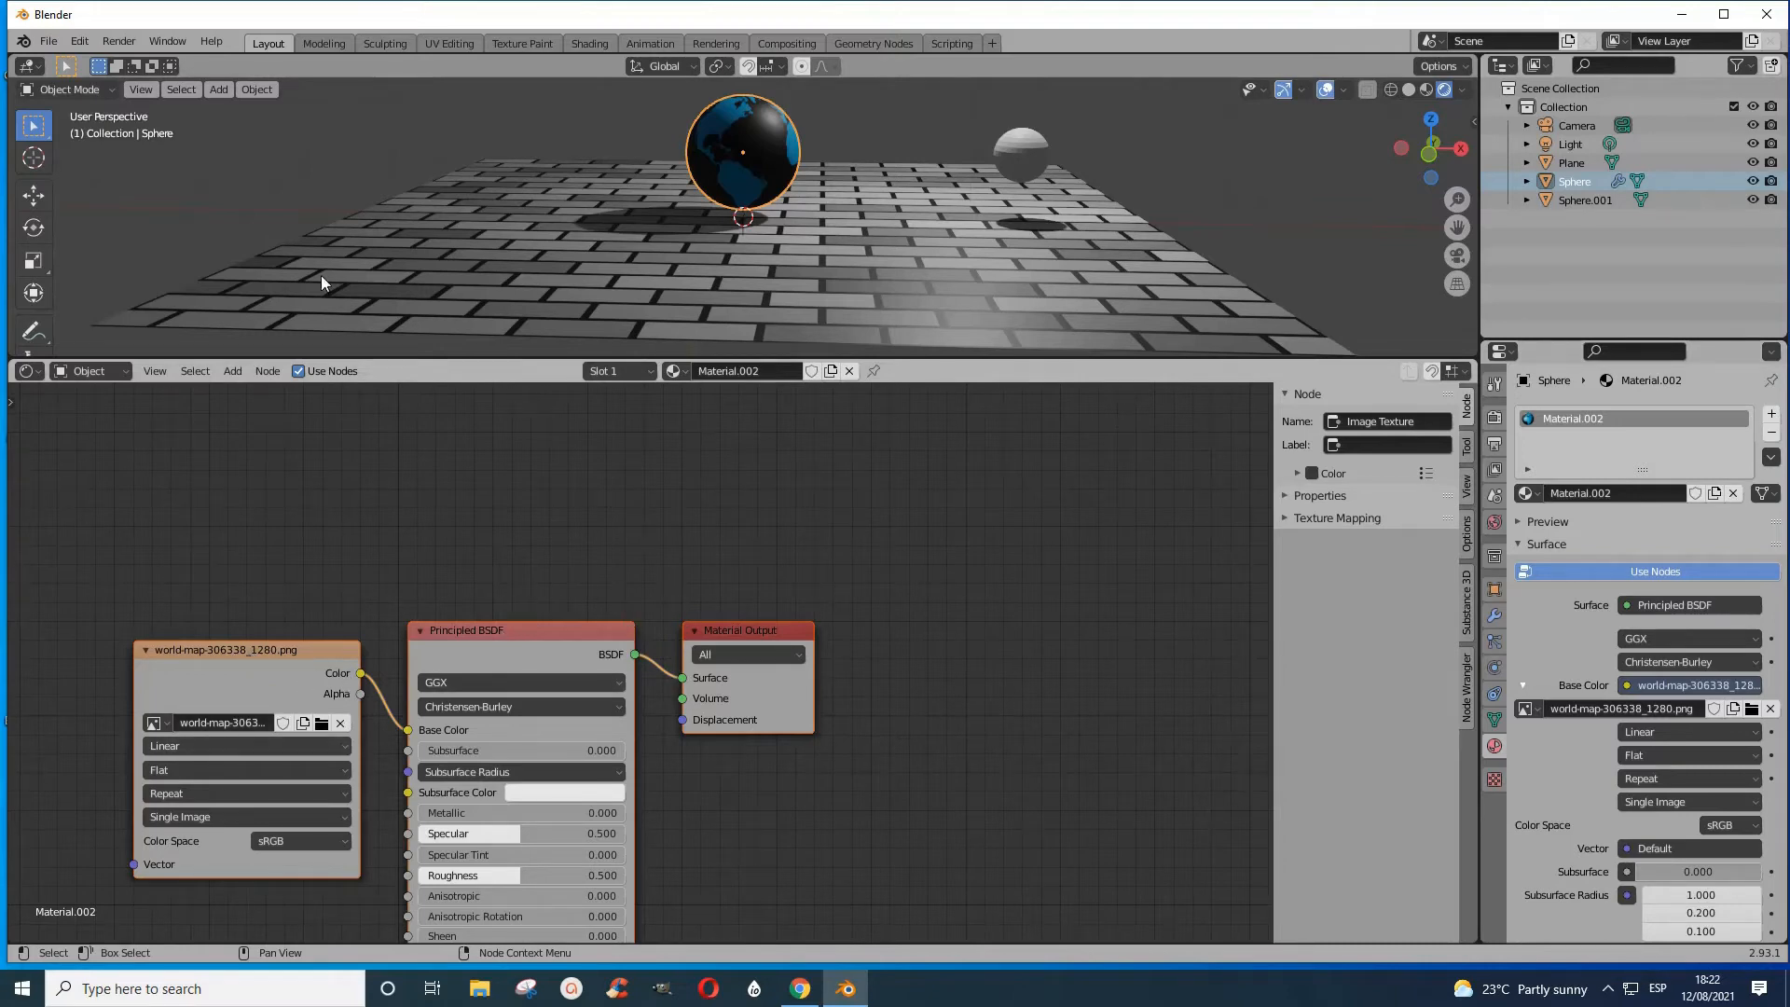
- Rearrange the sphere's material nodes, leaving a wide gap between the world map image texture and the Principled BSDF
{"action": "left_click_drag", "start_coordinate": [731, 625], "coordinate": [1163, 430]}
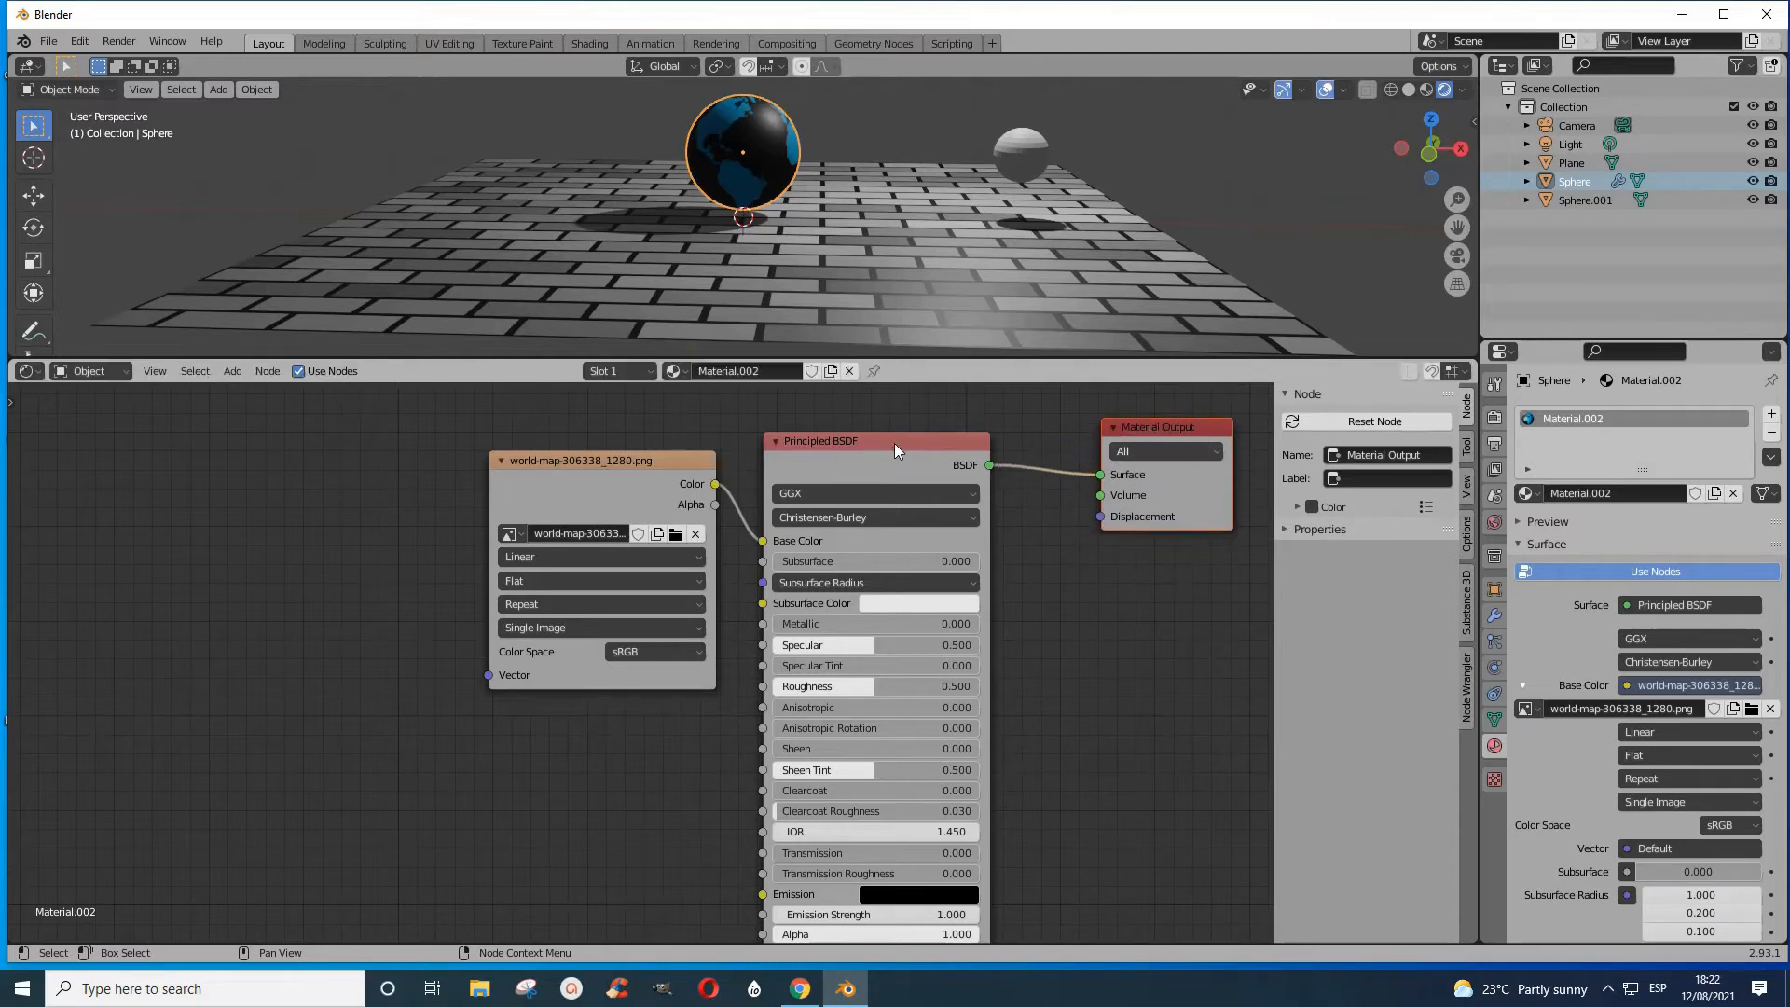
{"action": "left_click_drag", "start_coordinate": [893, 442], "coordinate": [970, 410]}
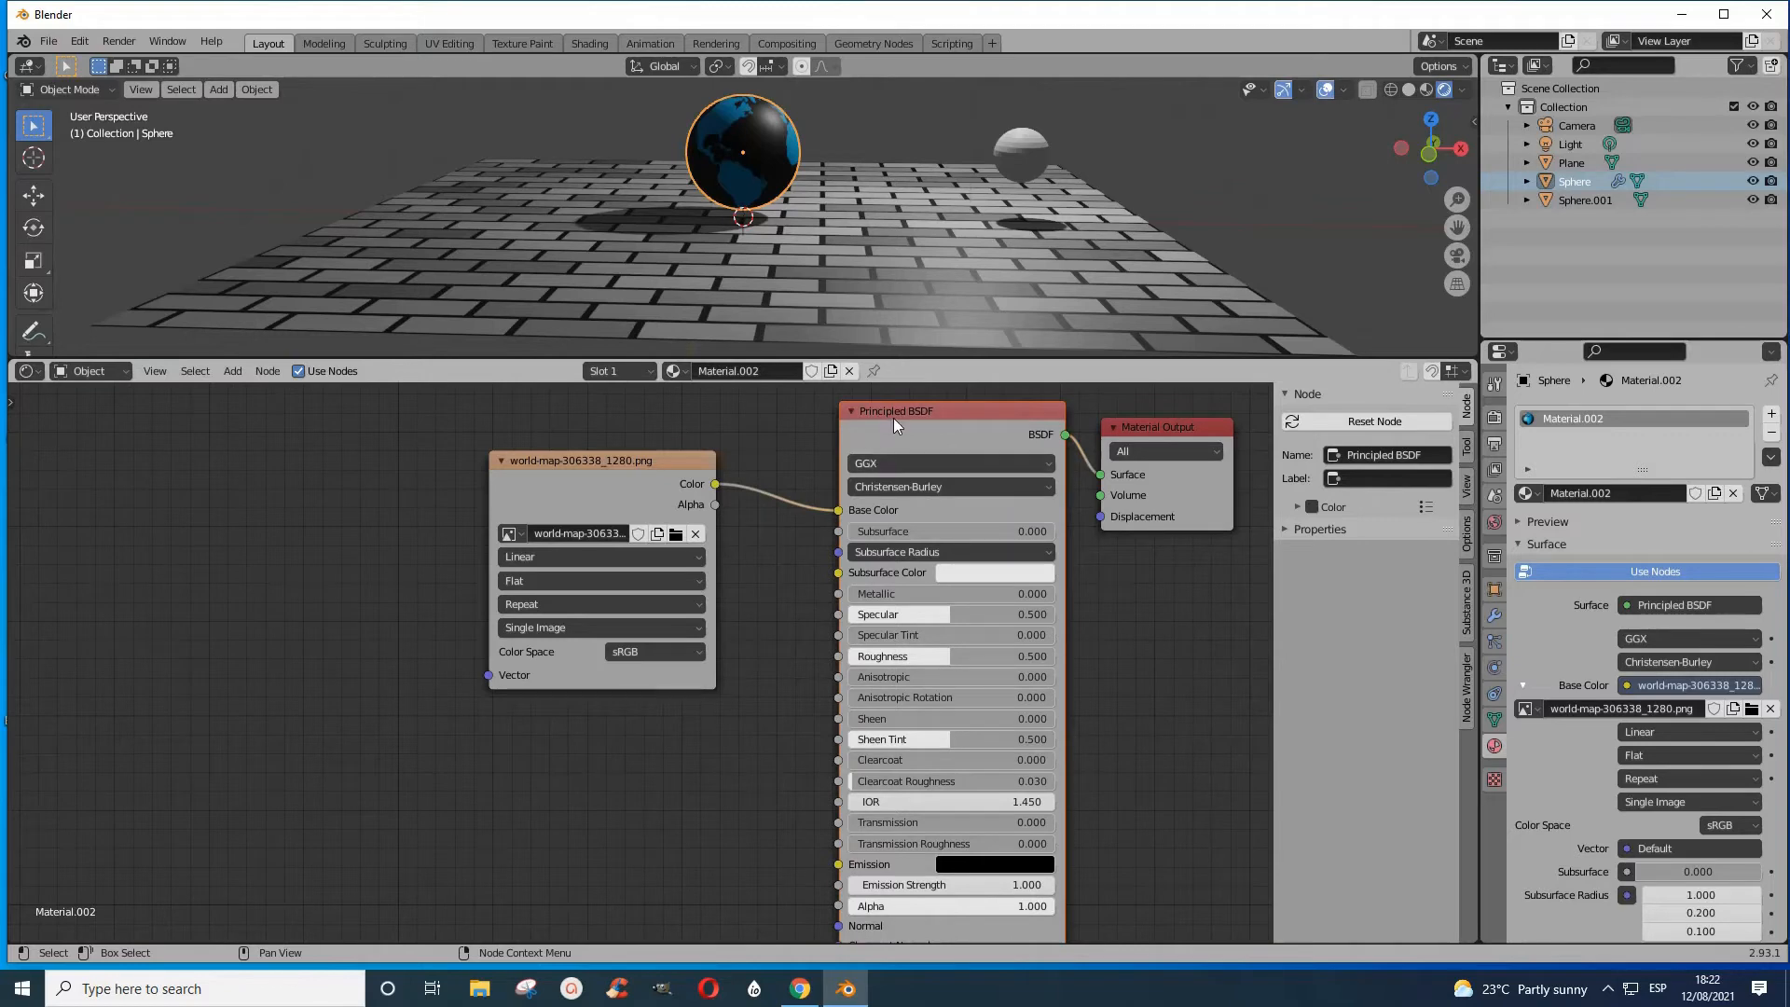
{"action": "left_click", "coordinate": [233, 373]}
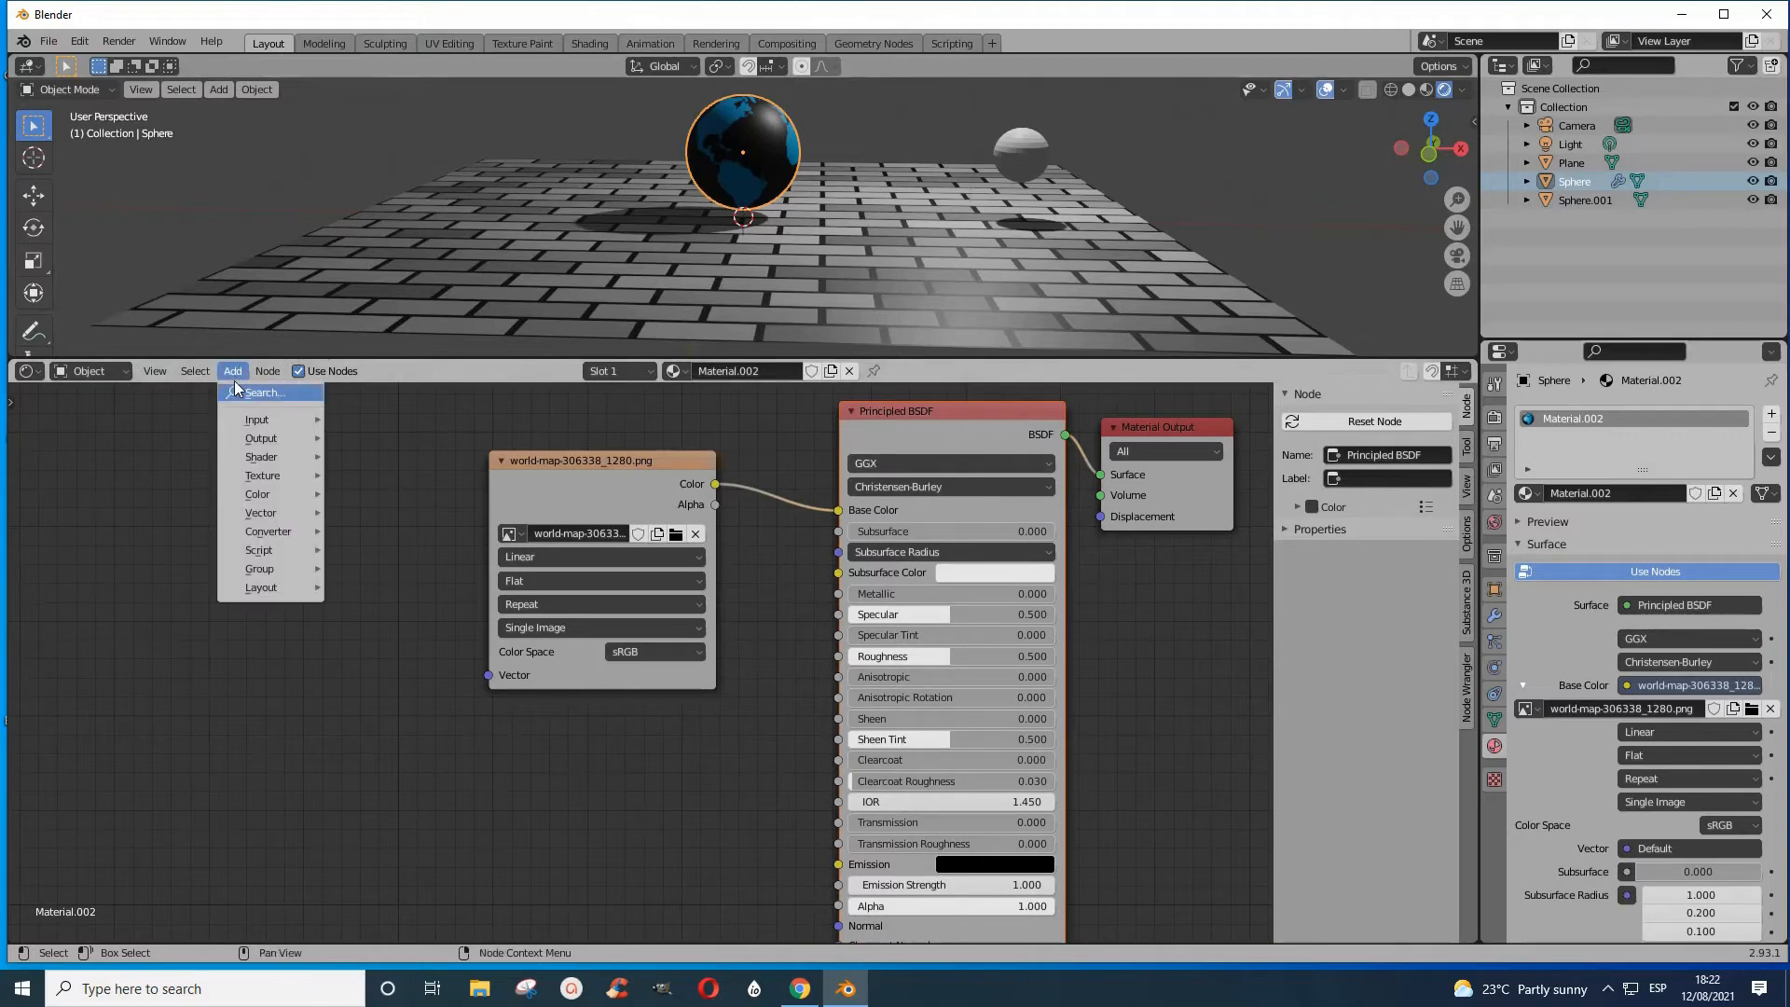
{"action": "mouse_move", "coordinate": [259, 456]}
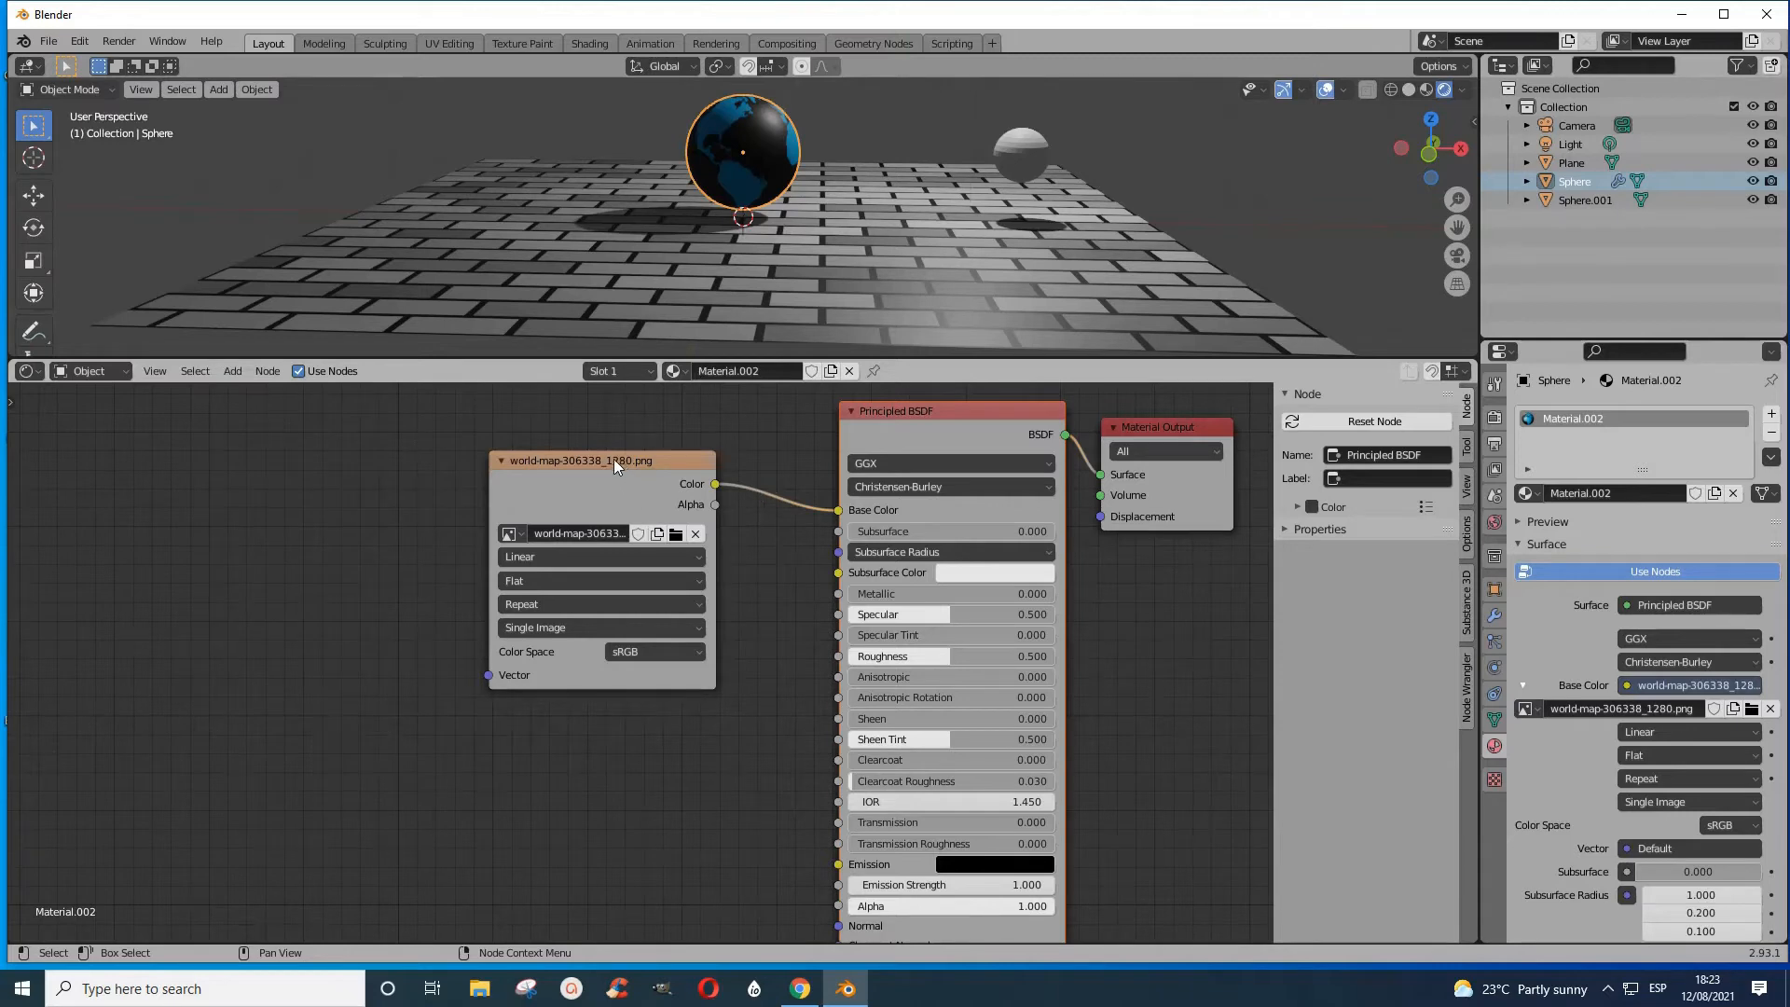
{"action": "left_click", "coordinate": [231, 372]}
{"action": "left_click_drag", "start_coordinate": [609, 459], "coordinate": [358, 461]}
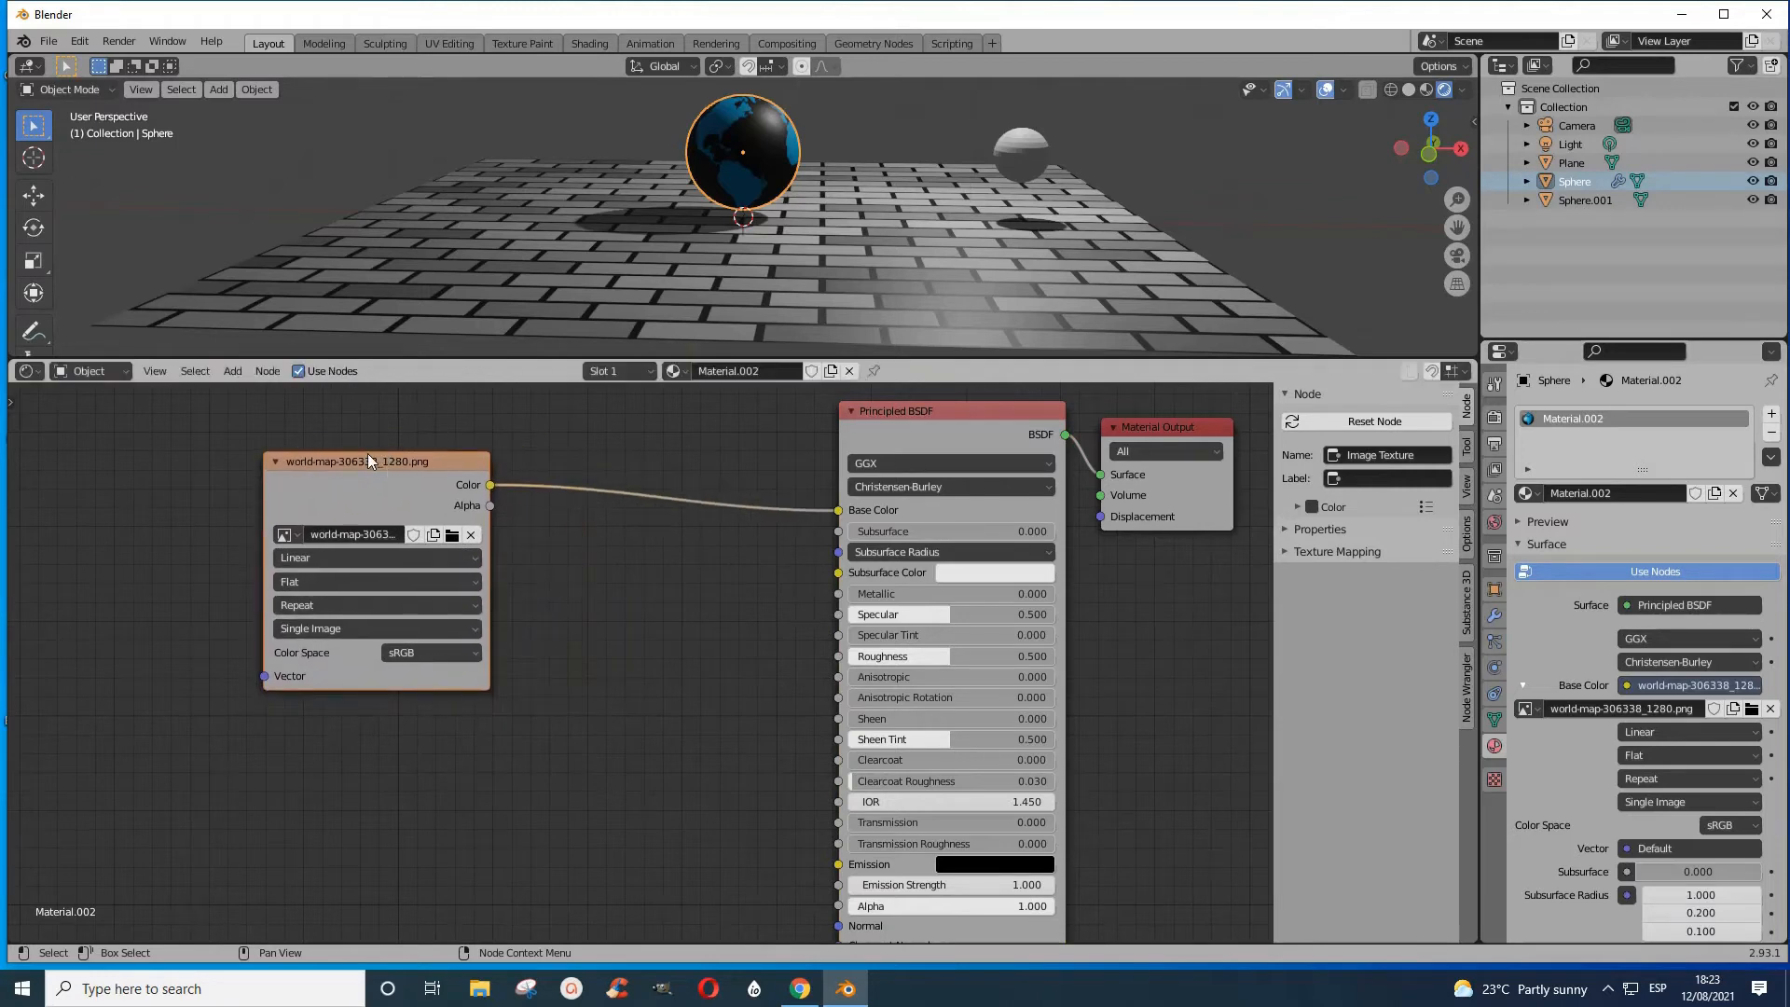
- Insert a ColorRamp converter node into the link between the world map image texture and the Principled BSDF's base color
{"action": "left_click", "coordinate": [230, 370]}
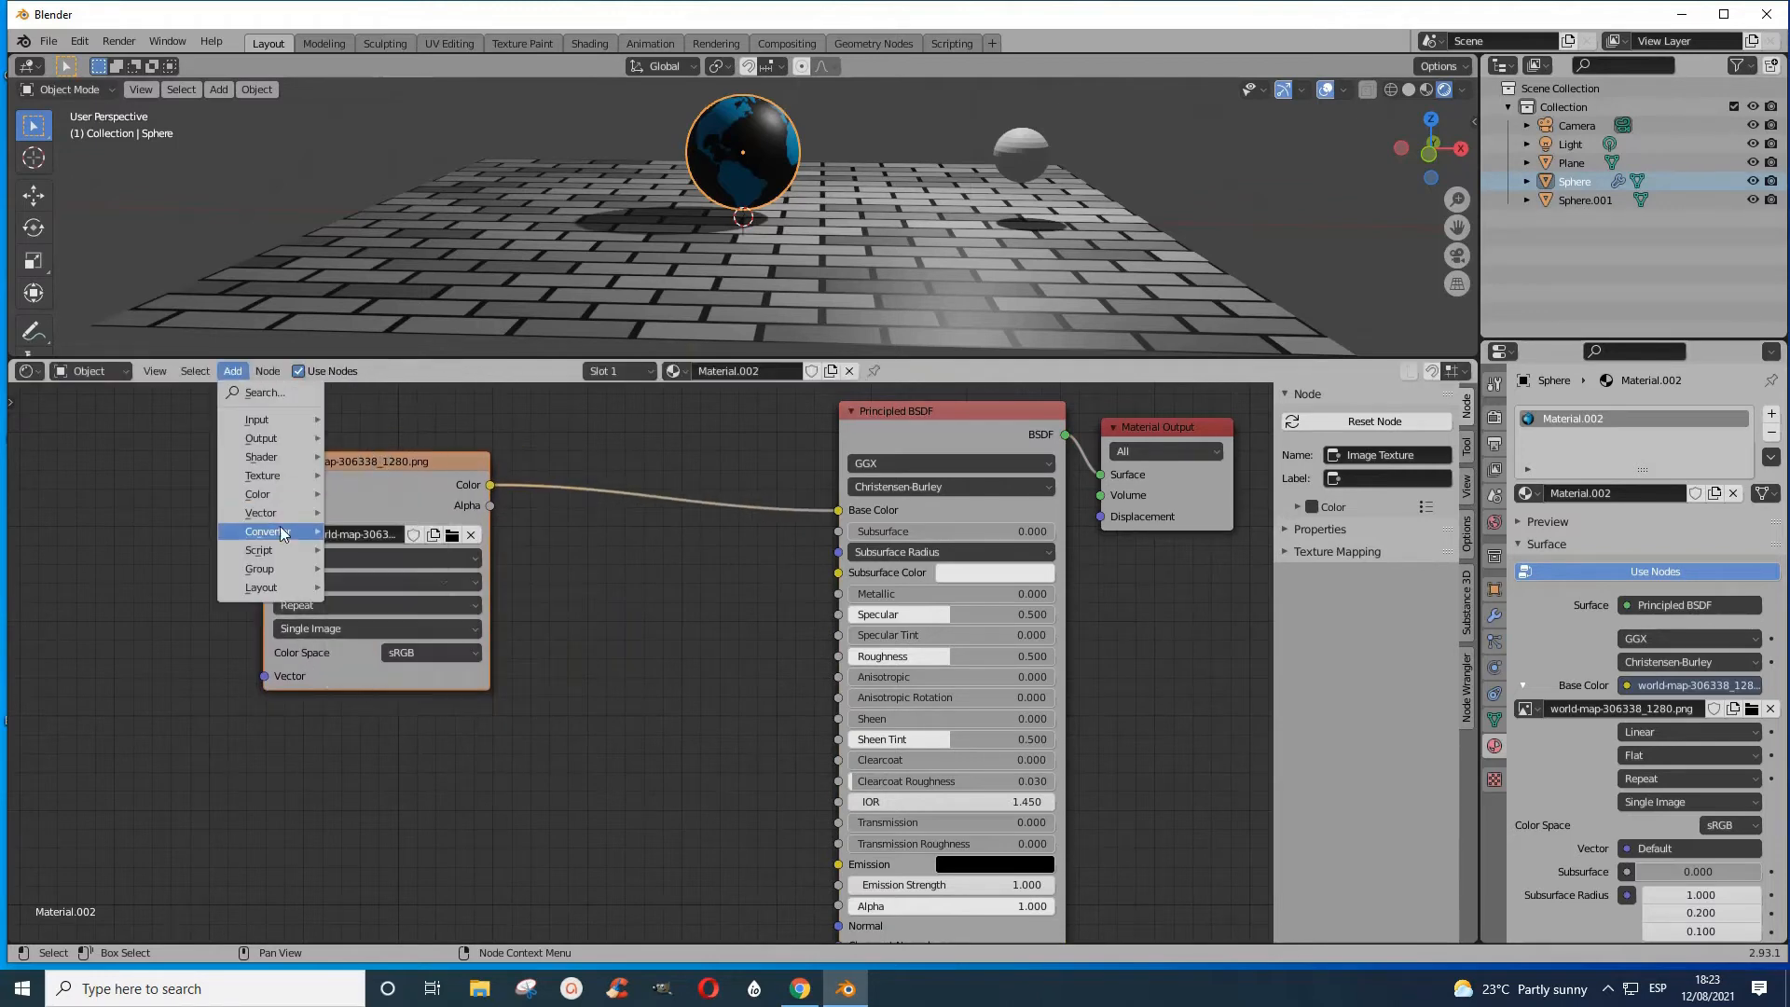
{"action": "mouse_move", "coordinate": [277, 532]}
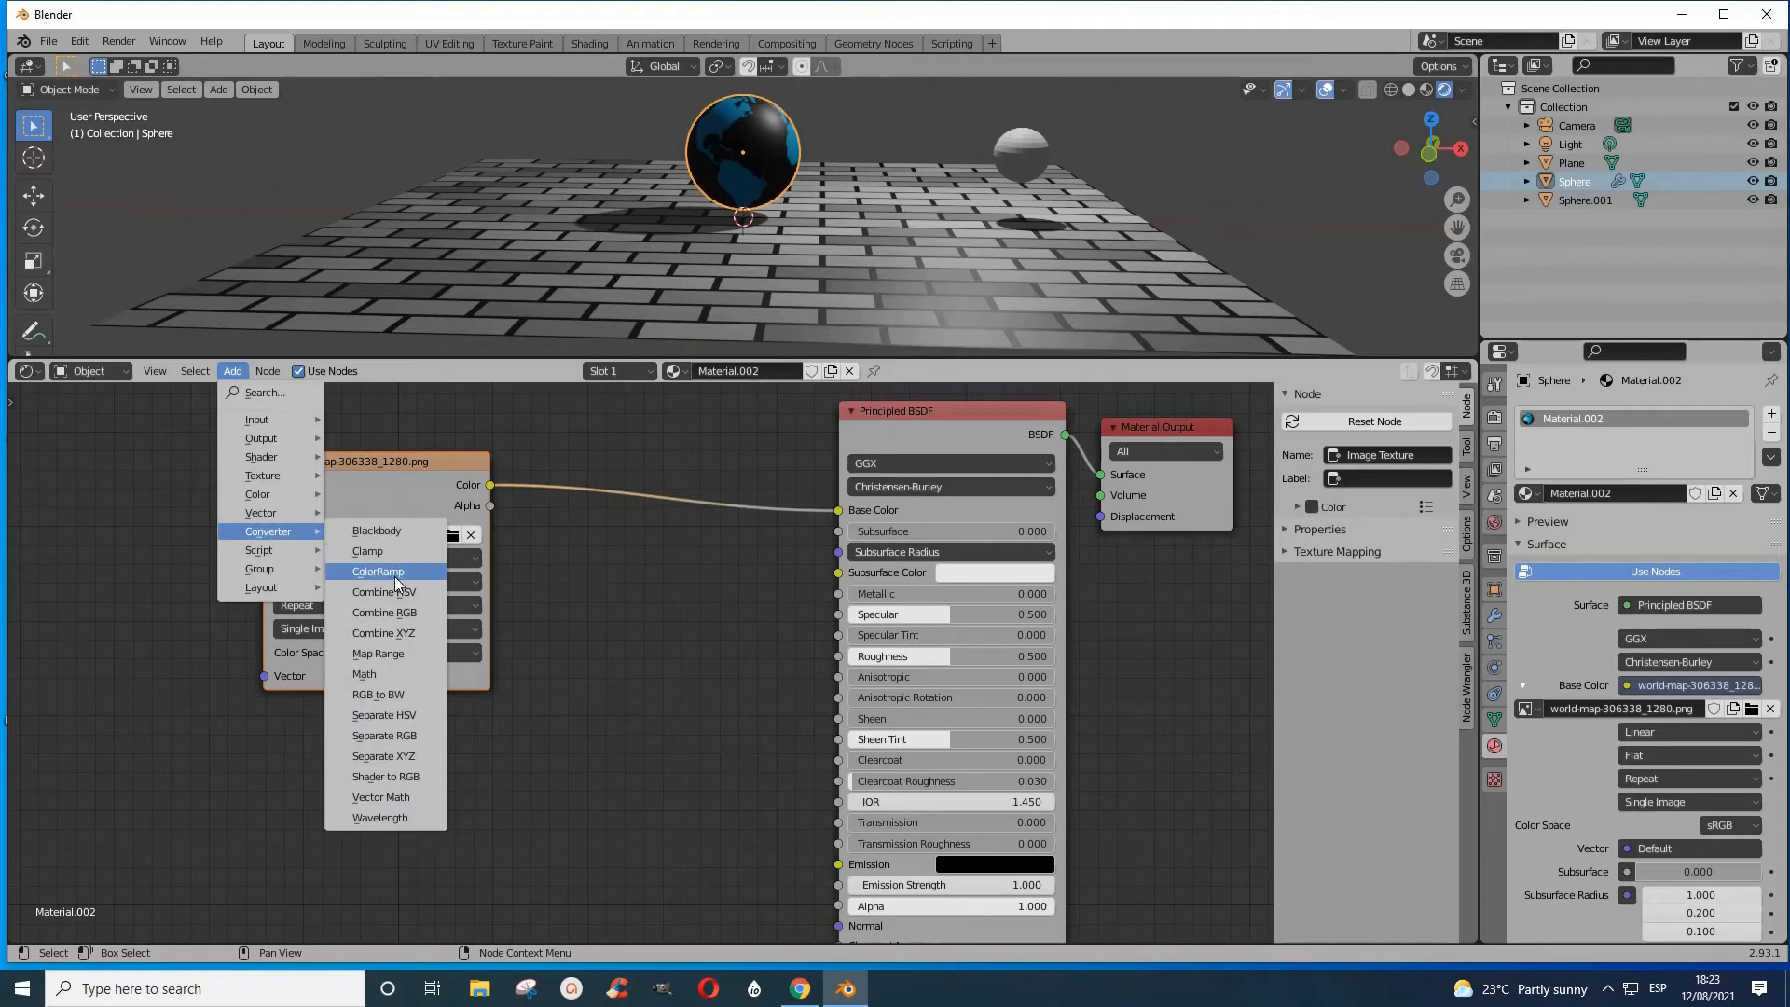
{"action": "left_click", "coordinate": [394, 572]}
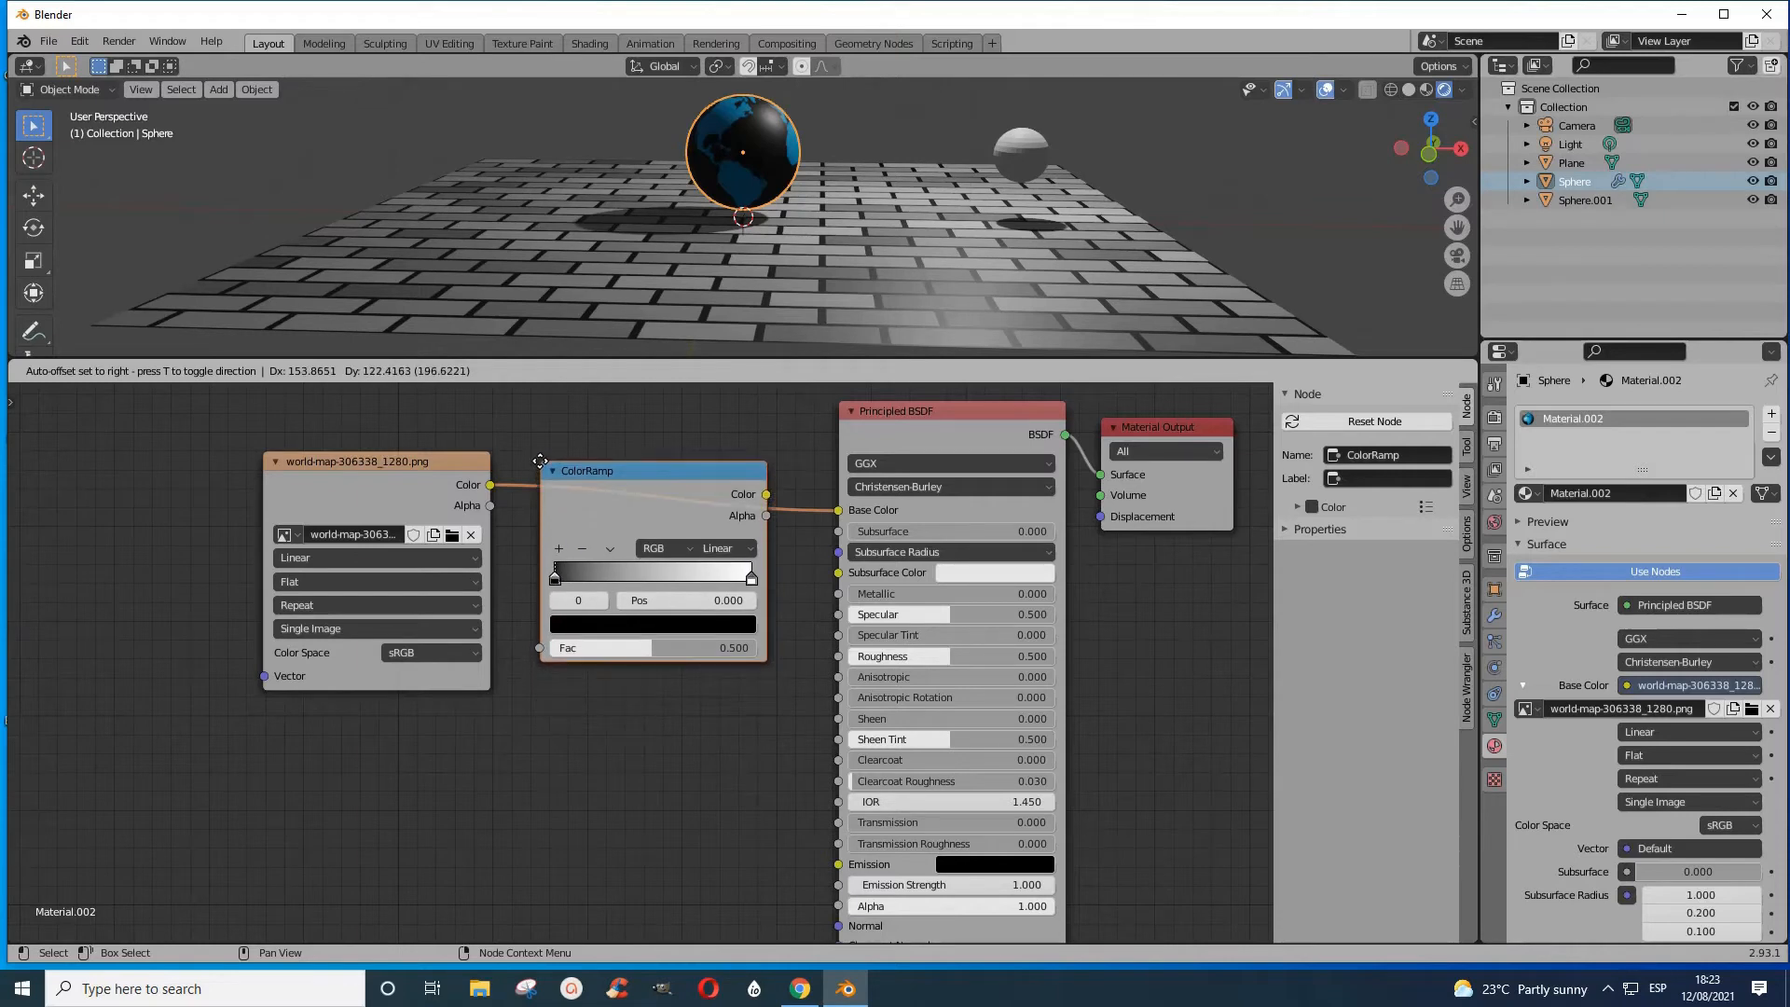
{"action": "left_click", "coordinate": [541, 489]}
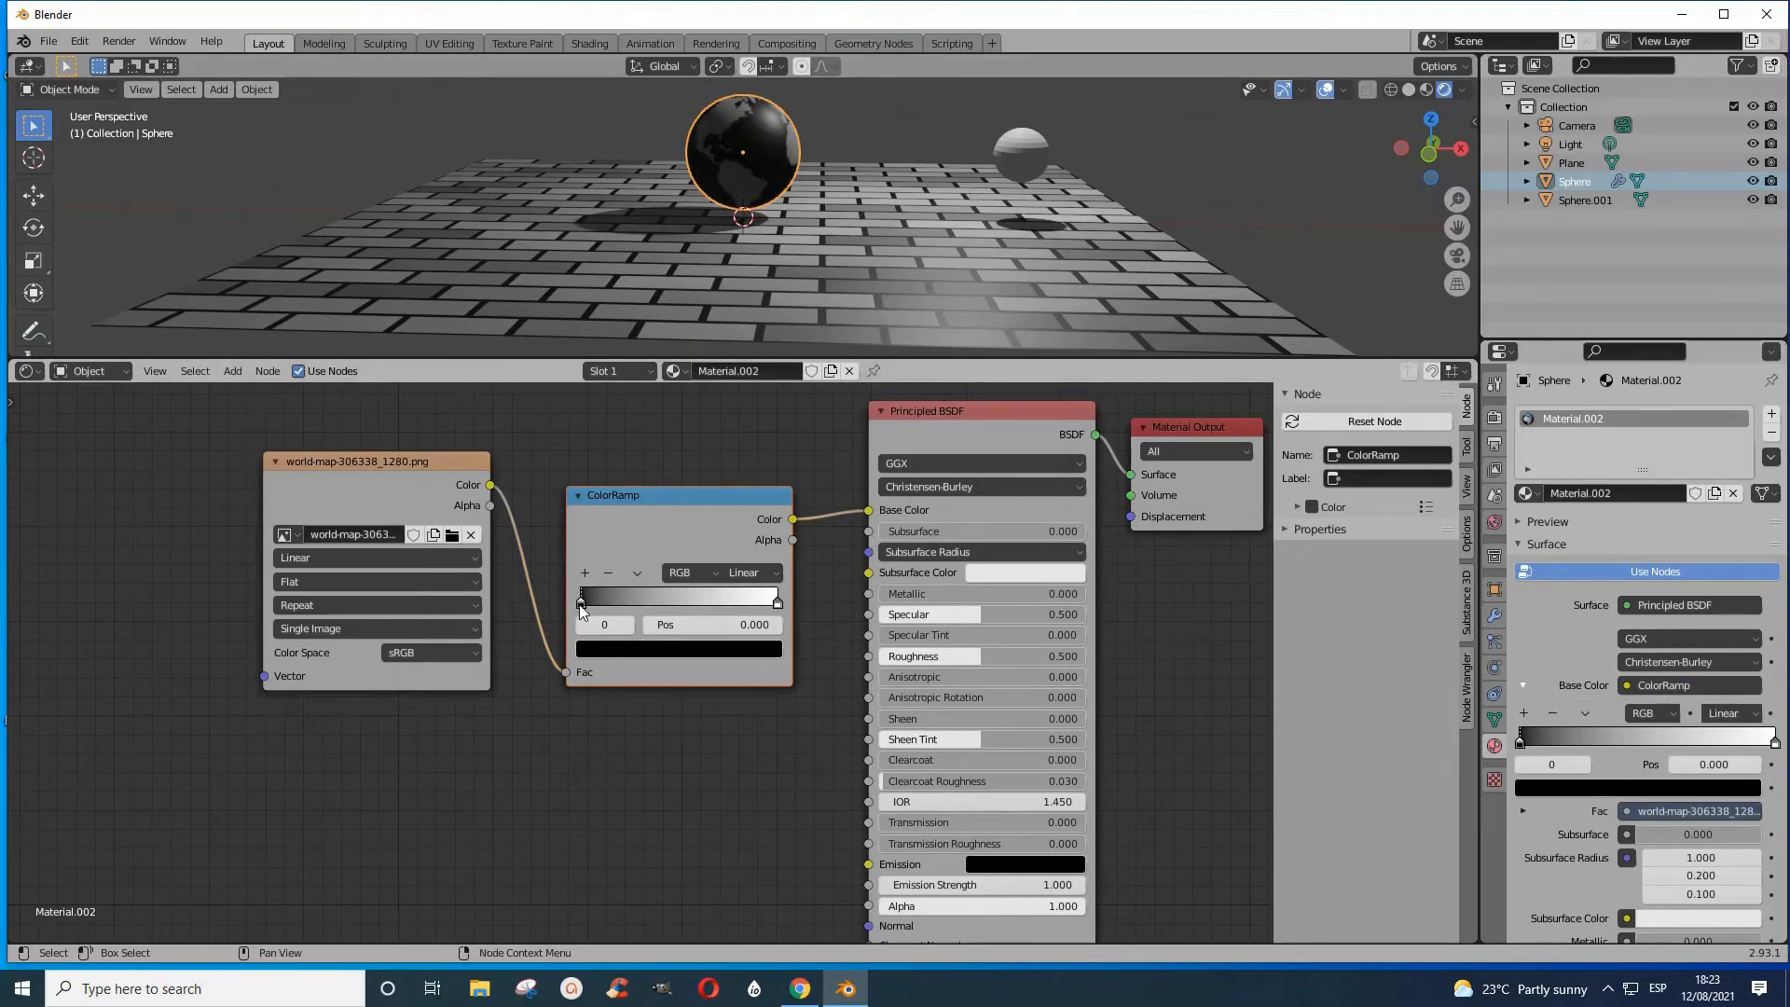
- Recolor the ColorRamp's black stop to dark blue and move the white stop to position 0.205
{"action": "left_click", "coordinate": [600, 650]}
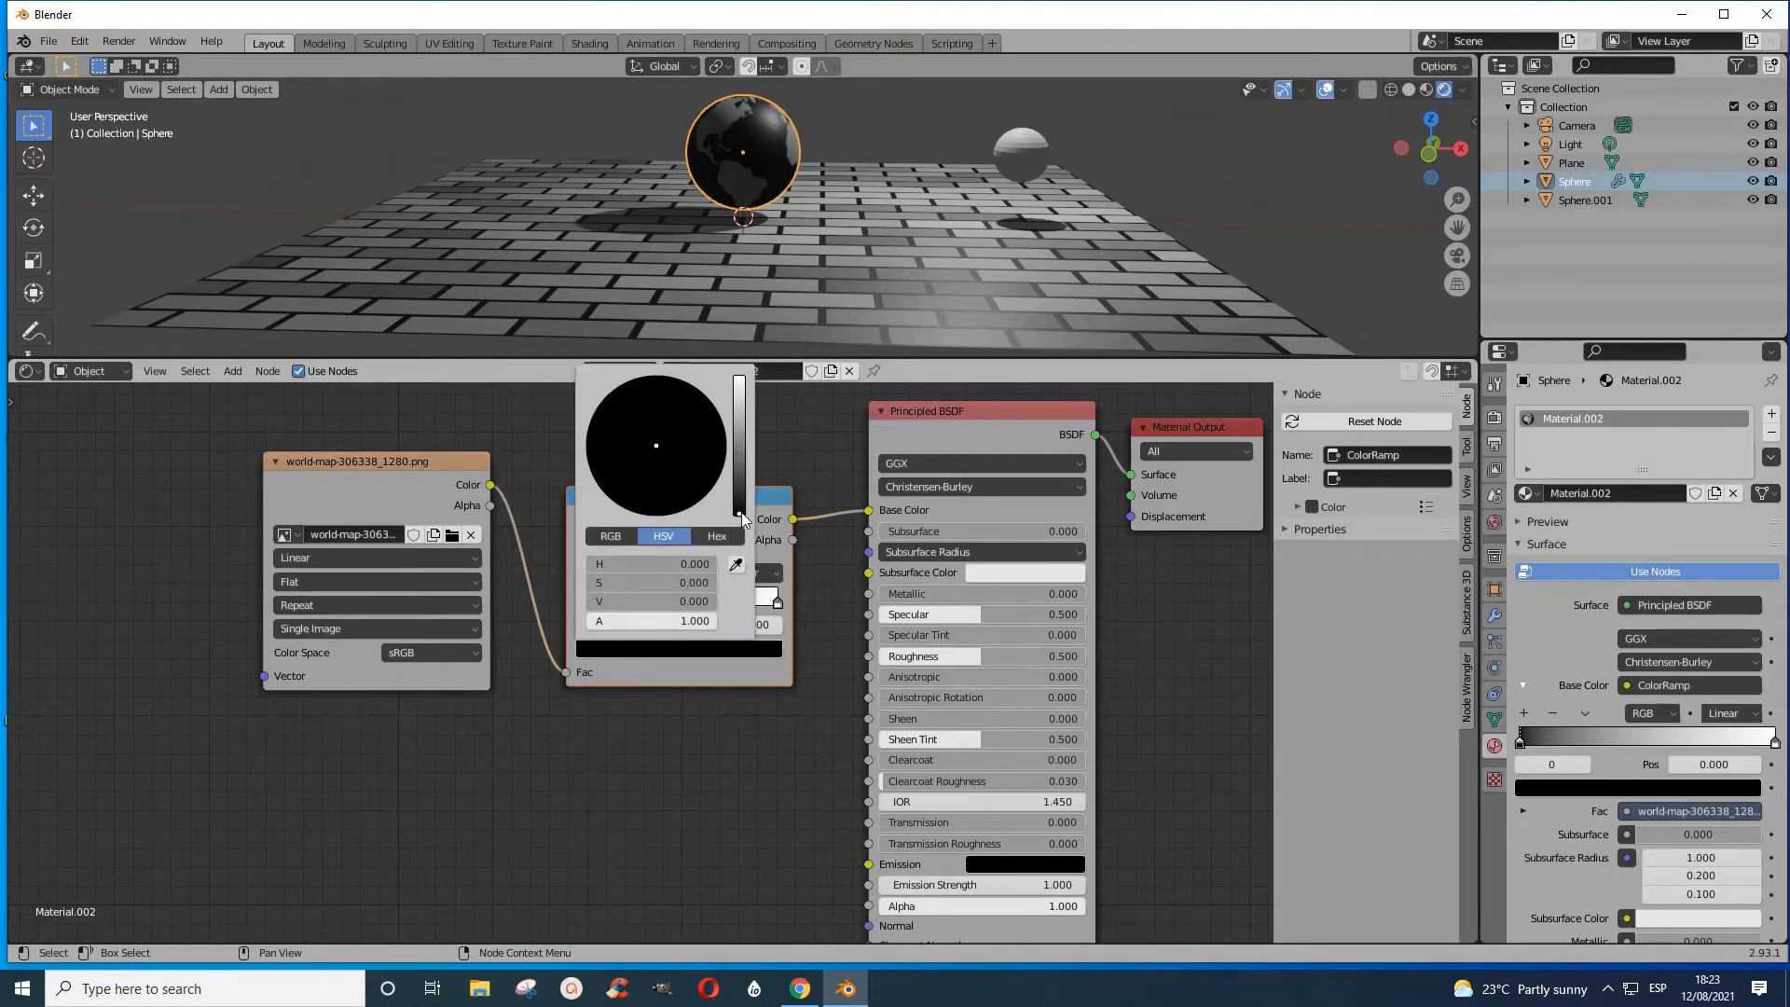
{"action": "left_click_drag", "start_coordinate": [740, 511], "coordinate": [713, 413]}
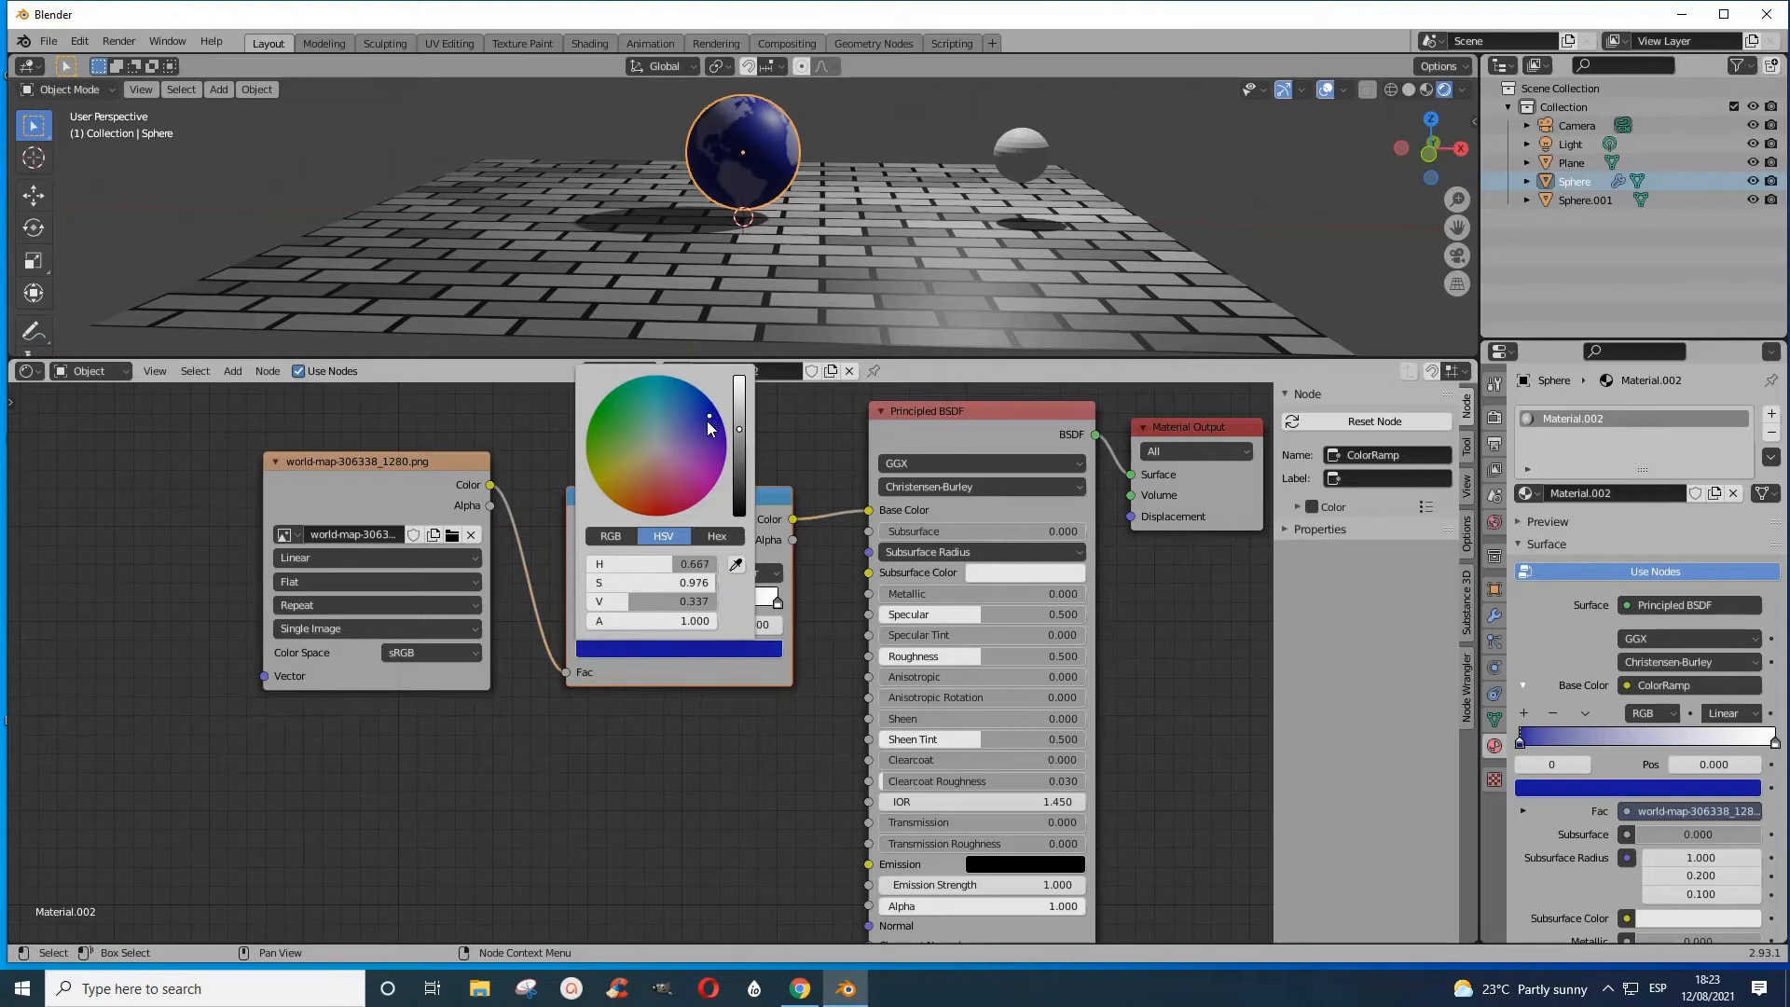
{"action": "mouse_move", "coordinate": [708, 421]}
{"action": "left_mouse_down"}
{"action": "mouse_move", "coordinate": [664, 404]}
{"action": "mouse_move", "coordinate": [674, 434]}
{"action": "mouse_move", "coordinate": [691, 411]}
{"action": "mouse_move", "coordinate": [657, 381]}
{"action": "mouse_move", "coordinate": [684, 406]}
{"action": "mouse_move", "coordinate": [606, 489]}
{"action": "mouse_move", "coordinate": [686, 385]}
{"action": "mouse_move", "coordinate": [706, 390]}
{"action": "mouse_move", "coordinate": [701, 421]}
{"action": "left_mouse_up"}
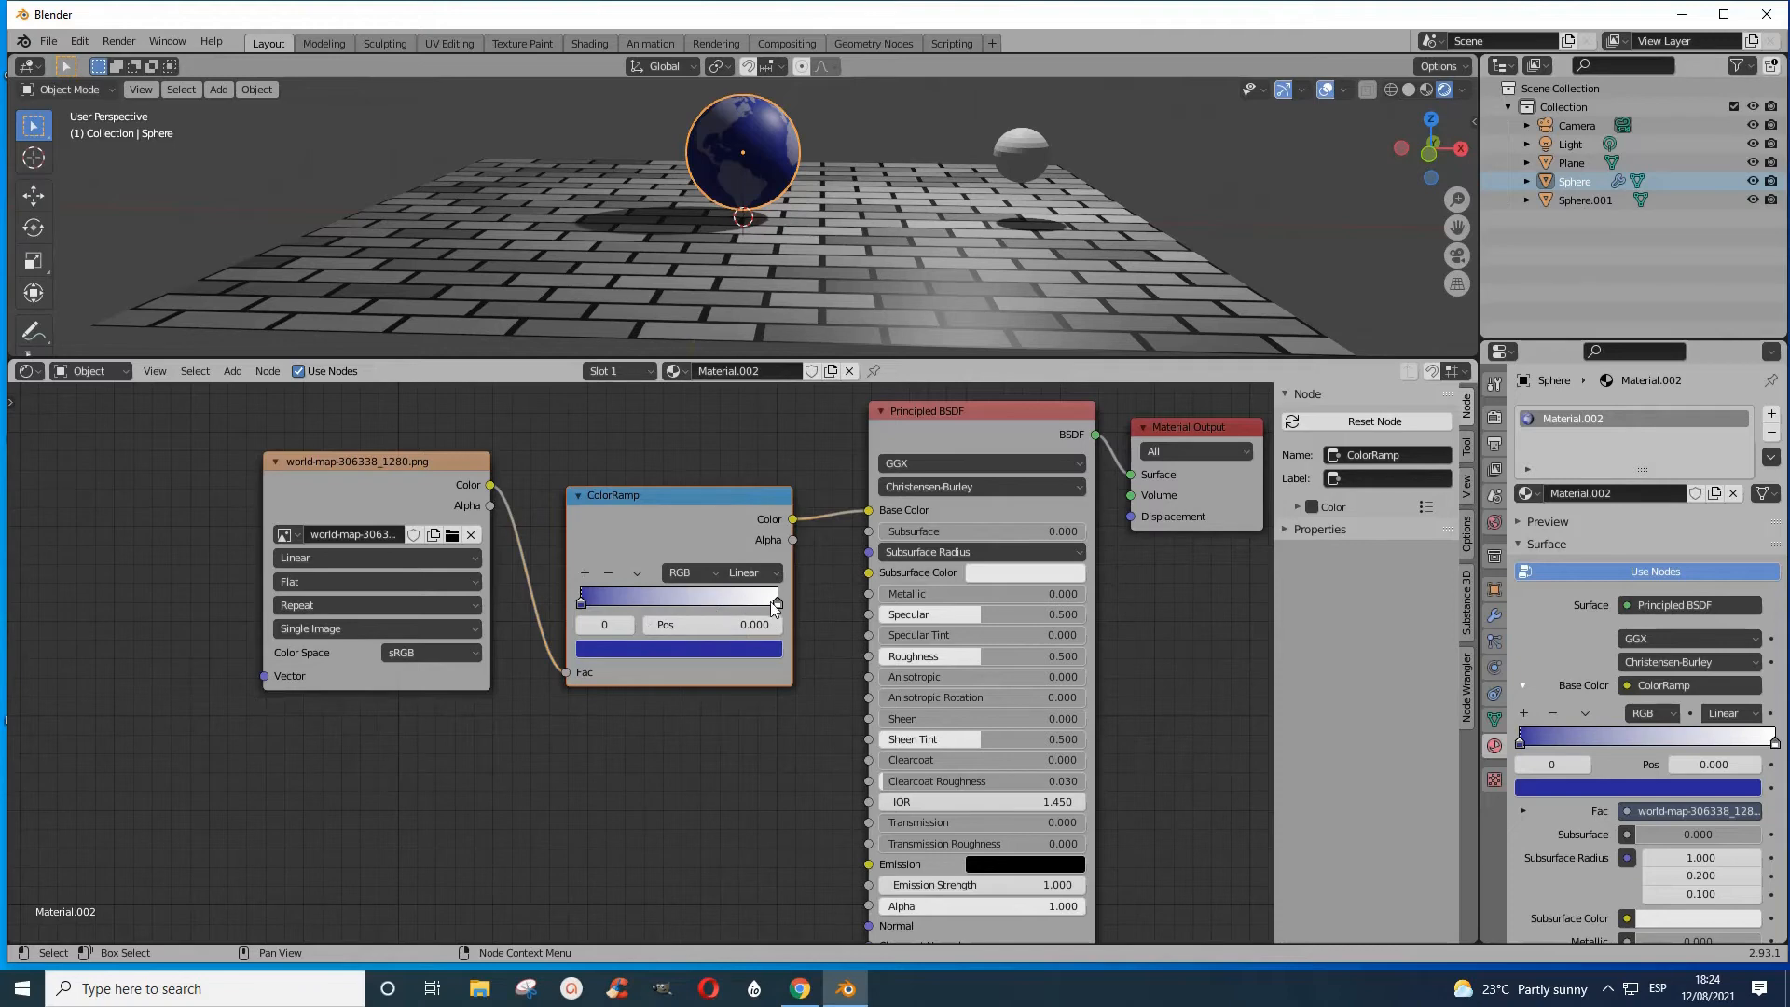
{"action": "left_click_drag", "start_coordinate": [770, 601], "coordinate": [612, 606]}
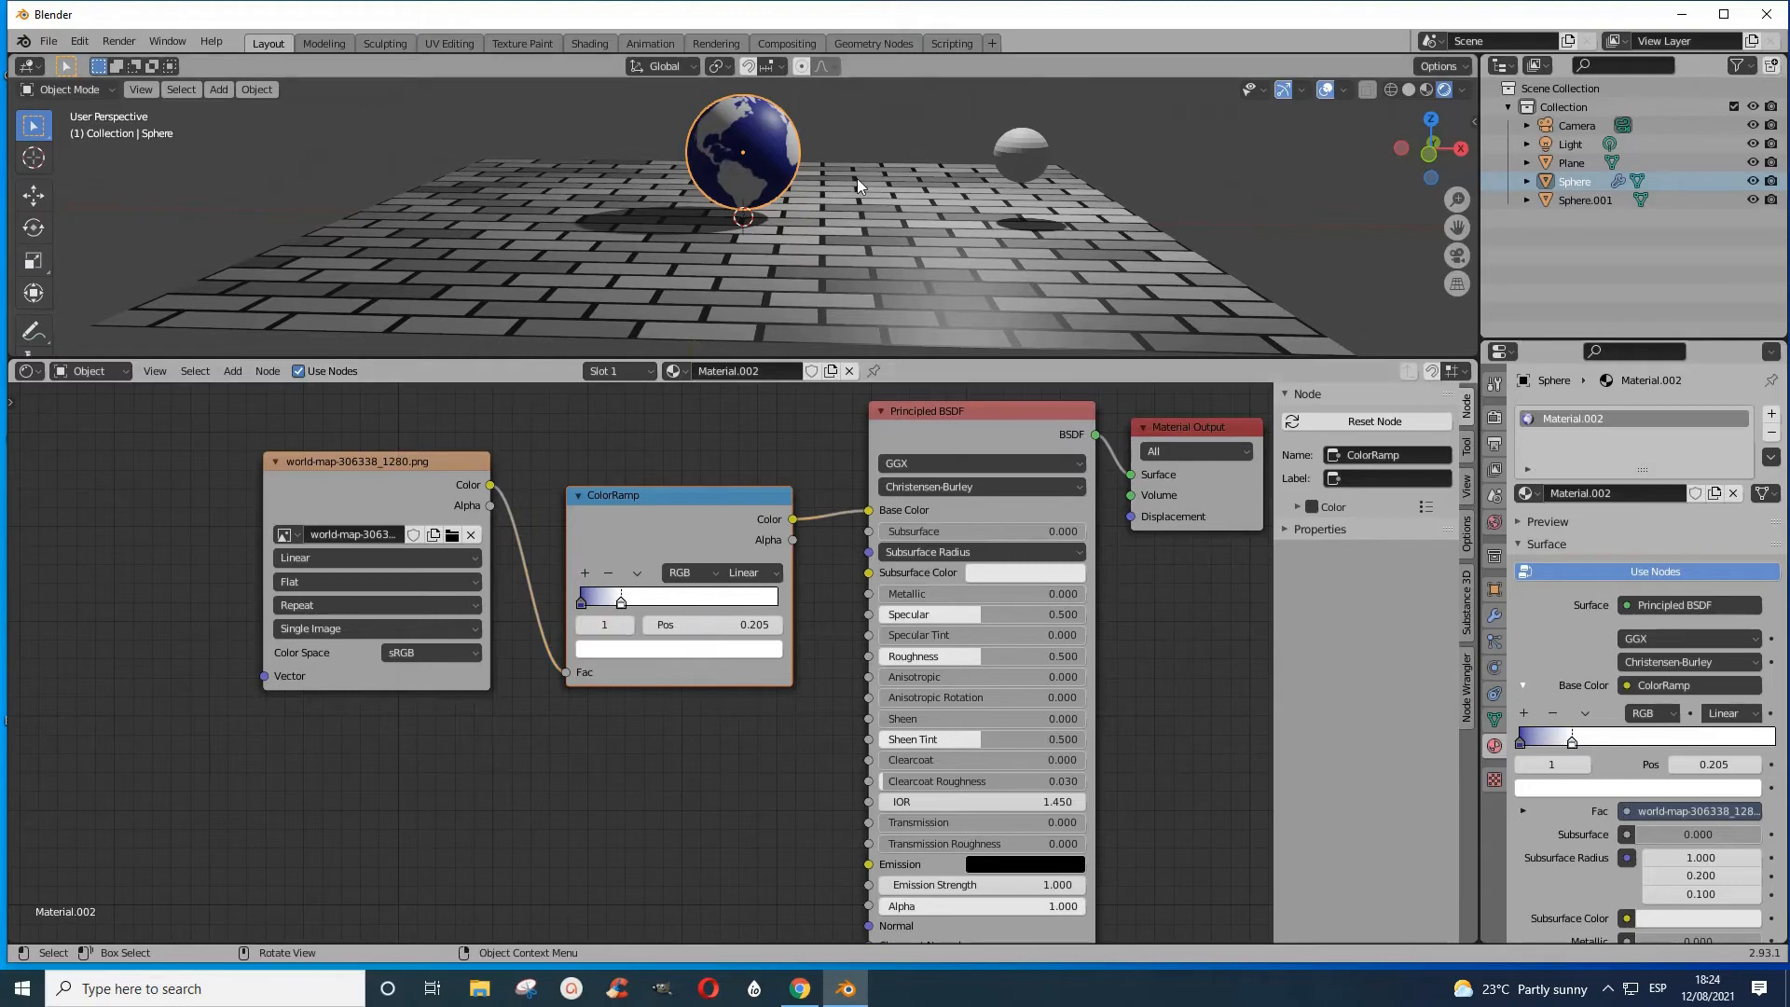
- Add a middle stop to the ColorRamp and tint the last stop faintly blue with hue 0.625 and saturation 0.042
{"action": "mouse_move", "coordinate": [865, 126]}
{"action": "middle_mouse_down"}
{"action": "mouse_move", "coordinate": [742, 187]}
{"action": "mouse_move", "coordinate": [614, 152]}
{"action": "mouse_move", "coordinate": [848, 149]}
{"action": "middle_mouse_up"}
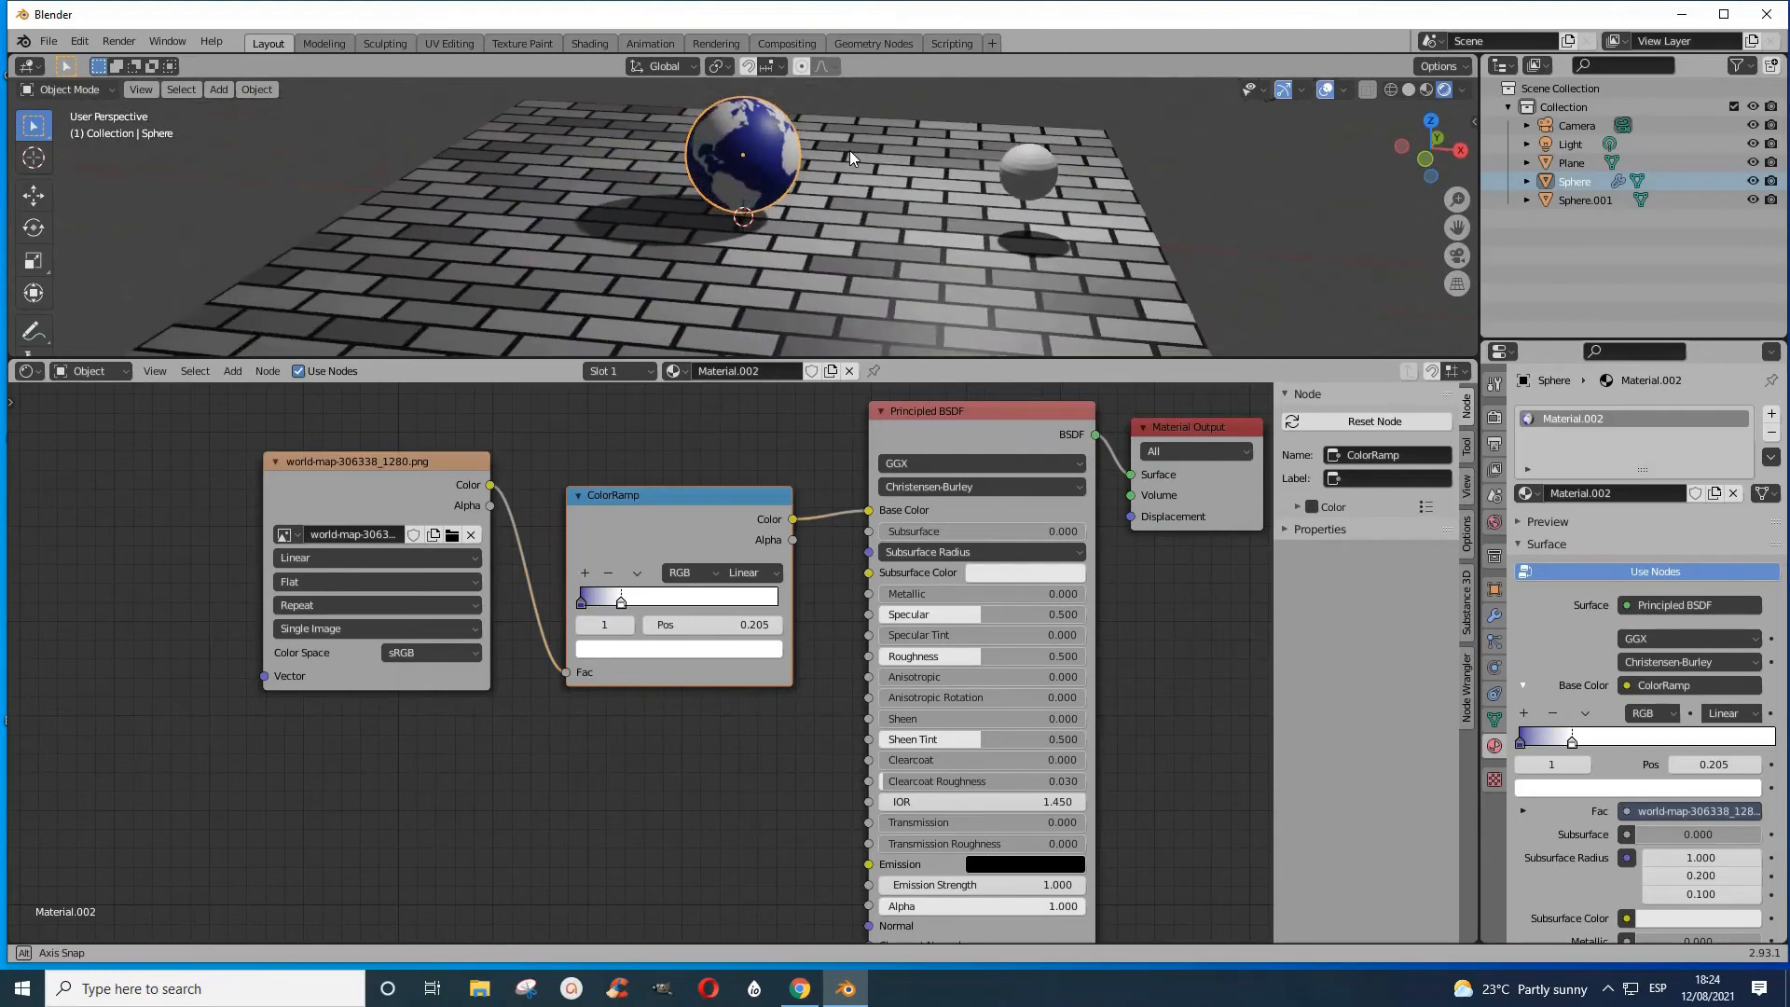
{"action": "left_click", "coordinate": [585, 575]}
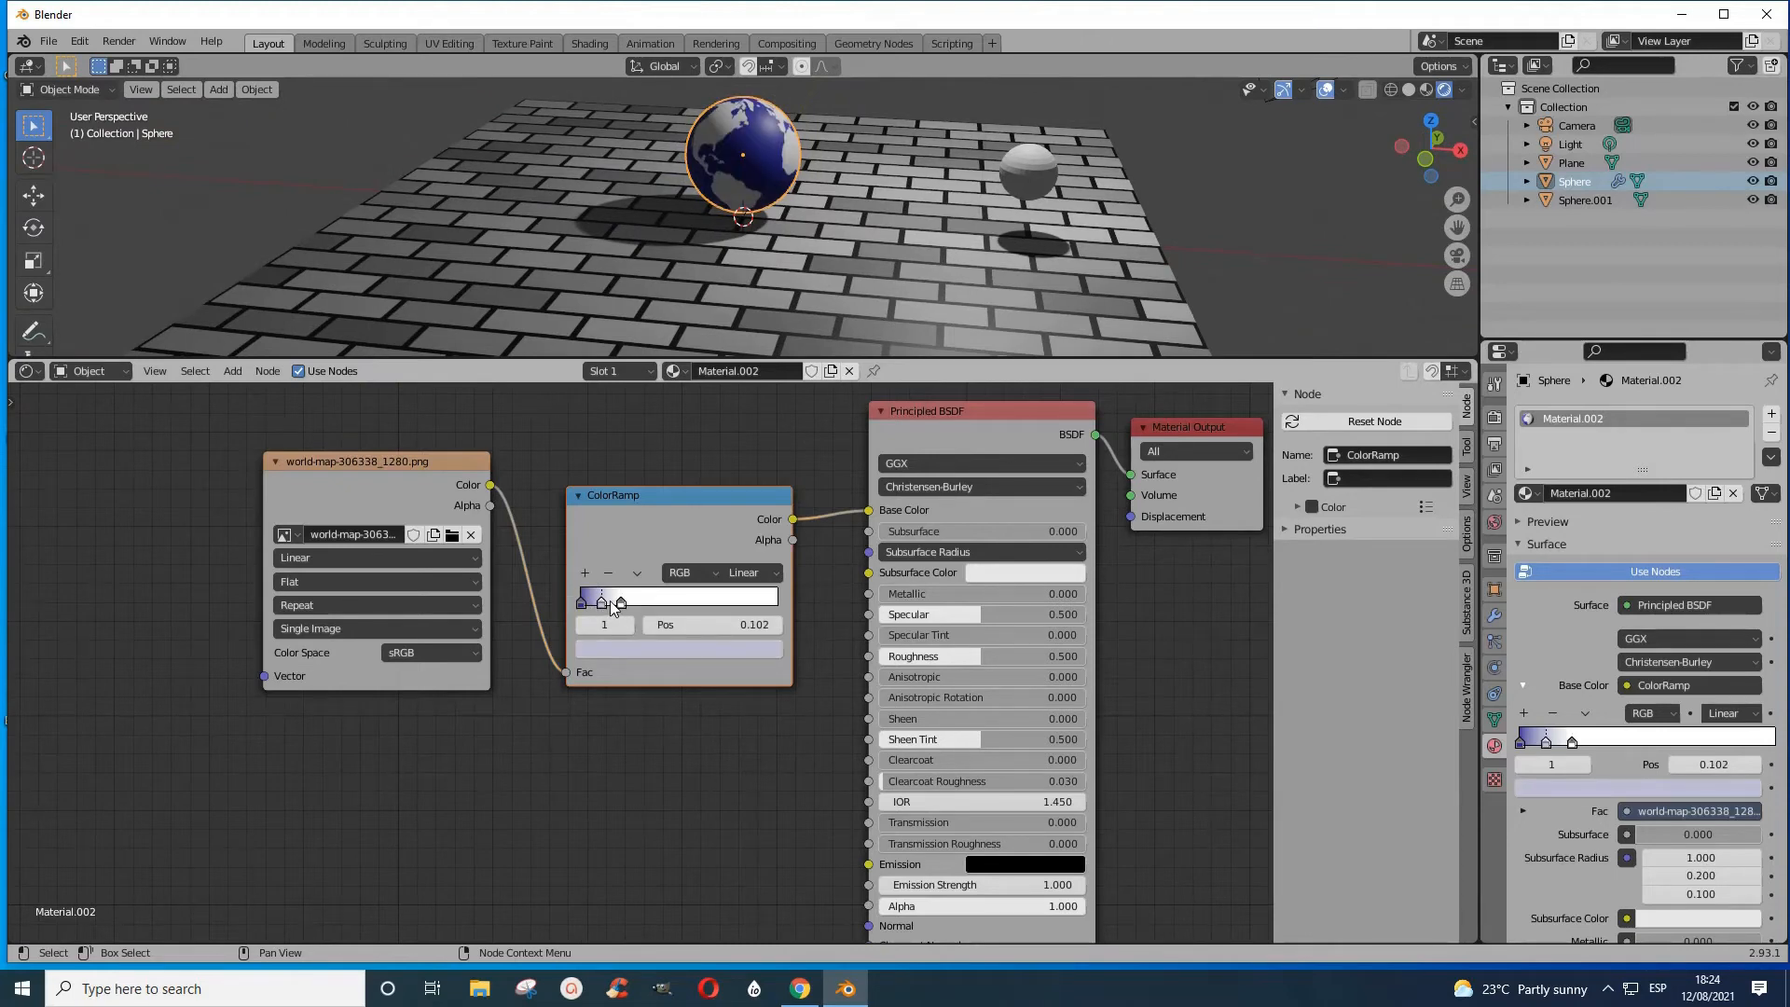
{"action": "left_click", "coordinate": [621, 603]}
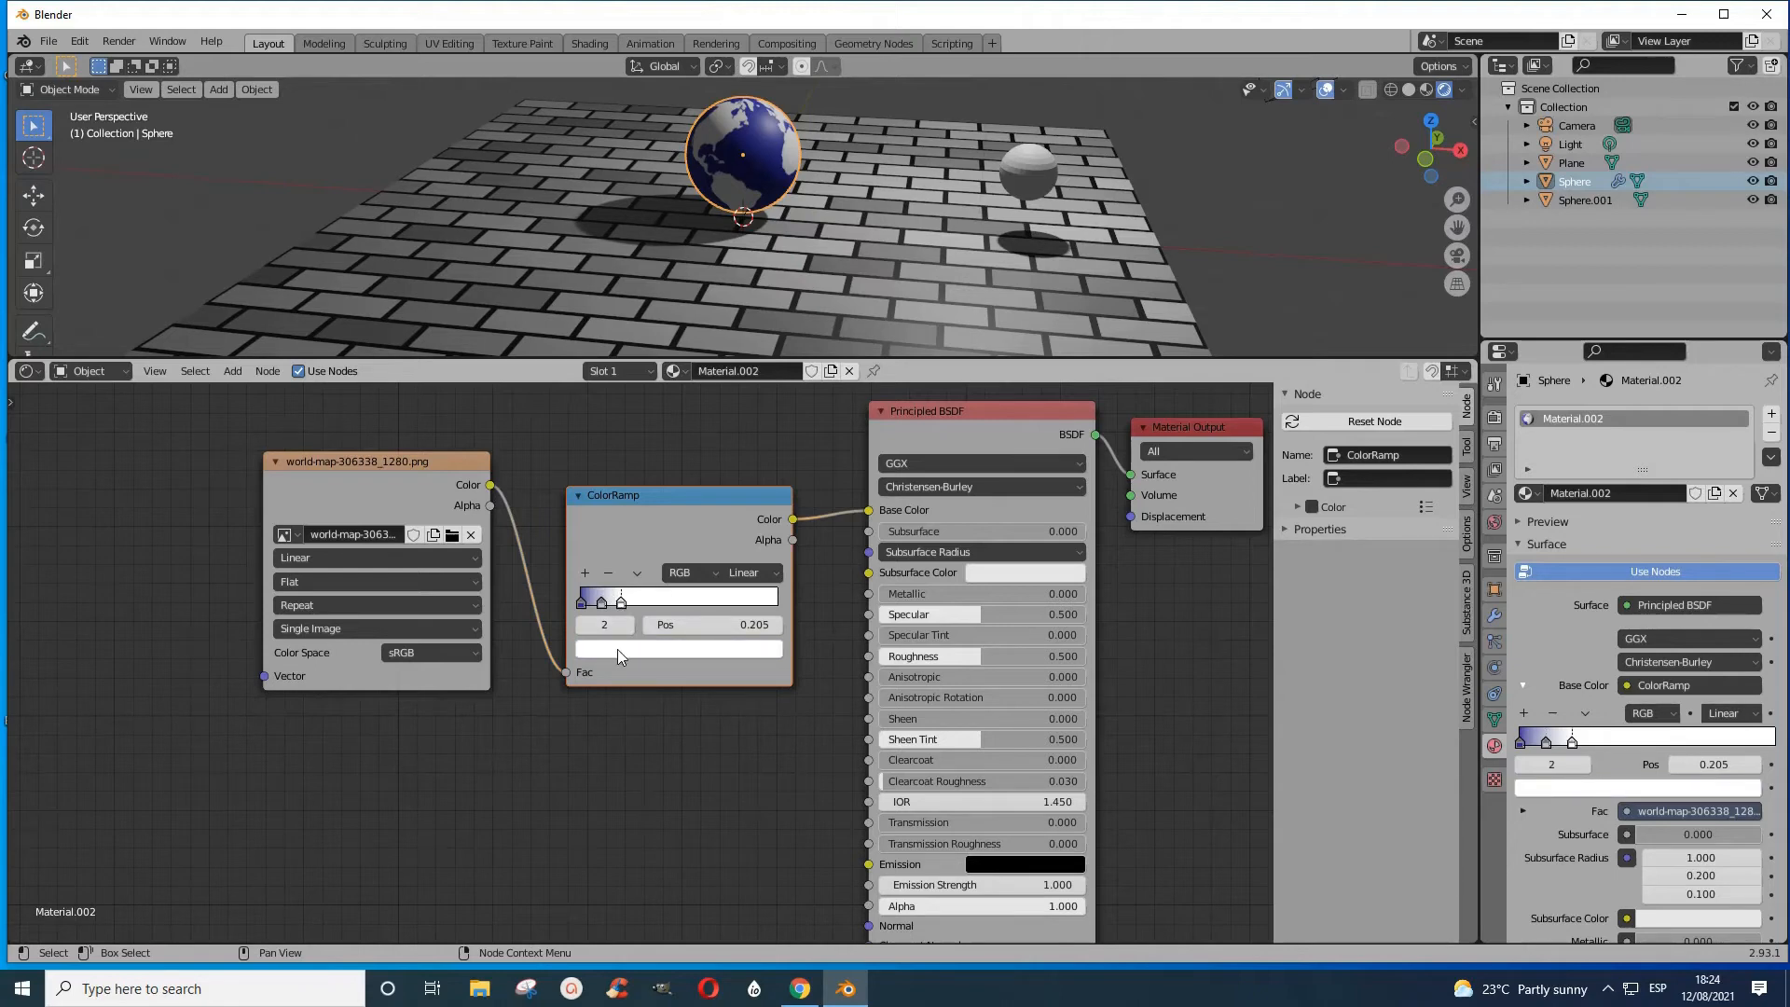
{"action": "left_click", "coordinate": [617, 648]}
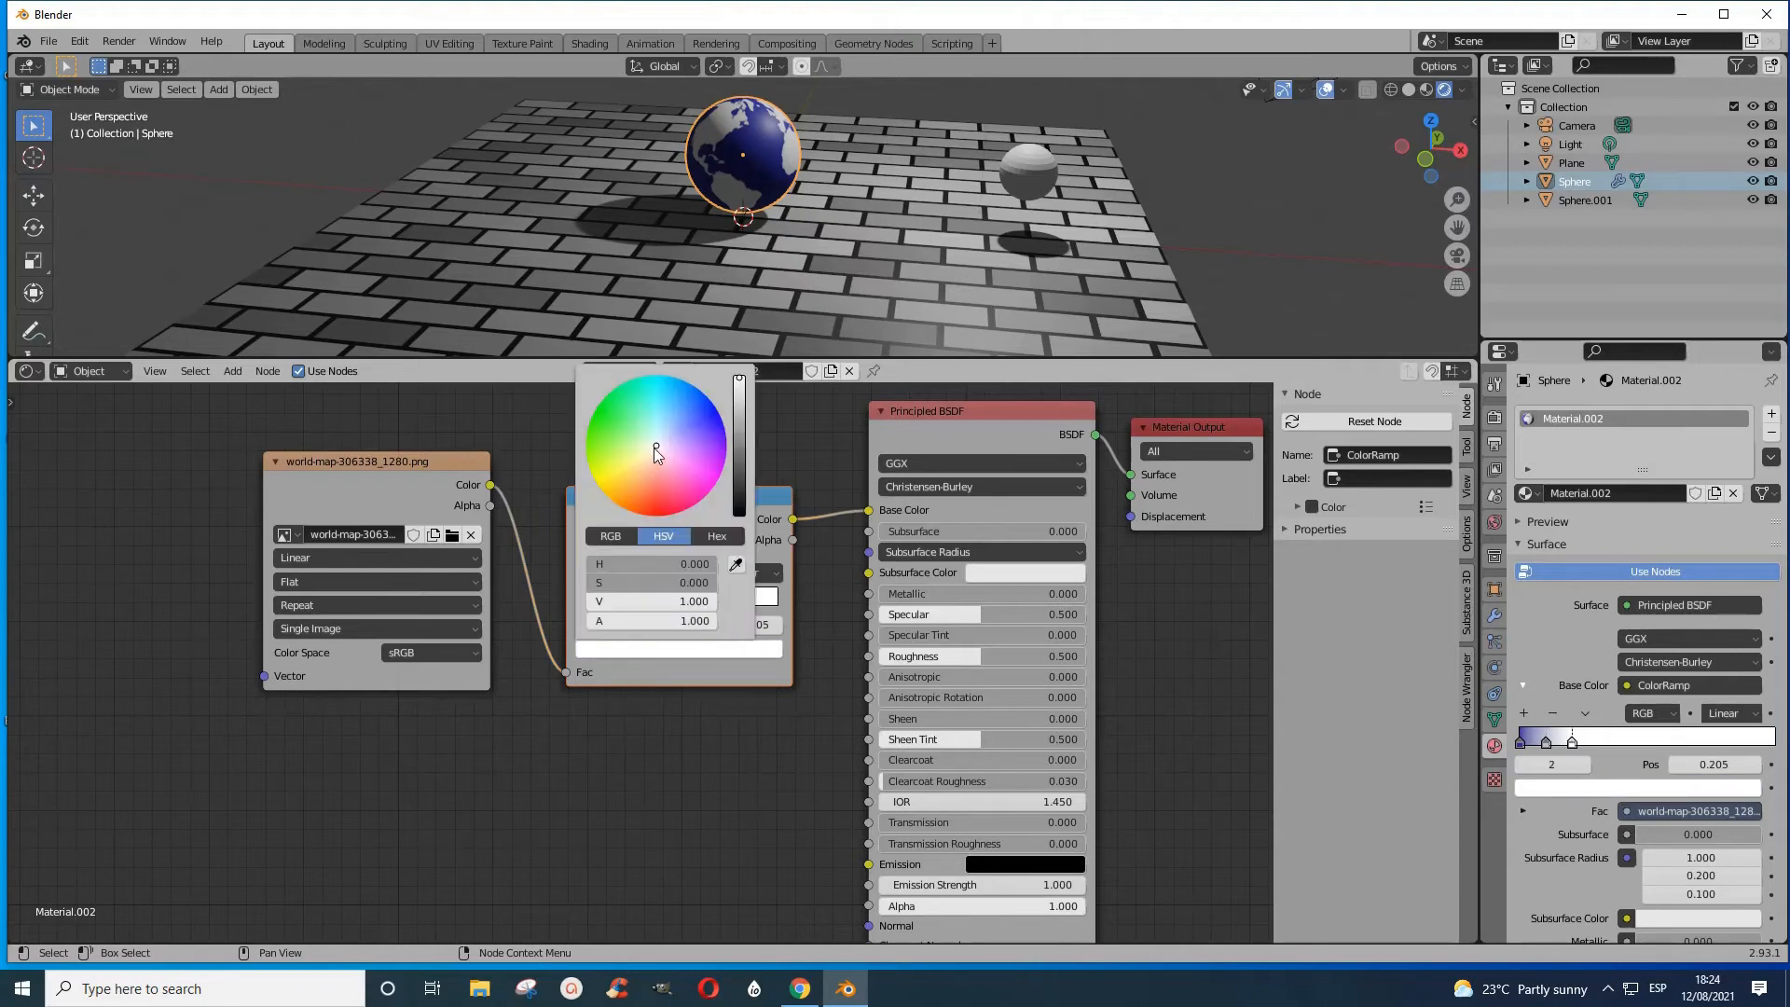
{"action": "mouse_move", "coordinate": [653, 447]}
{"action": "left_mouse_down"}
{"action": "mouse_move", "coordinate": [645, 461]}
{"action": "mouse_move", "coordinate": [655, 445]}
{"action": "left_mouse_up"}
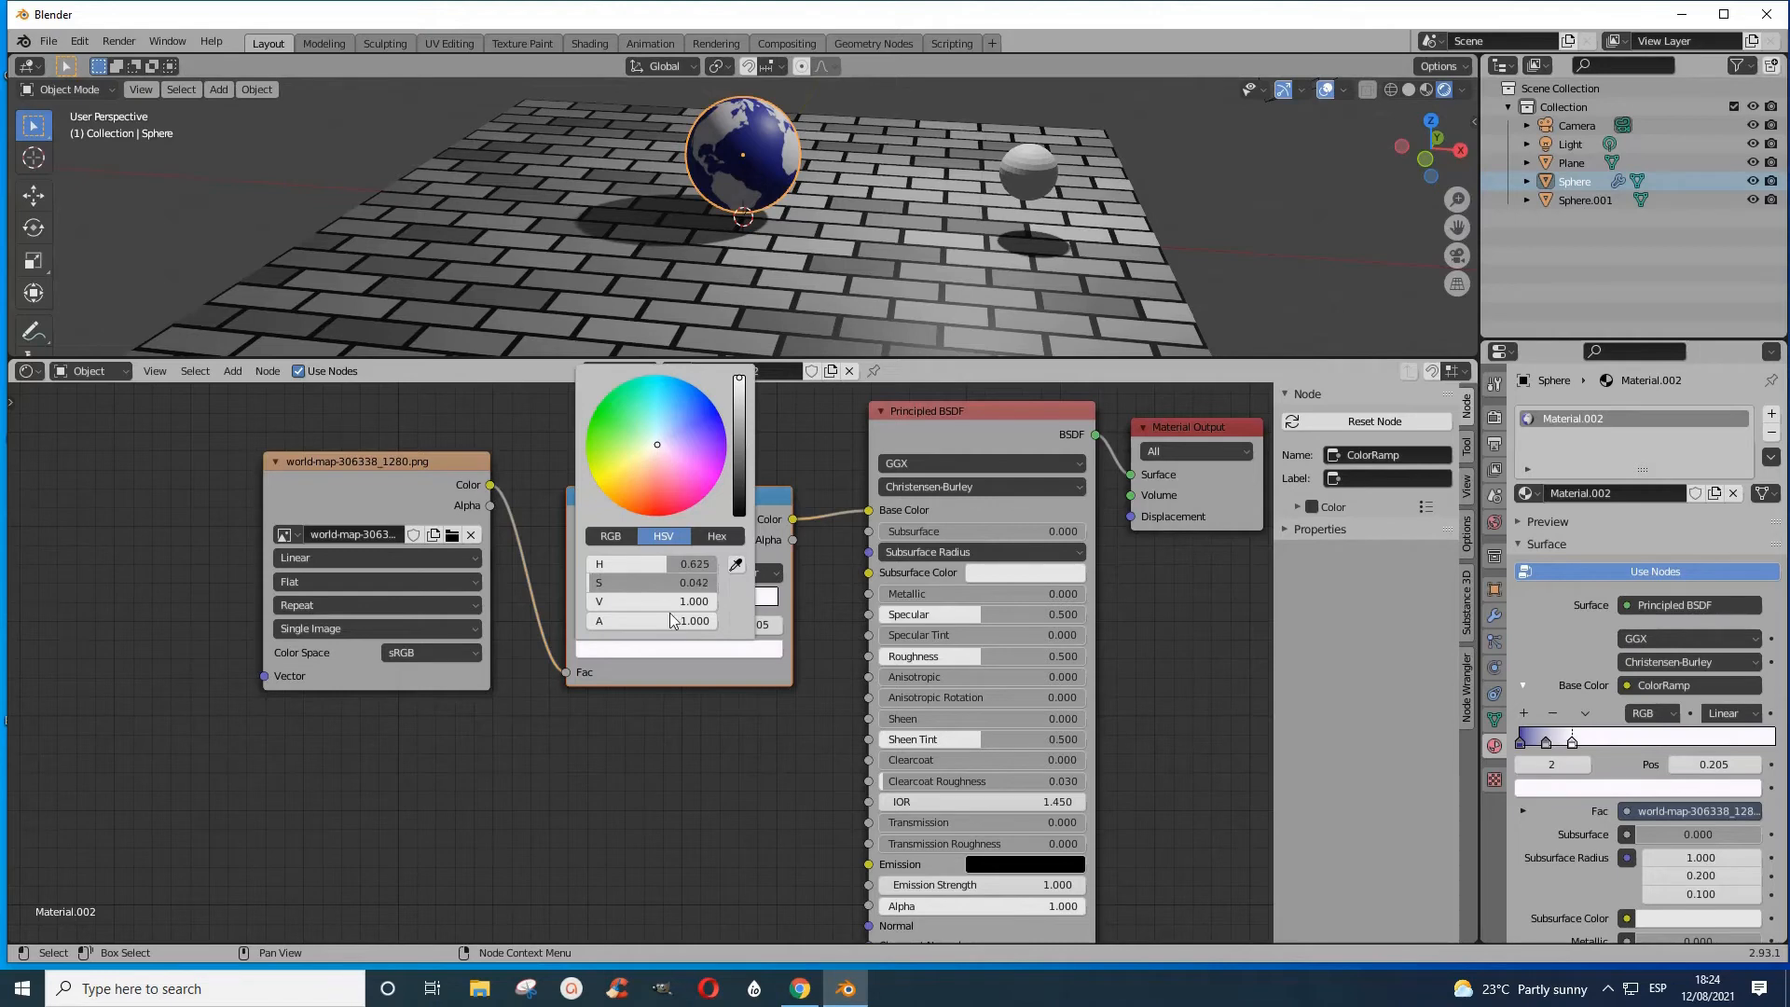
- Shift the ColorRamp's middle stop slightly toward the blue stop and move the last stop to position 0.191
{"action": "left_click", "coordinate": [602, 601]}
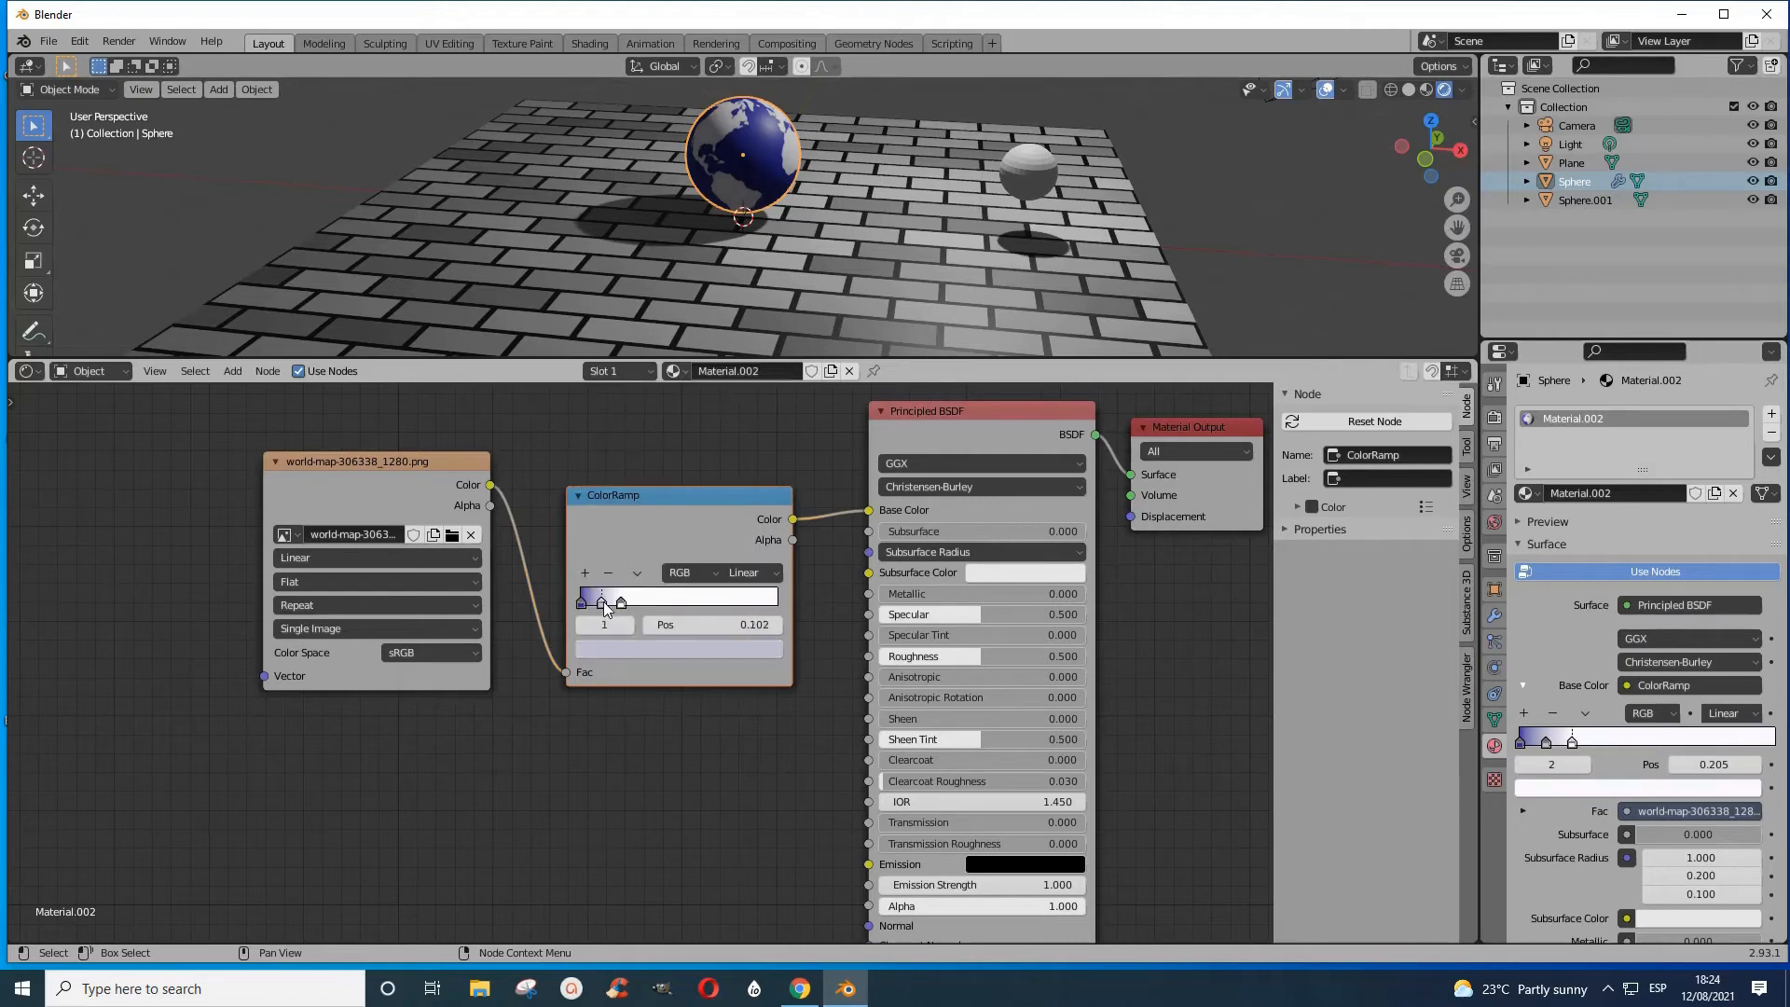
{"action": "left_click_drag", "start_coordinate": [598, 601], "coordinate": [619, 609]}
{"action": "left_click", "coordinate": [621, 606]}
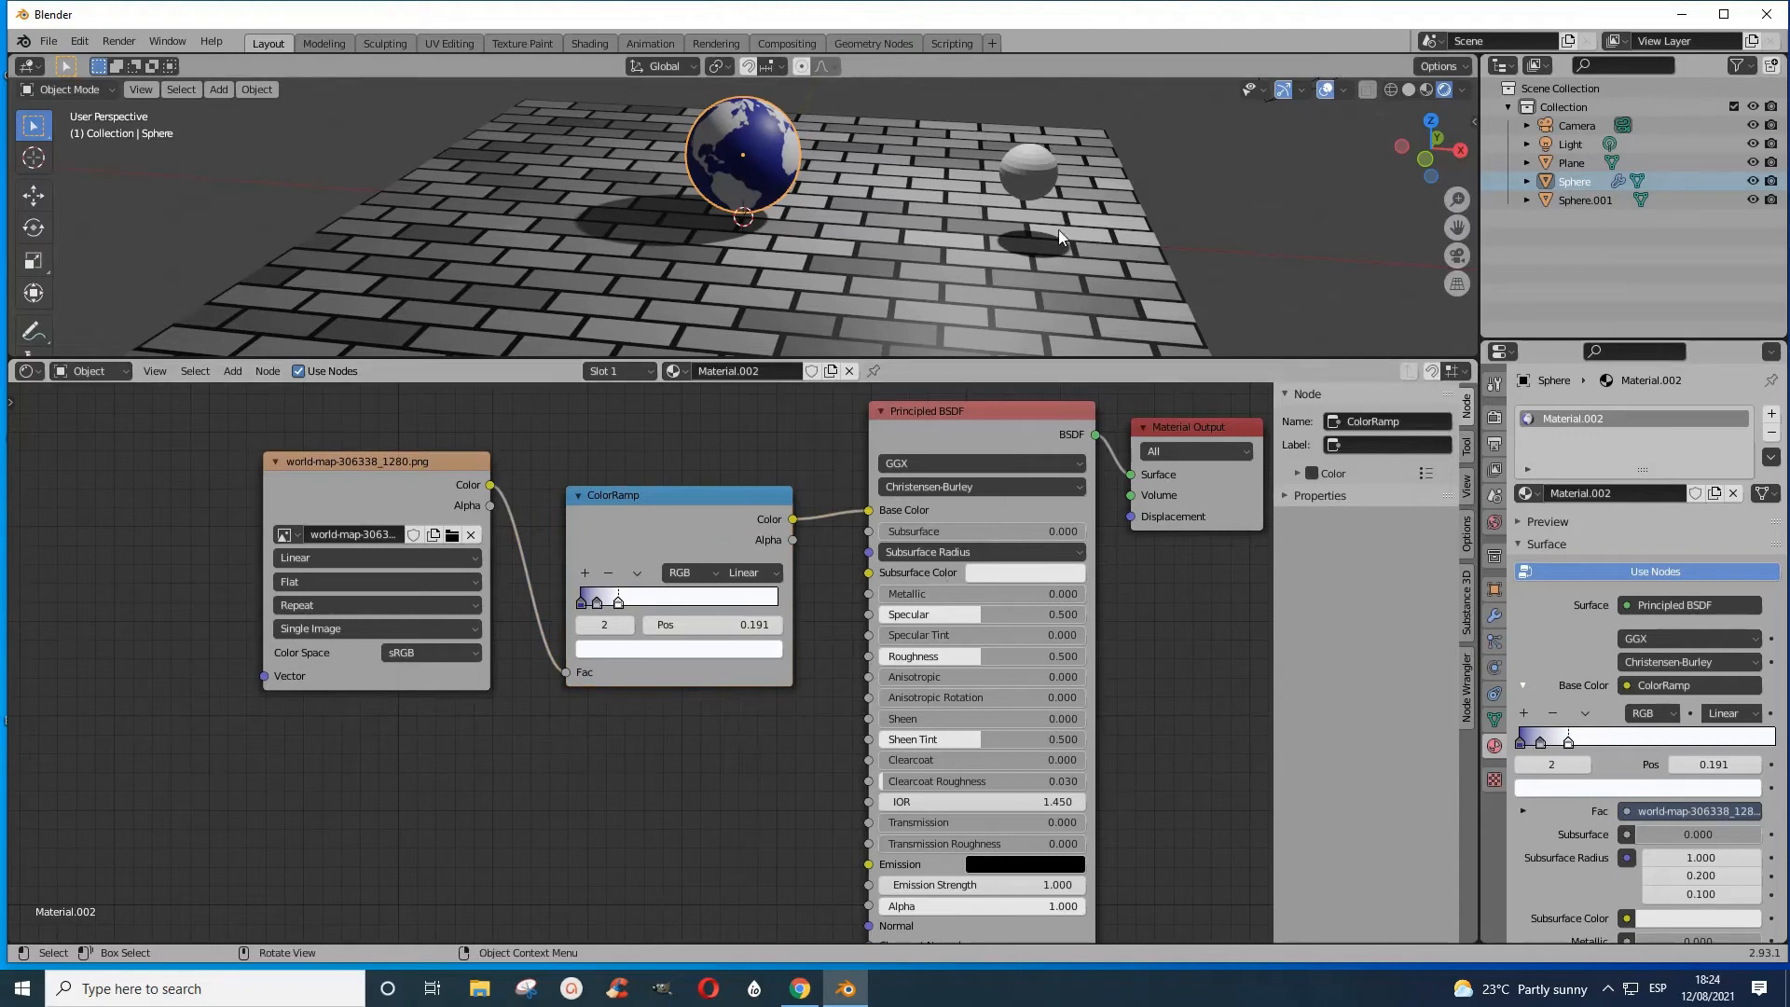
- Select the floor plane and reposition its Brick Texture, Principled BSDF and Material Output nodes to free space before the Brick Texture
{"action": "left_click", "coordinate": [859, 299]}
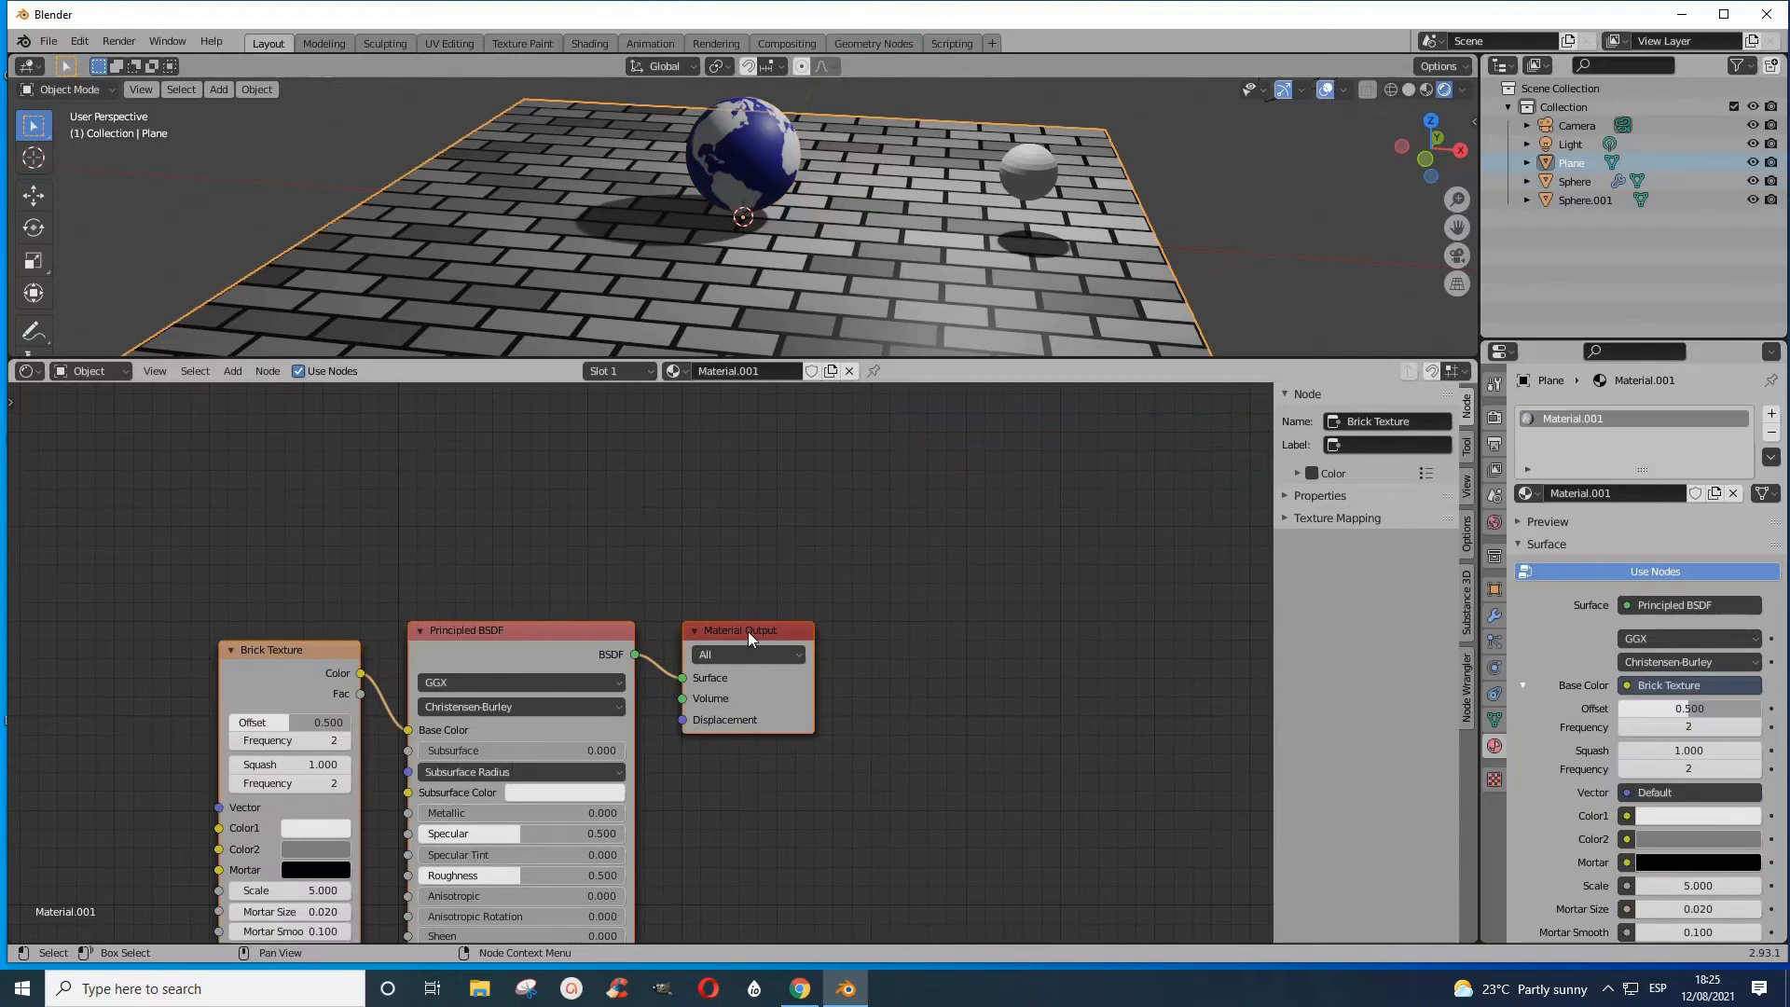
{"action": "left_click_drag", "start_coordinate": [748, 630], "coordinate": [1130, 439]}
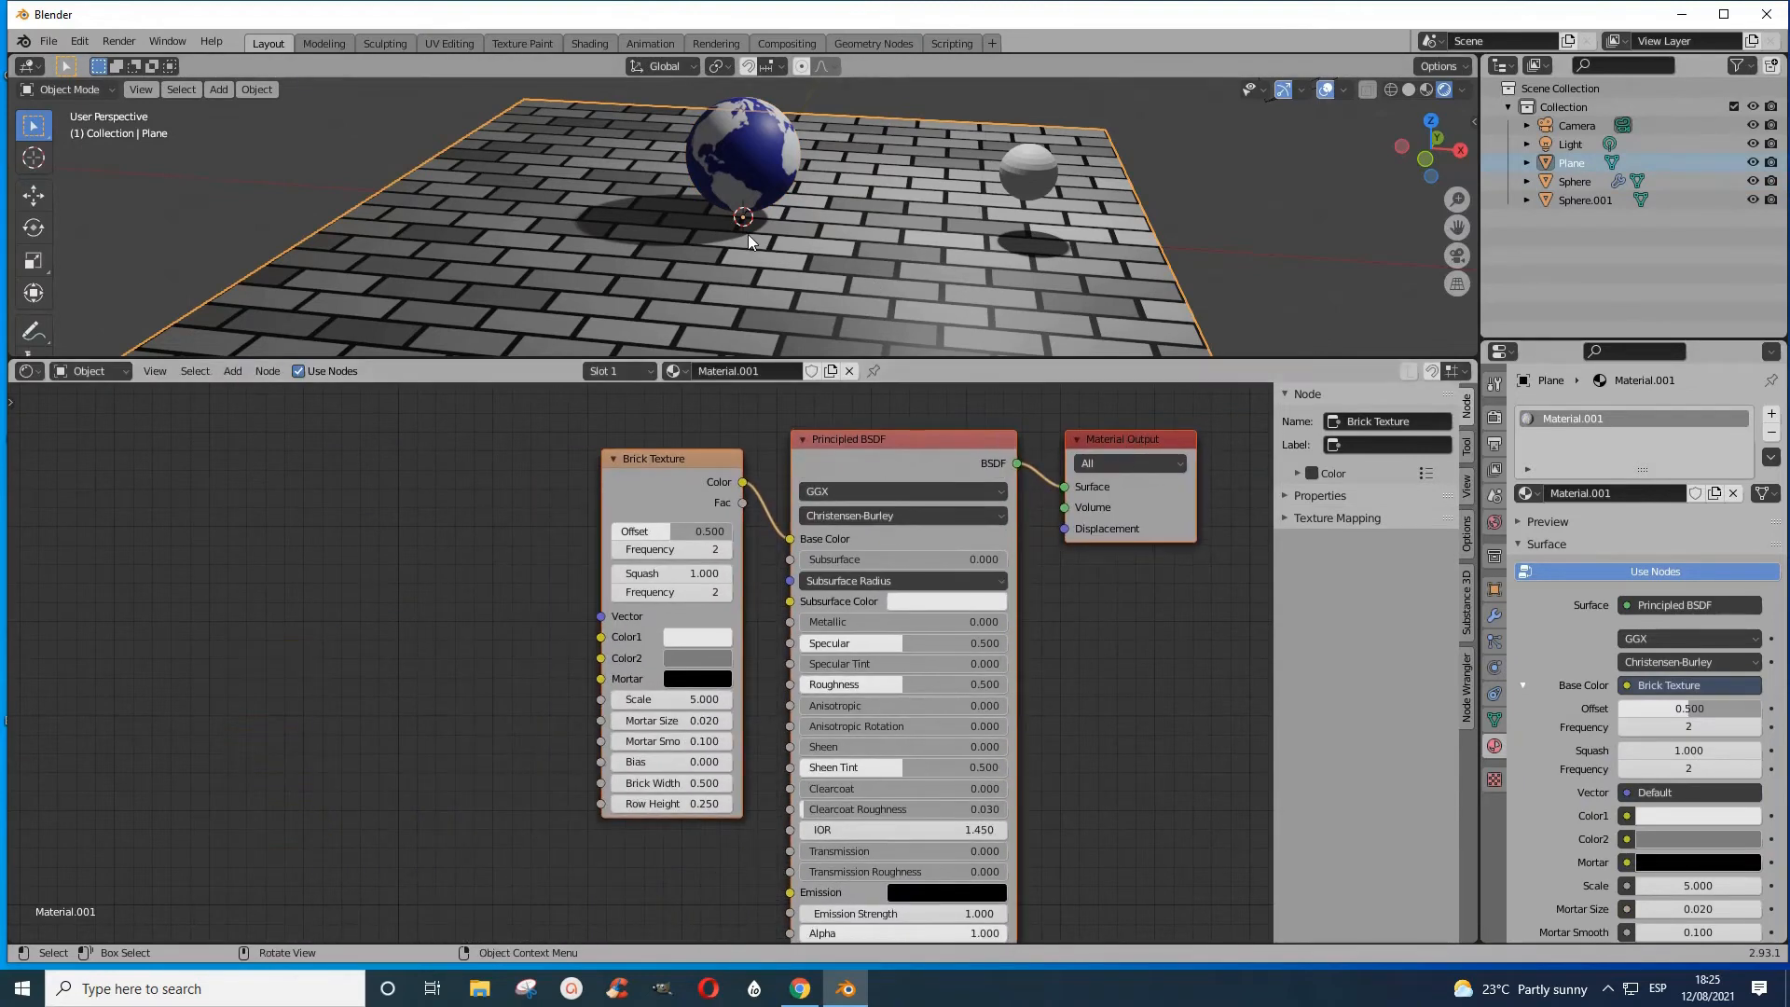
{"action": "left_click_drag", "start_coordinate": [629, 461], "coordinate": [680, 430]}
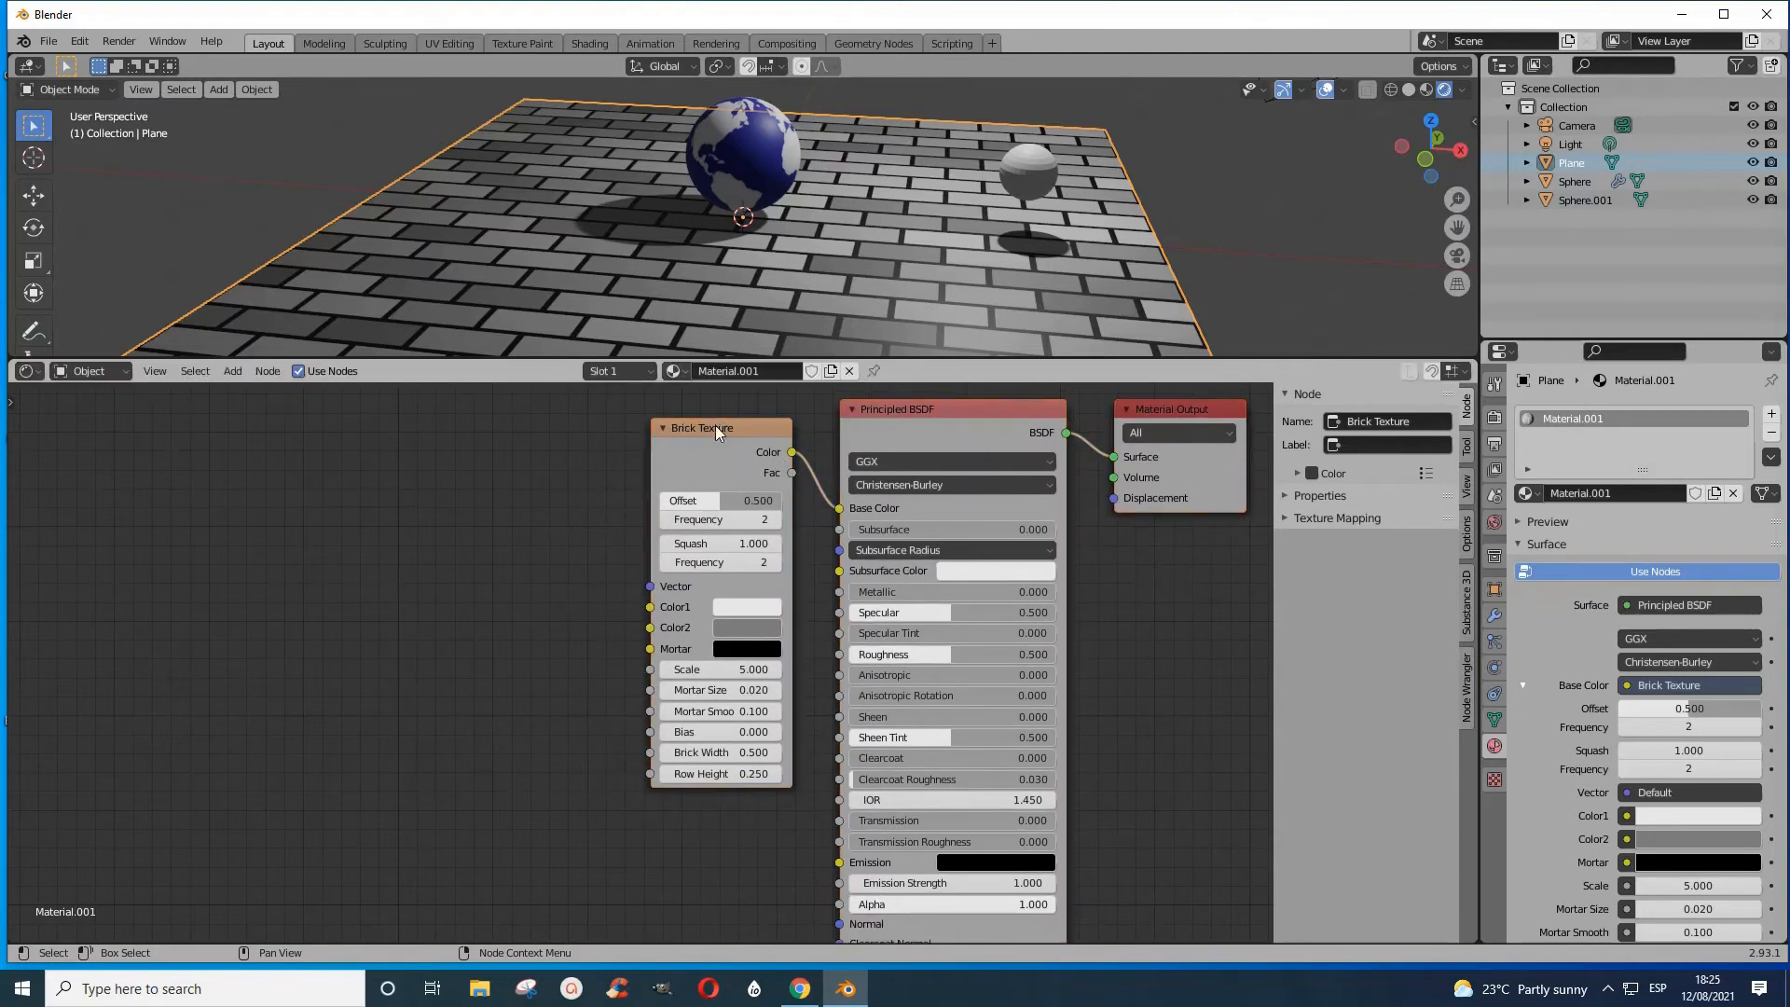
- Move the floor's Brick Texture node away and insert a ColorRamp between it and the Principled BSDF's Base Color
{"action": "left_click_drag", "start_coordinate": [716, 438], "coordinate": [409, 476]}
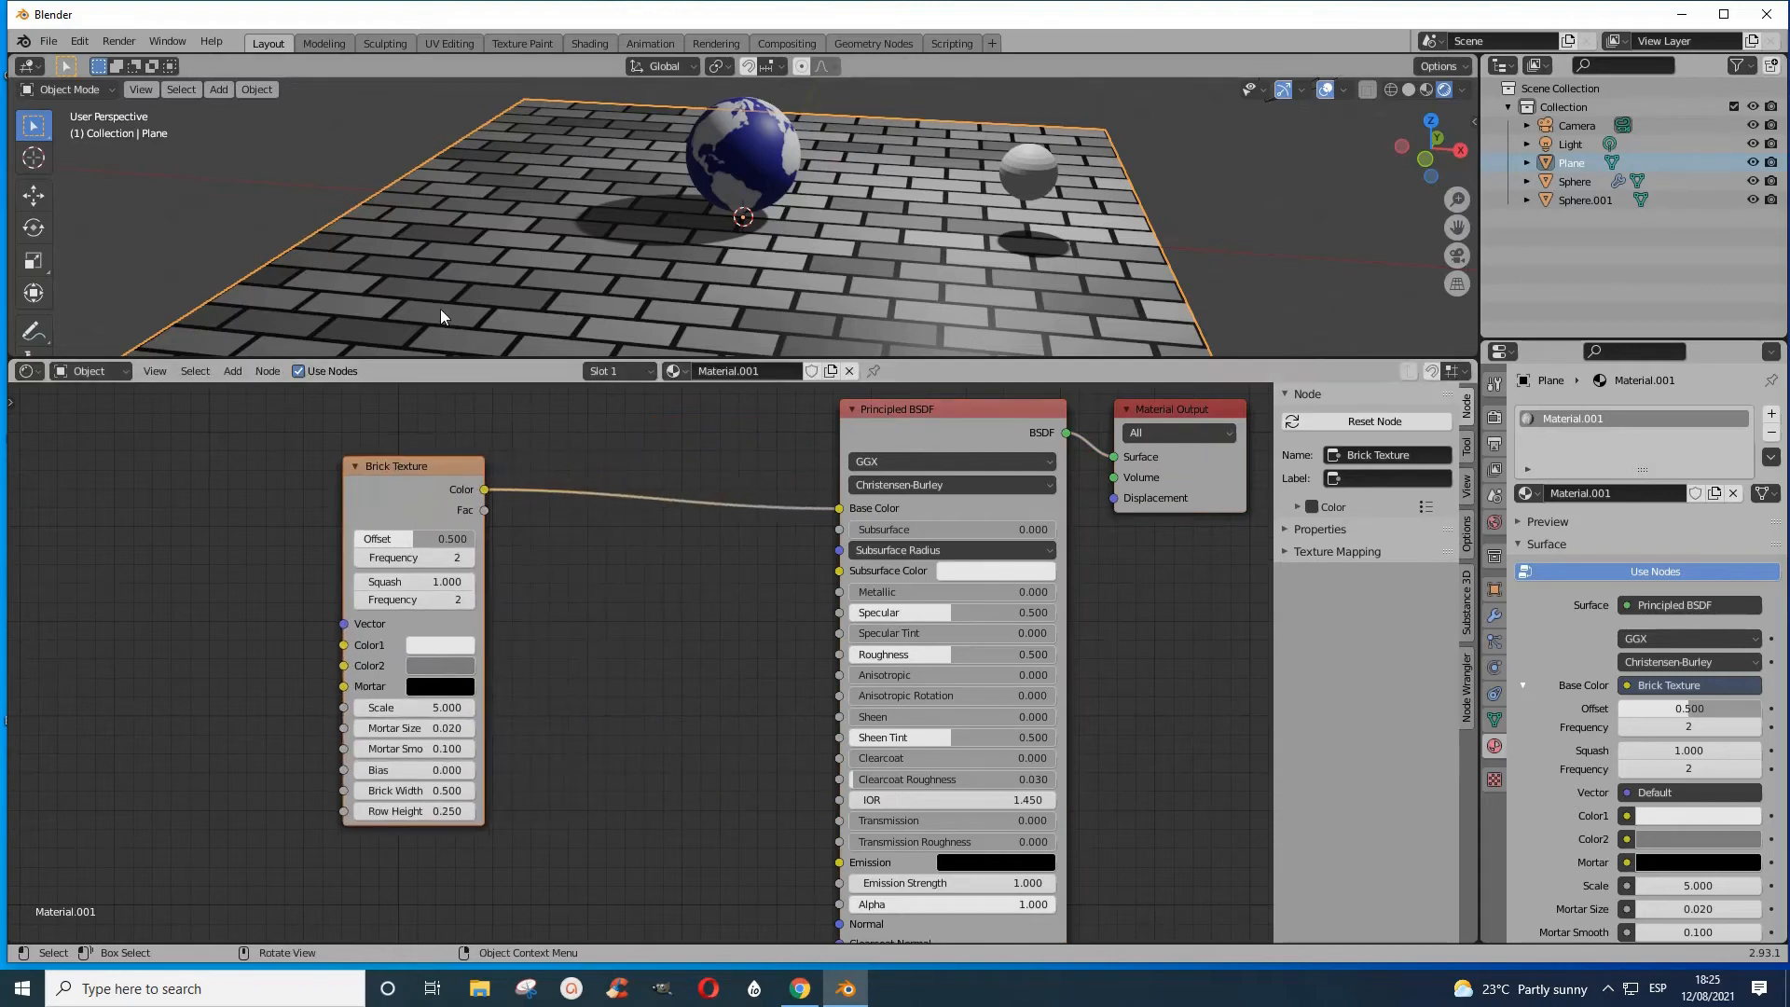
{"action": "left_click", "coordinate": [227, 371]}
{"action": "mouse_move", "coordinate": [273, 528]}
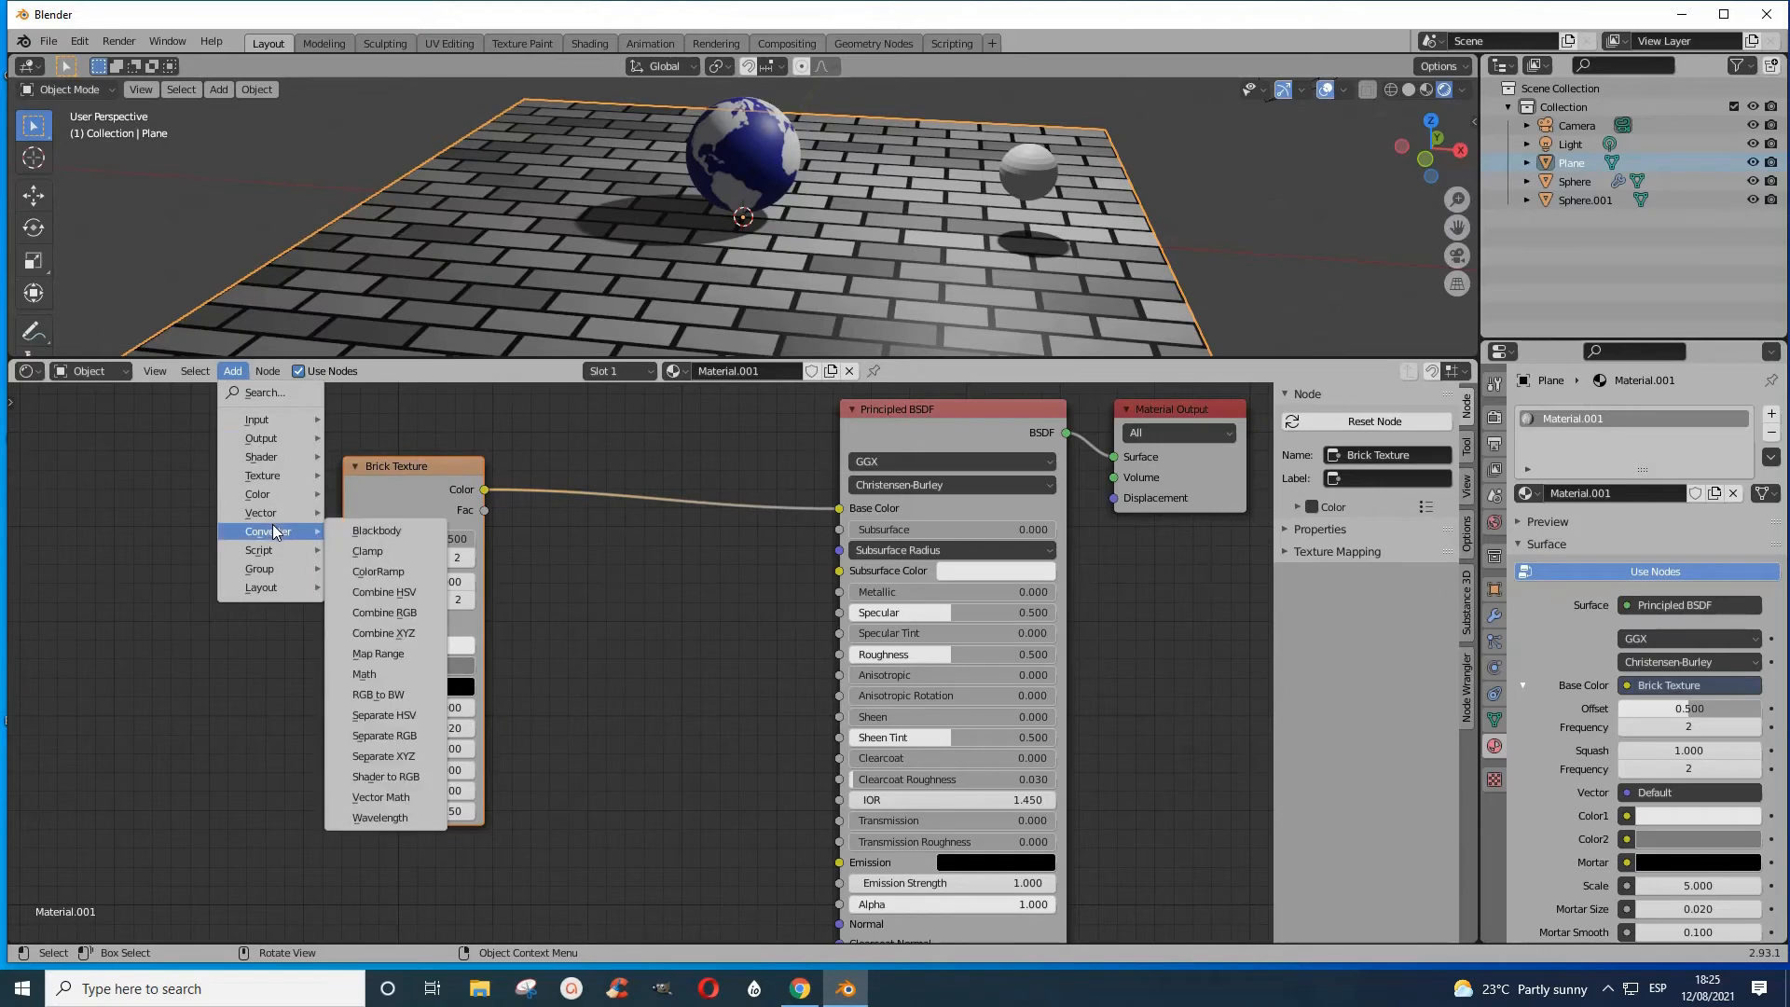
{"action": "left_click", "coordinate": [395, 576]}
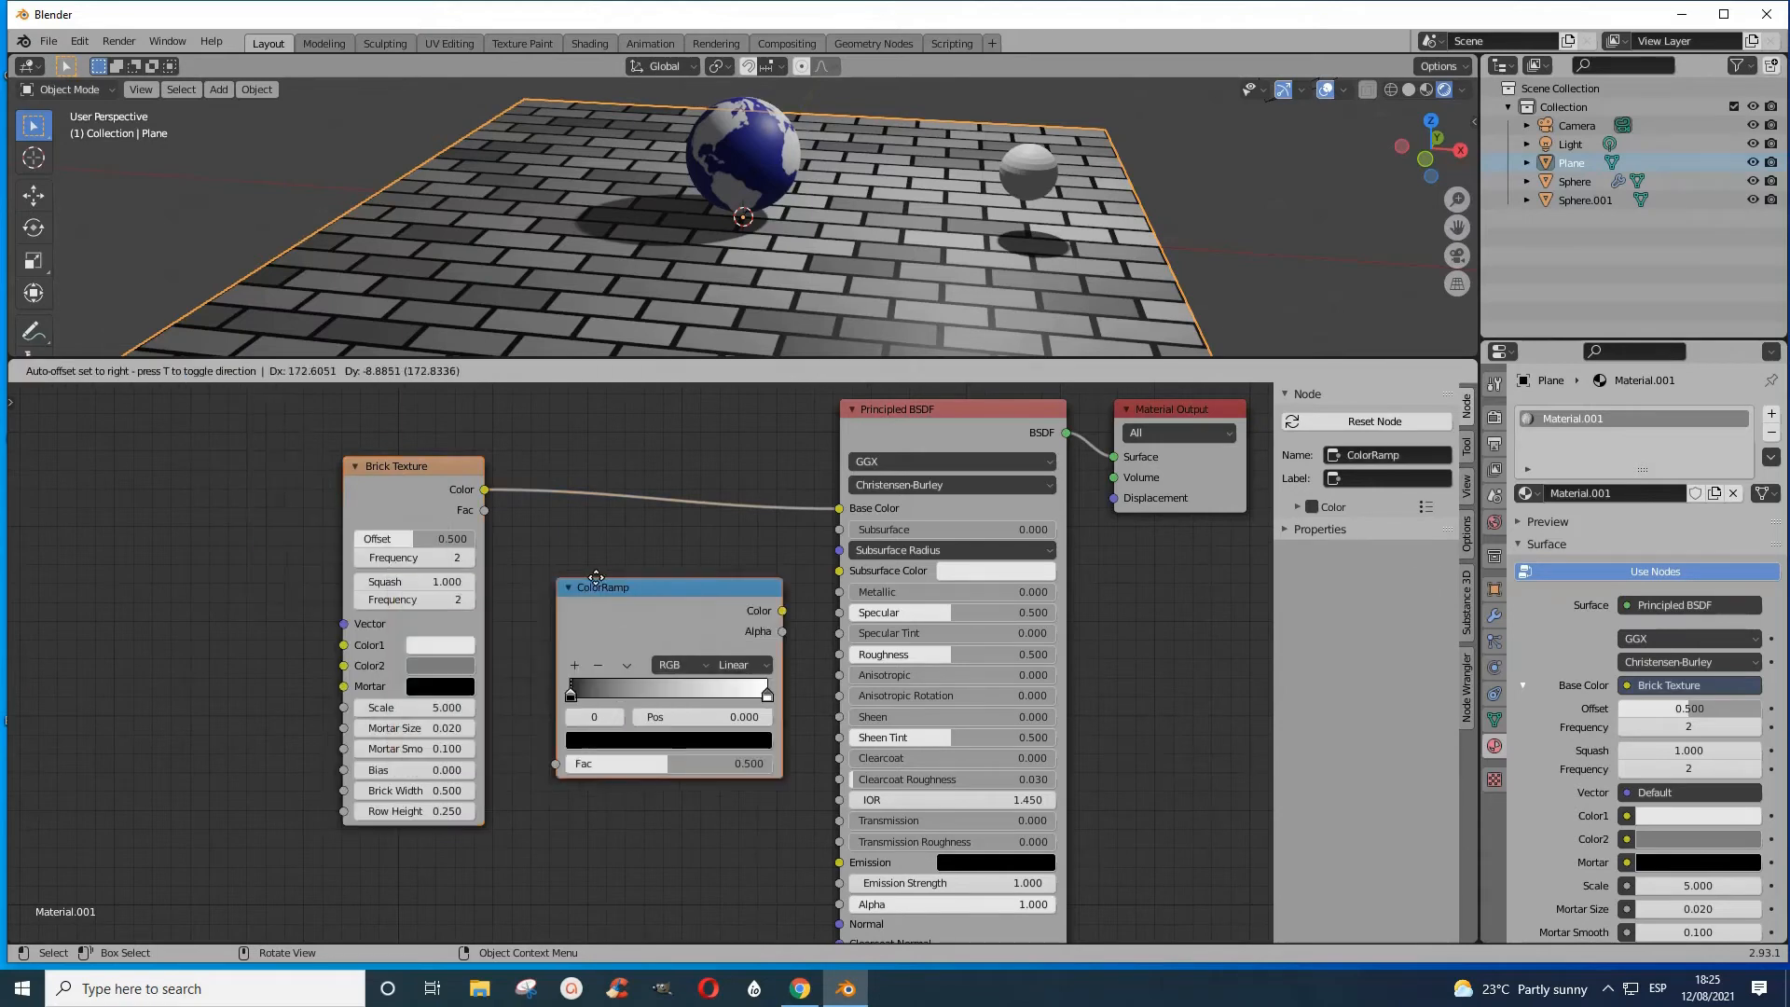
{"action": "left_click", "coordinate": [560, 508]}
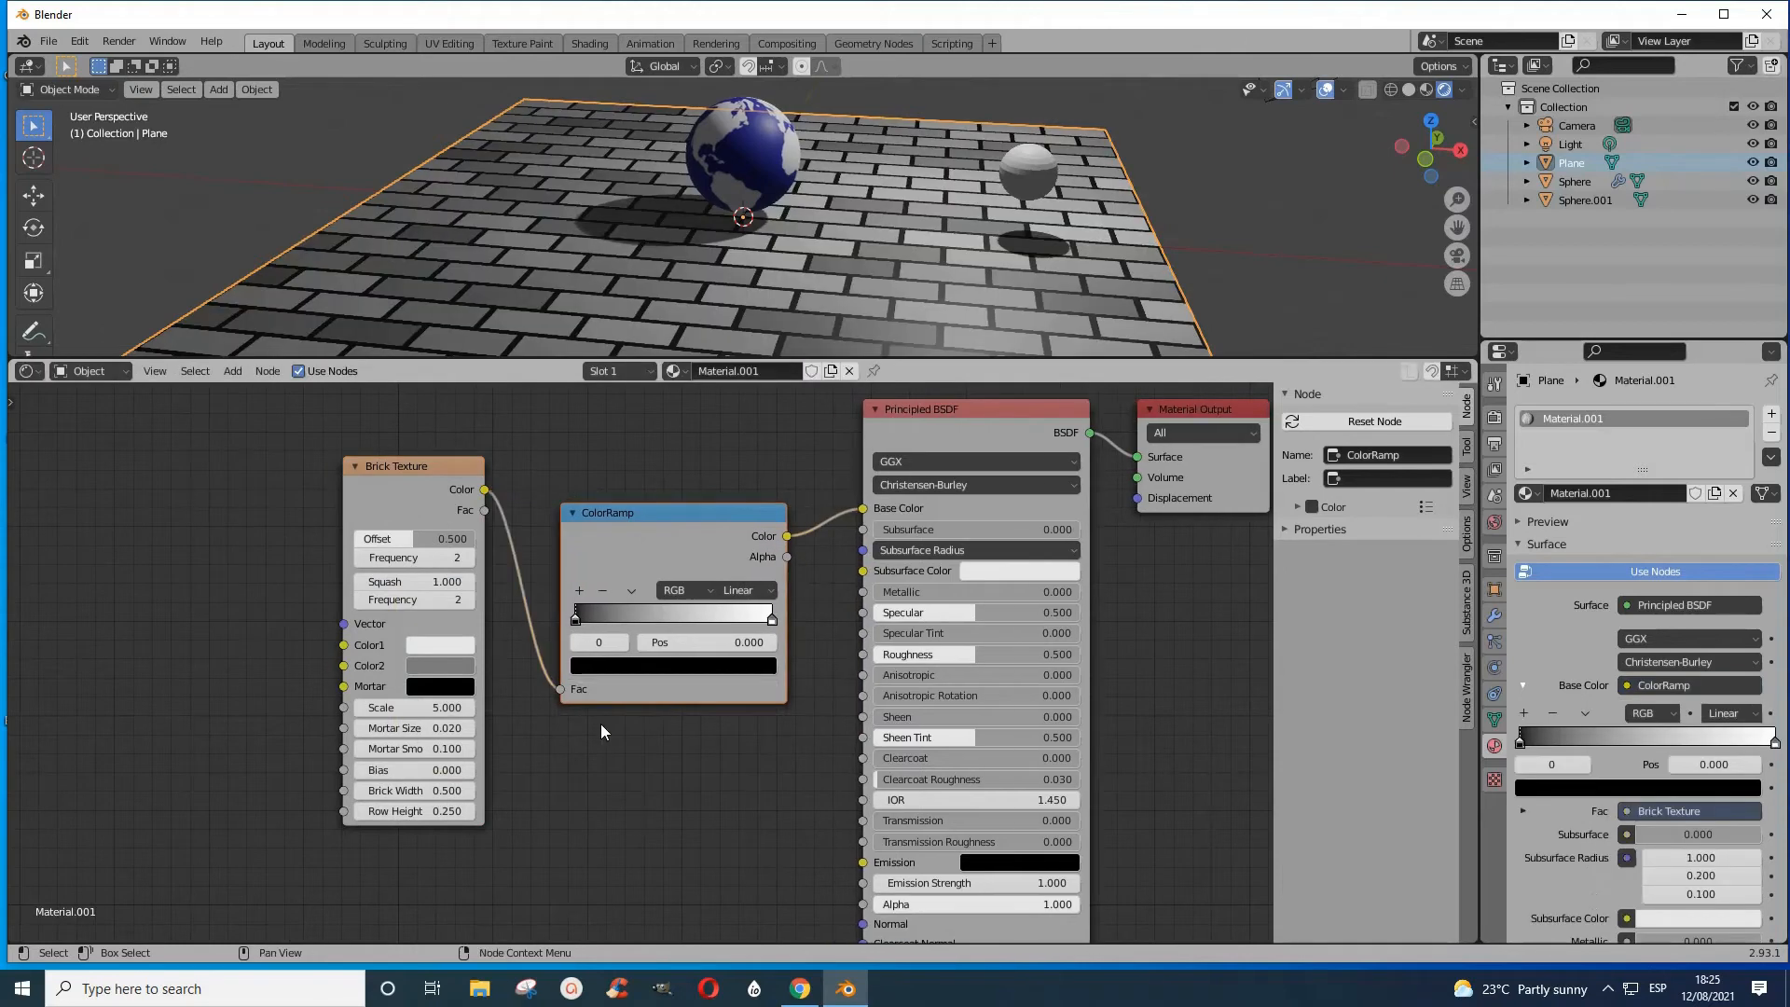
- Brighten the floor ColorRamp's black stop and recolor it to a saturated red
{"action": "left_click", "coordinate": [635, 666]}
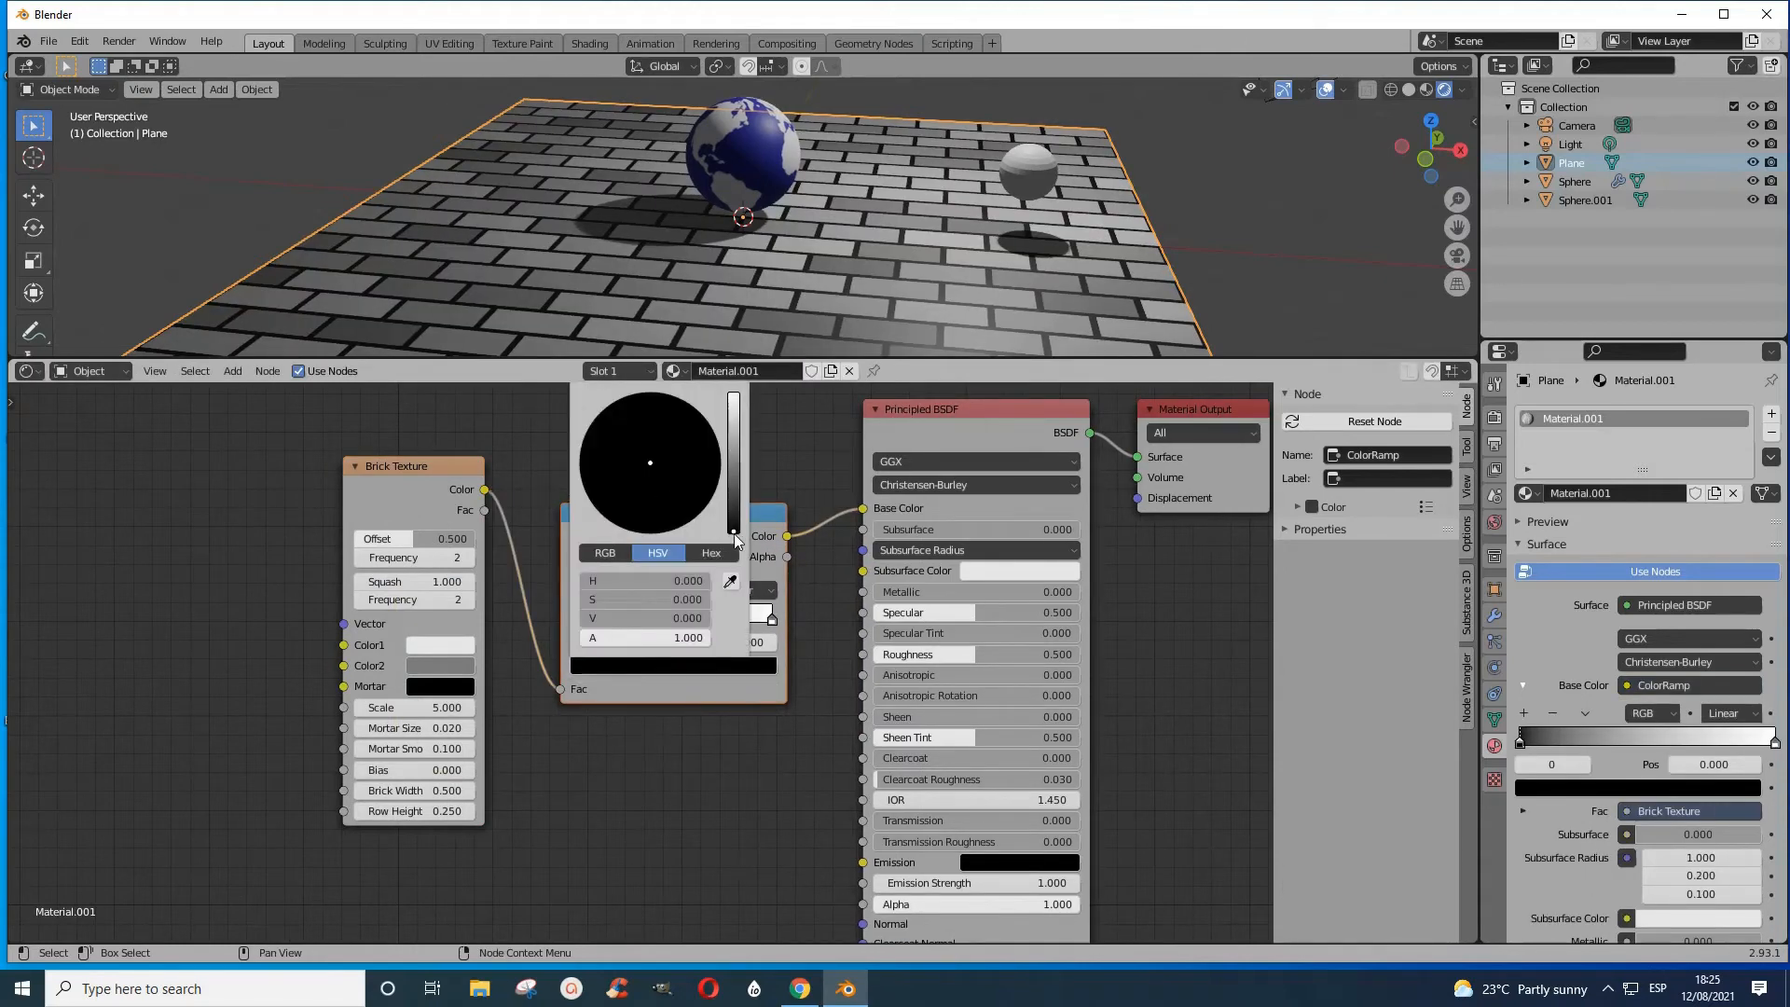
{"action": "left_click_drag", "start_coordinate": [734, 533], "coordinate": [708, 474]}
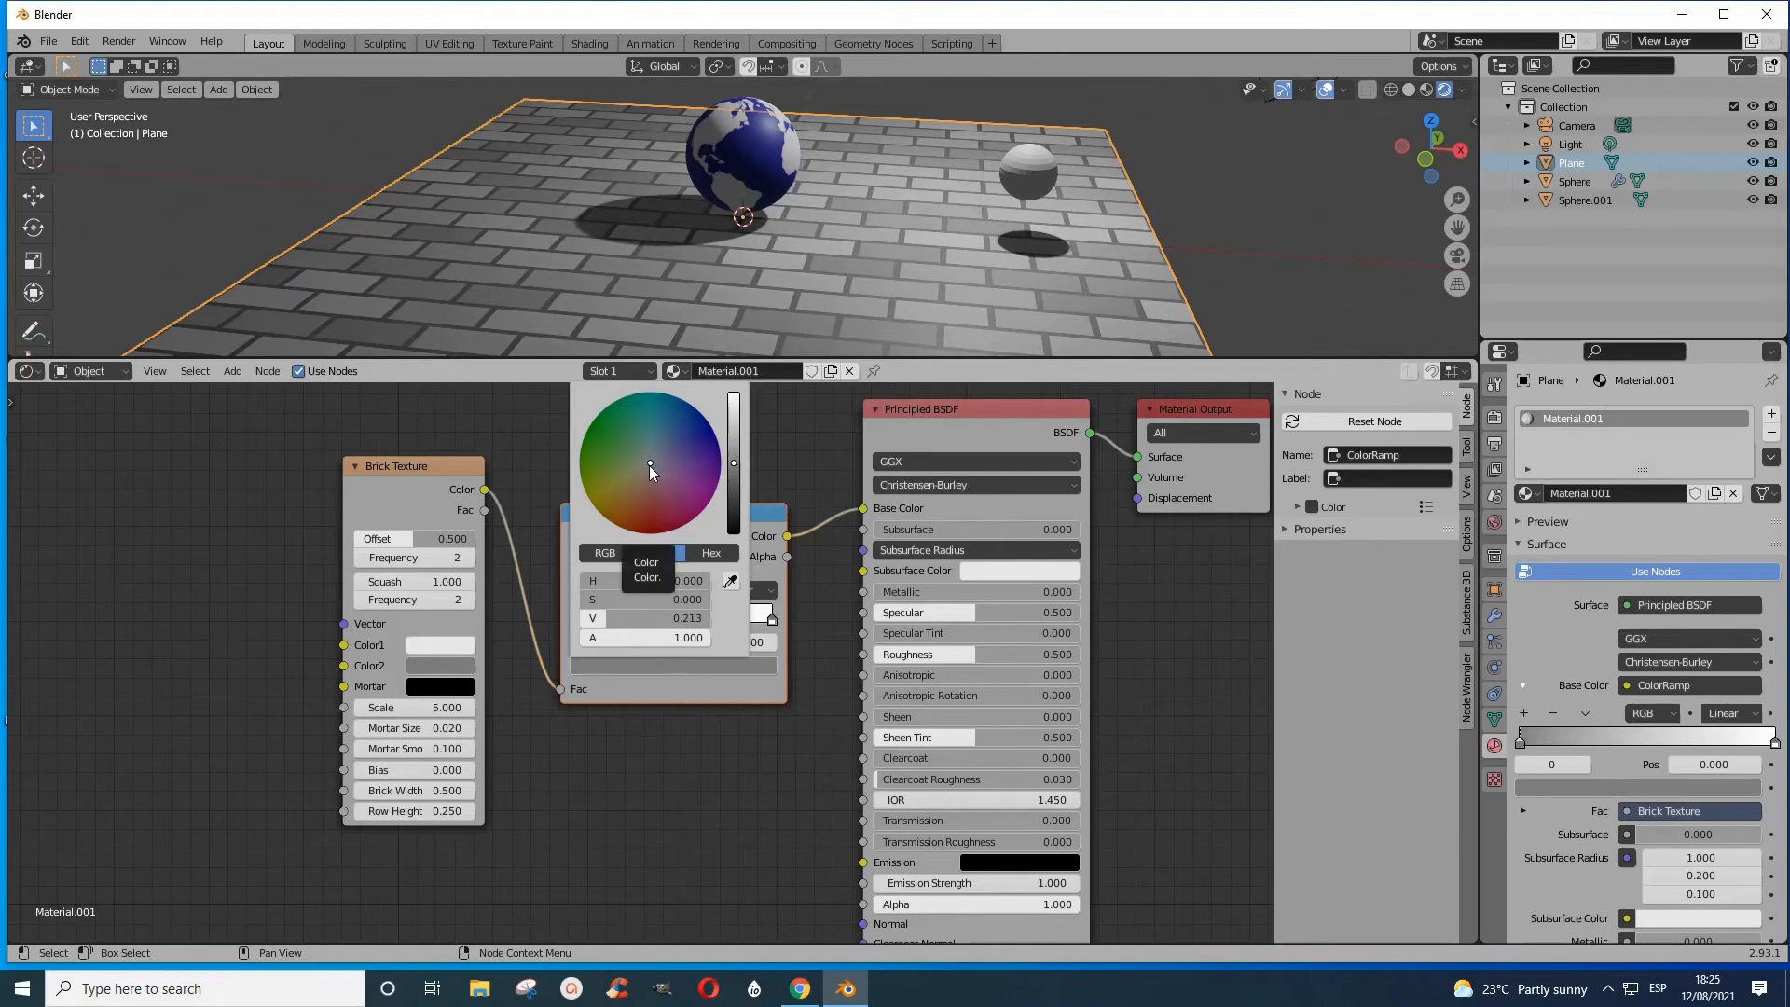
{"action": "left_click_drag", "start_coordinate": [649, 464], "coordinate": [634, 500]}
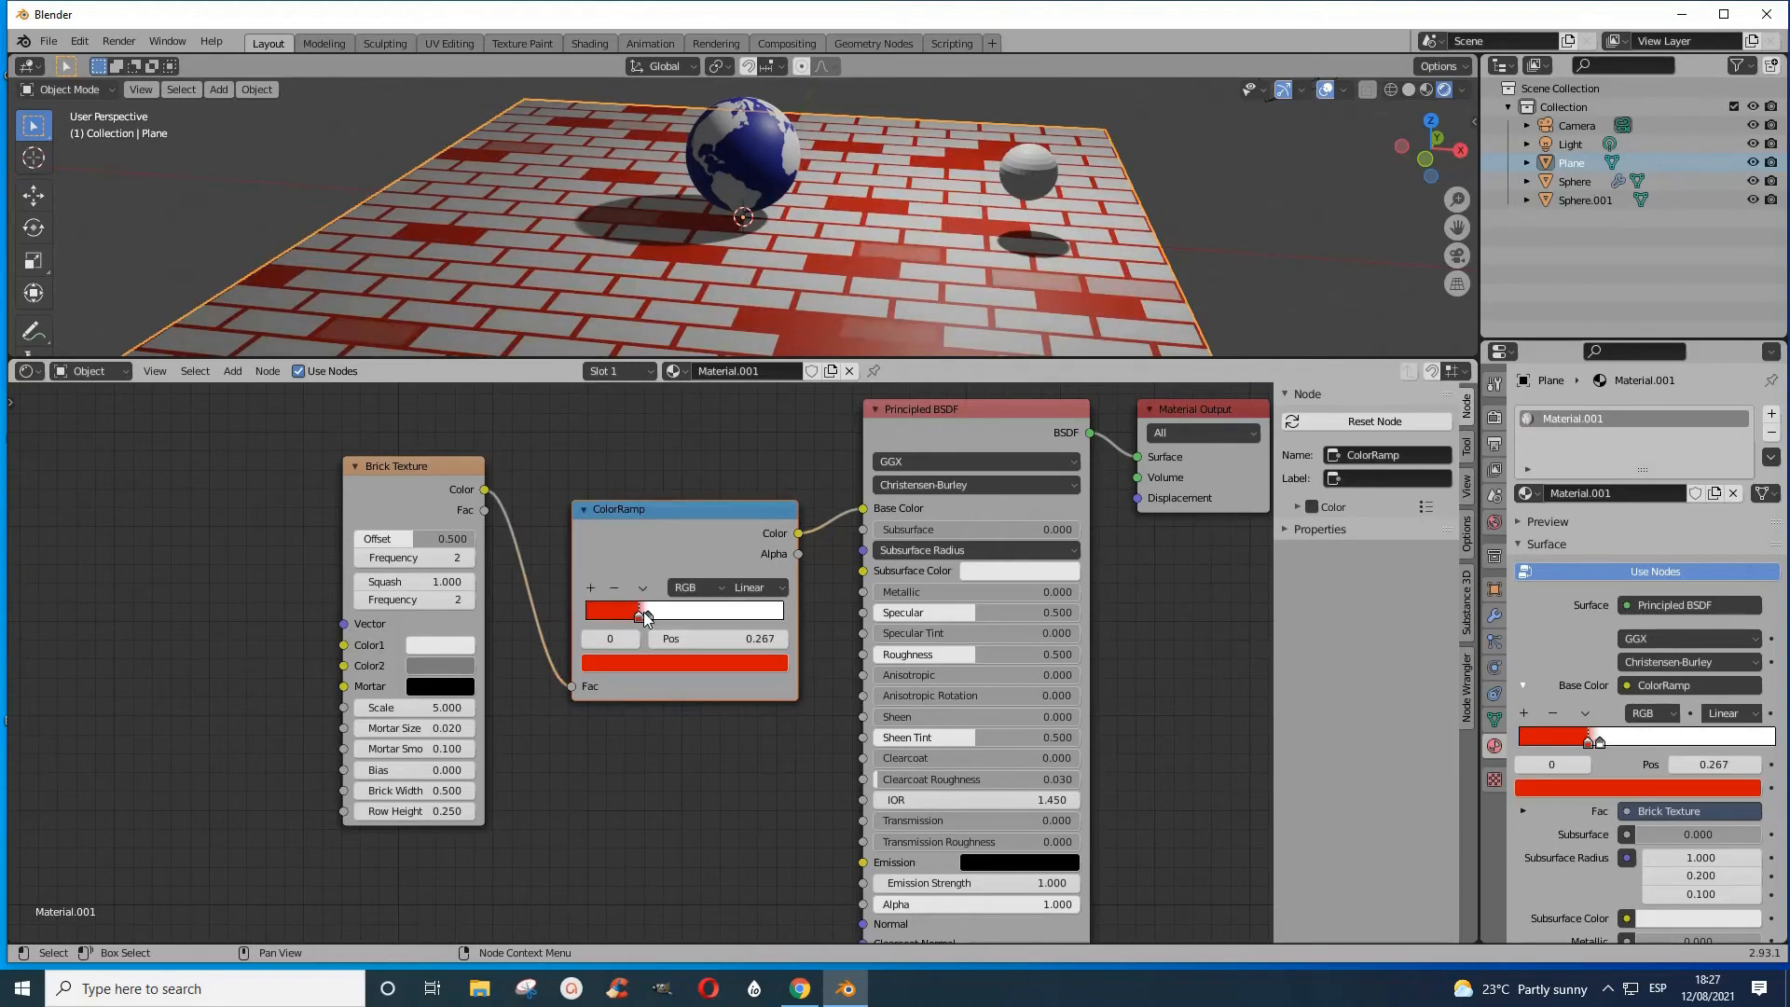
- Move the floor ColorRamp's red stop to position 0.054 and its white stop to 0.277
{"action": "left_click_drag", "start_coordinate": [622, 614], "coordinate": [597, 614]}
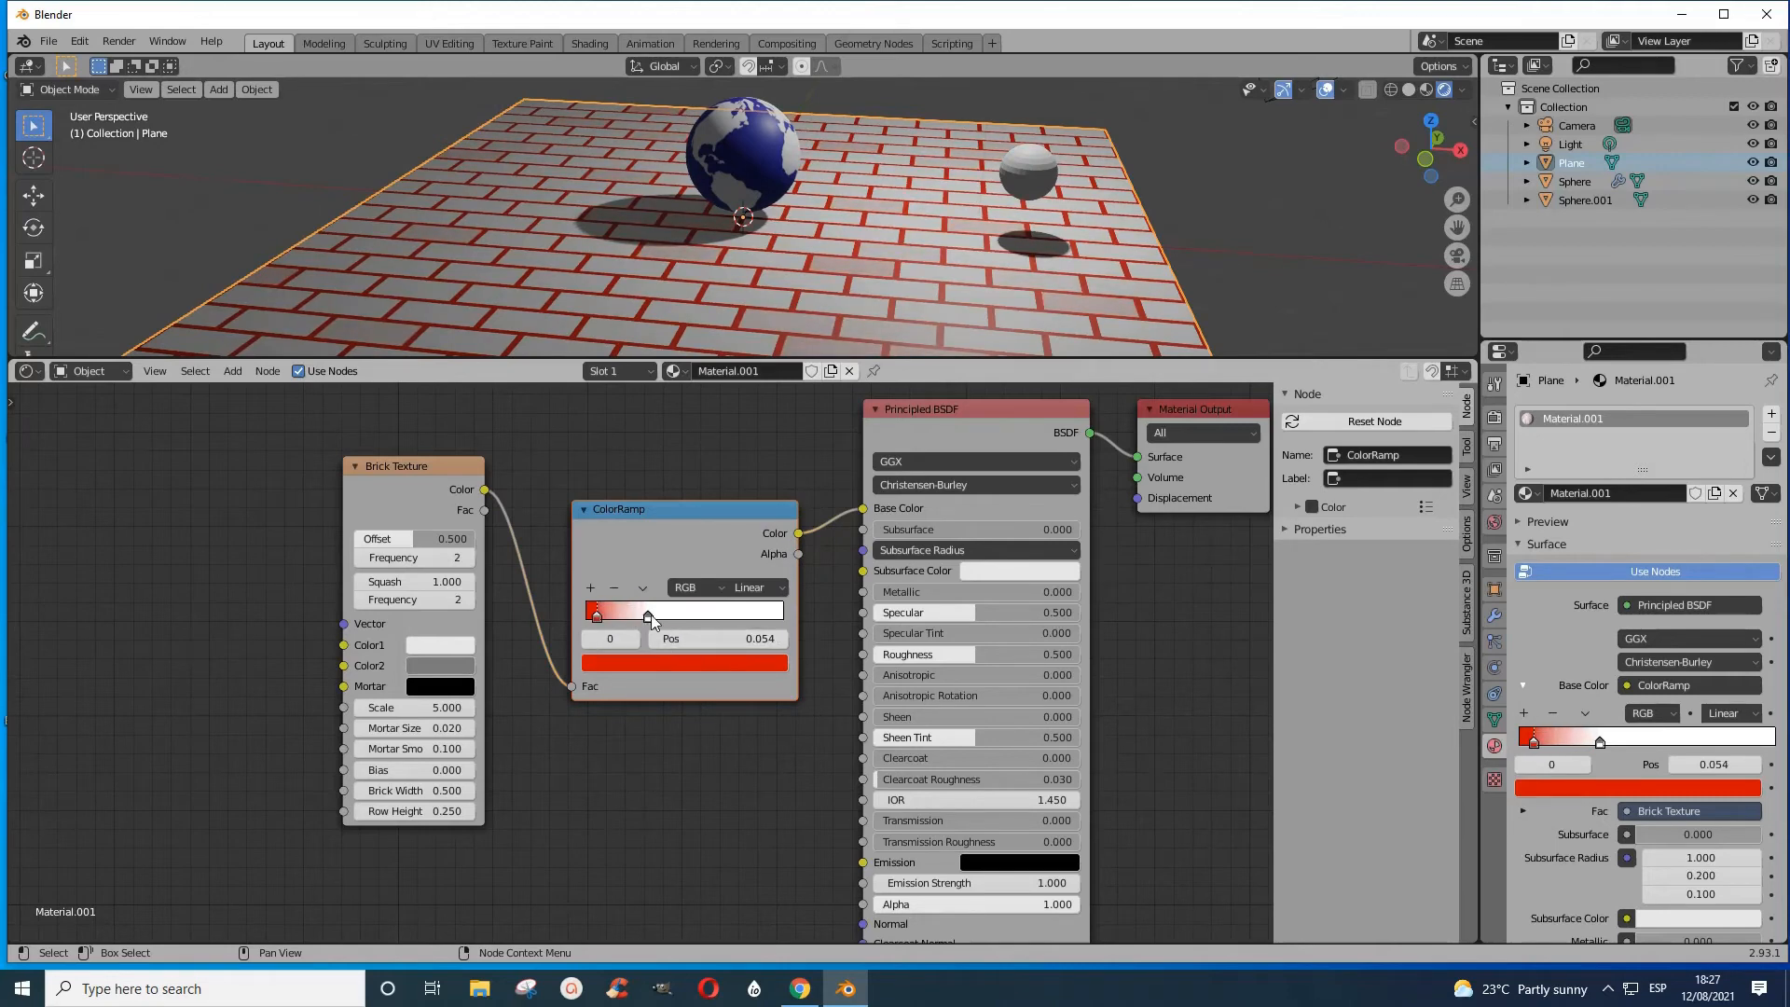
{"action": "left_click_drag", "start_coordinate": [650, 615], "coordinate": [643, 613]}
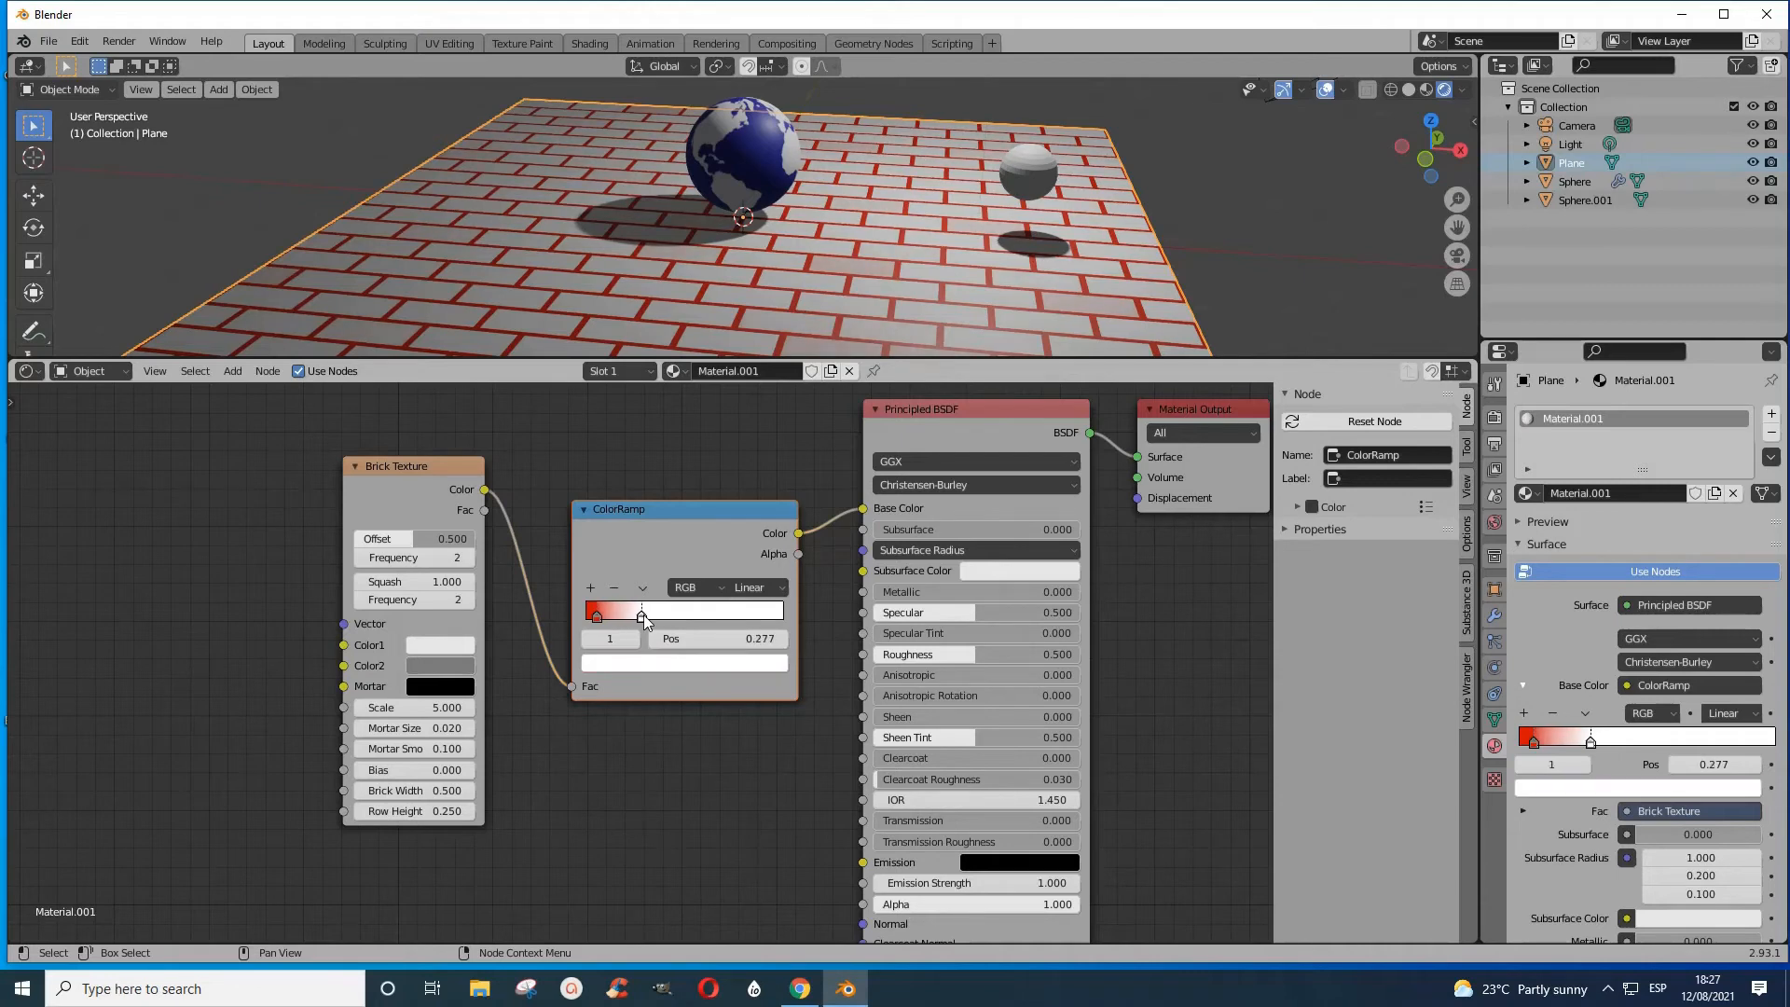
{"action": "left_click", "coordinate": [679, 748]}
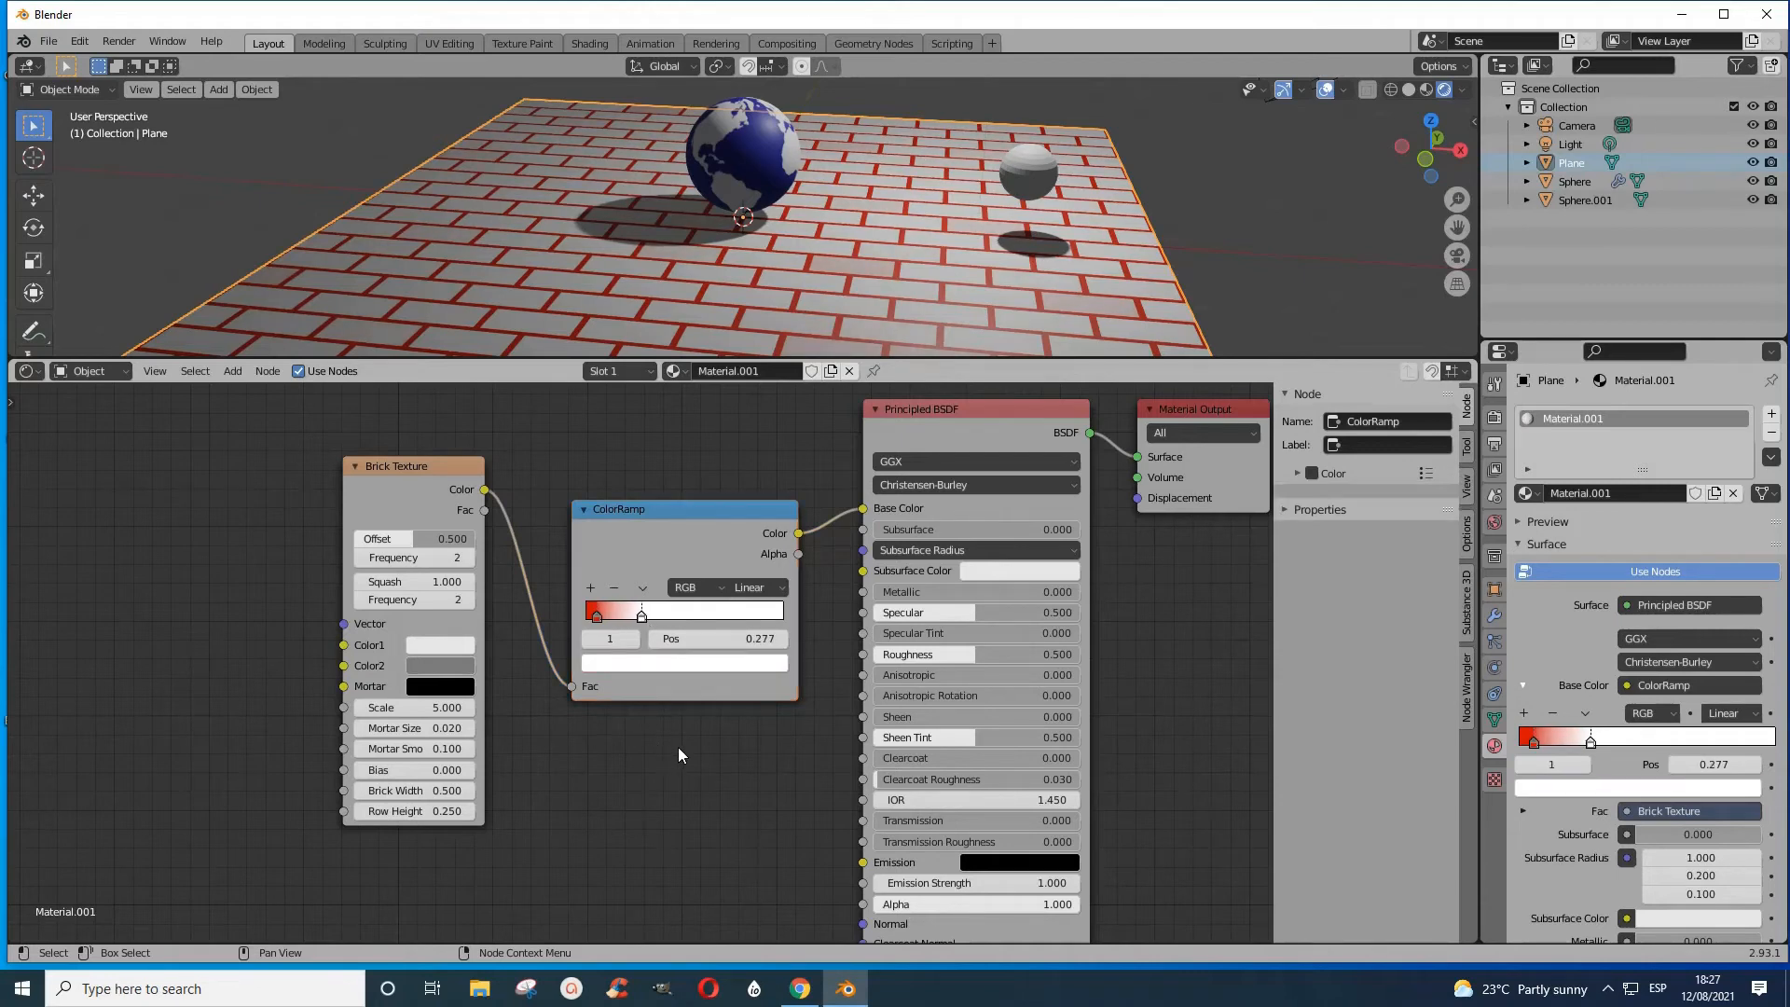
- Shade the small sphere smooth and give it a new material, moving its nodes to leave room before the Principled BSDF
{"action": "left_click", "coordinate": [1027, 160]}
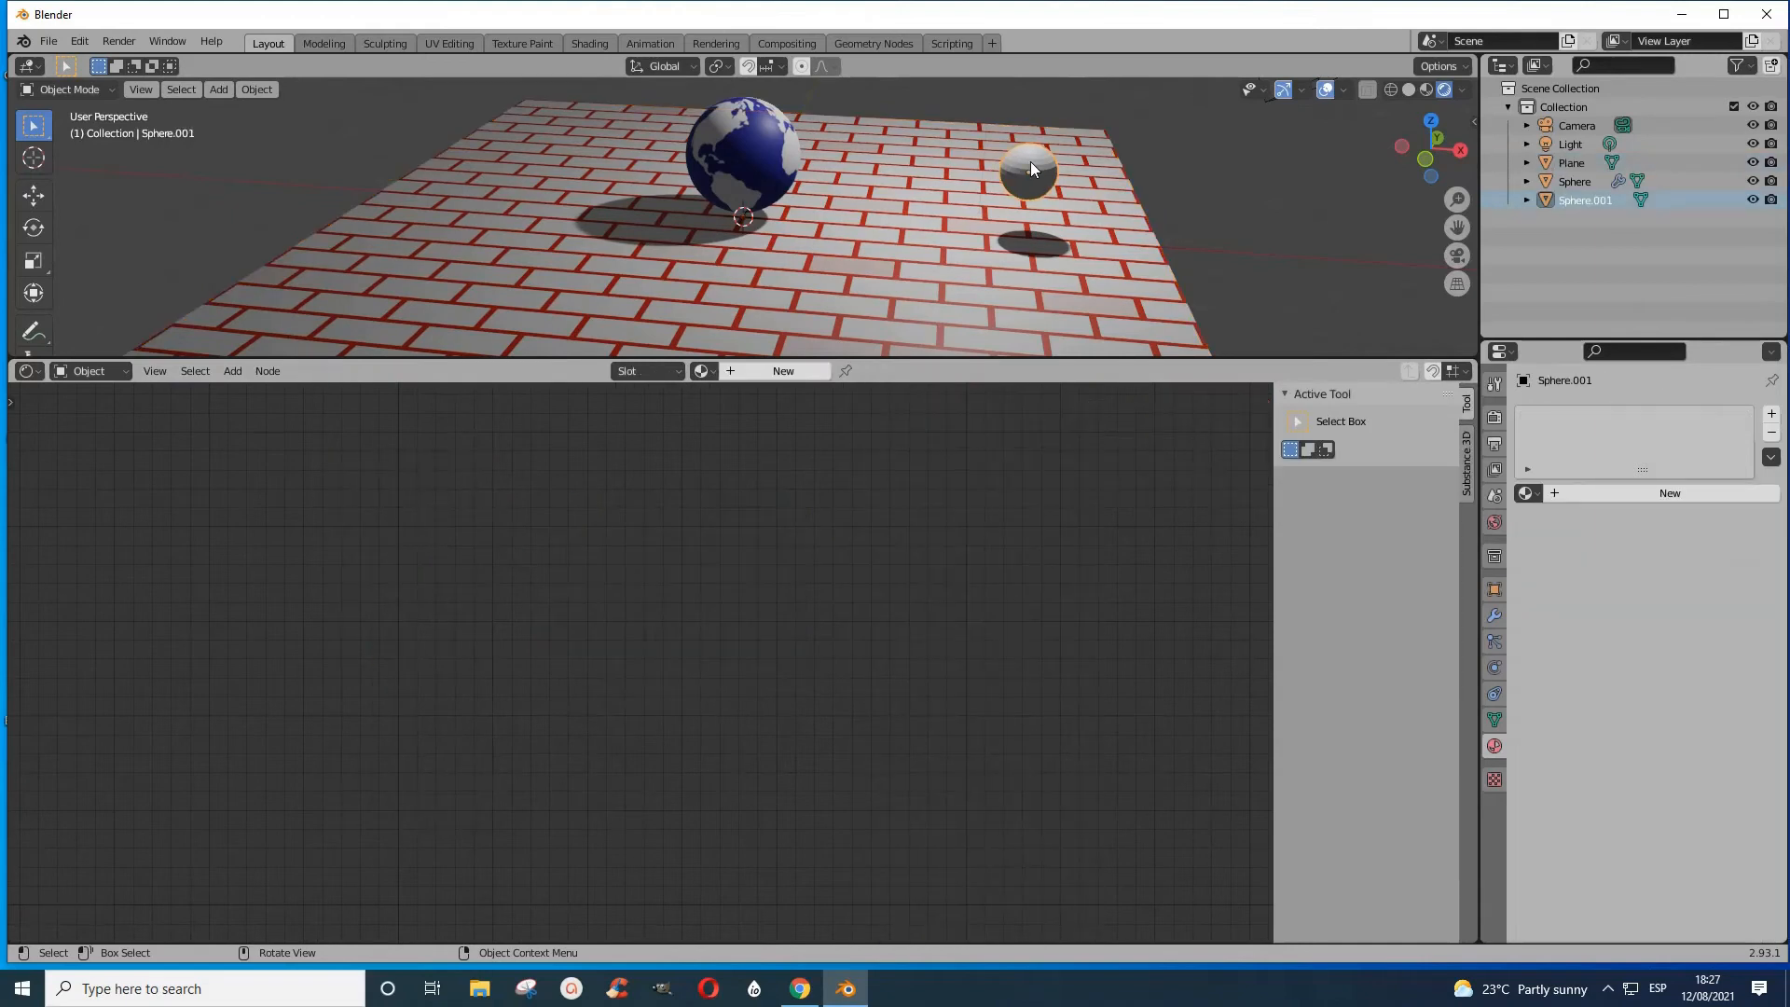
{"action": "right_click", "coordinate": [1031, 165]}
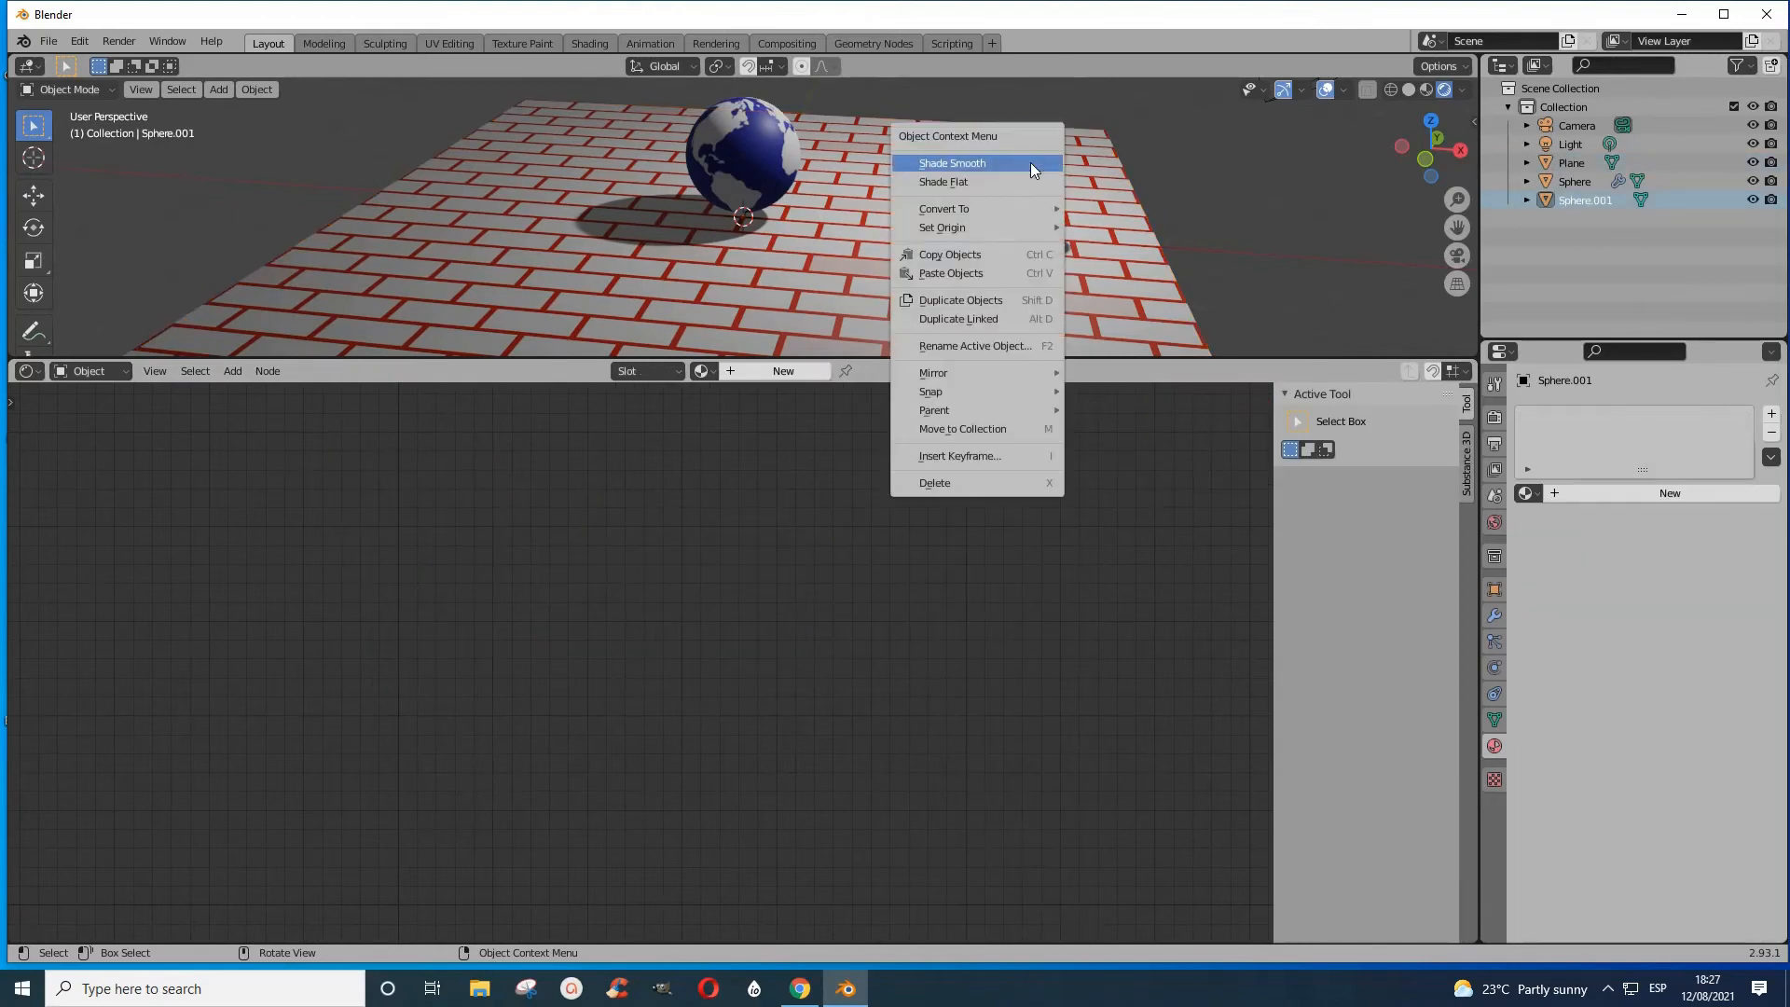
{"action": "left_click", "coordinate": [977, 159]}
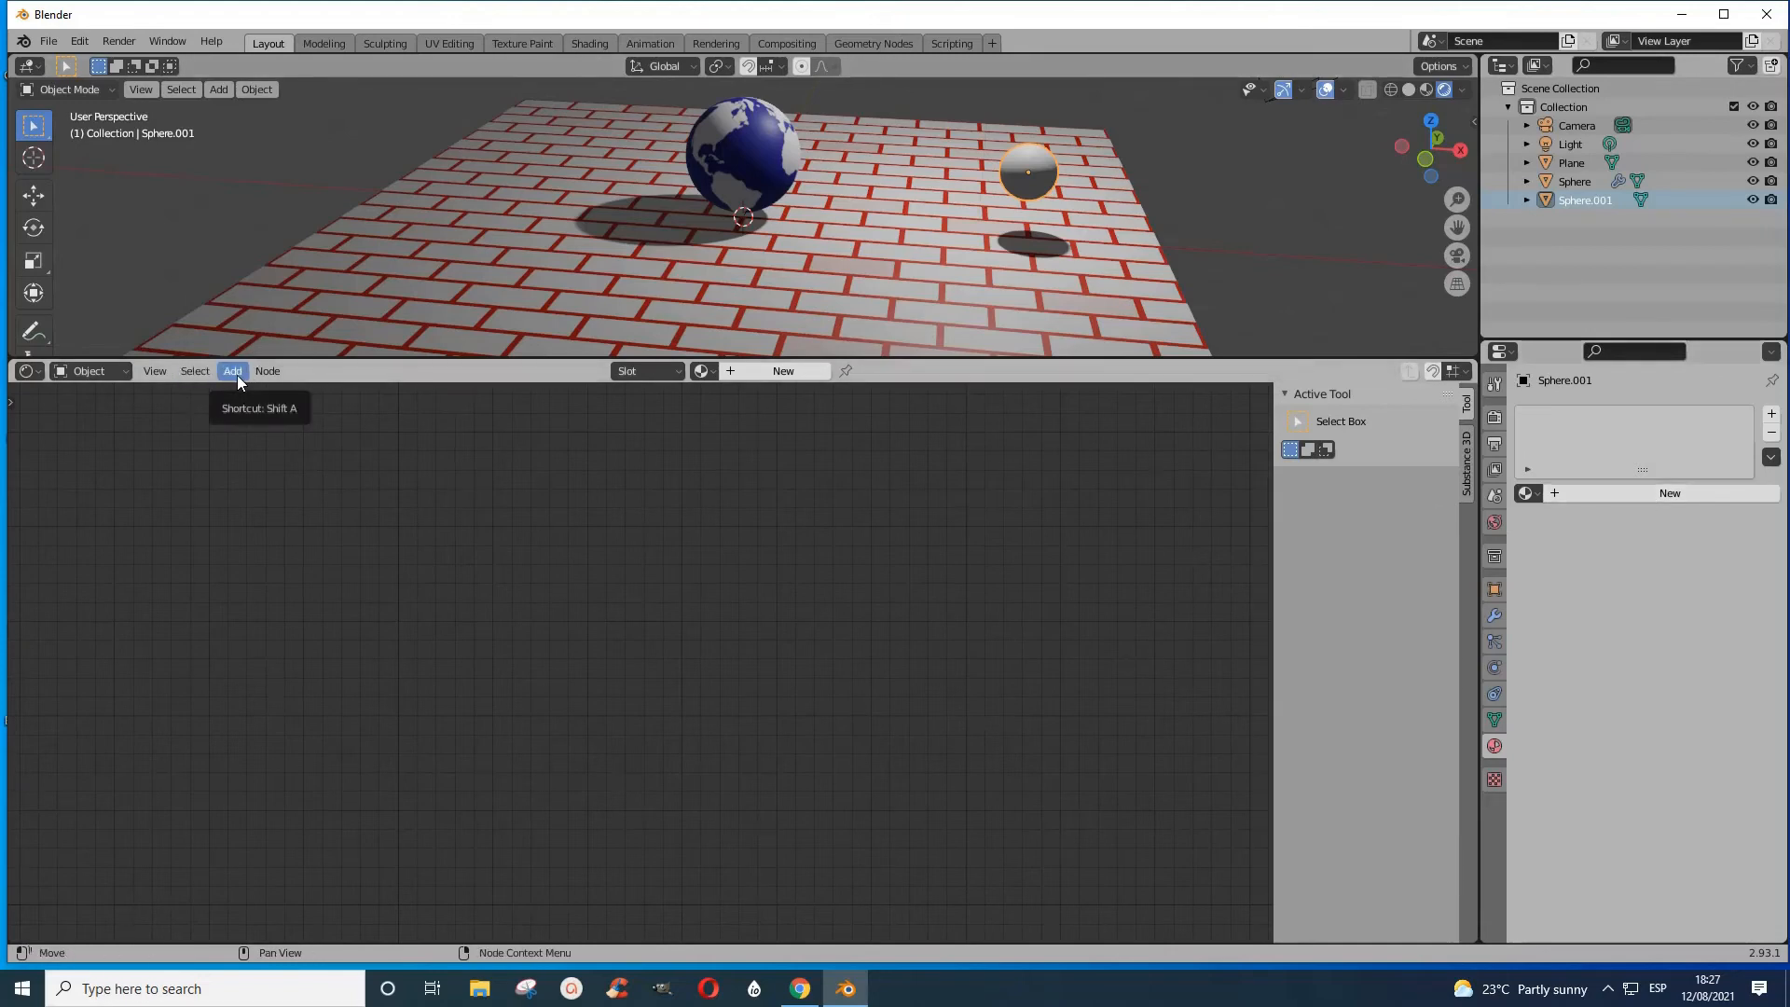
{"action": "left_click", "coordinate": [797, 371]}
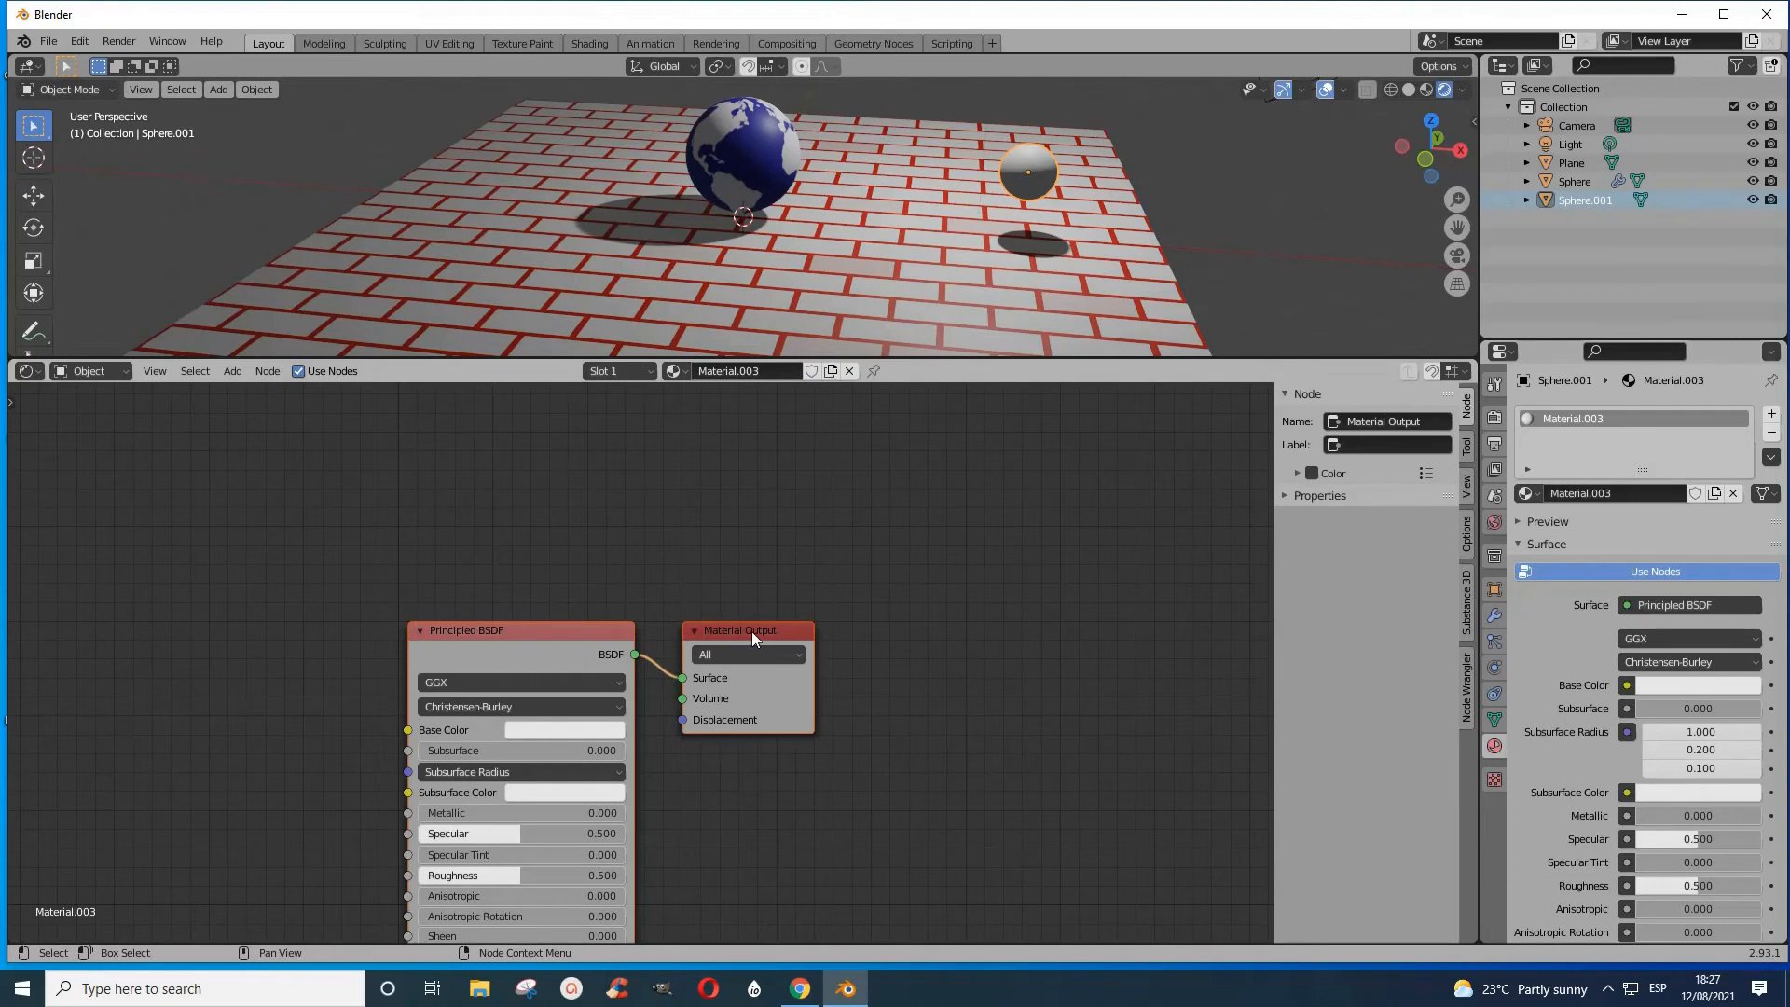
{"action": "left_click_drag", "start_coordinate": [752, 630], "coordinate": [1058, 413]}
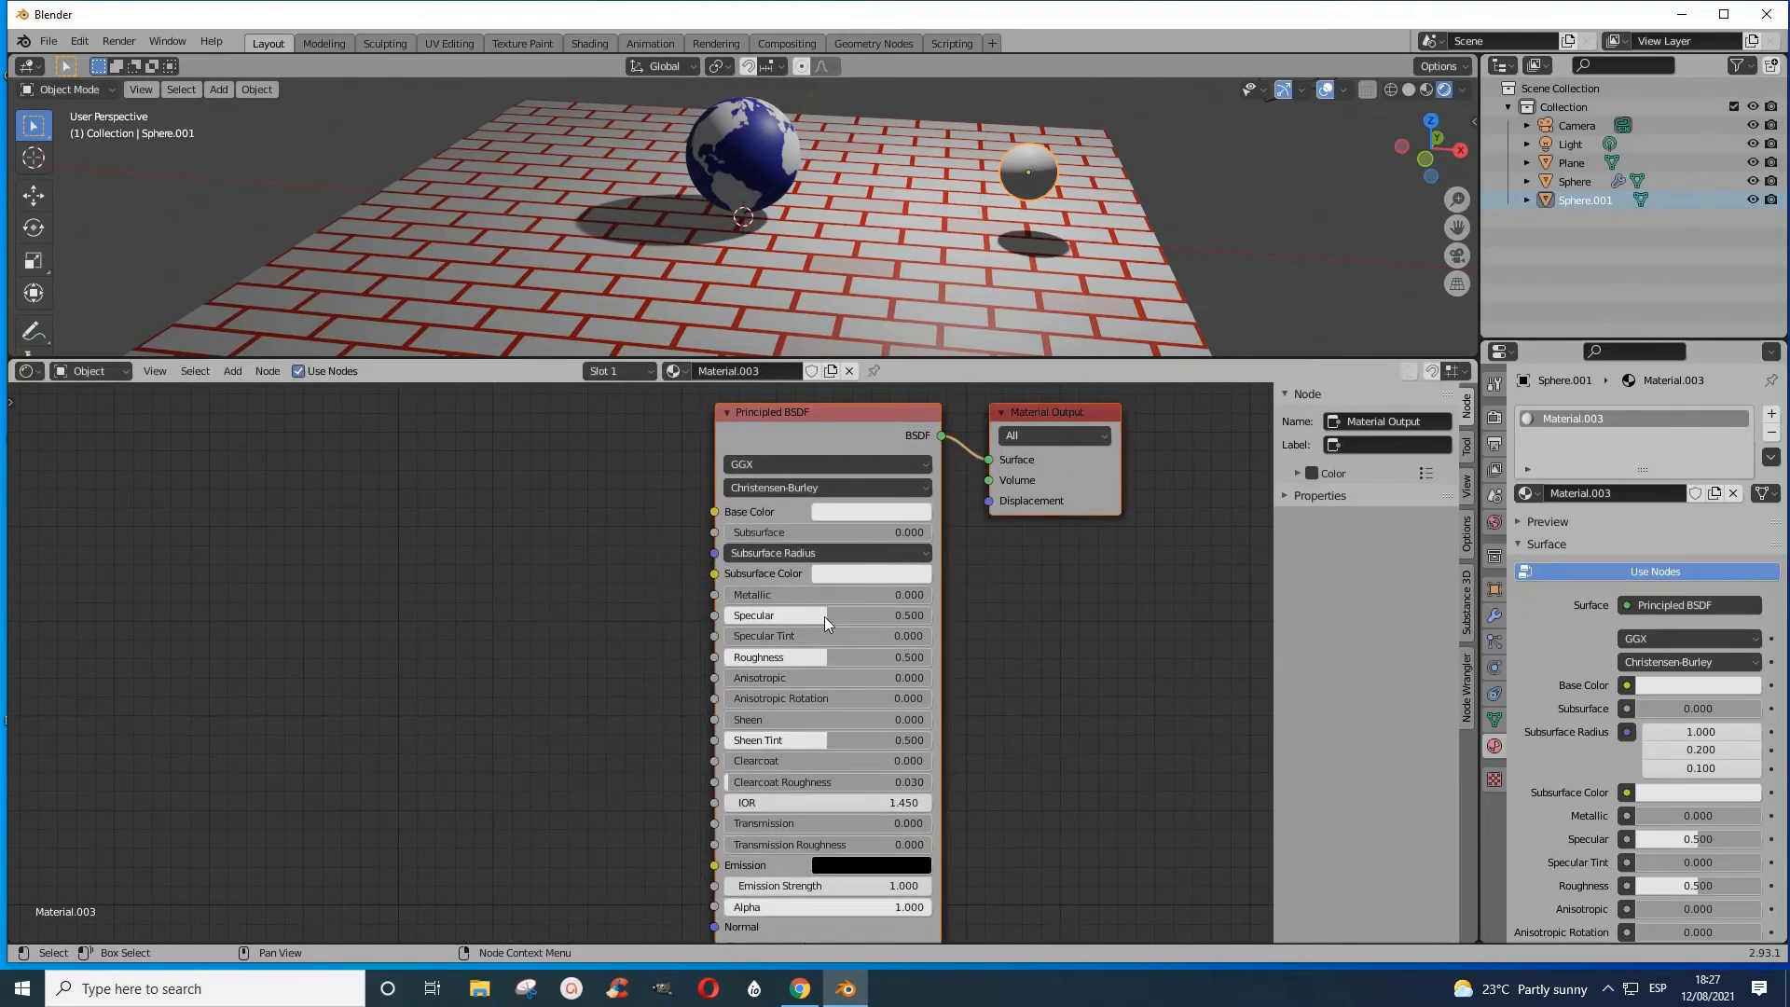
- Add an Environment Texture node to the small sphere's material, placed before the Principled BSDF
{"action": "left_click", "coordinate": [232, 373]}
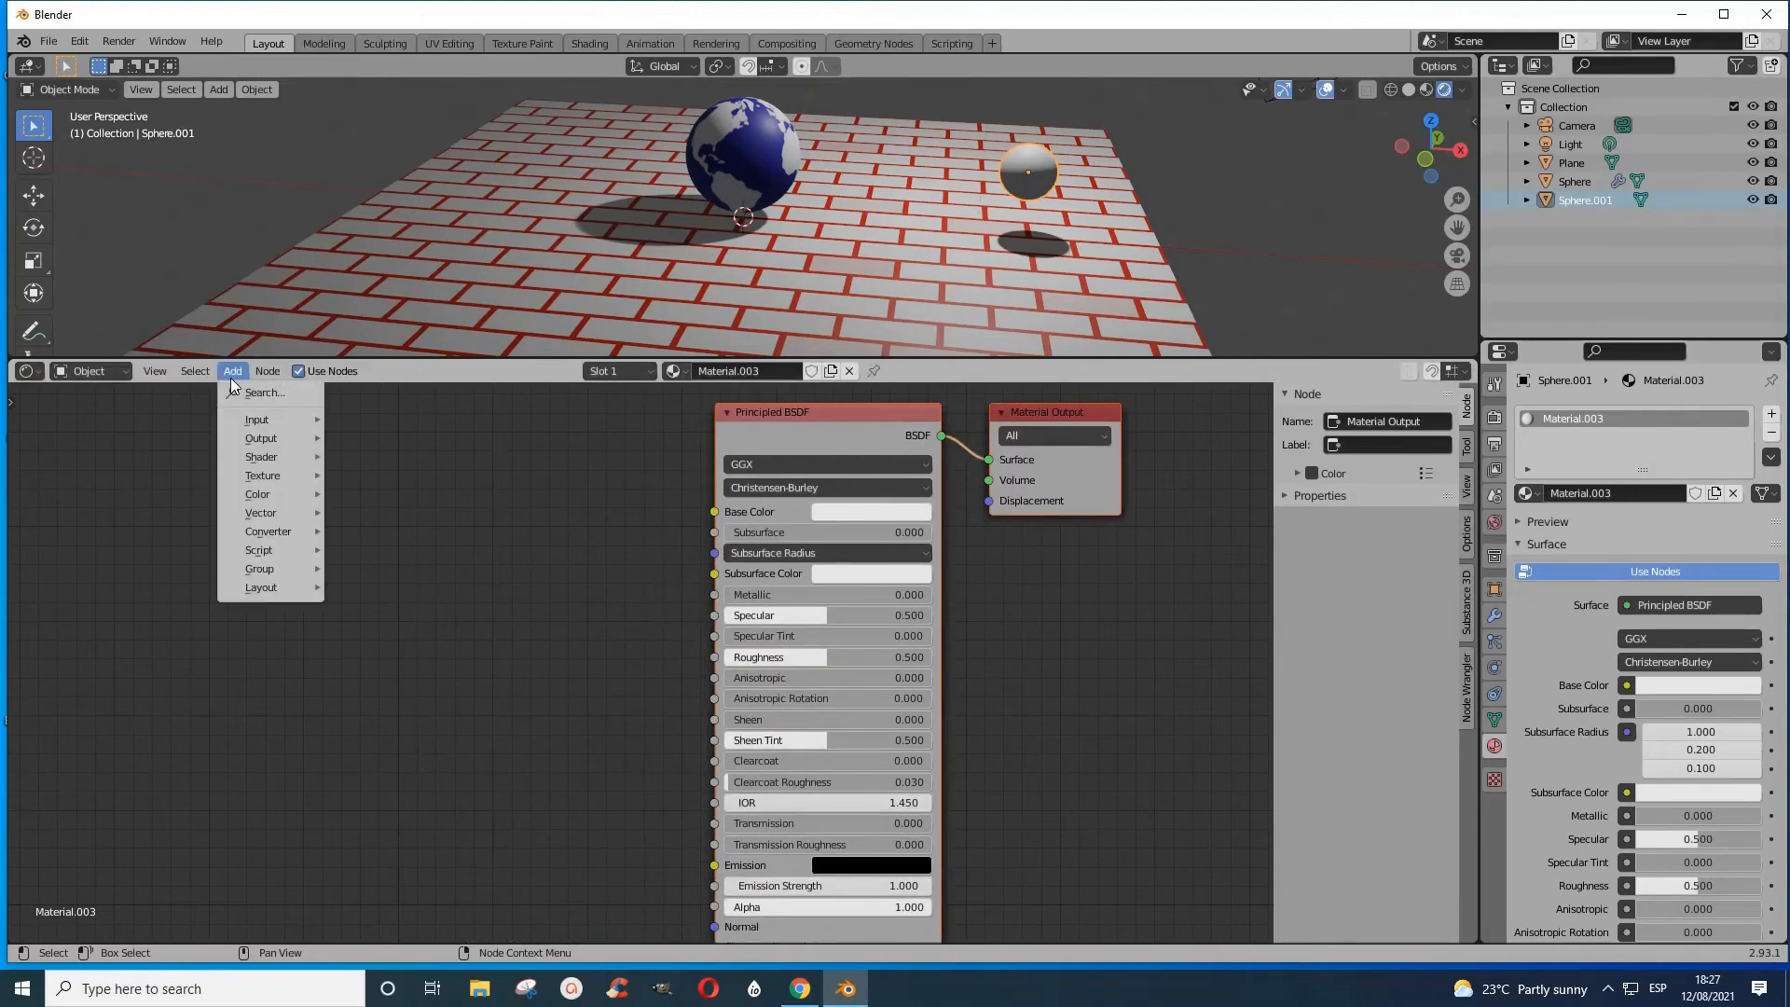
{"action": "mouse_move", "coordinate": [283, 457]}
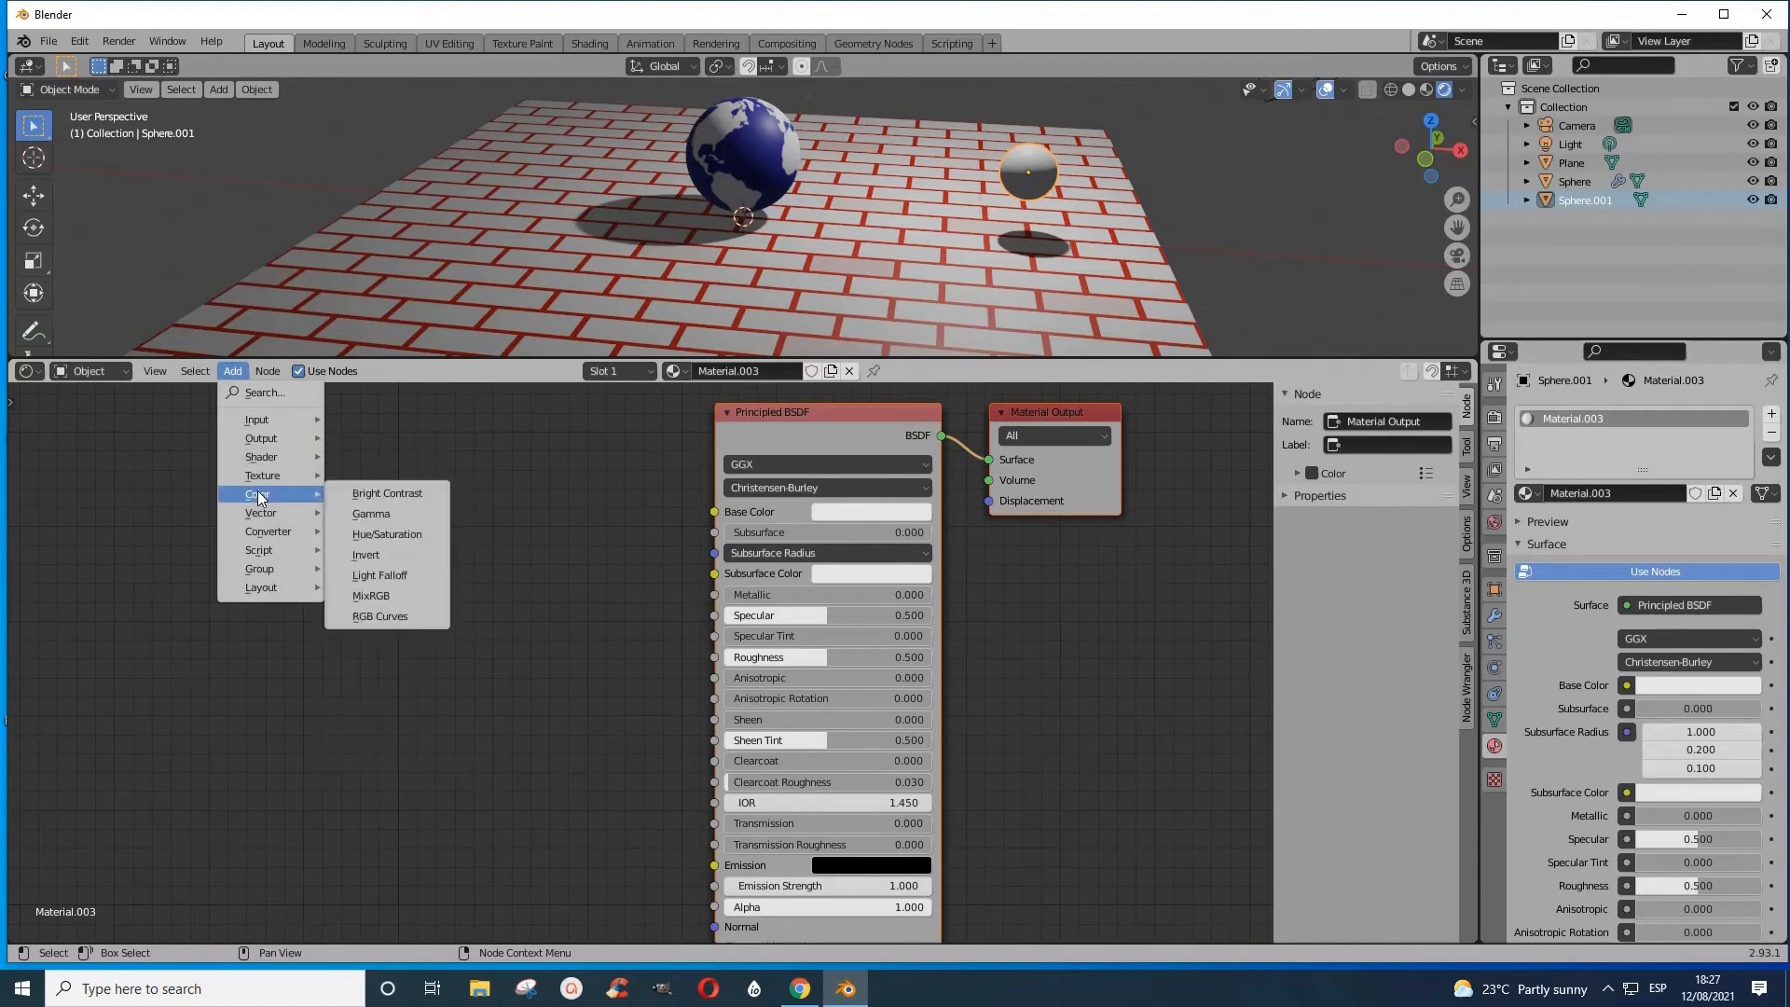
{"action": "mouse_move", "coordinate": [263, 487]}
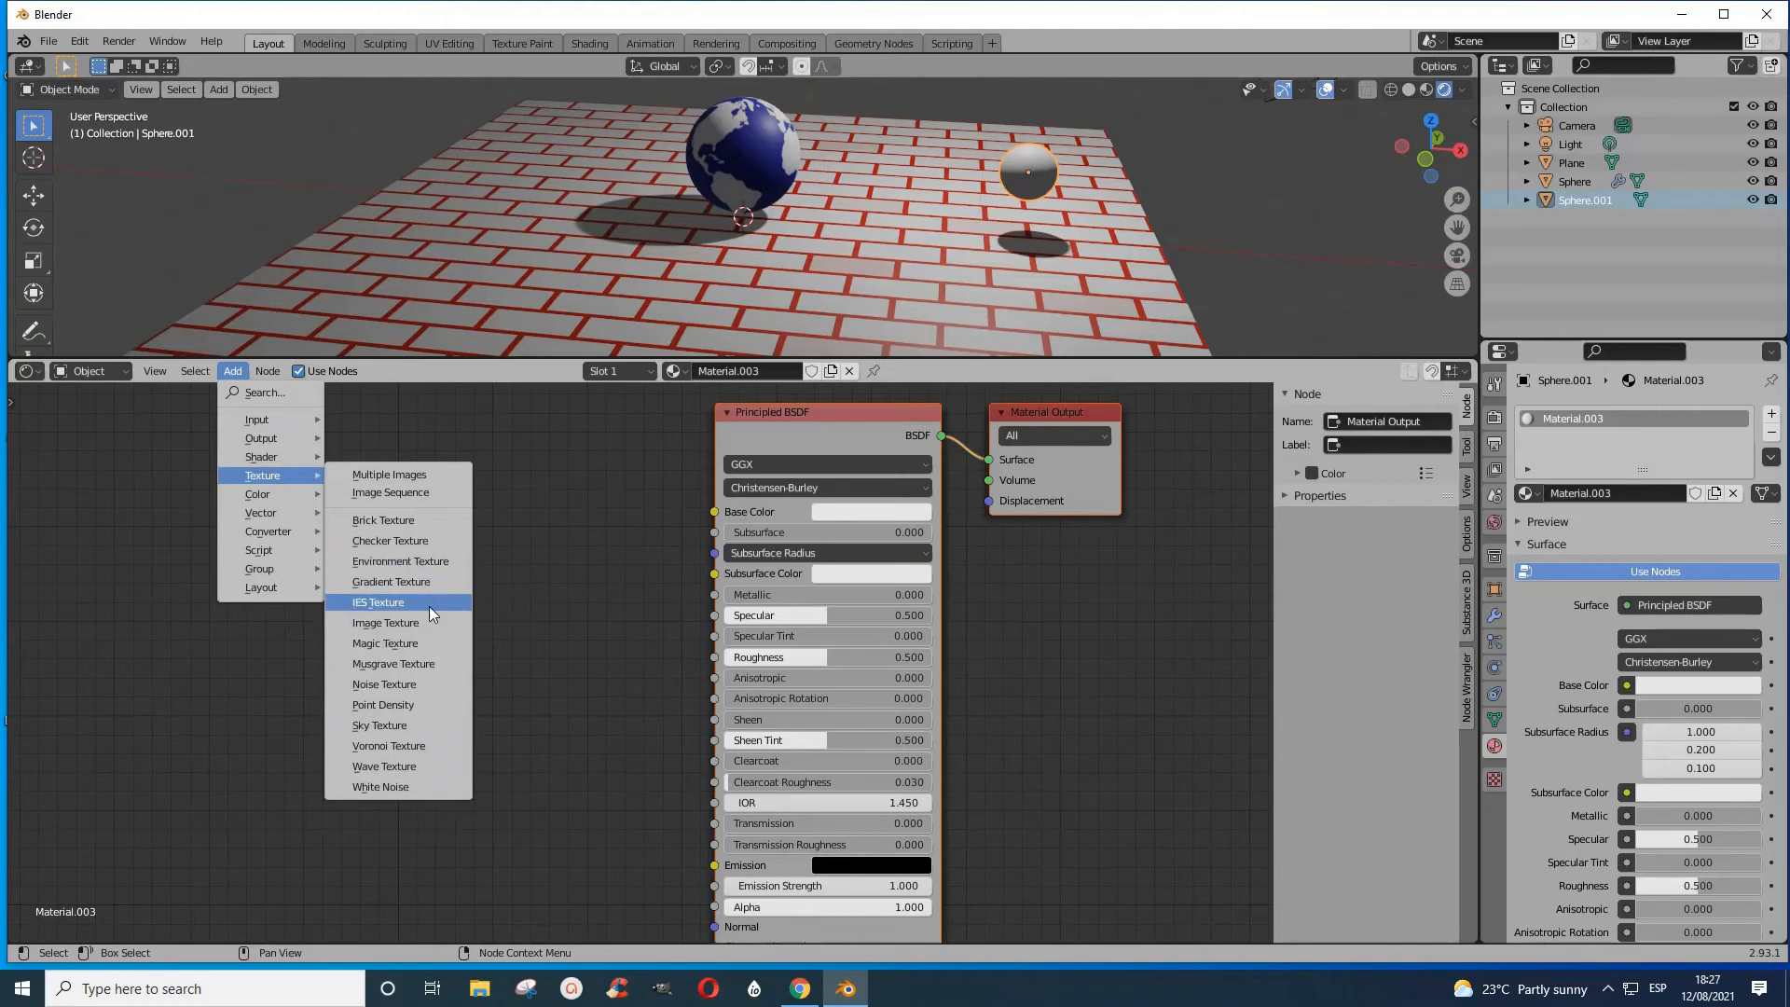
{"action": "left_click", "coordinate": [414, 560]}
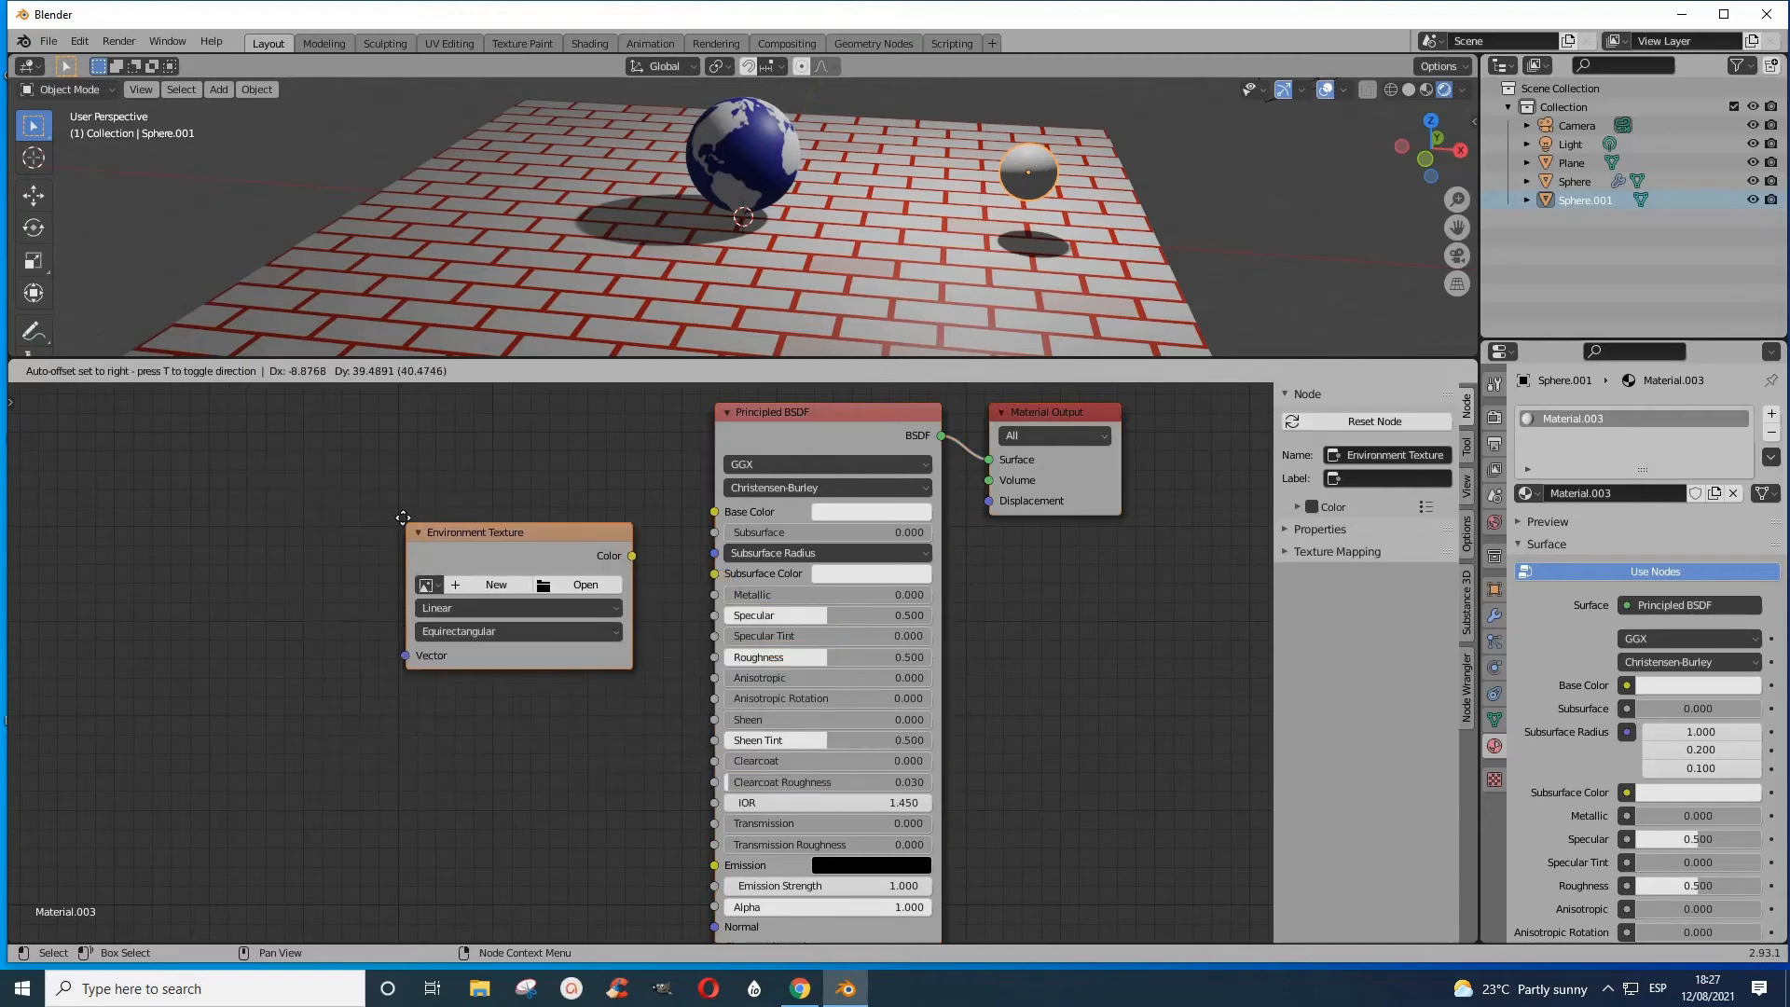
{"action": "left_click", "coordinate": [576, 582]}
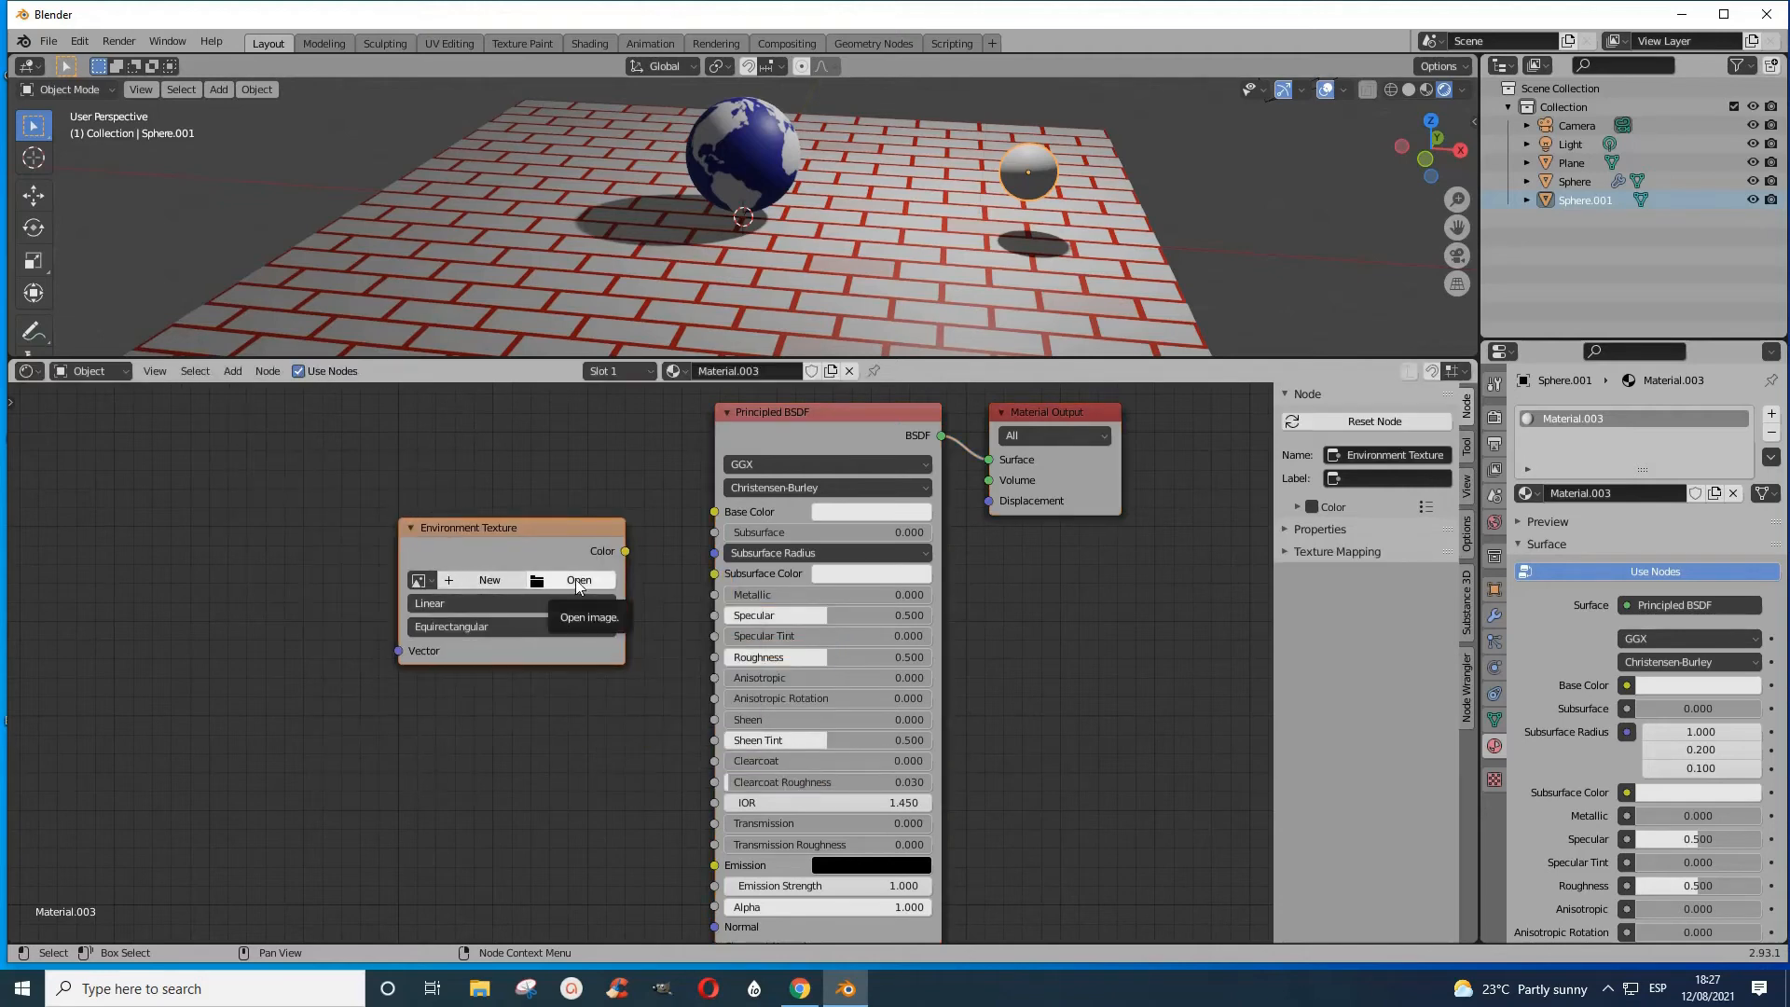
- Load sunset-768759.jpg from the Pixabay folder into the Environment Texture and connect its Color output to the Principled BSDF's Base Color
{"action": "left_click", "coordinate": [578, 582]}
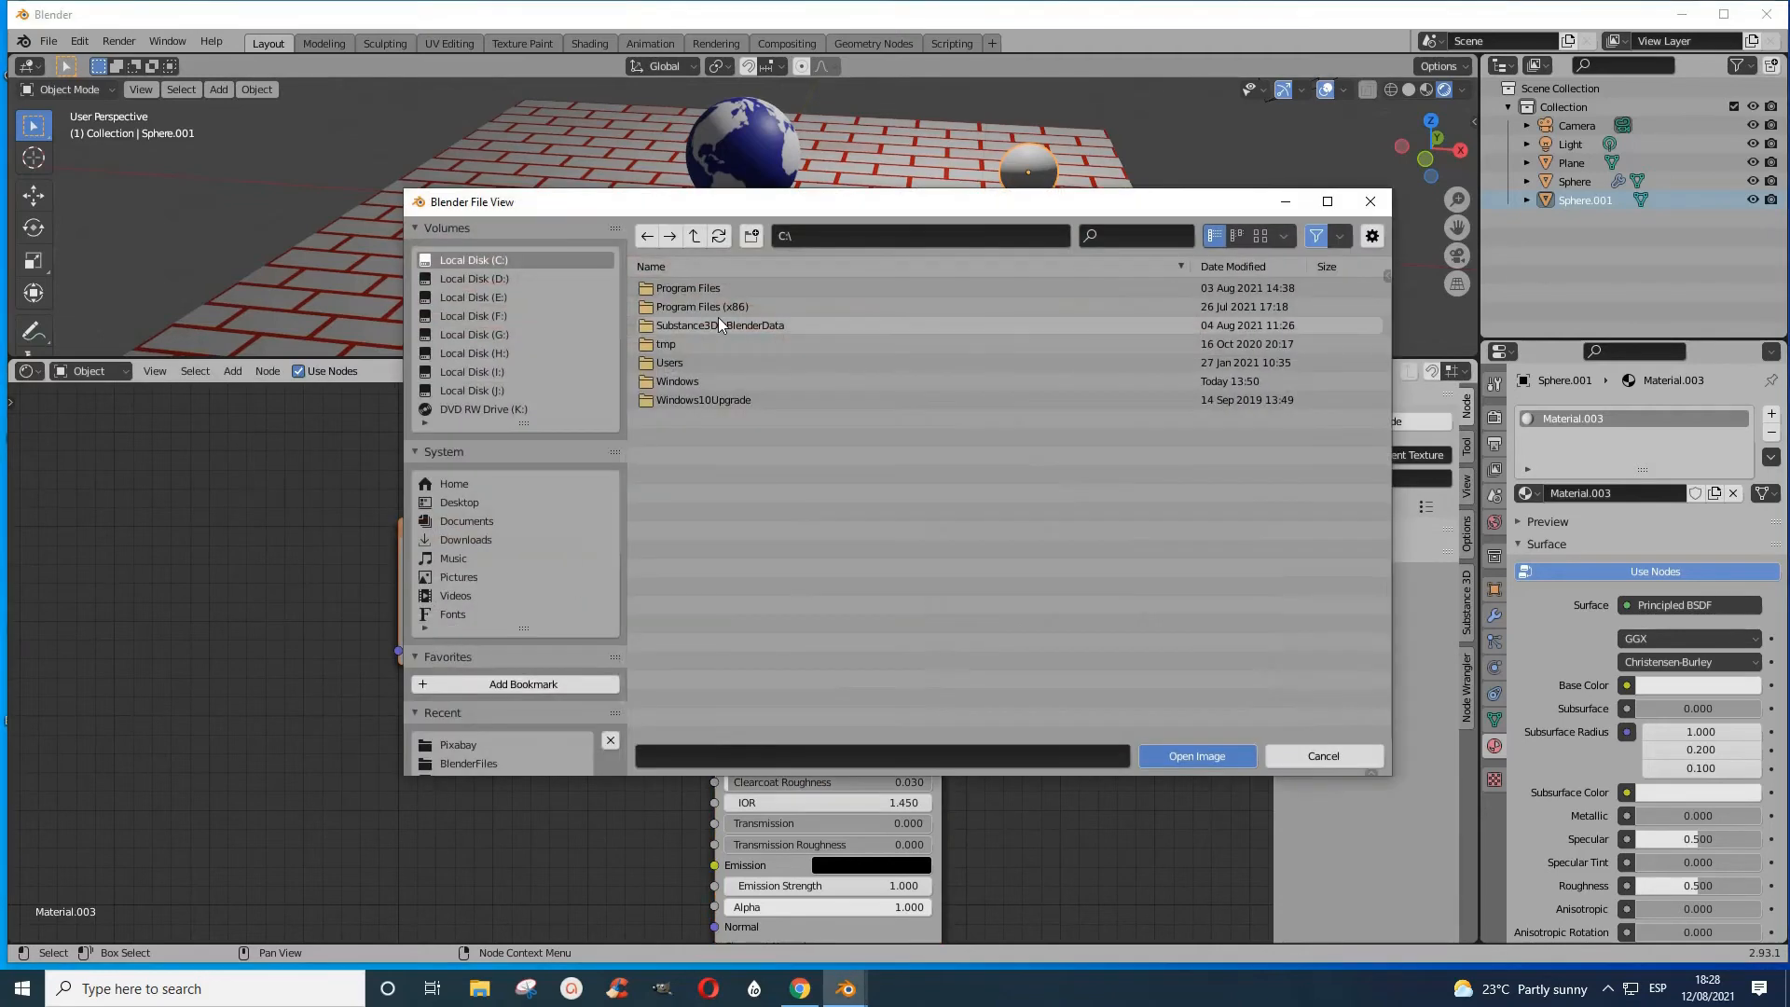
{"action": "left_click", "coordinate": [453, 742]}
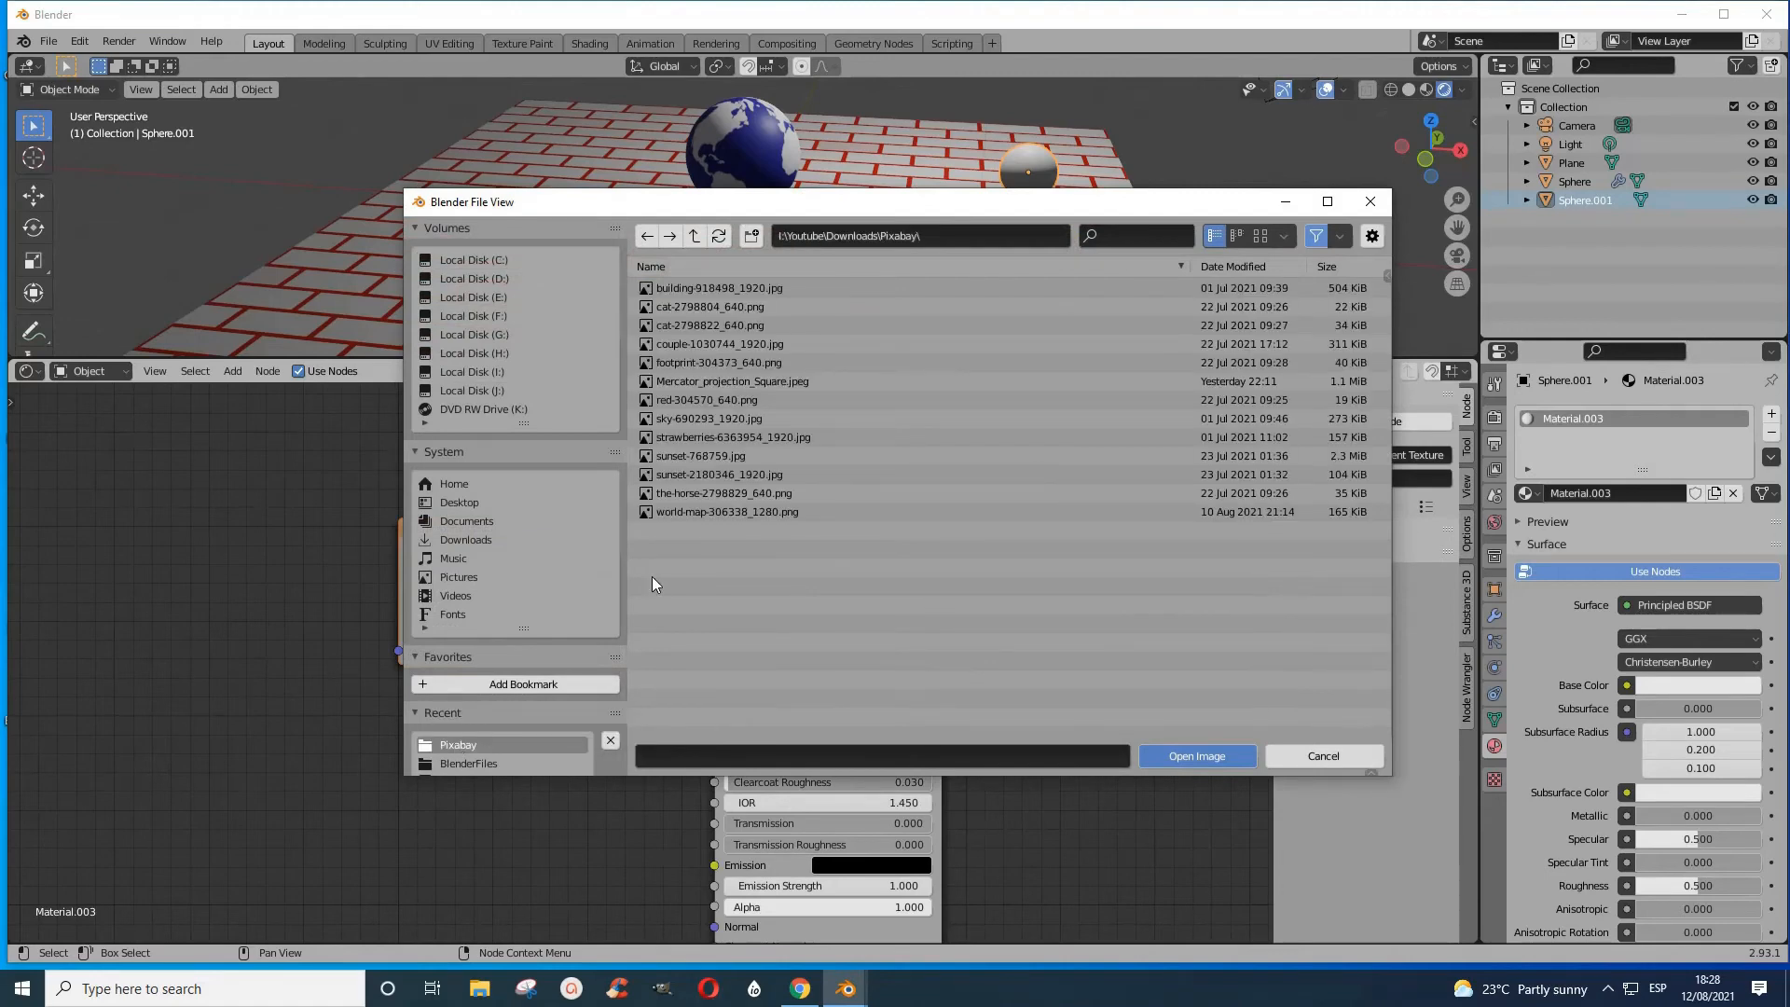
{"action": "left_click", "coordinate": [708, 476]}
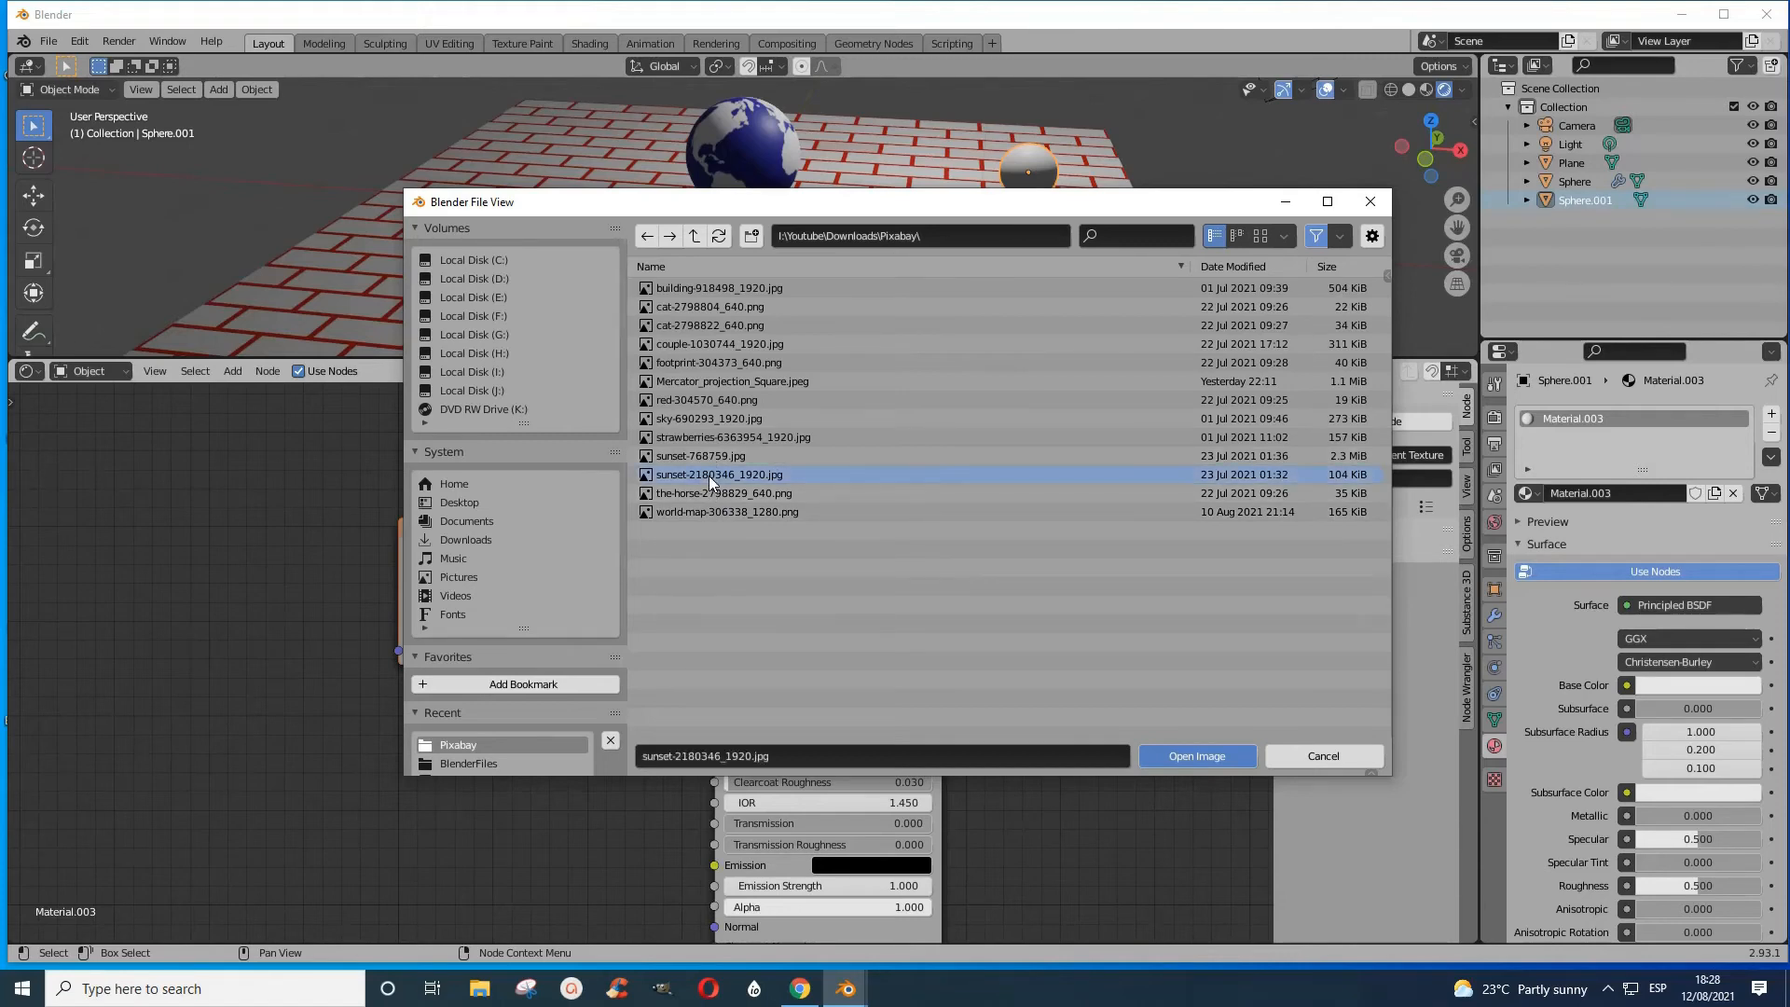
{"action": "left_click", "coordinate": [720, 455]}
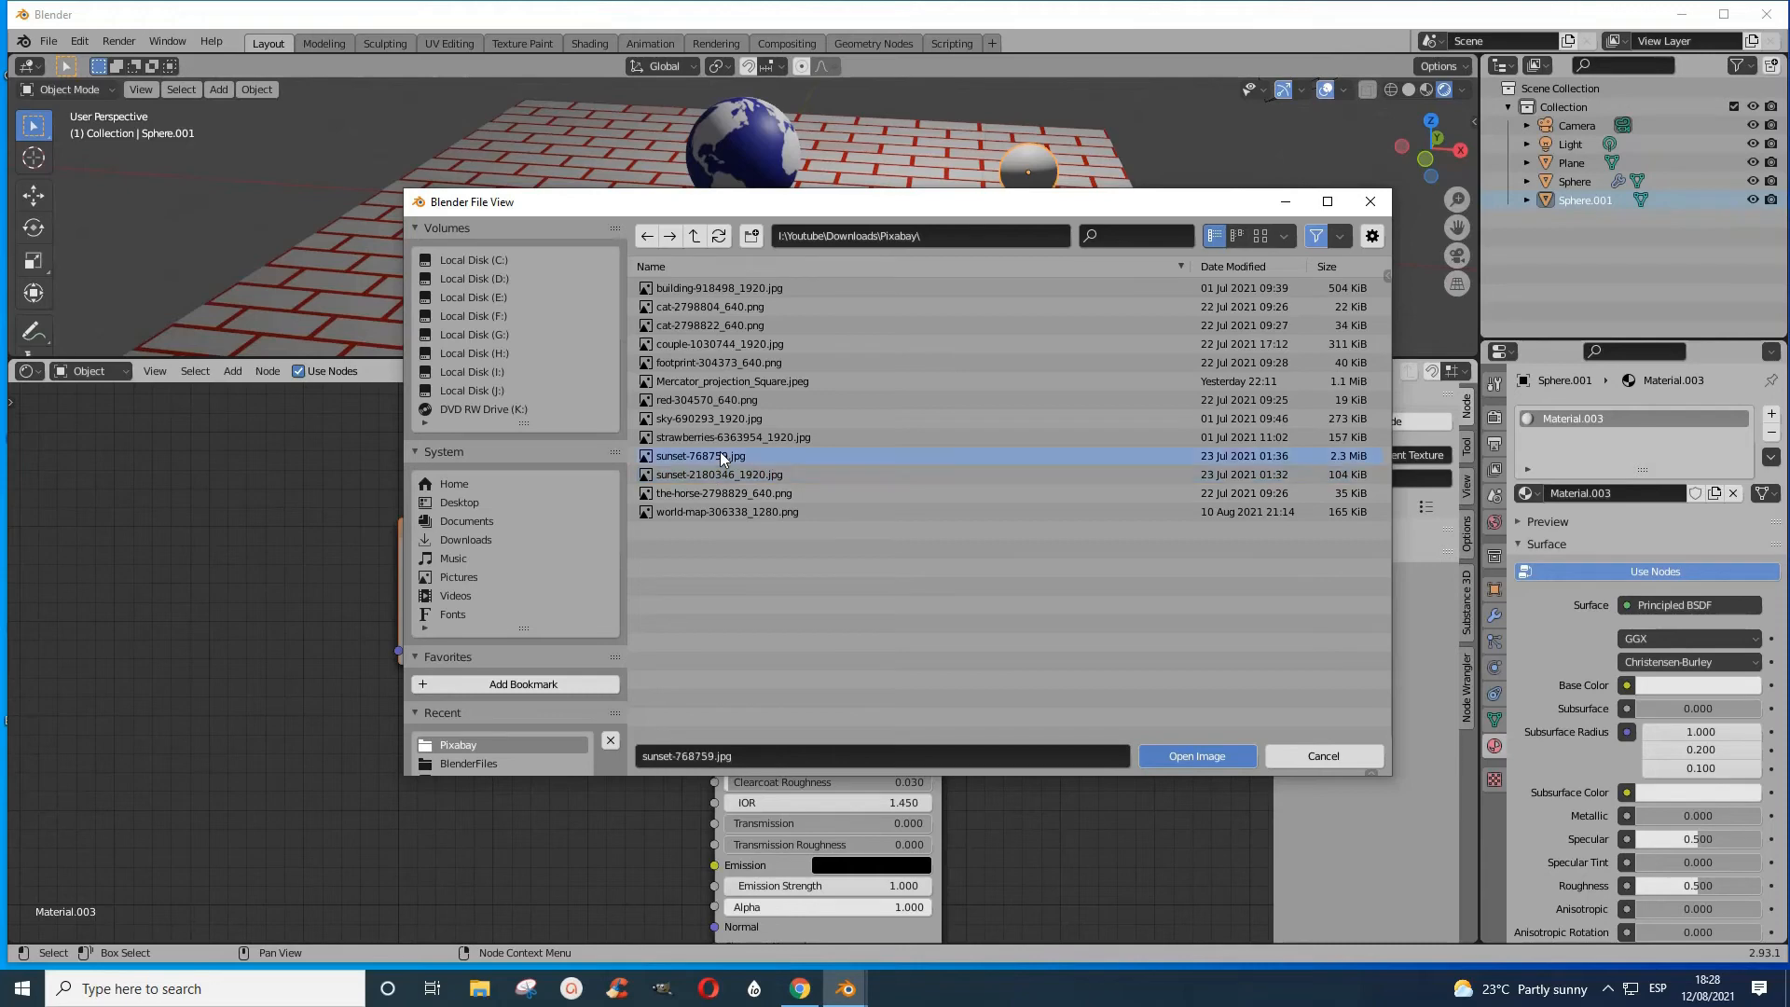
{"action": "left_click", "coordinate": [1205, 757]}
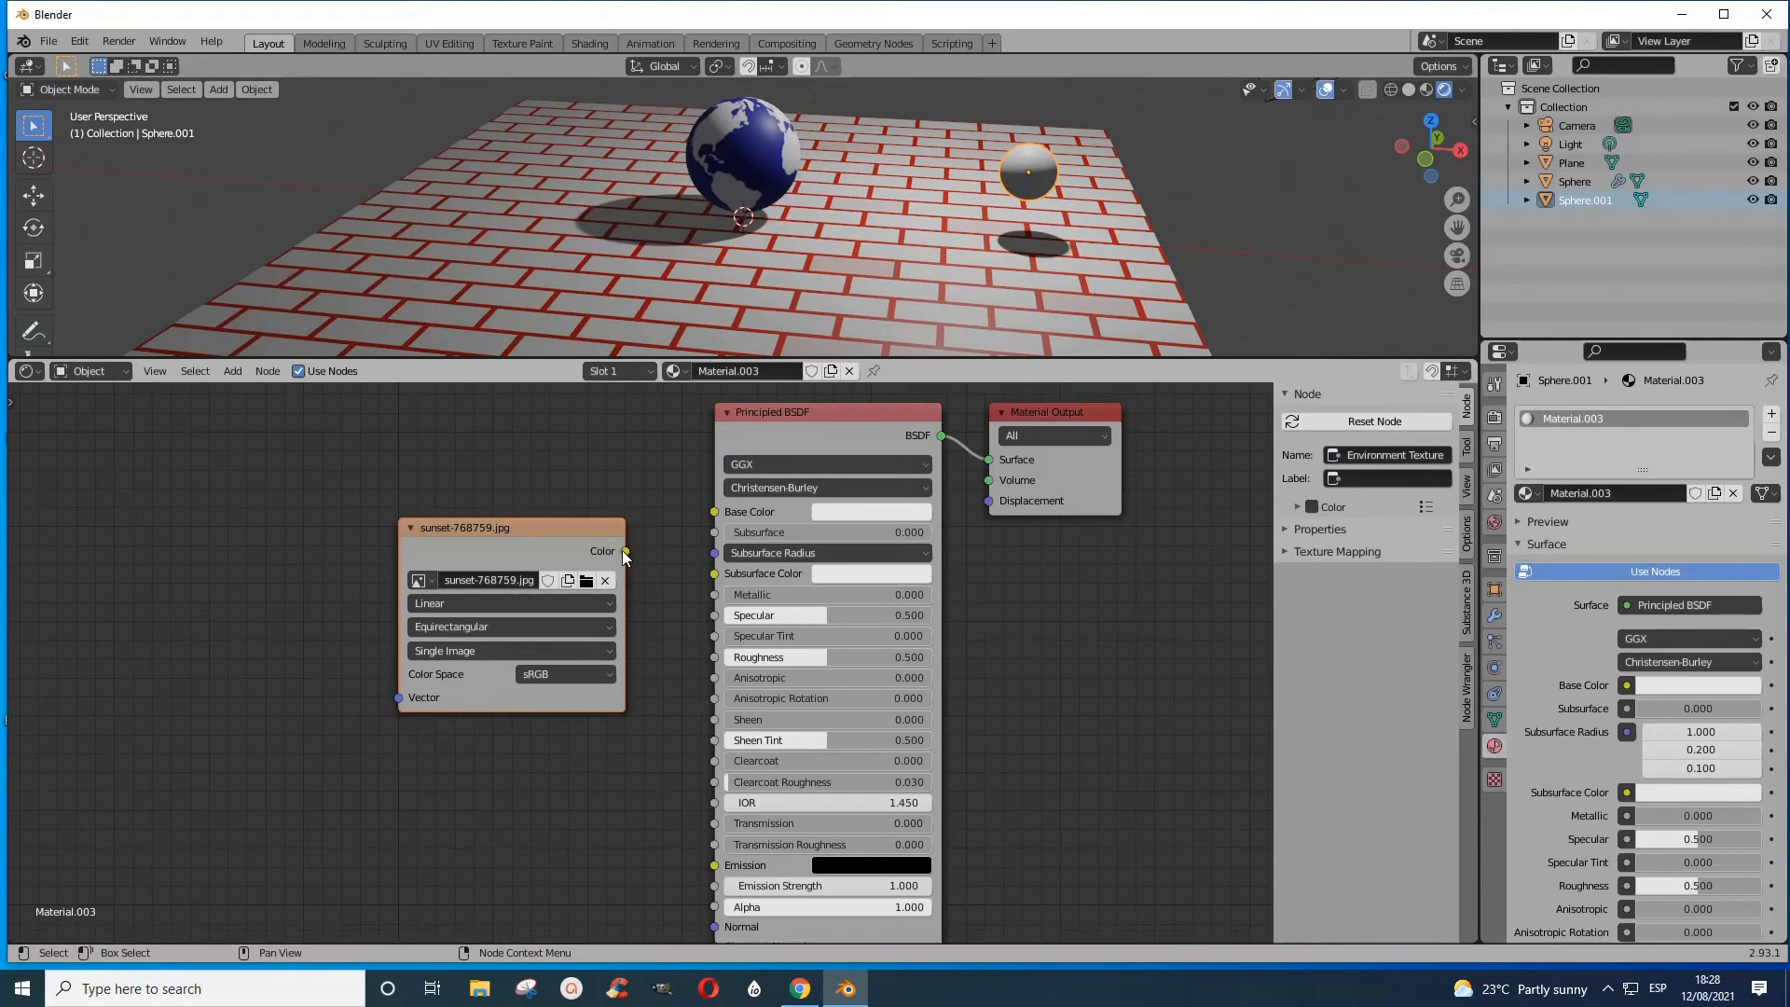
{"action": "left_click_drag", "start_coordinate": [624, 551], "coordinate": [716, 520]}
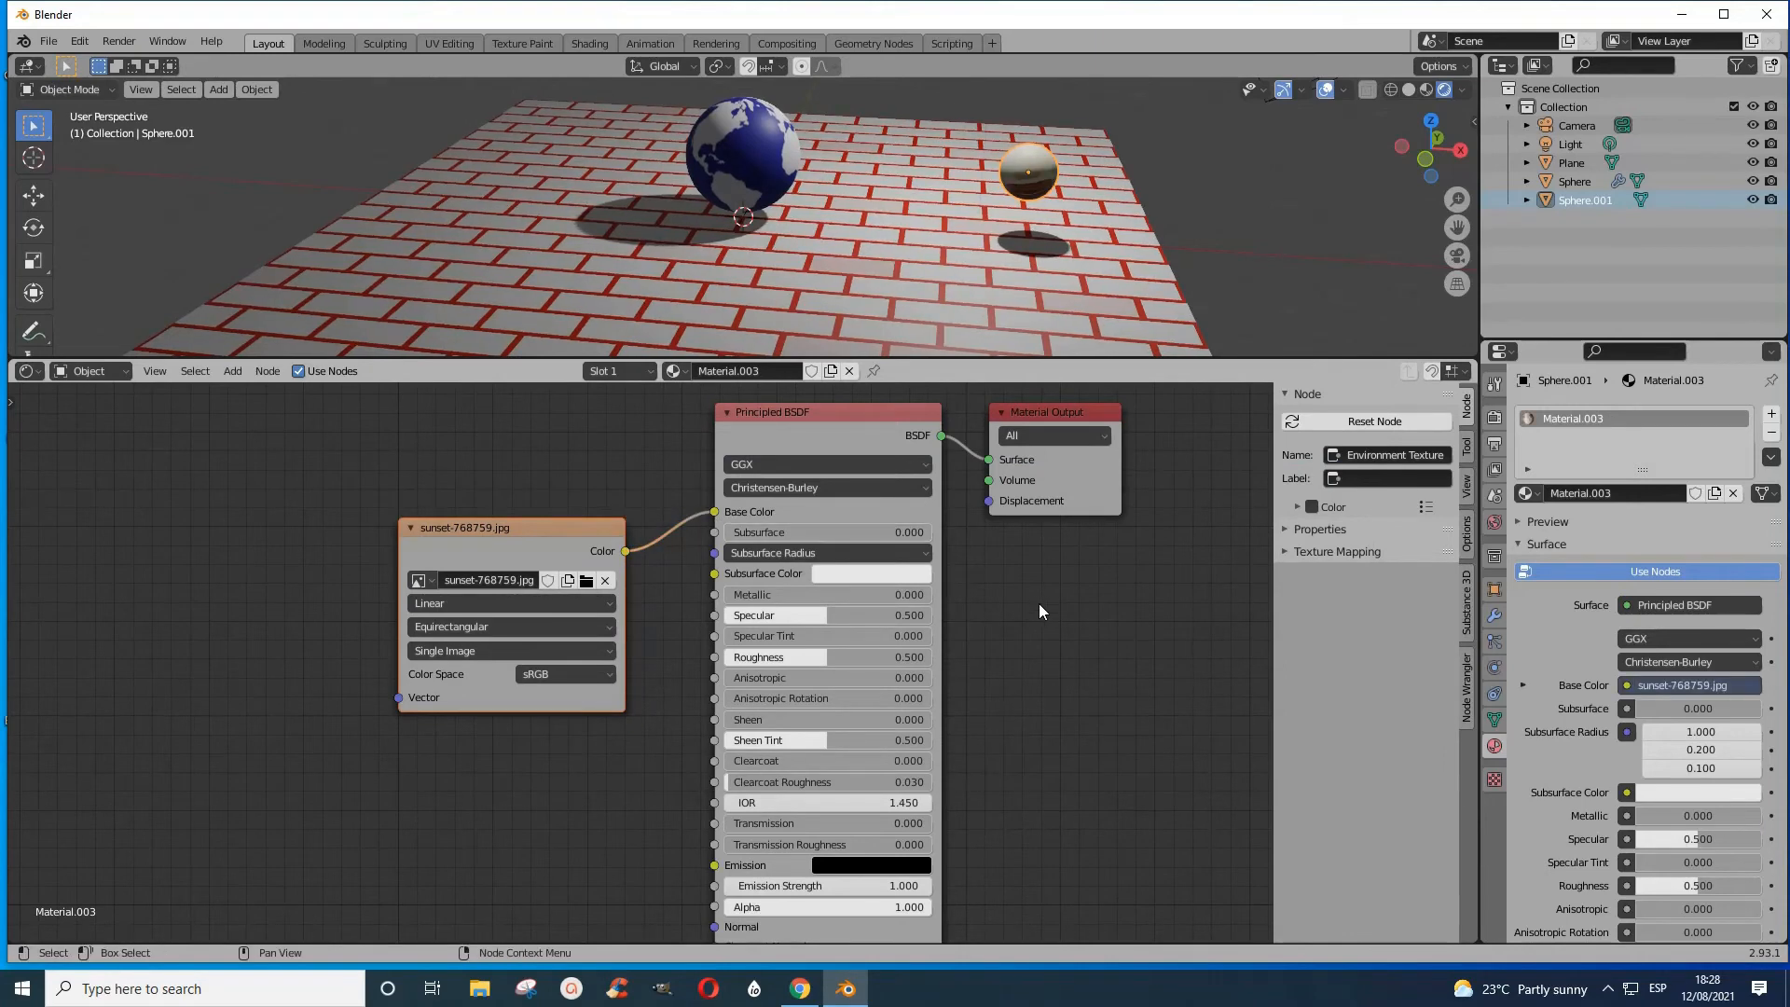
- Enlarge the 3D viewport and snap the 3D cursor to the center of the globe's selected mesh, returning to Object Mode
{"action": "left_click_drag", "start_coordinate": [839, 360], "coordinate": [203, 762]}
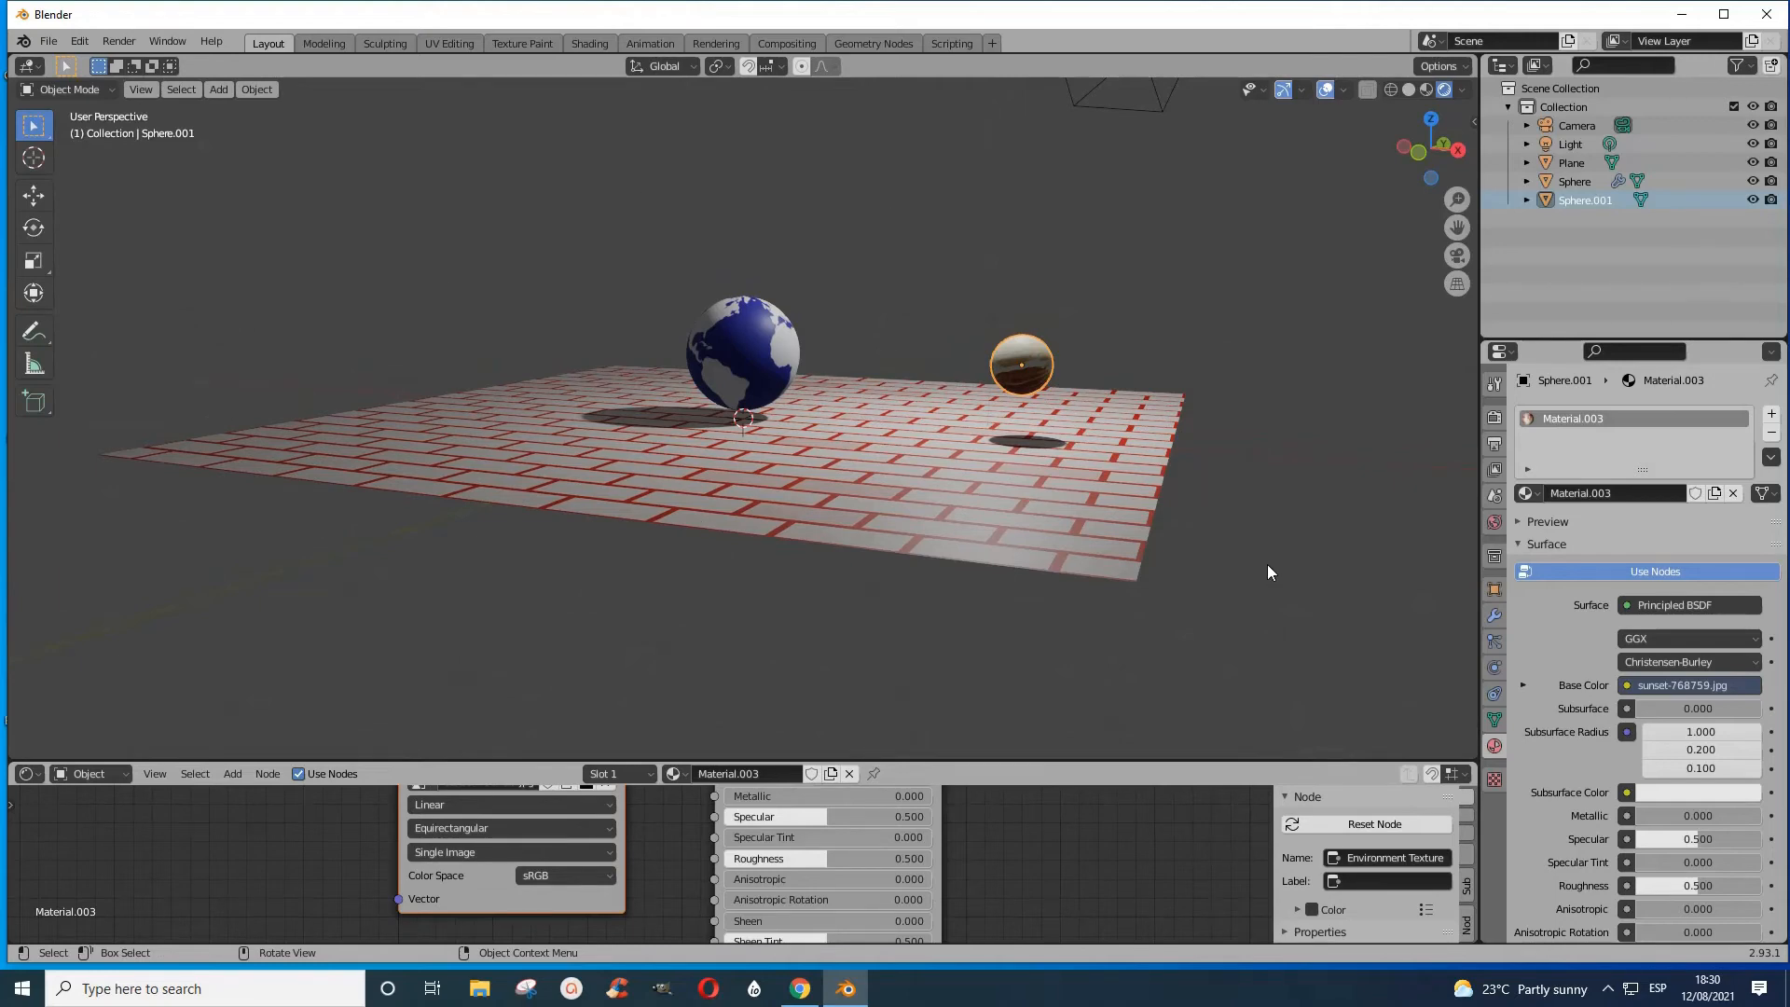
{"action": "middle_click_drag", "start_coordinate": [1268, 566], "coordinate": [1337, 597]}
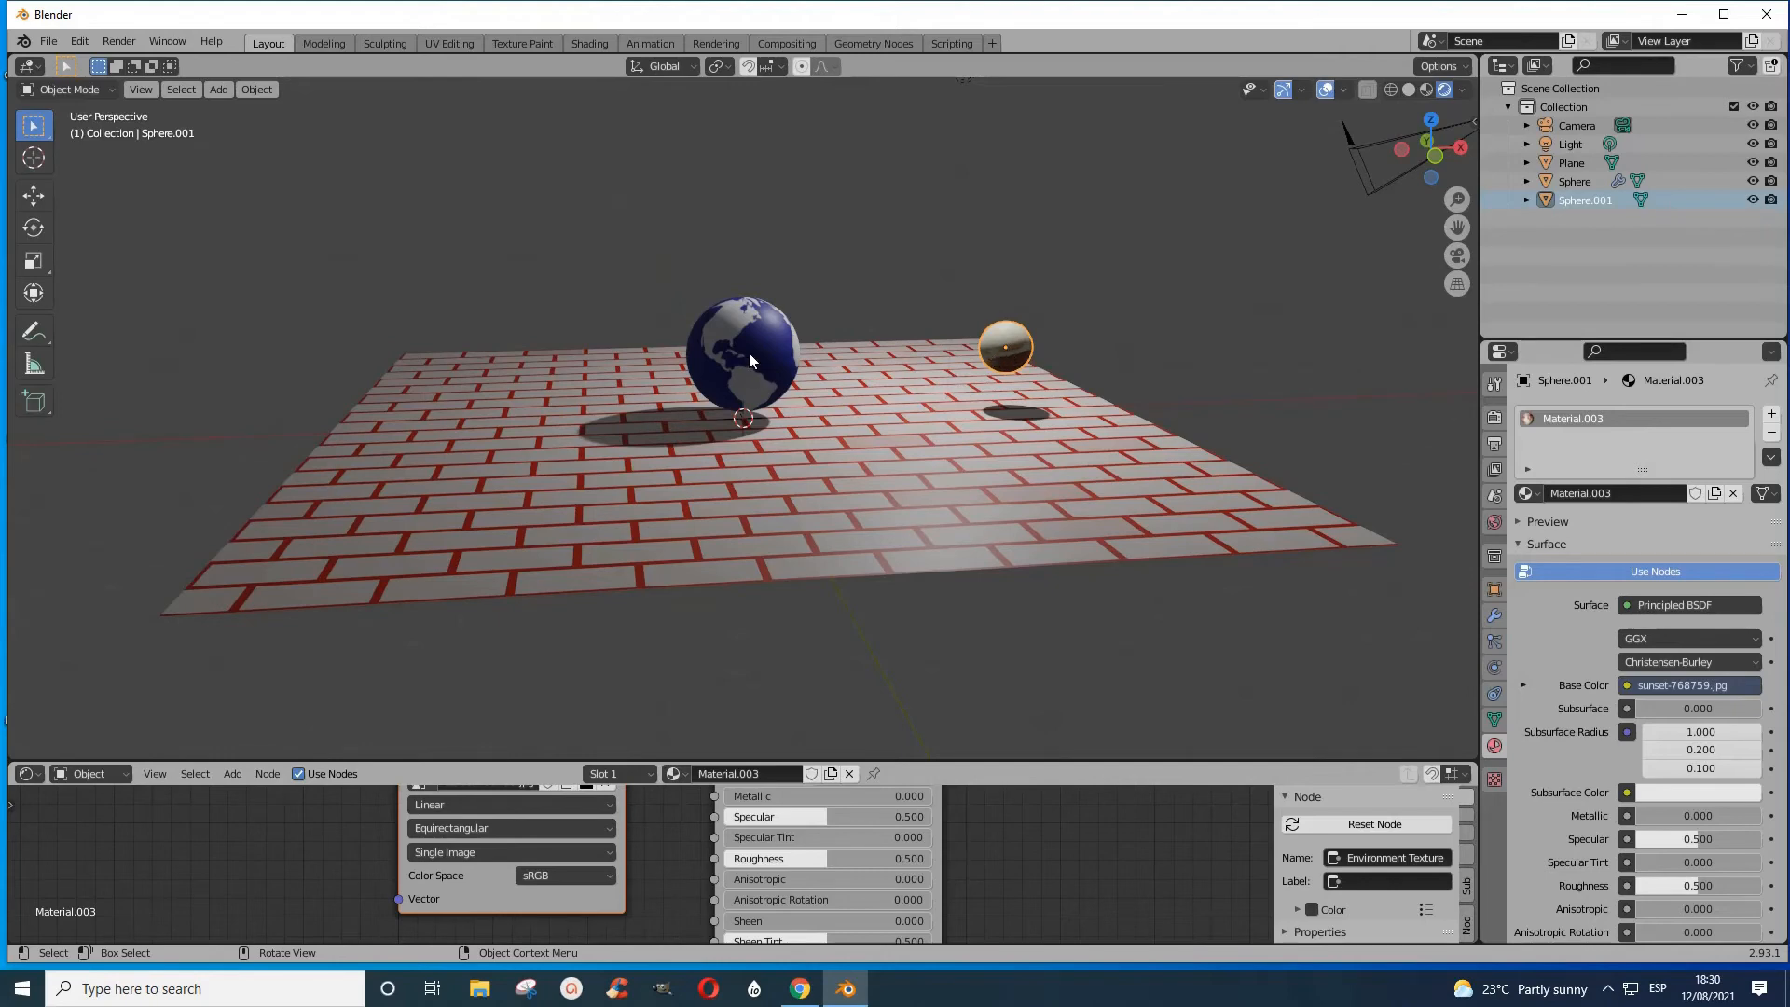
{"action": "left_click", "coordinate": [746, 432]}
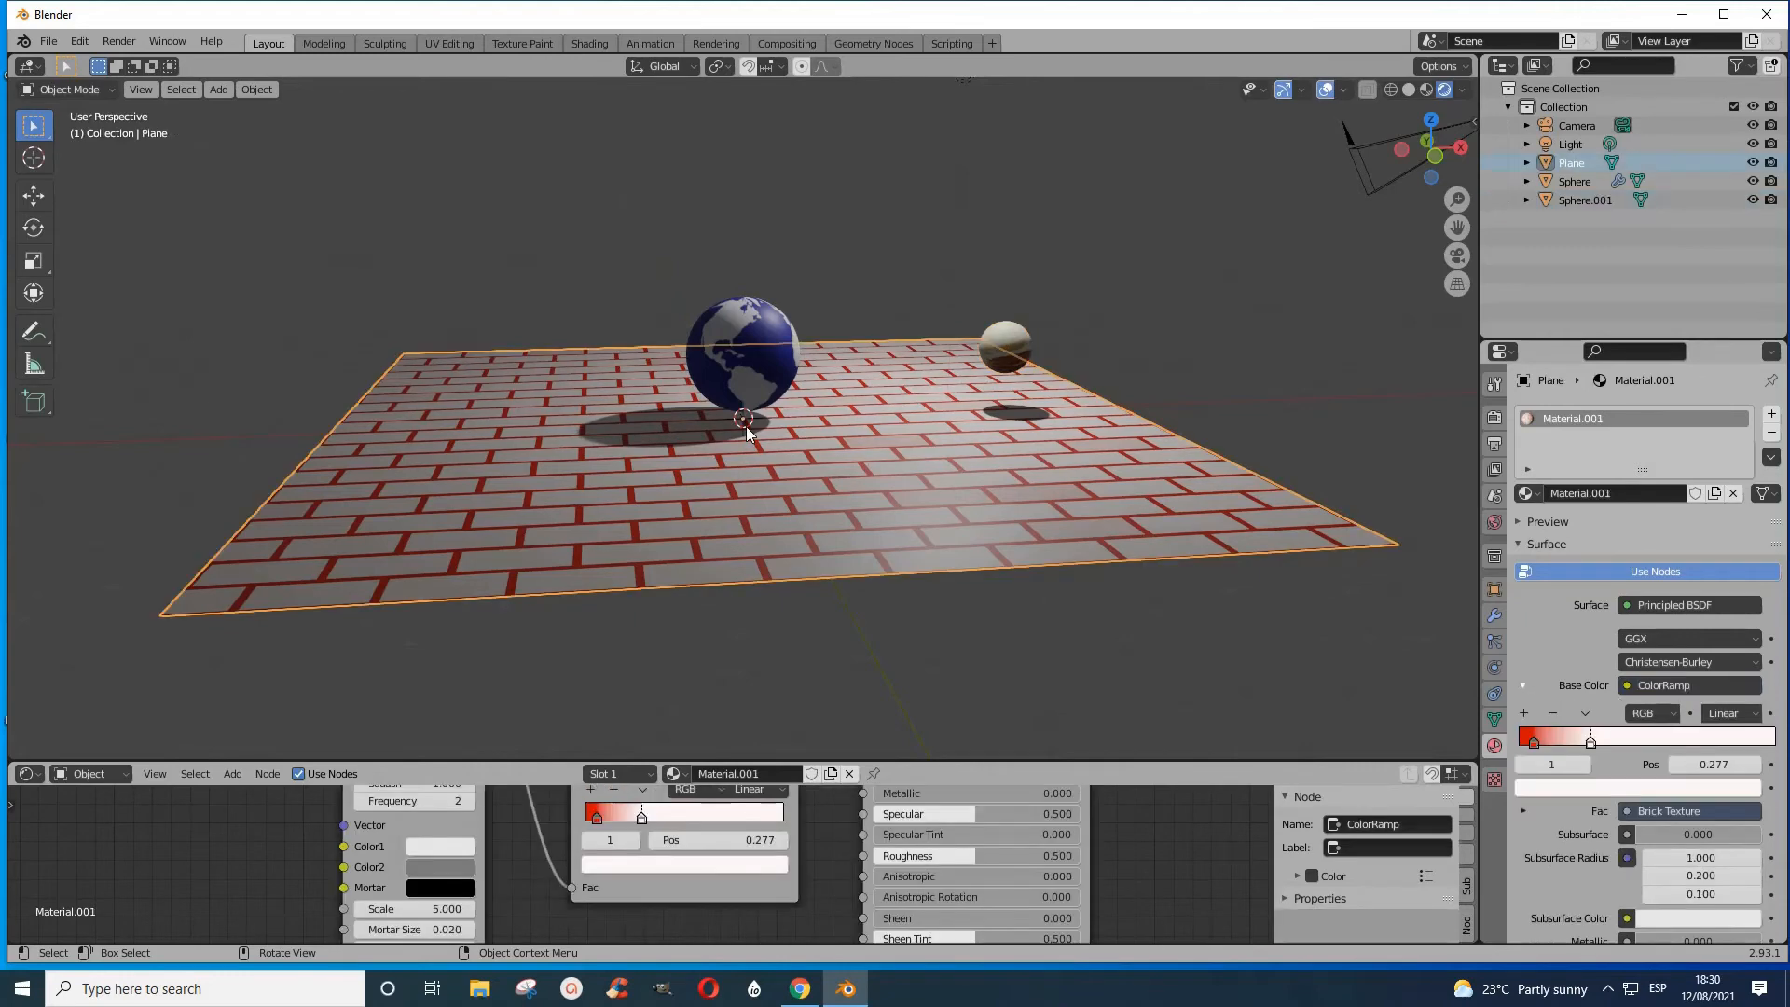
{"action": "left_click", "coordinate": [758, 362]}
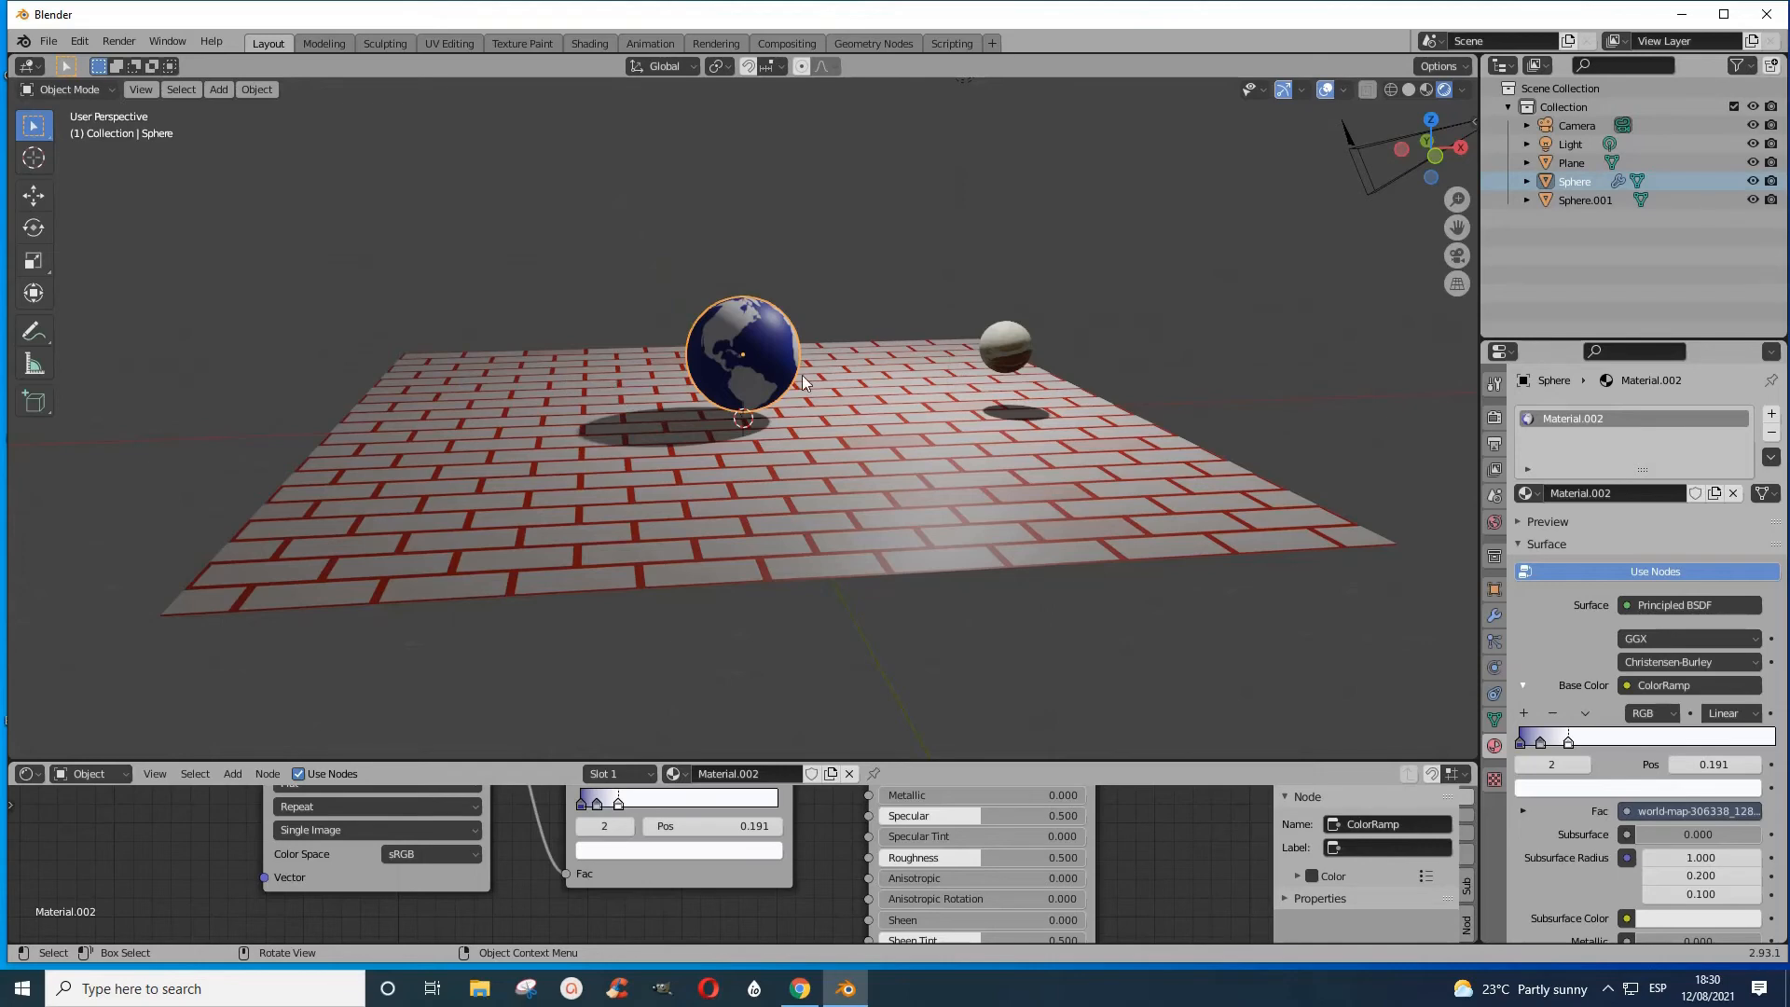
{"action": "key", "text": "Tab"}
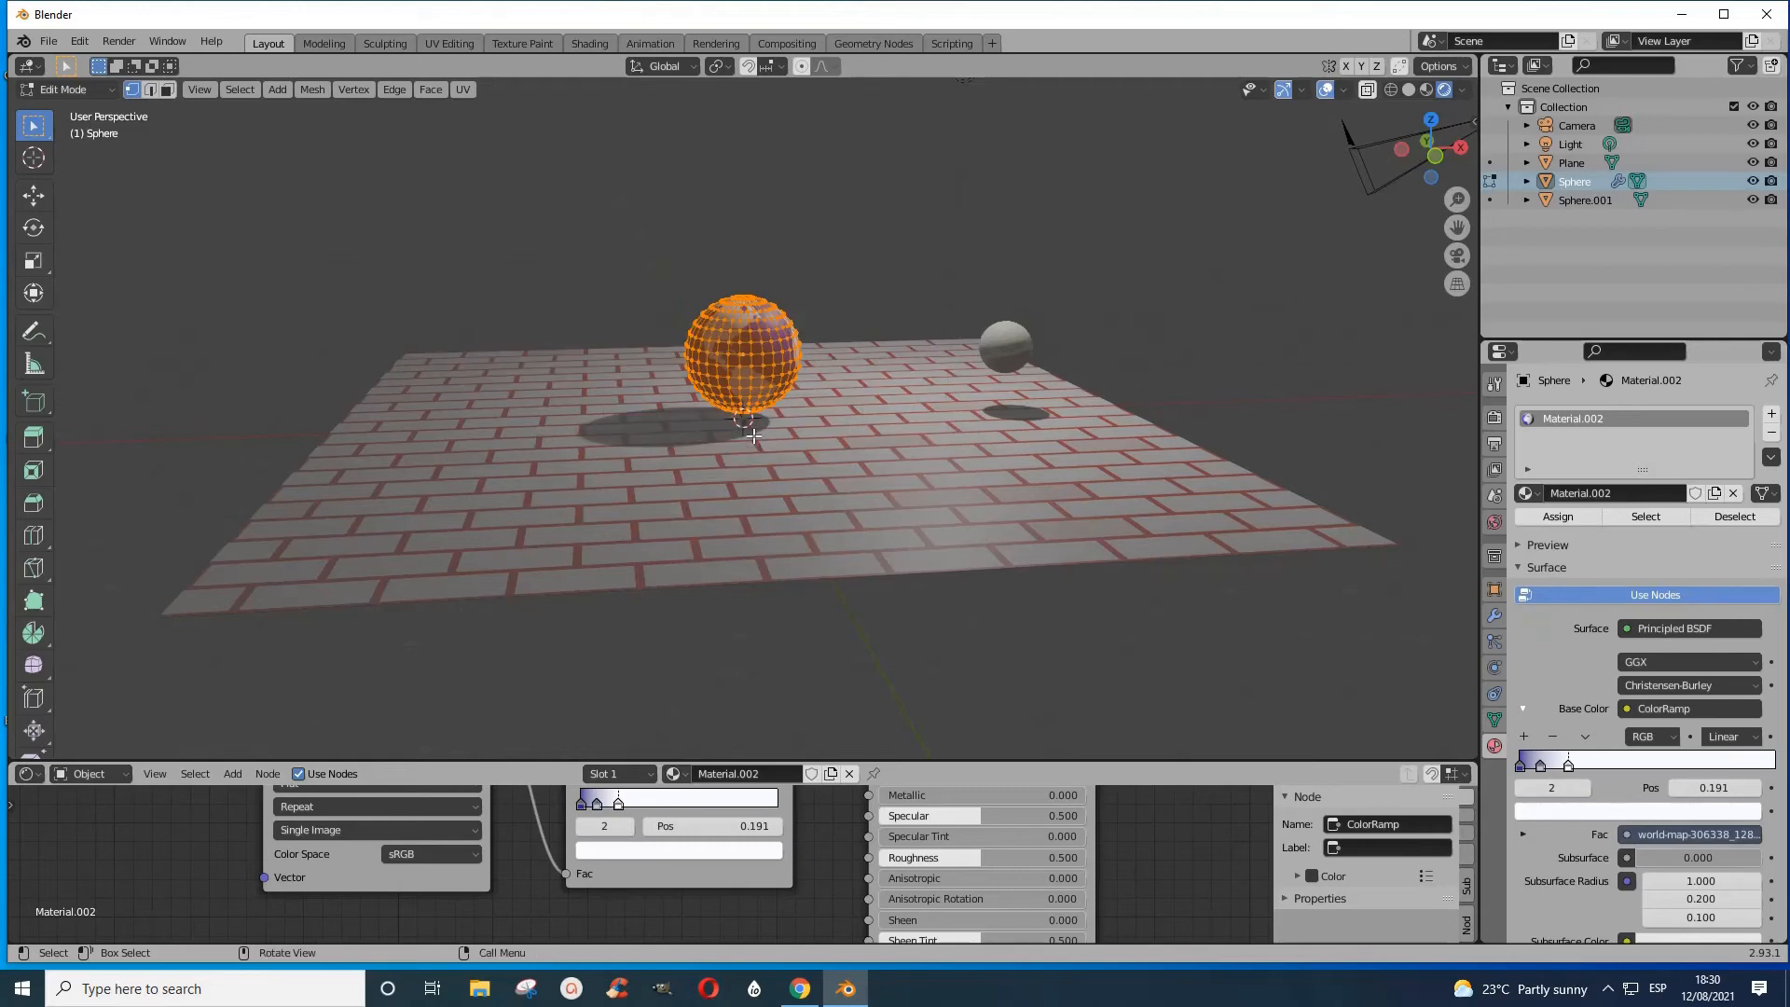
{"action": "key", "text": "shift+s"}
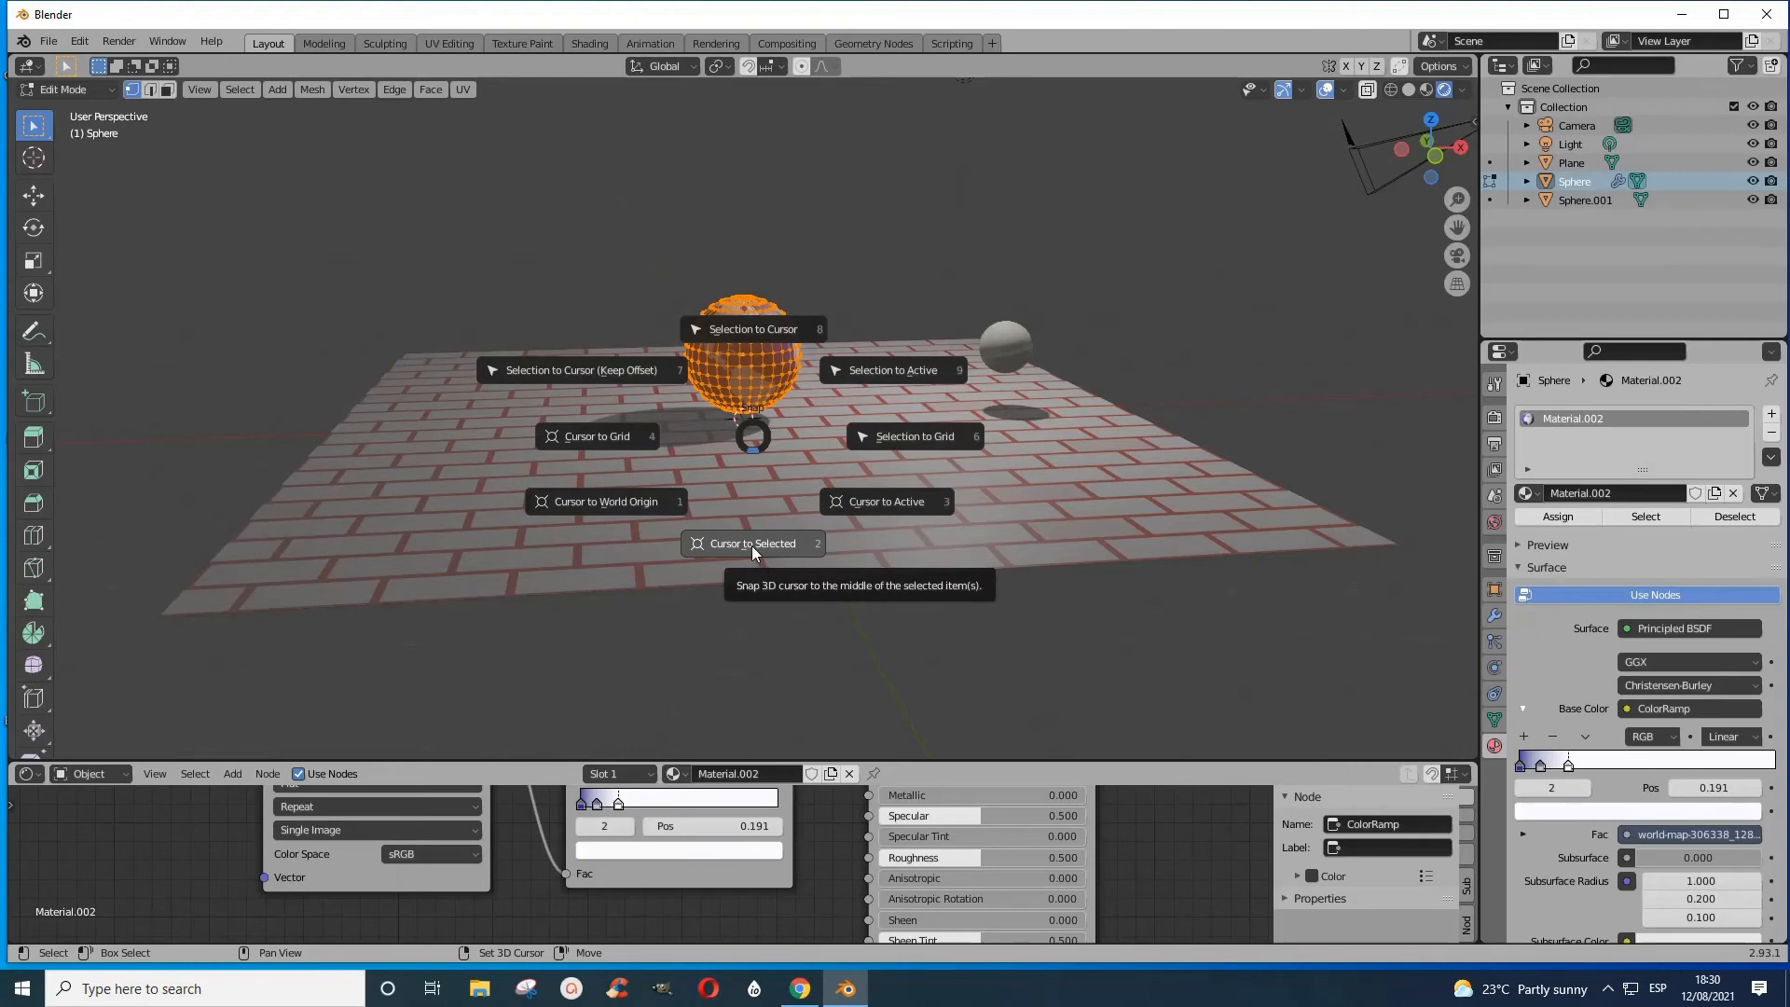
{"action": "left_click", "coordinate": [778, 549]}
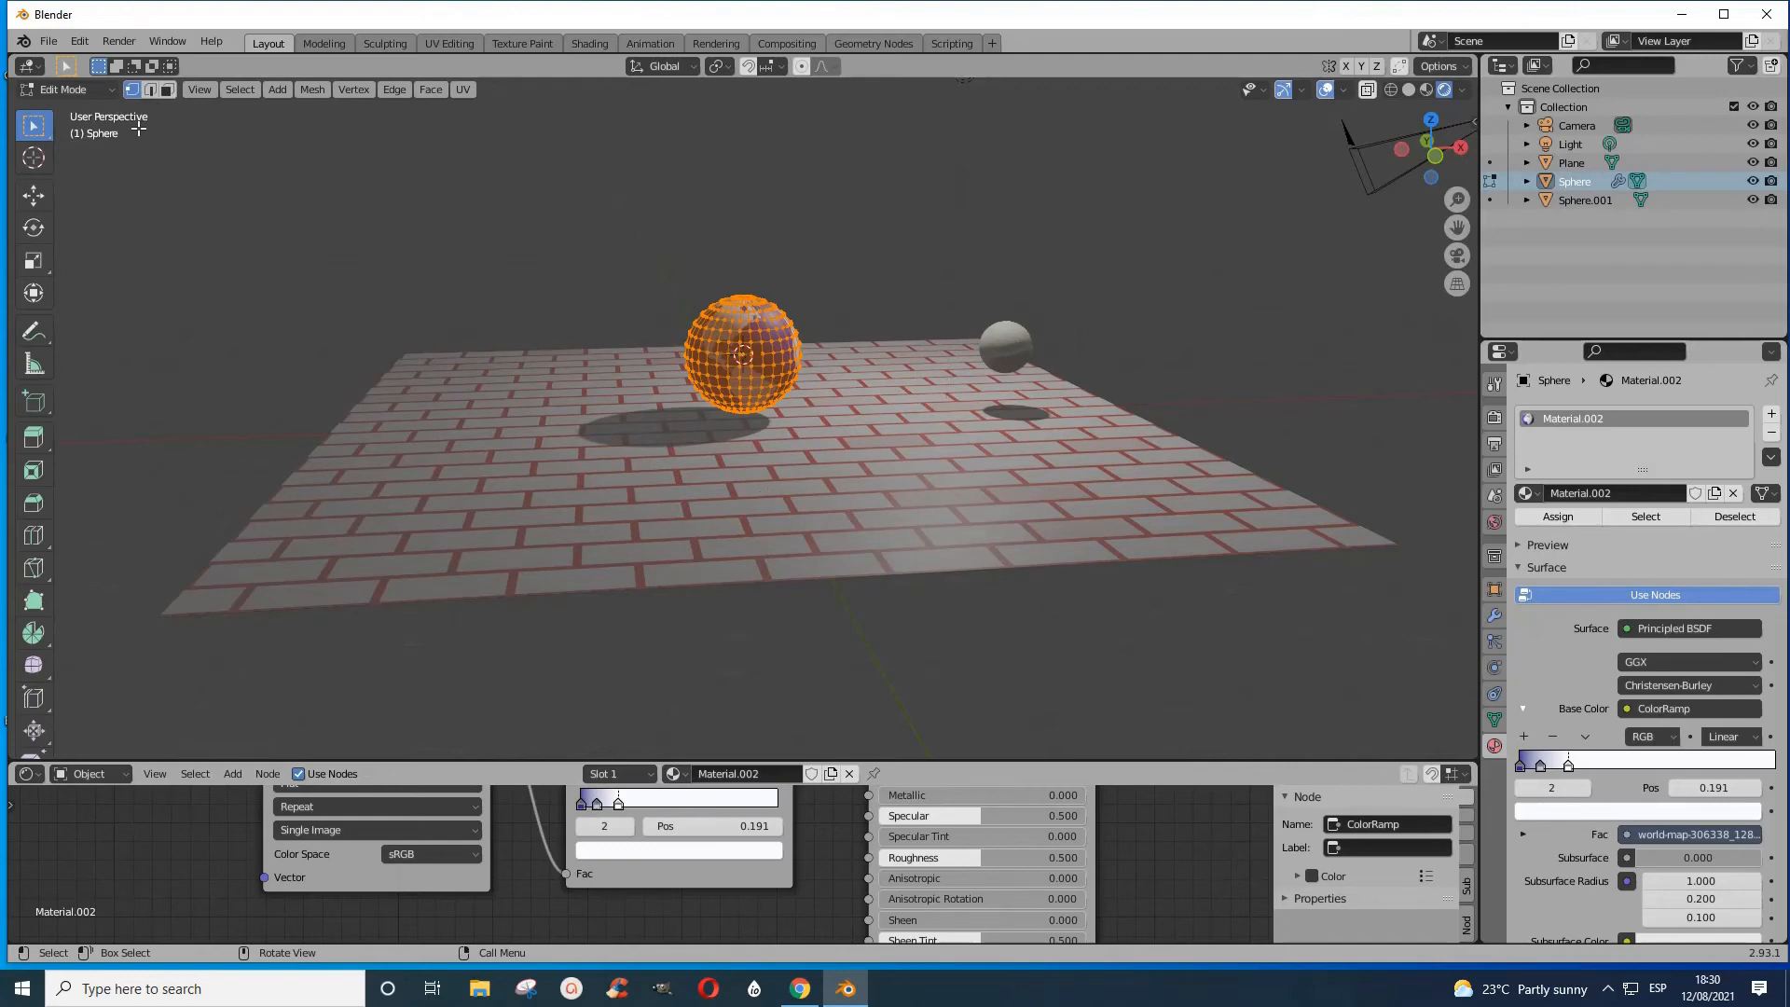
{"action": "left_click", "coordinate": [94, 89]}
{"action": "left_click", "coordinate": [69, 110]}
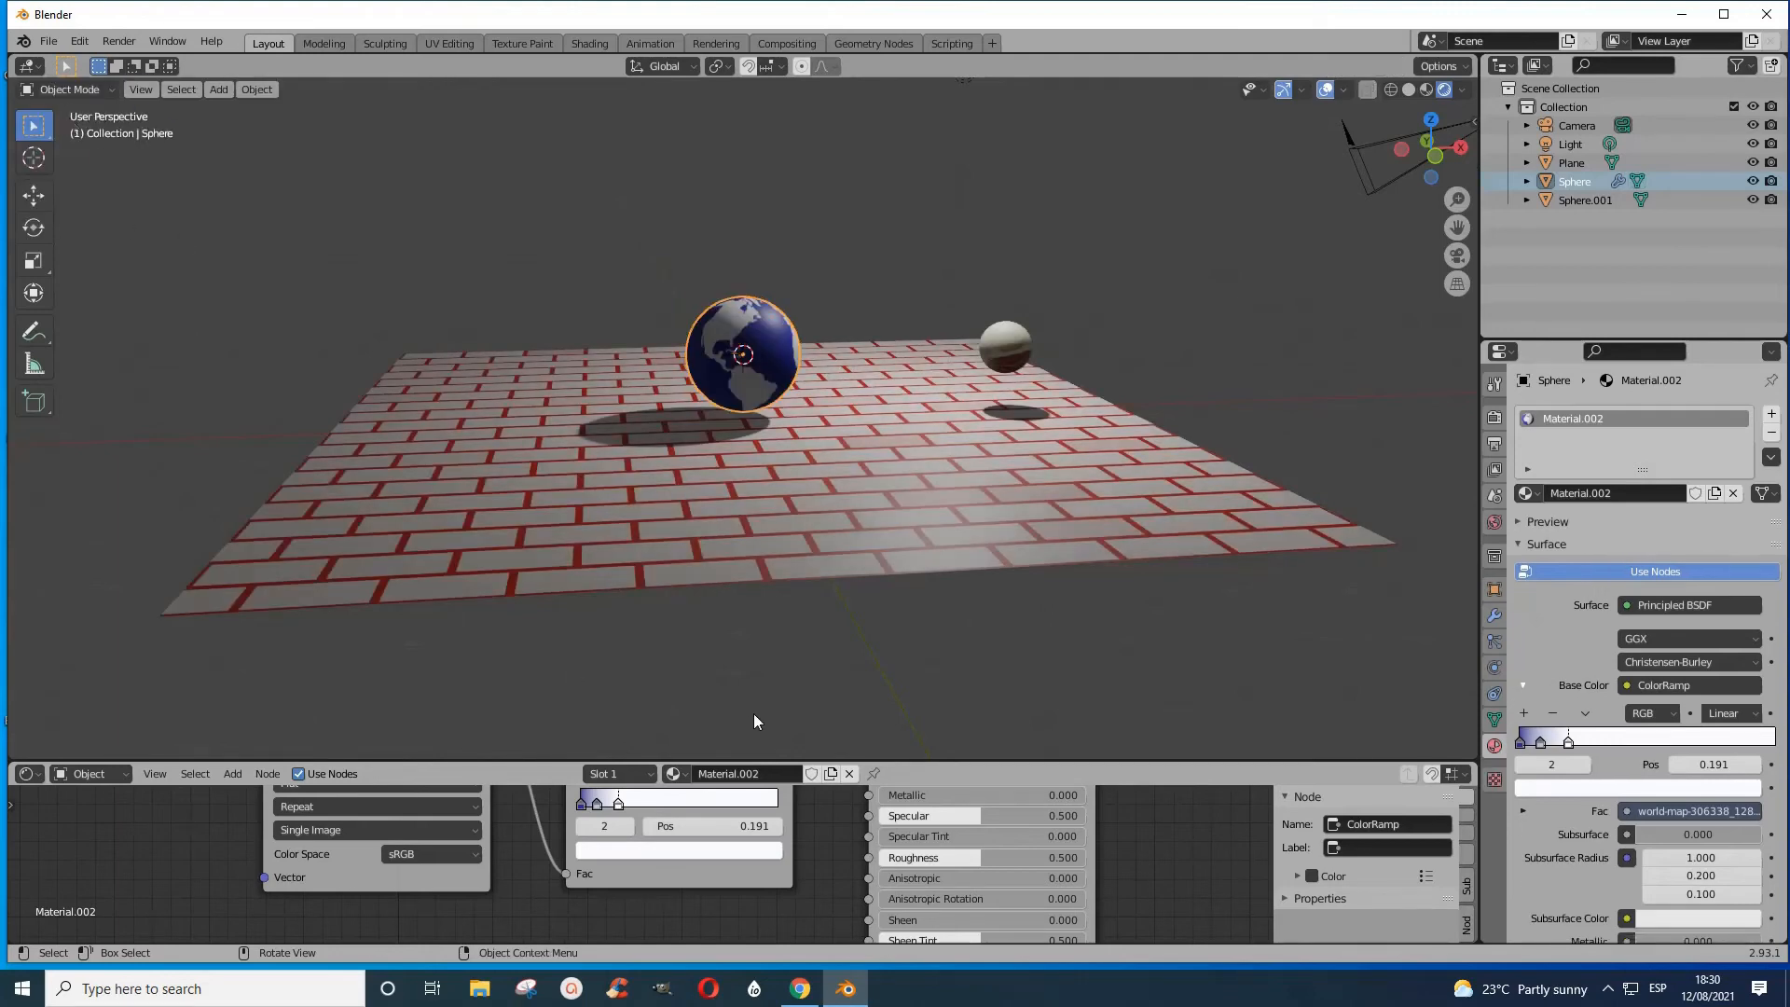
- Set the small sphere's origin to the 3D cursor and rotate the sphere freehand around the globe's center, bringing it lower toward the floor
{"action": "left_click", "coordinate": [1002, 363]}
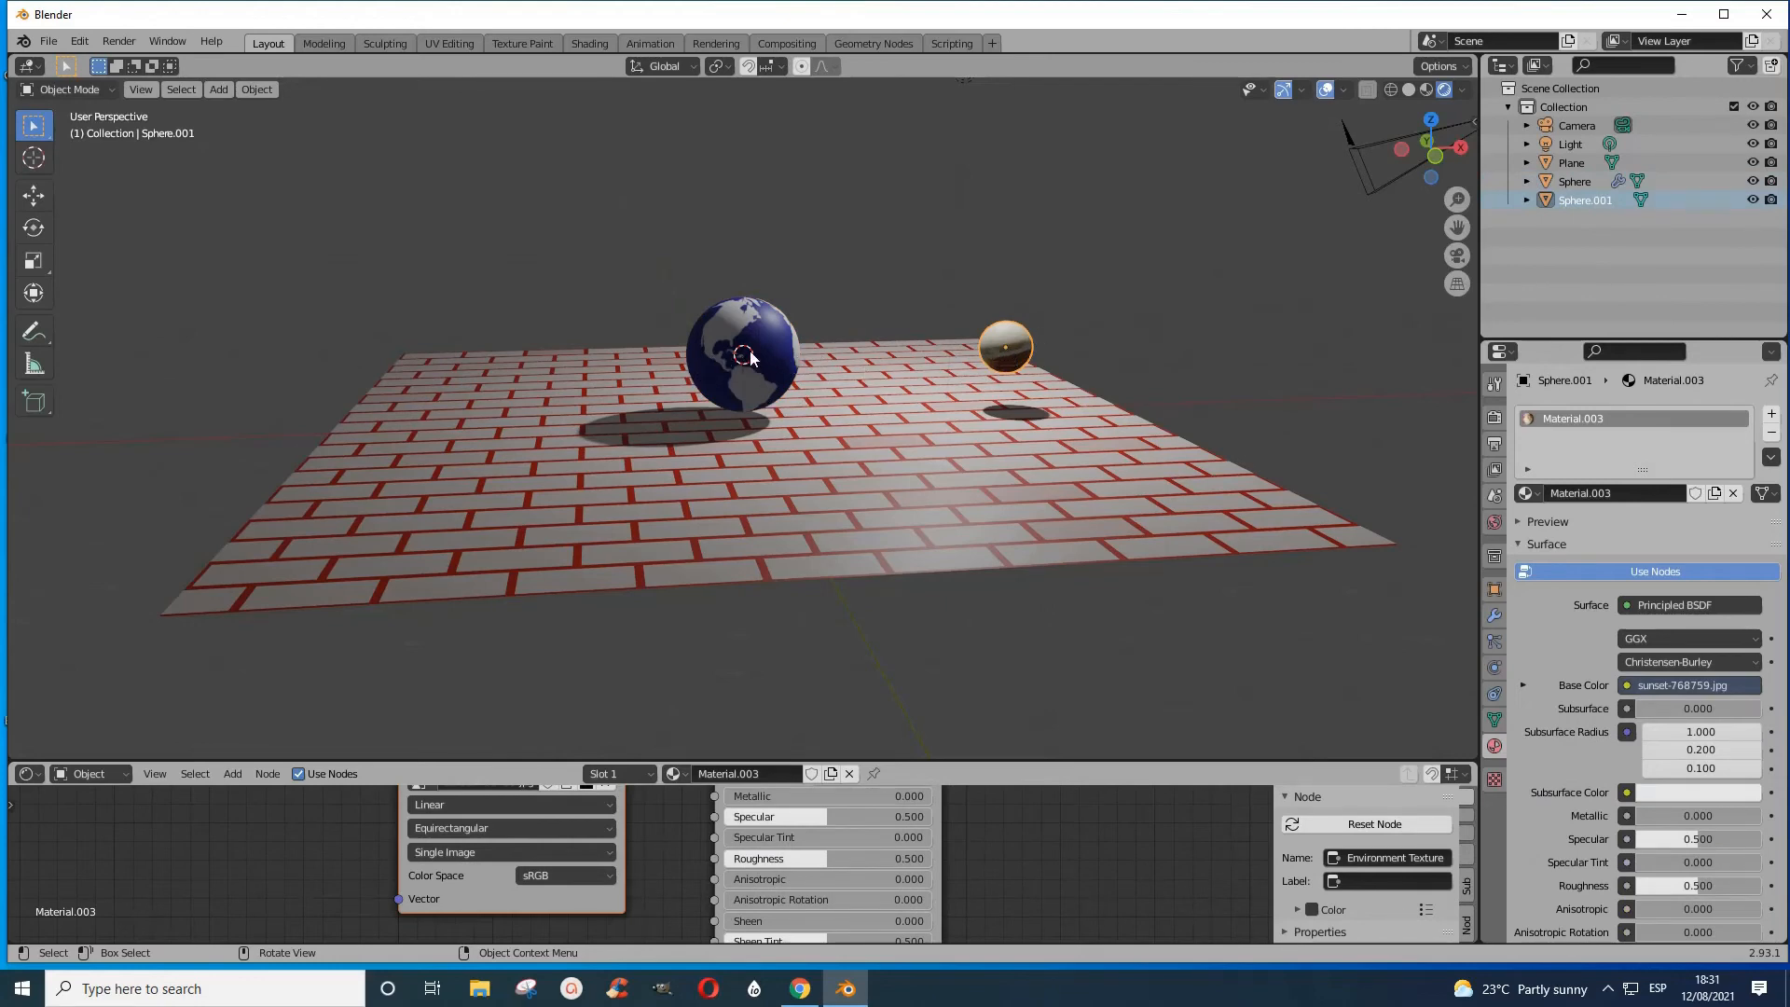
{"action": "left_click", "coordinate": [258, 89]}
{"action": "mouse_move", "coordinate": [282, 135]}
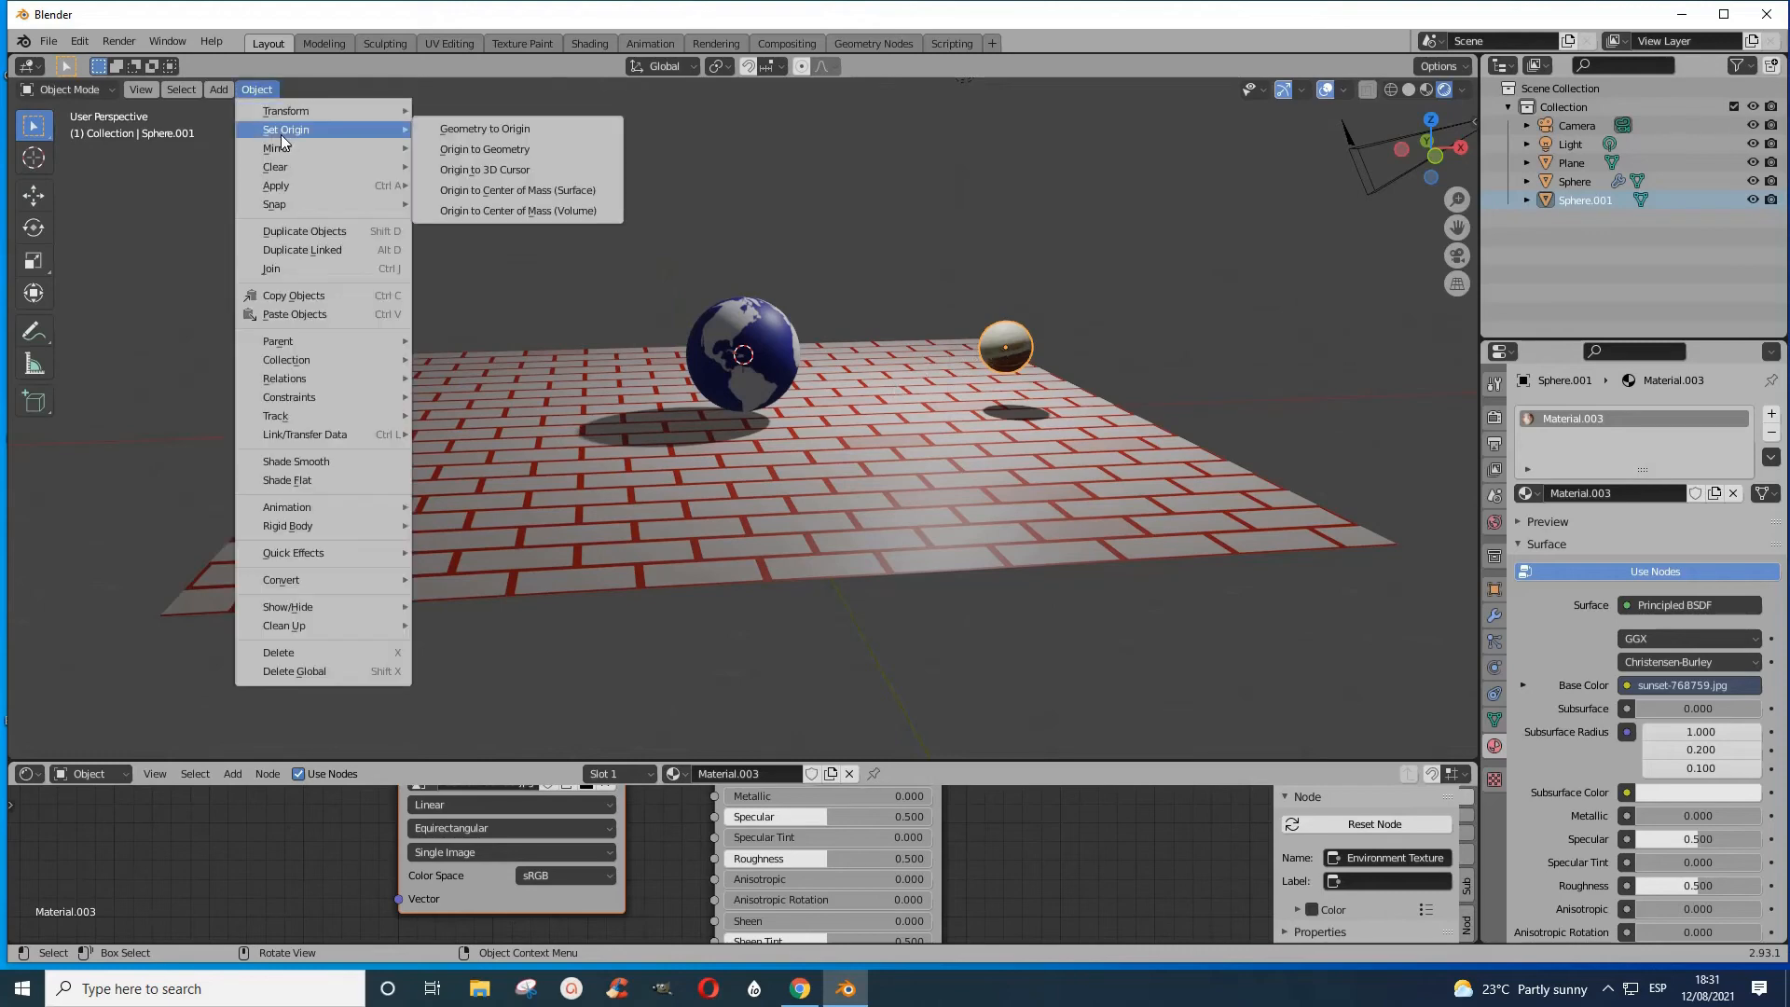
{"action": "left_click", "coordinate": [468, 172]}
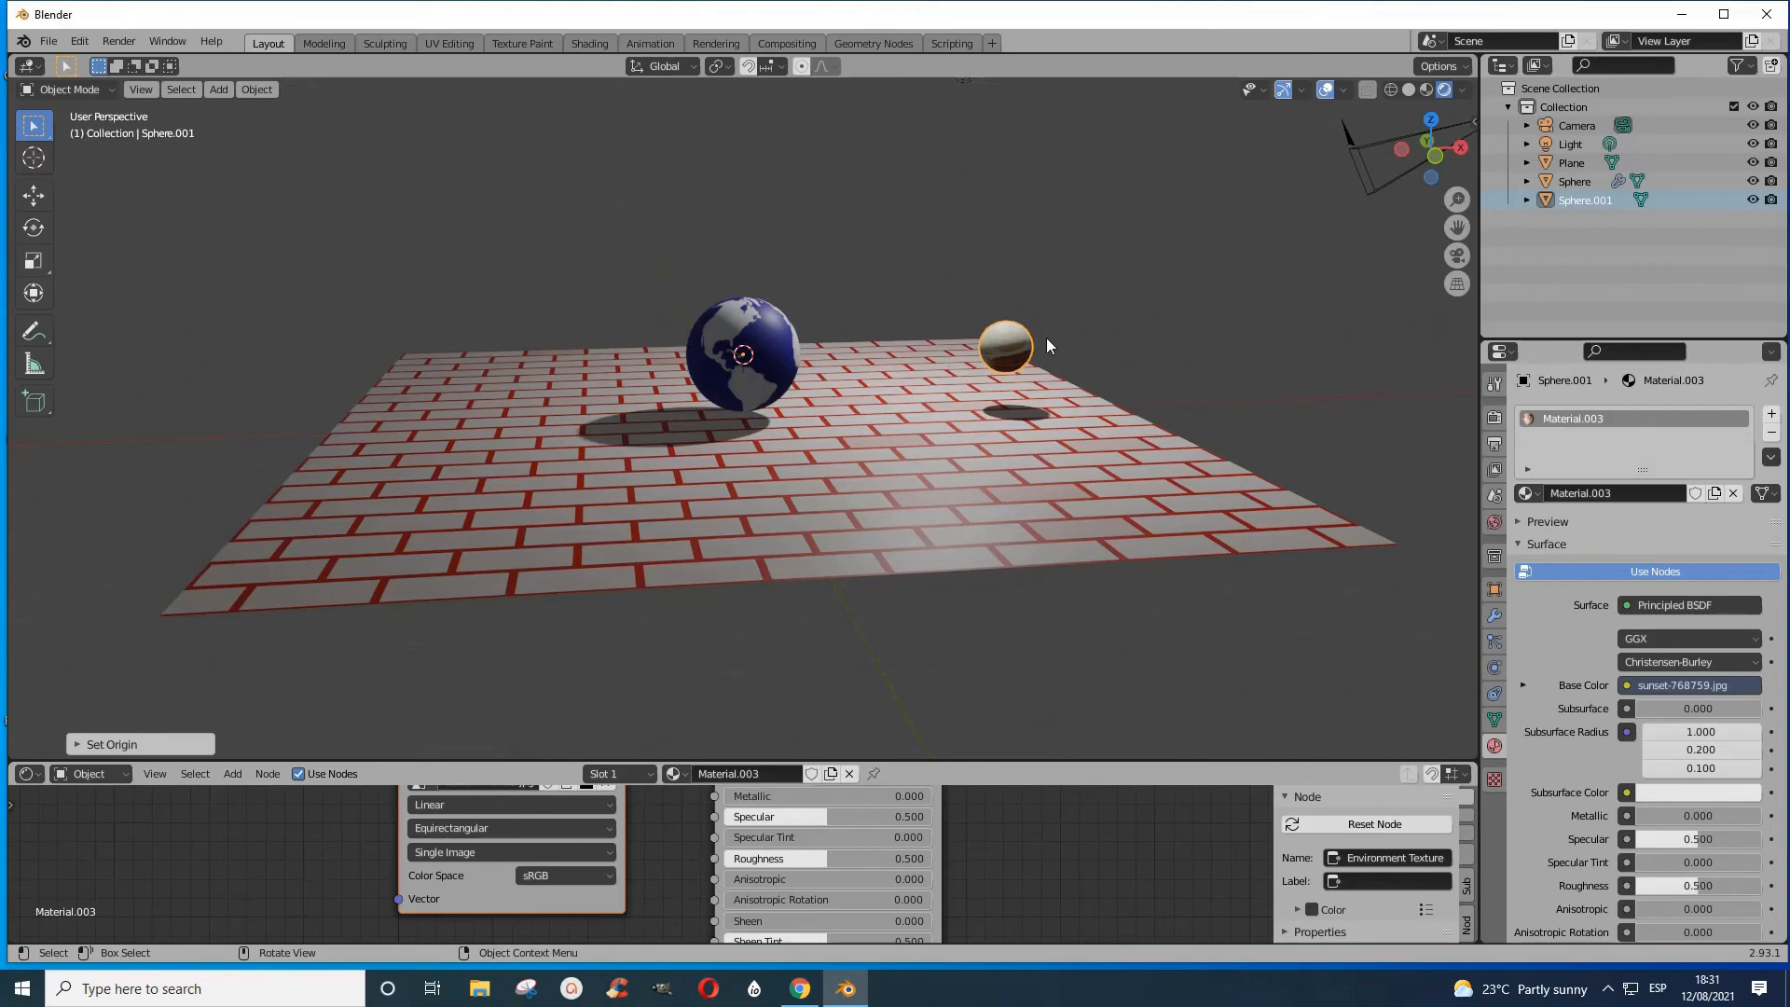
{"action": "key", "text": "r"}
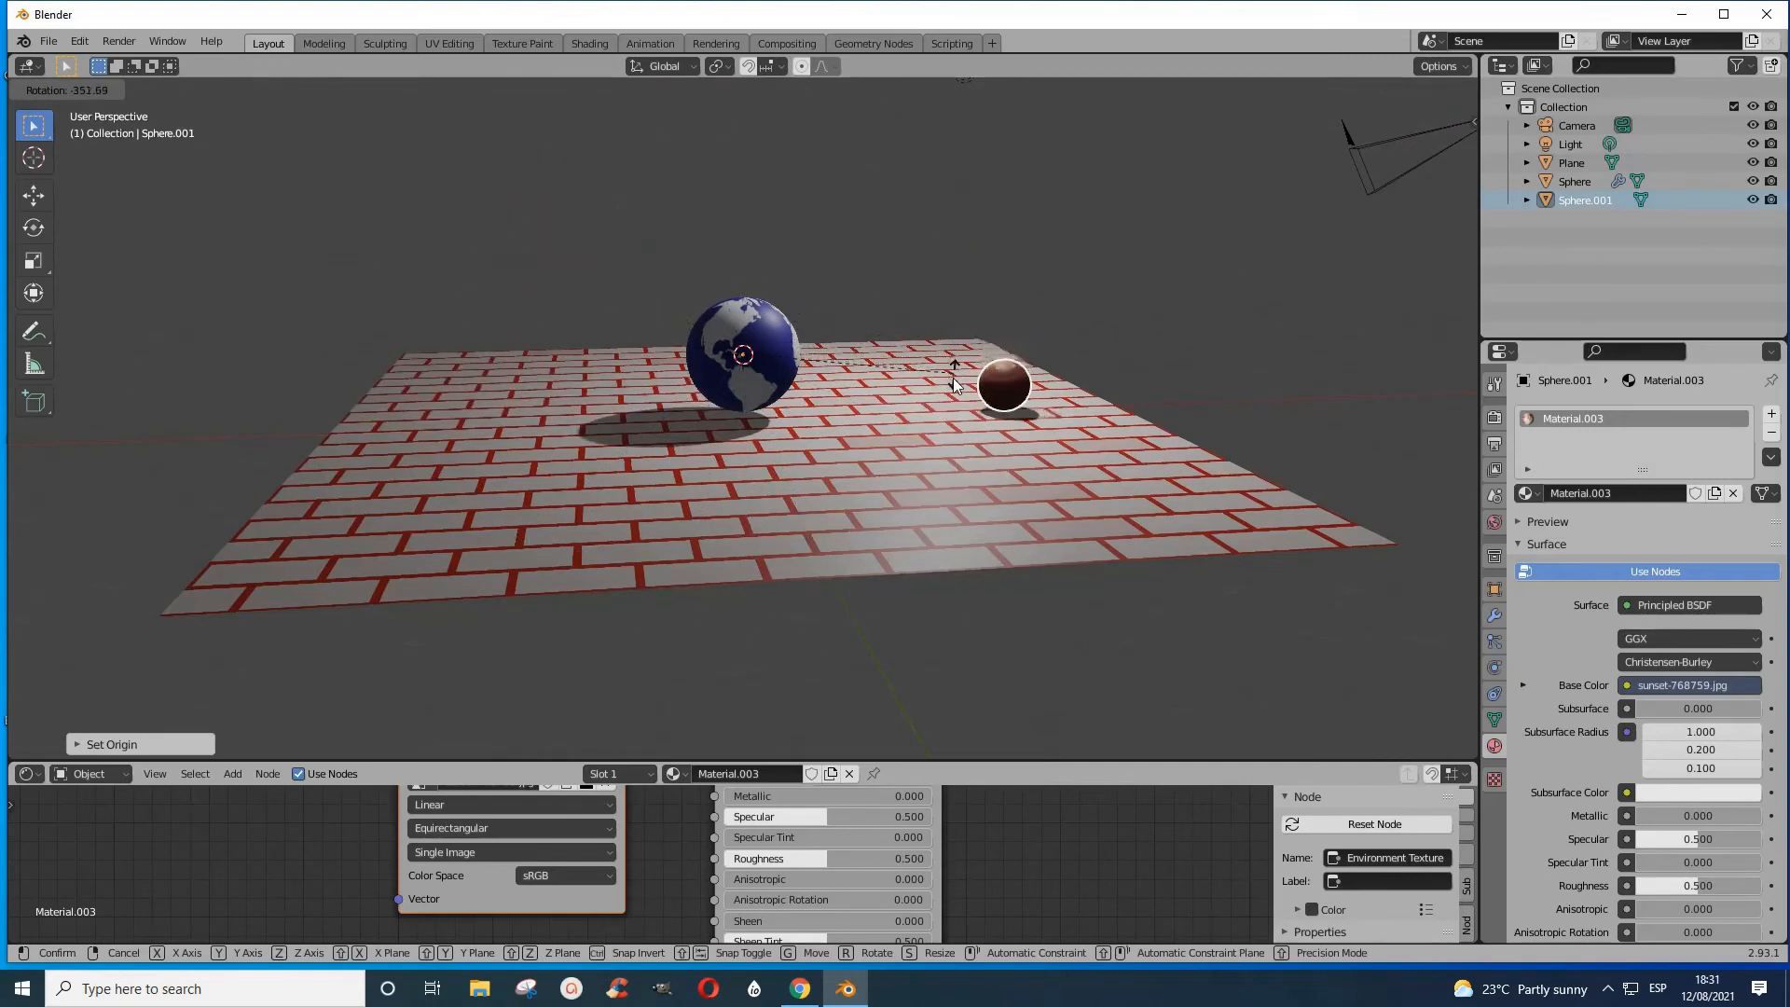
{"action": "left_click", "coordinate": [953, 378]}
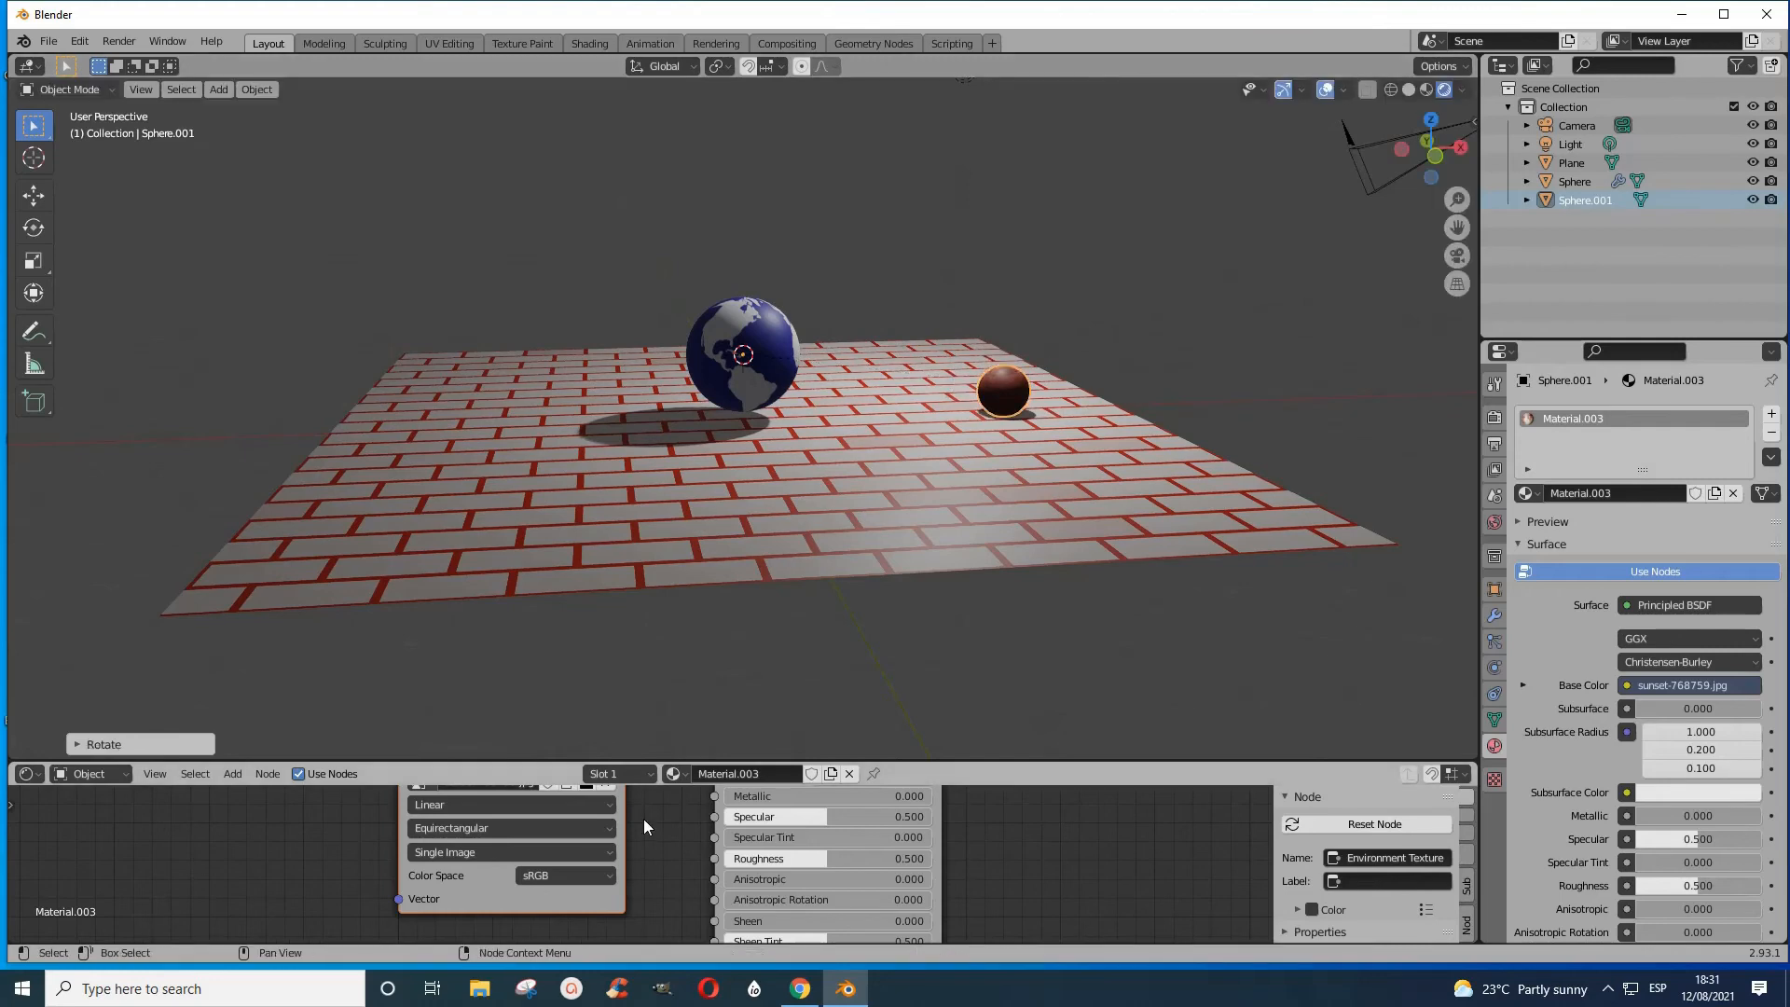
- Change the Shader Editor area below the 3D viewport to a Timeline
{"action": "left_click", "coordinate": [41, 775]}
{"action": "left_click", "coordinate": [41, 774]}
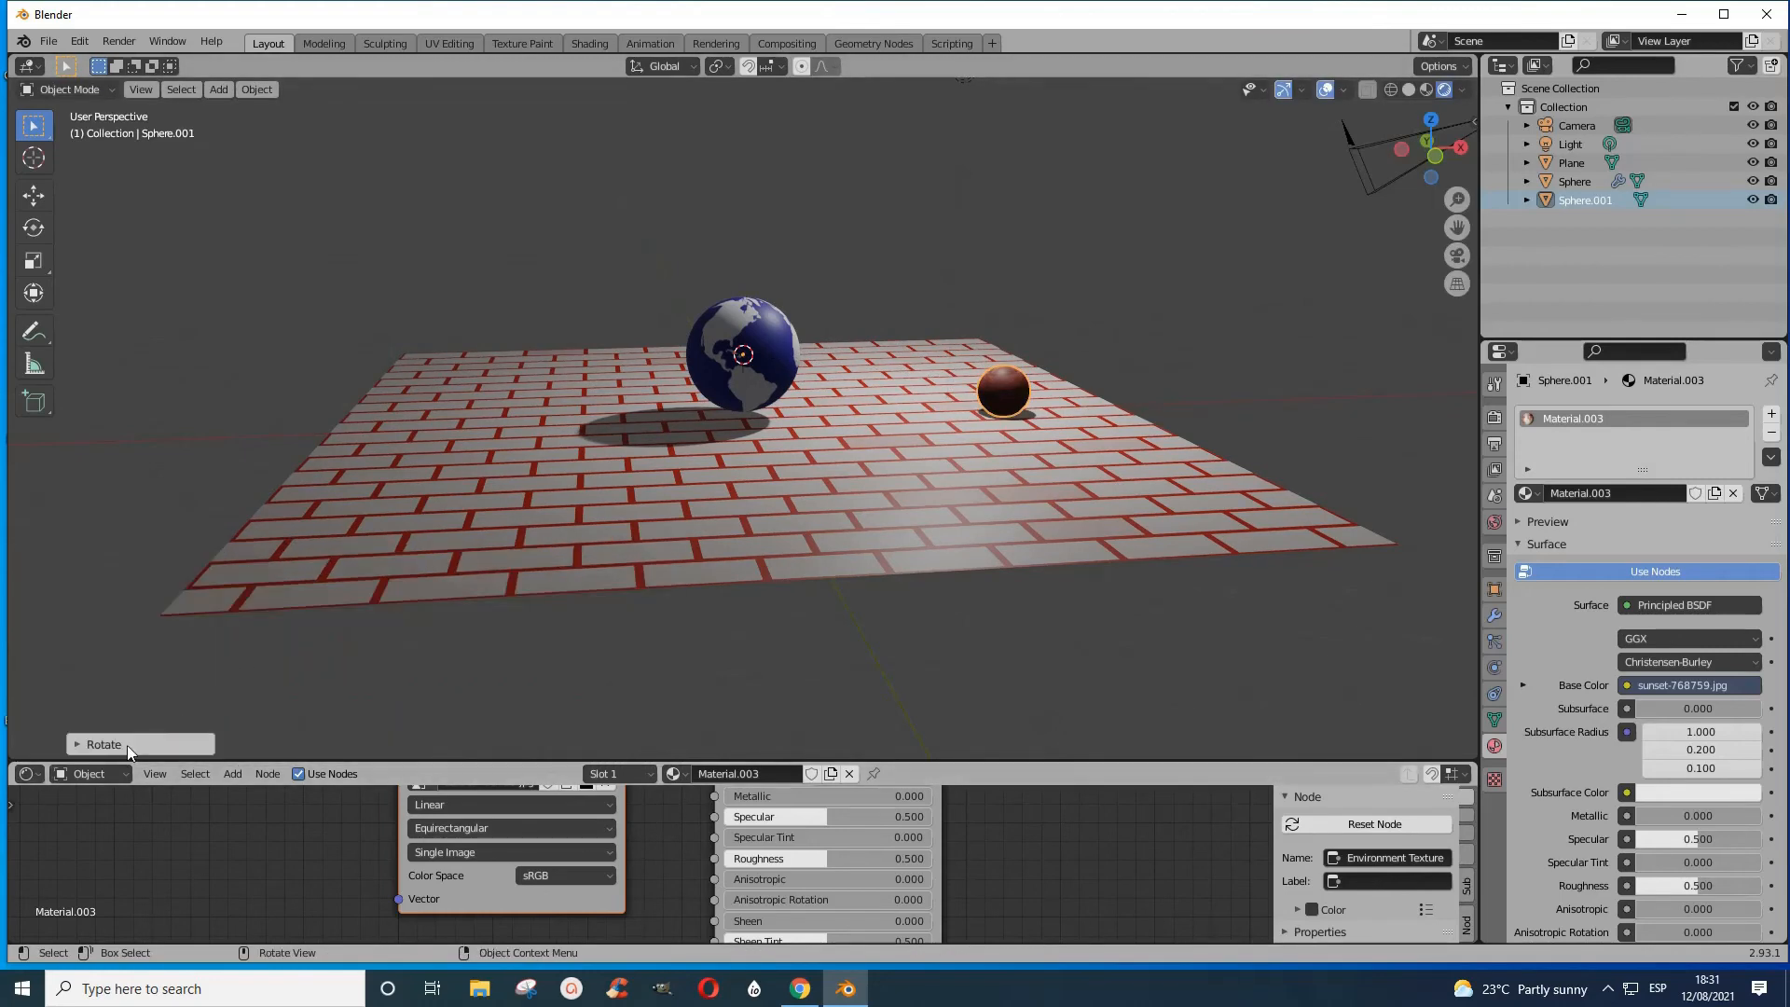
{"action": "left_click", "coordinate": [34, 778]}
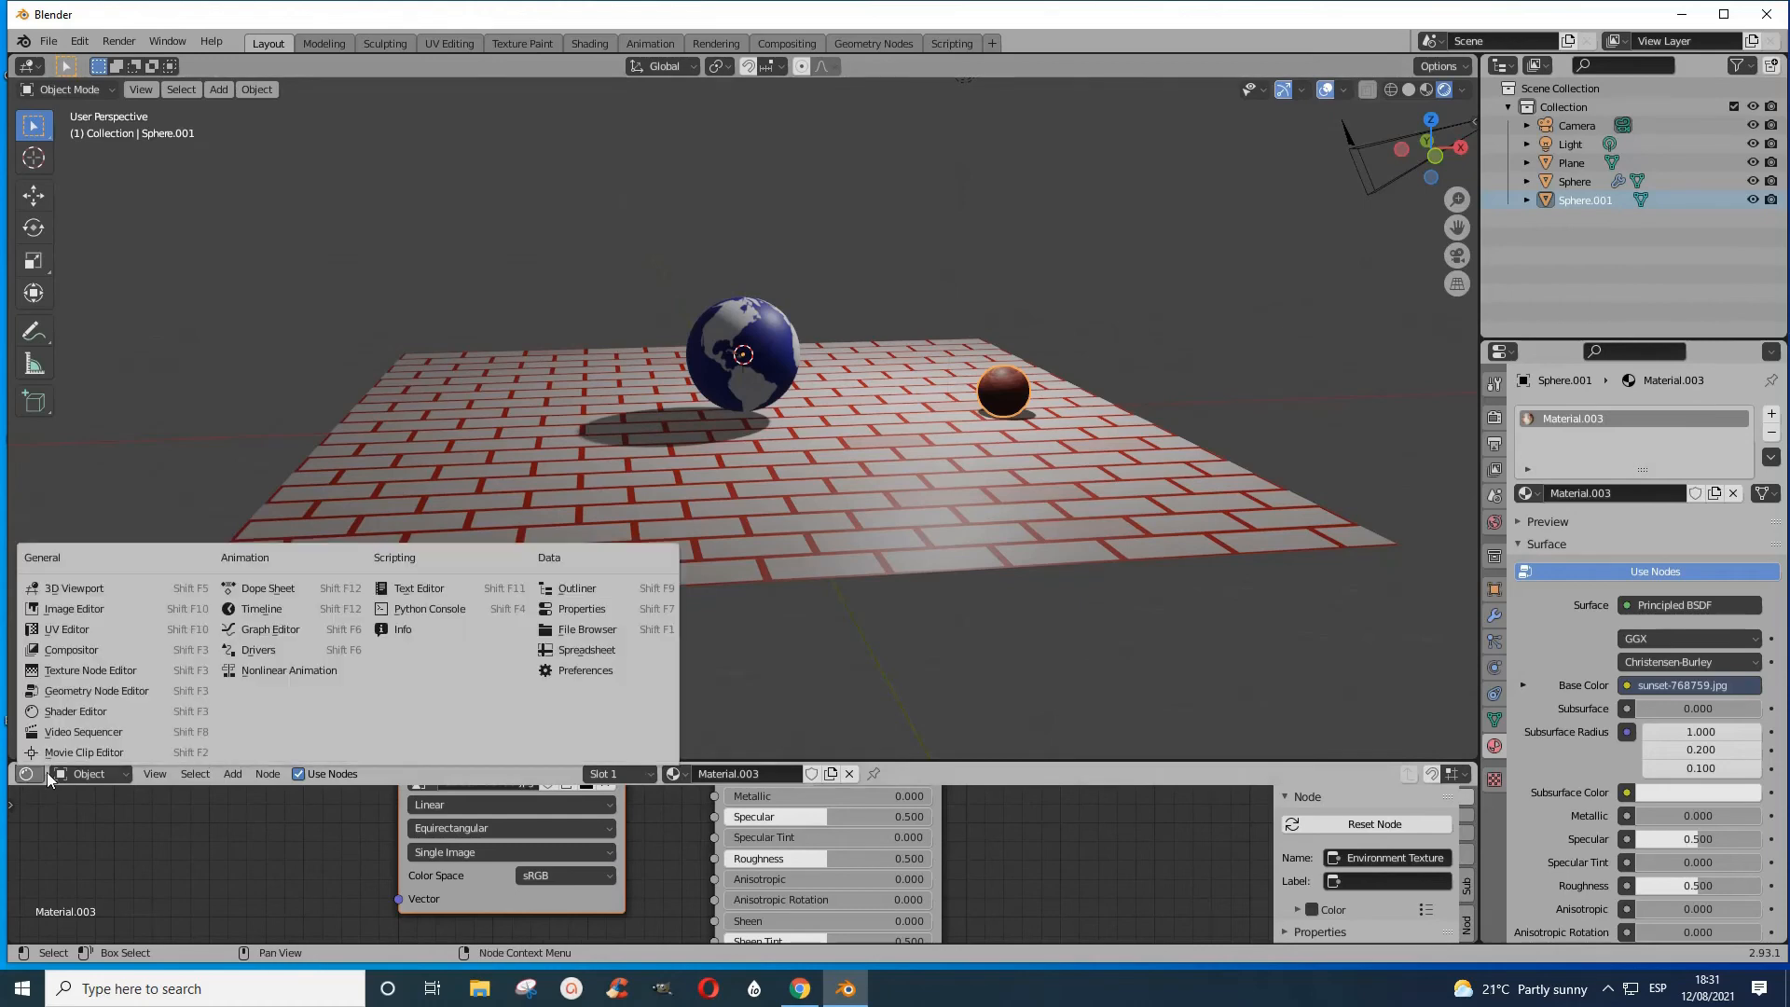
{"action": "left_click", "coordinate": [41, 775]}
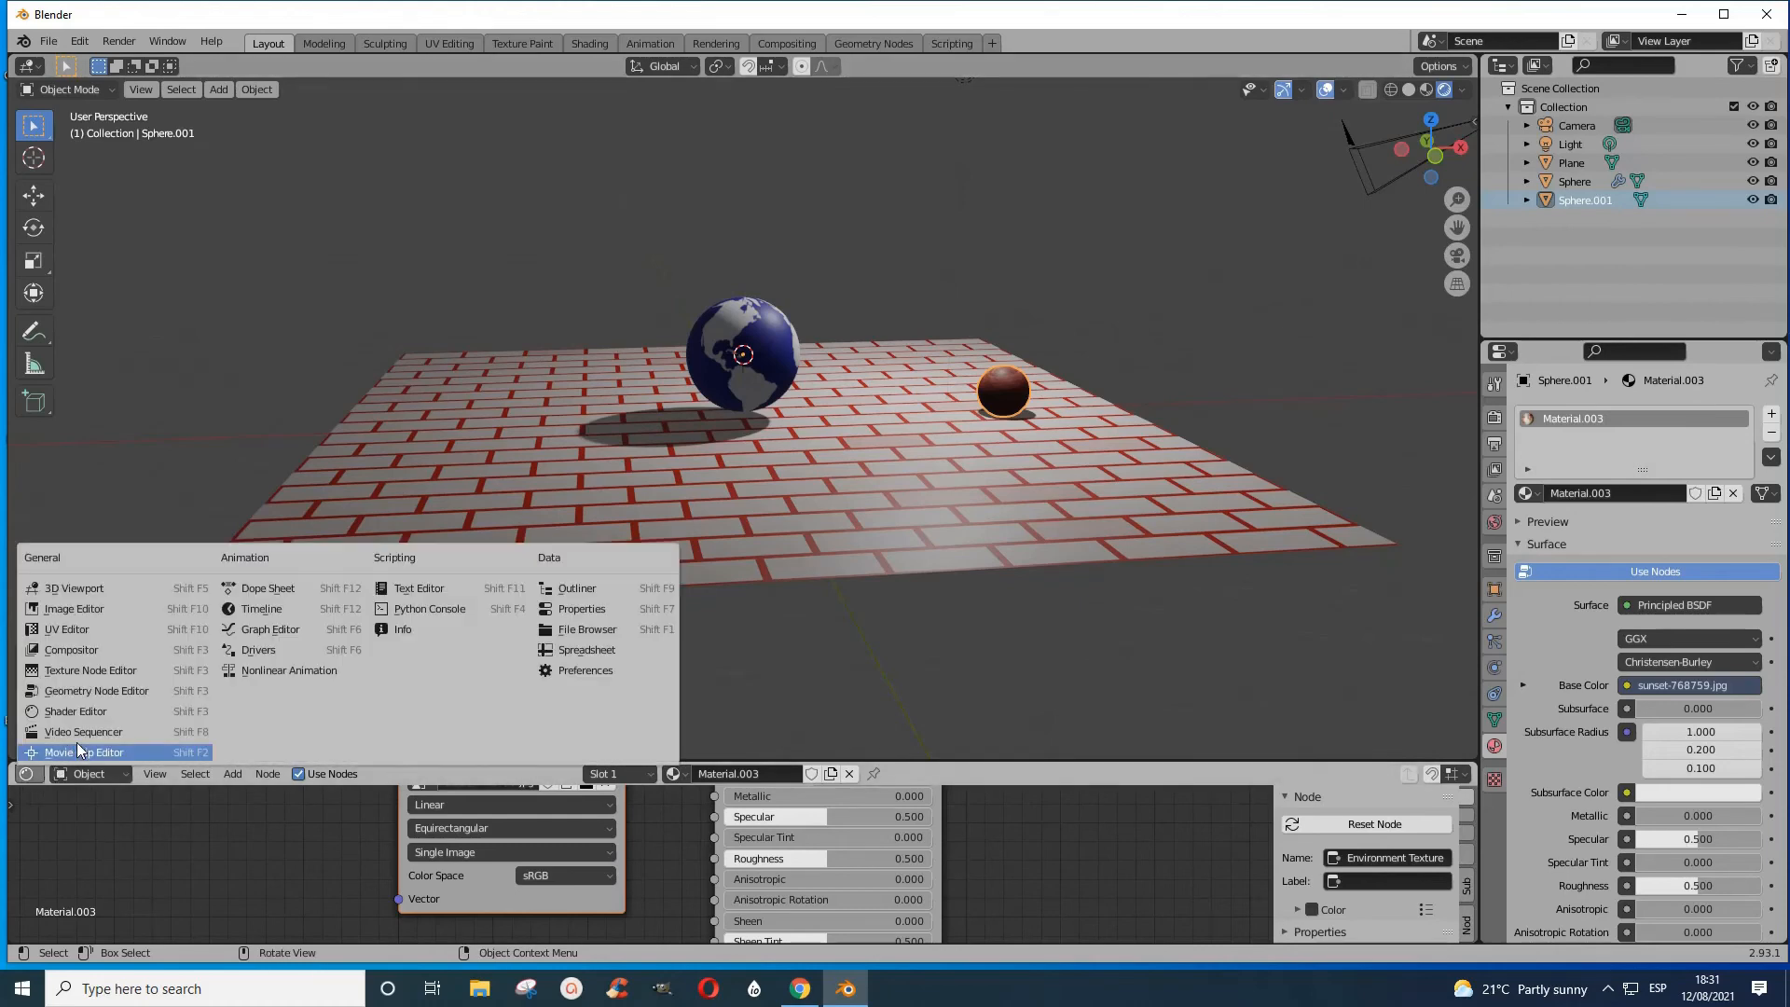
{"action": "left_click", "coordinate": [254, 608]}
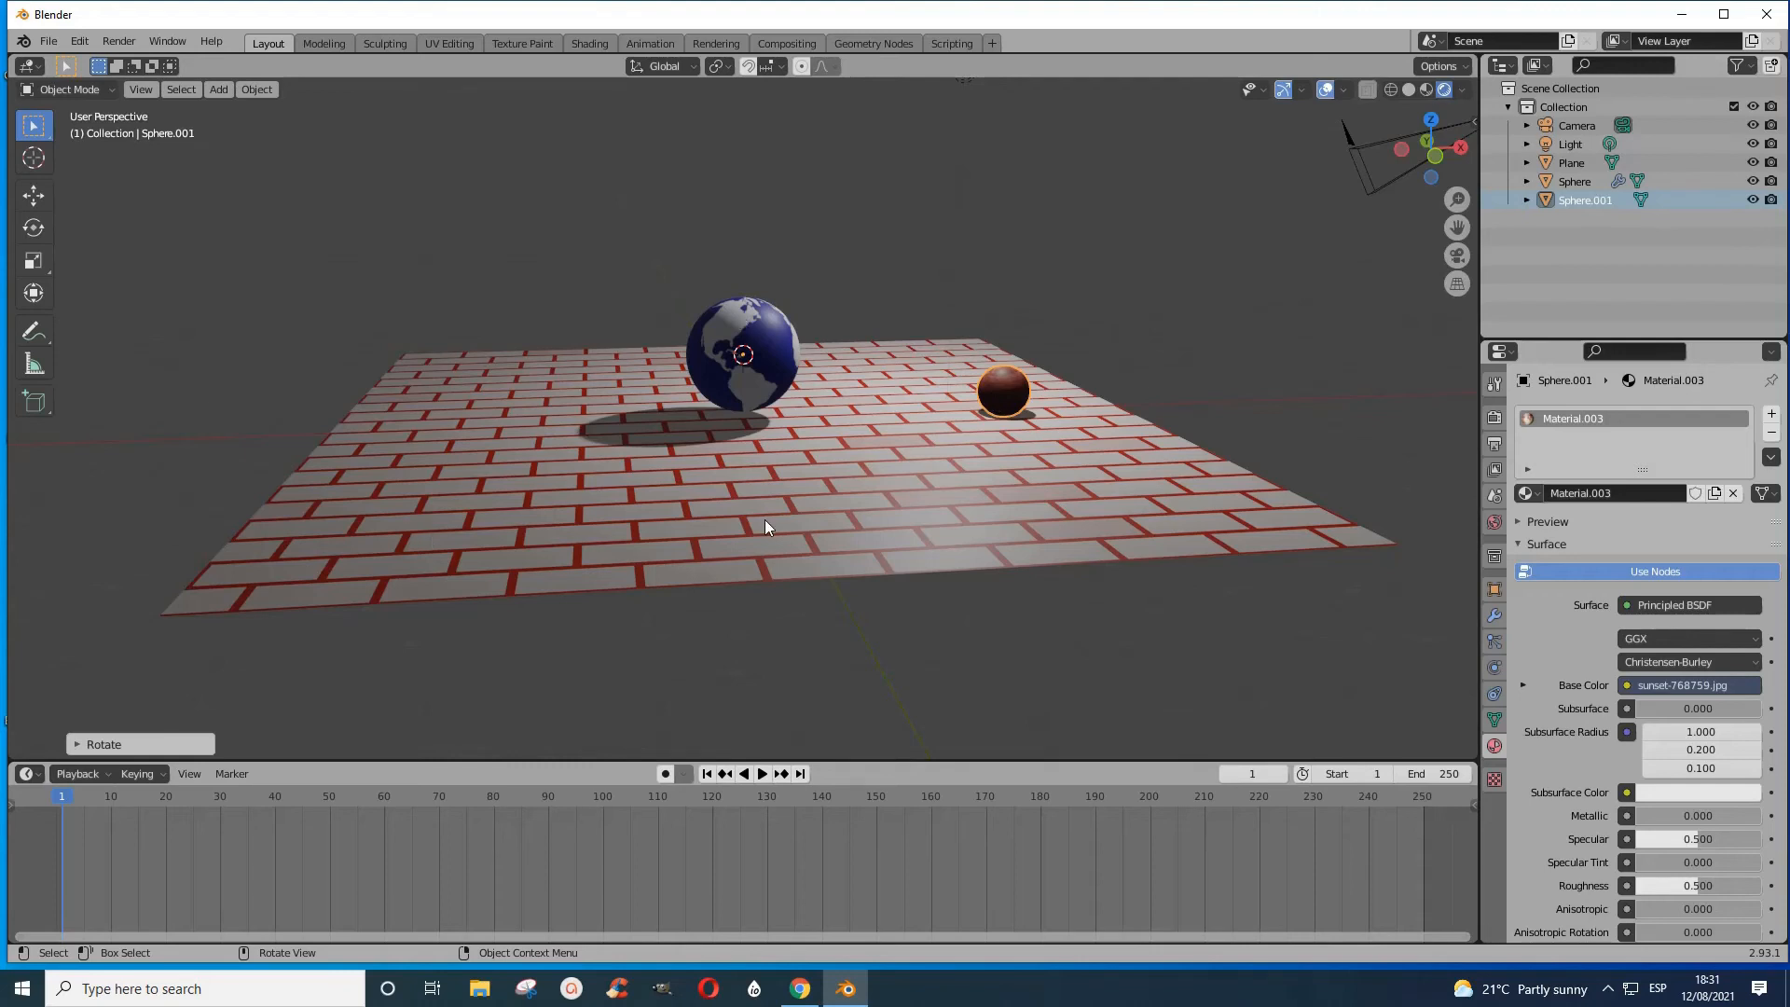
- Insert keyframes for the small sphere's X, Y and Z rotation at frame 1
{"action": "left_click", "coordinate": [65, 805]}
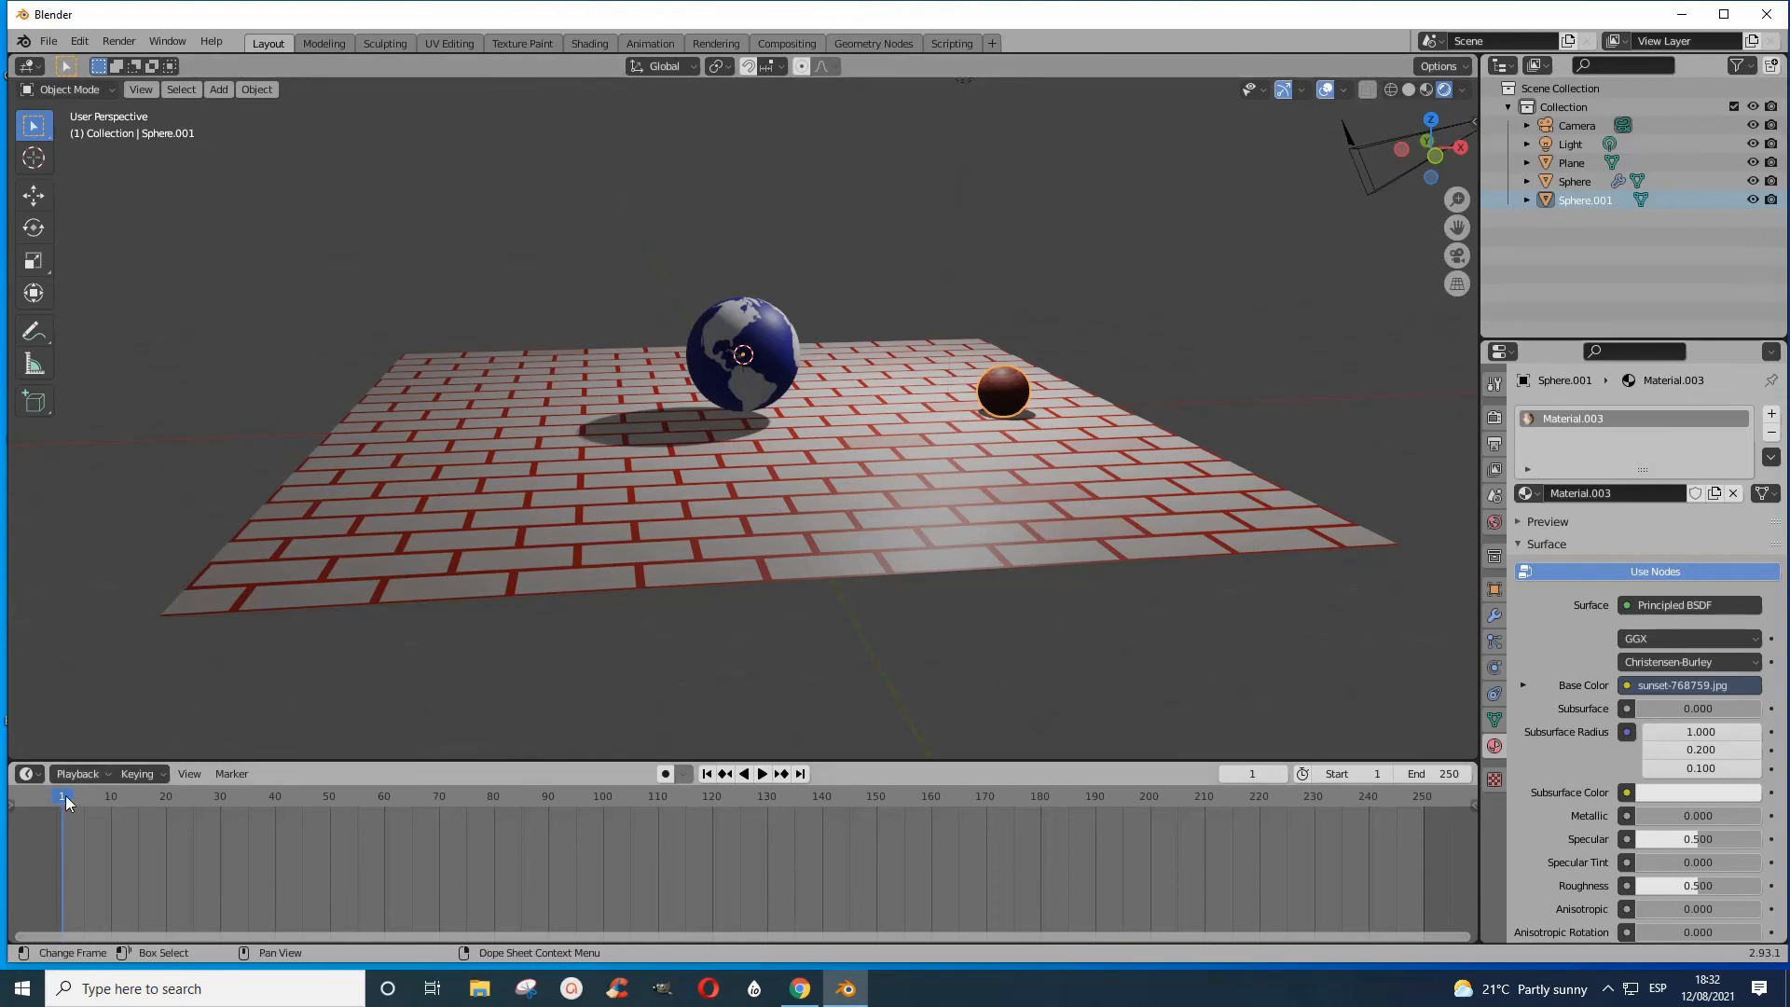
{"action": "left_click", "coordinate": [1494, 589]}
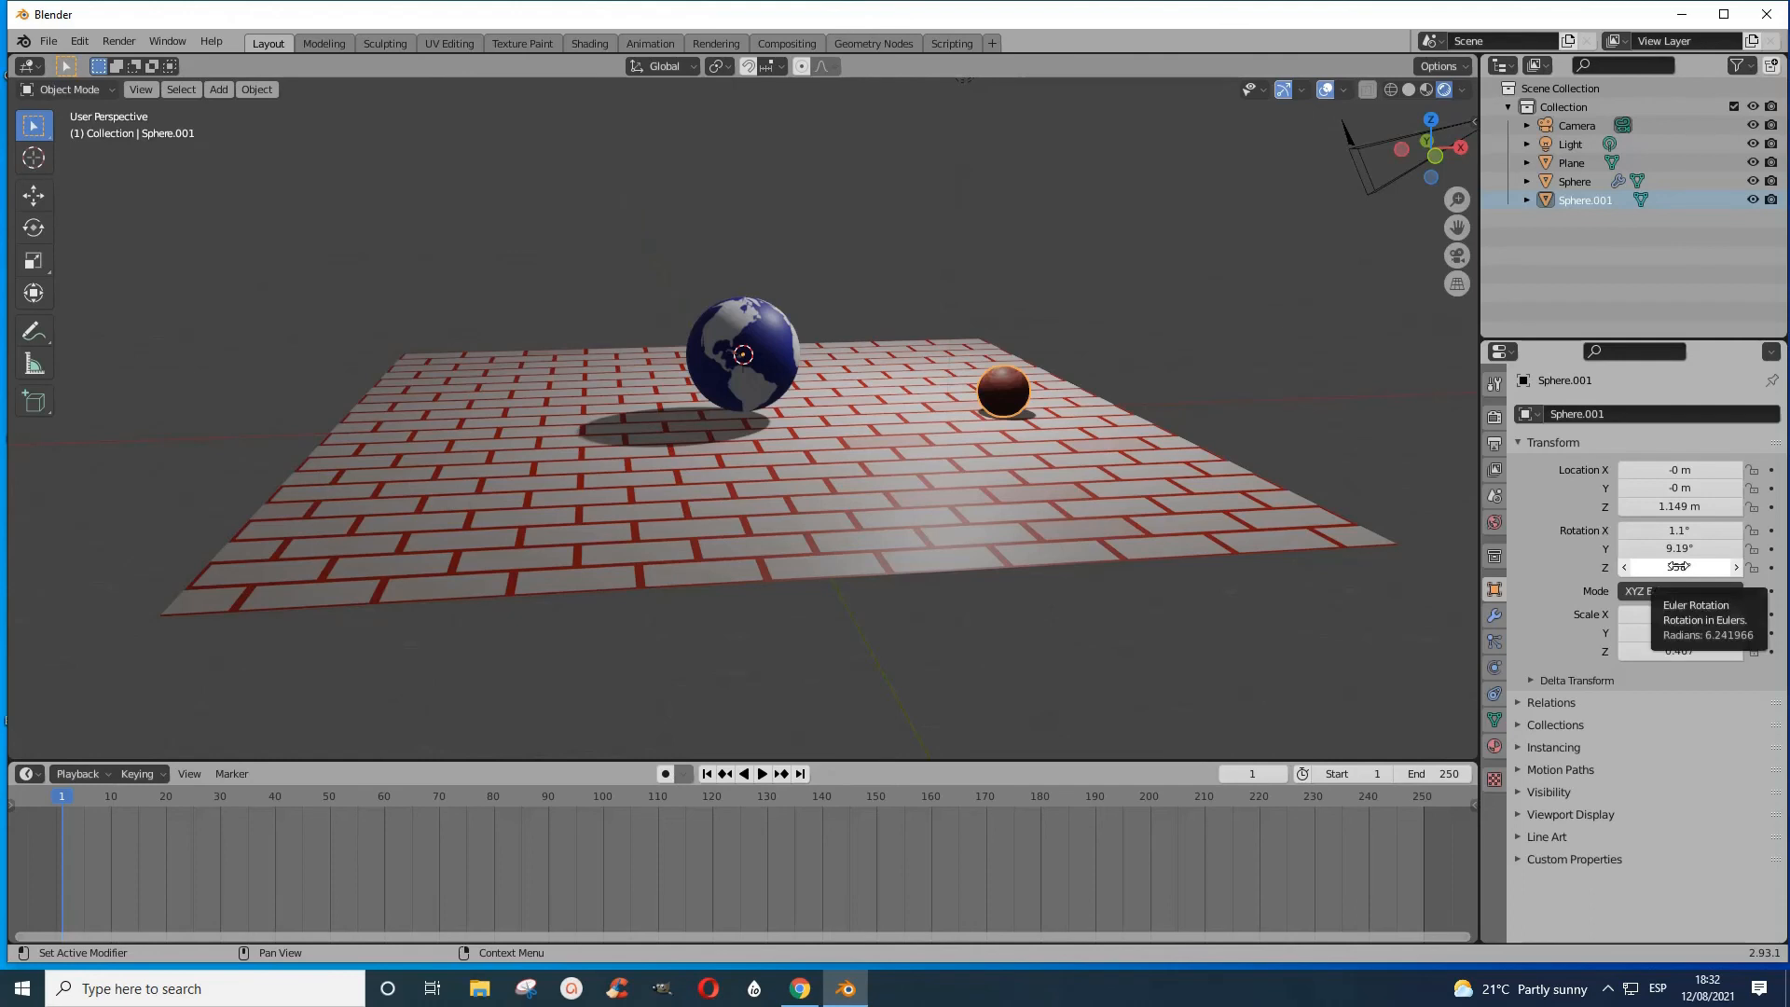
{"action": "right_click", "coordinate": [1686, 566]}
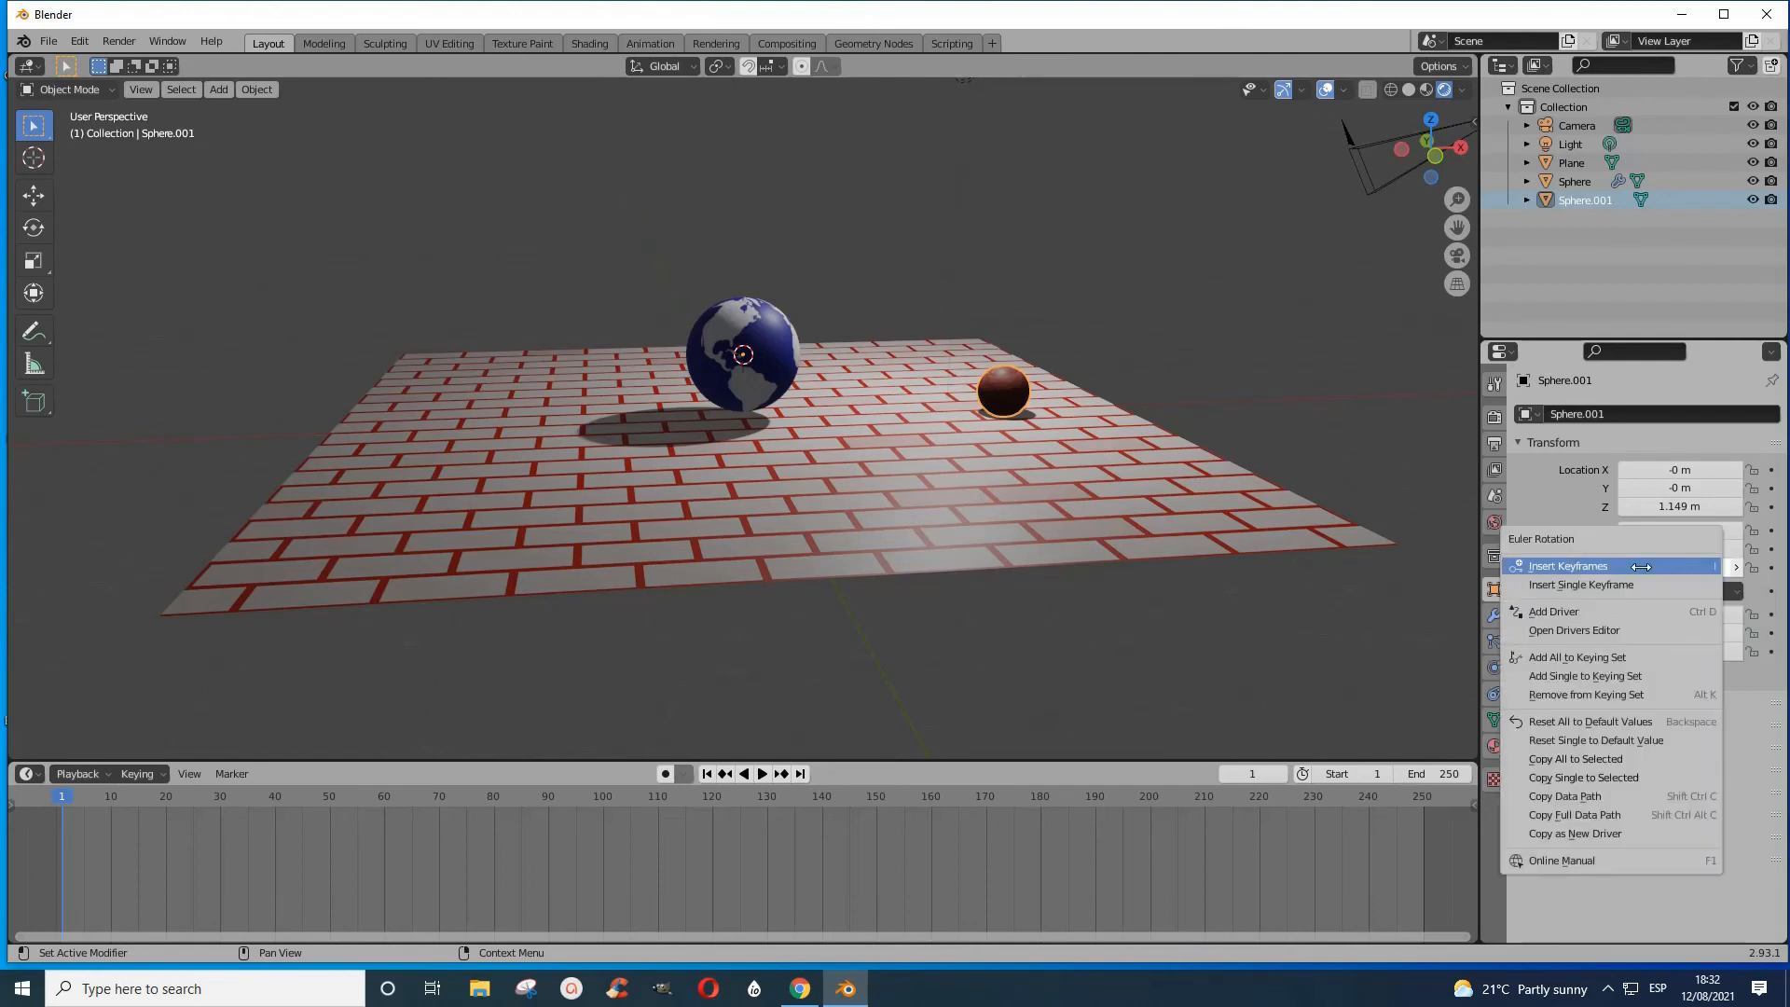
{"action": "left_click", "coordinate": [1640, 566]}
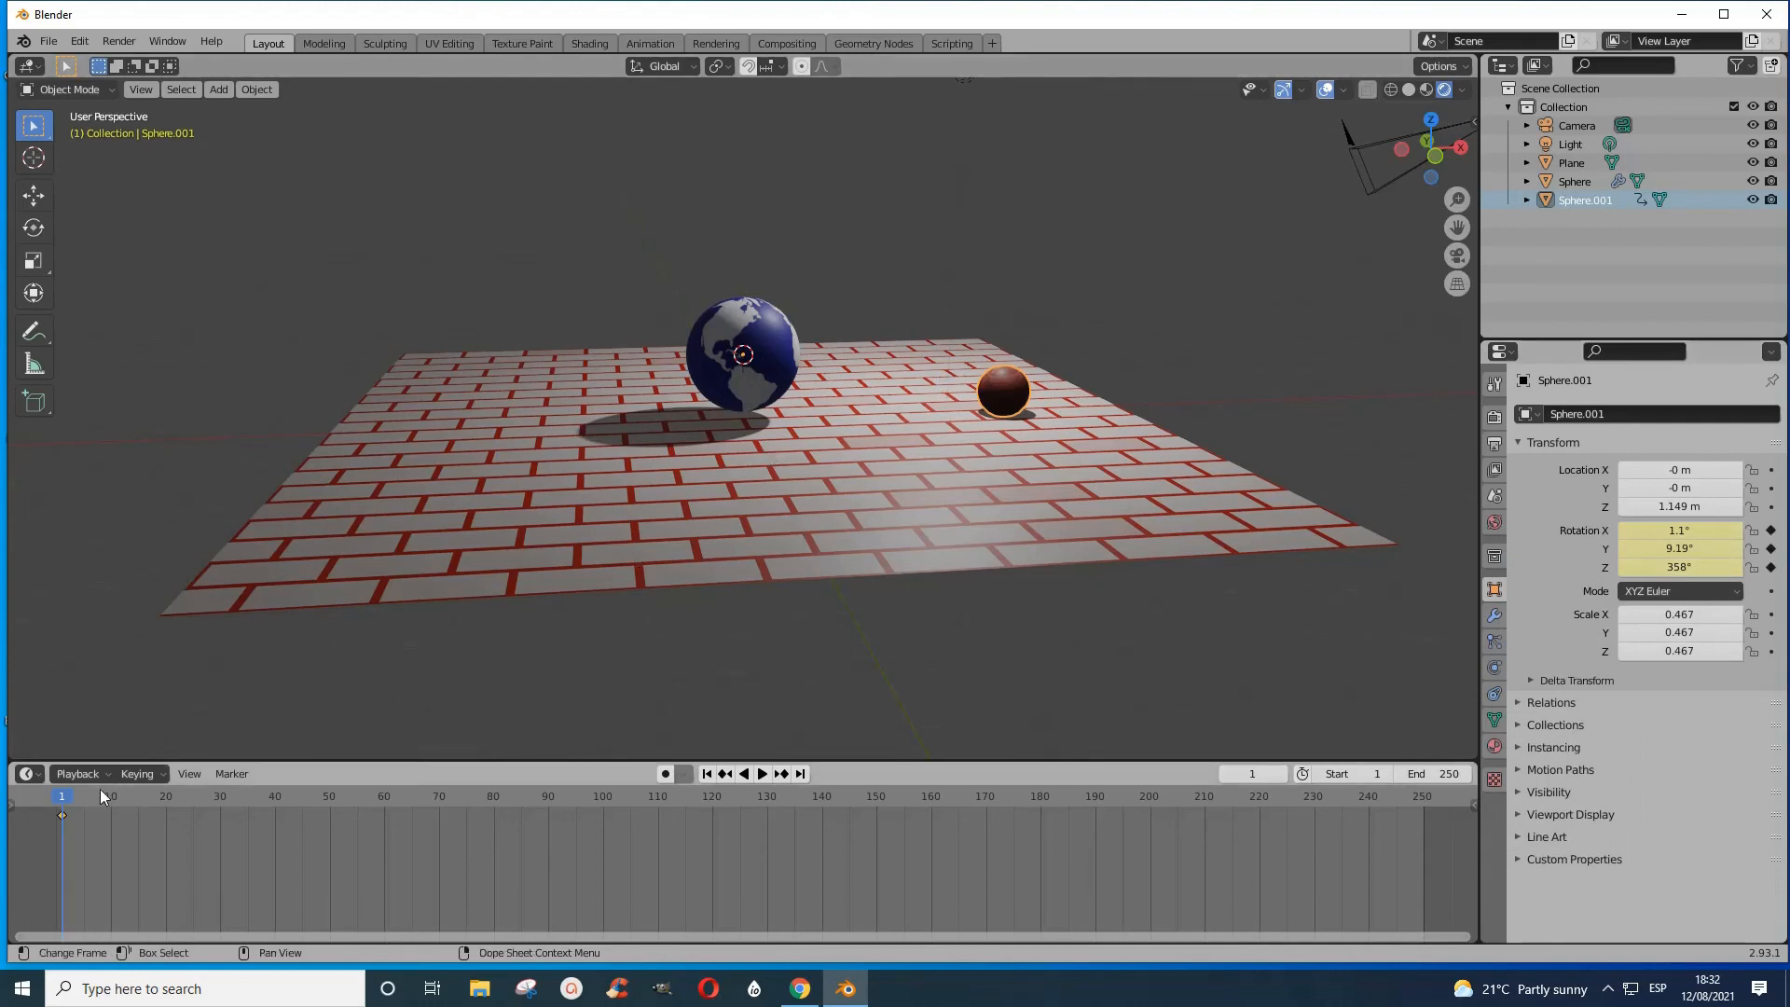
- Set the animation's current frame to 100
{"action": "key", "text": "space"}
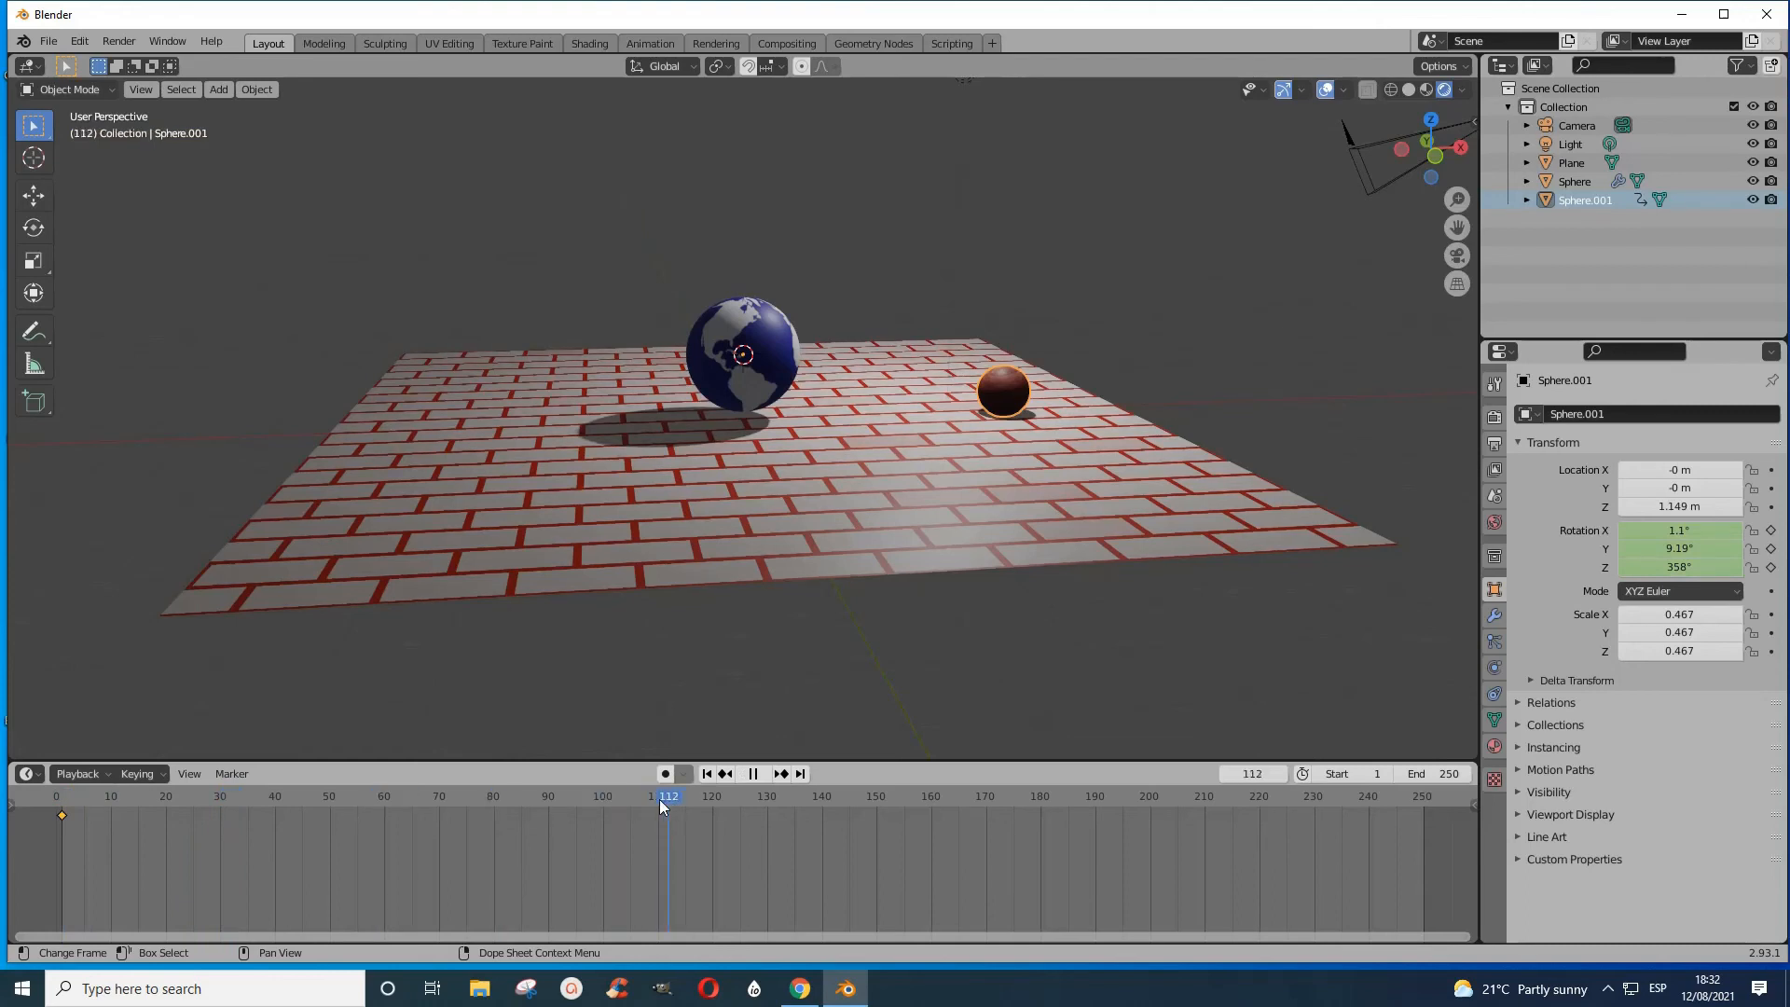
{"action": "left_click_drag", "start_coordinate": [660, 804], "coordinate": [606, 801]}
{"action": "left_click", "coordinate": [1256, 774]}
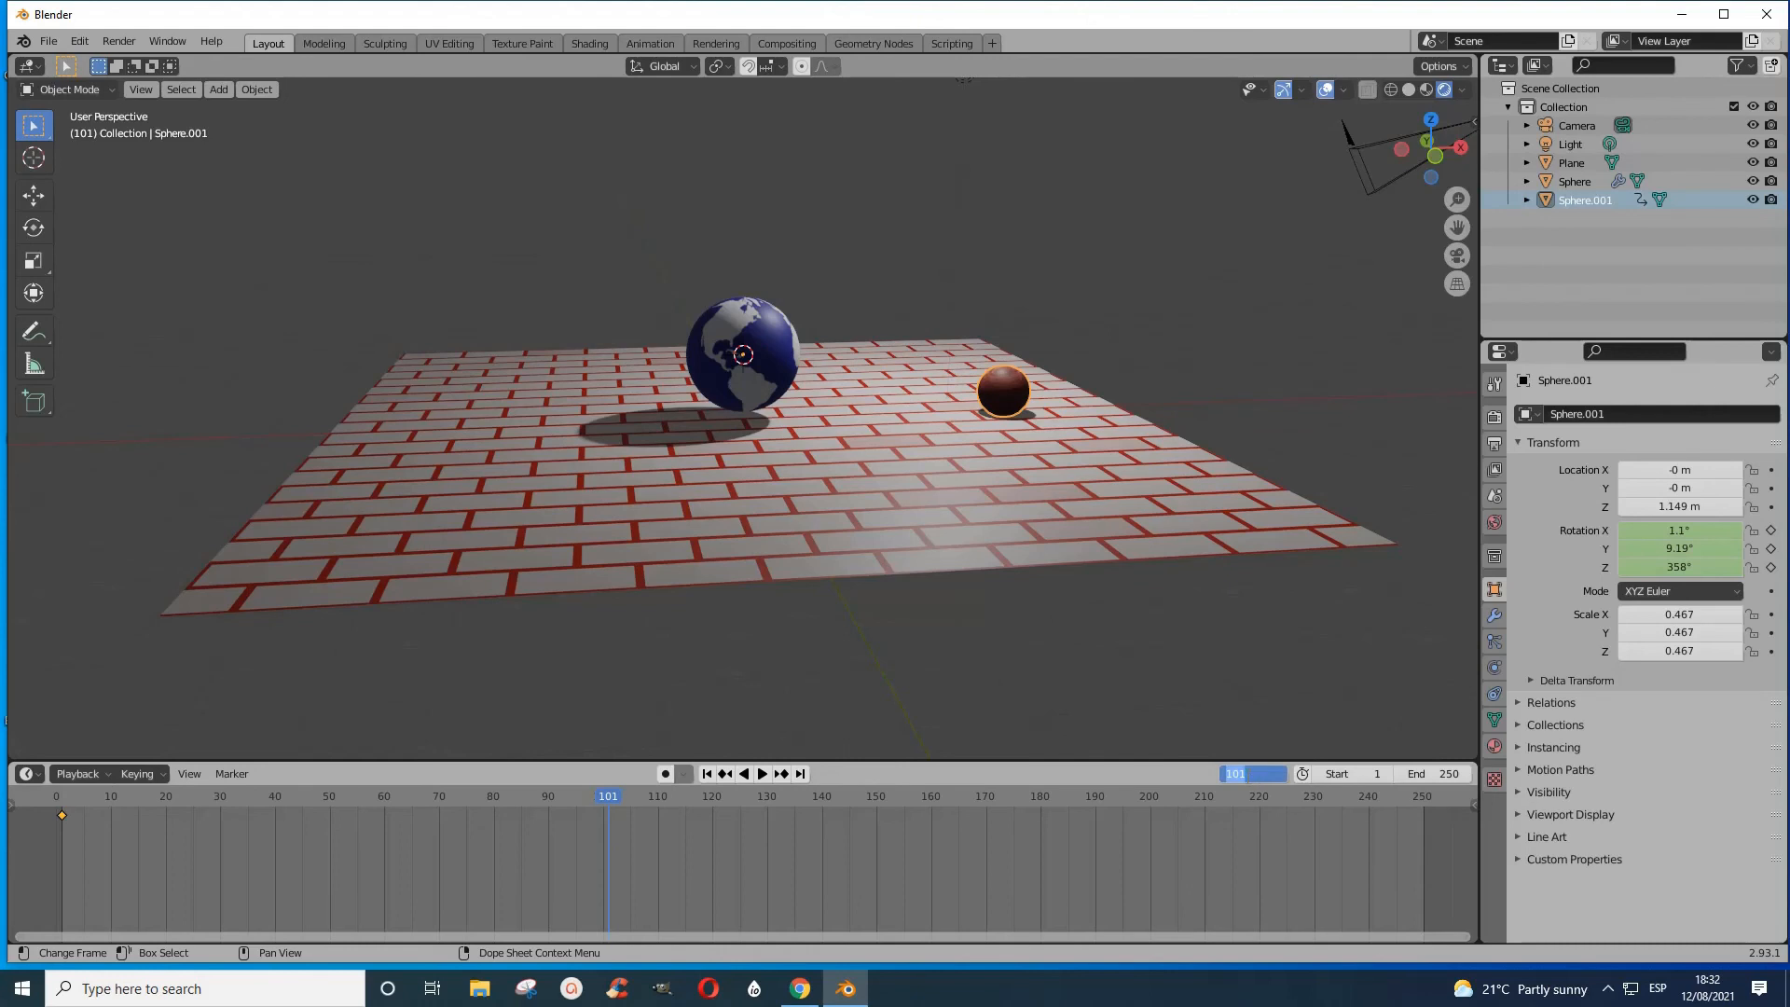
{"action": "left_click", "coordinate": [1248, 778]}
{"action": "key", "text": "Return"}
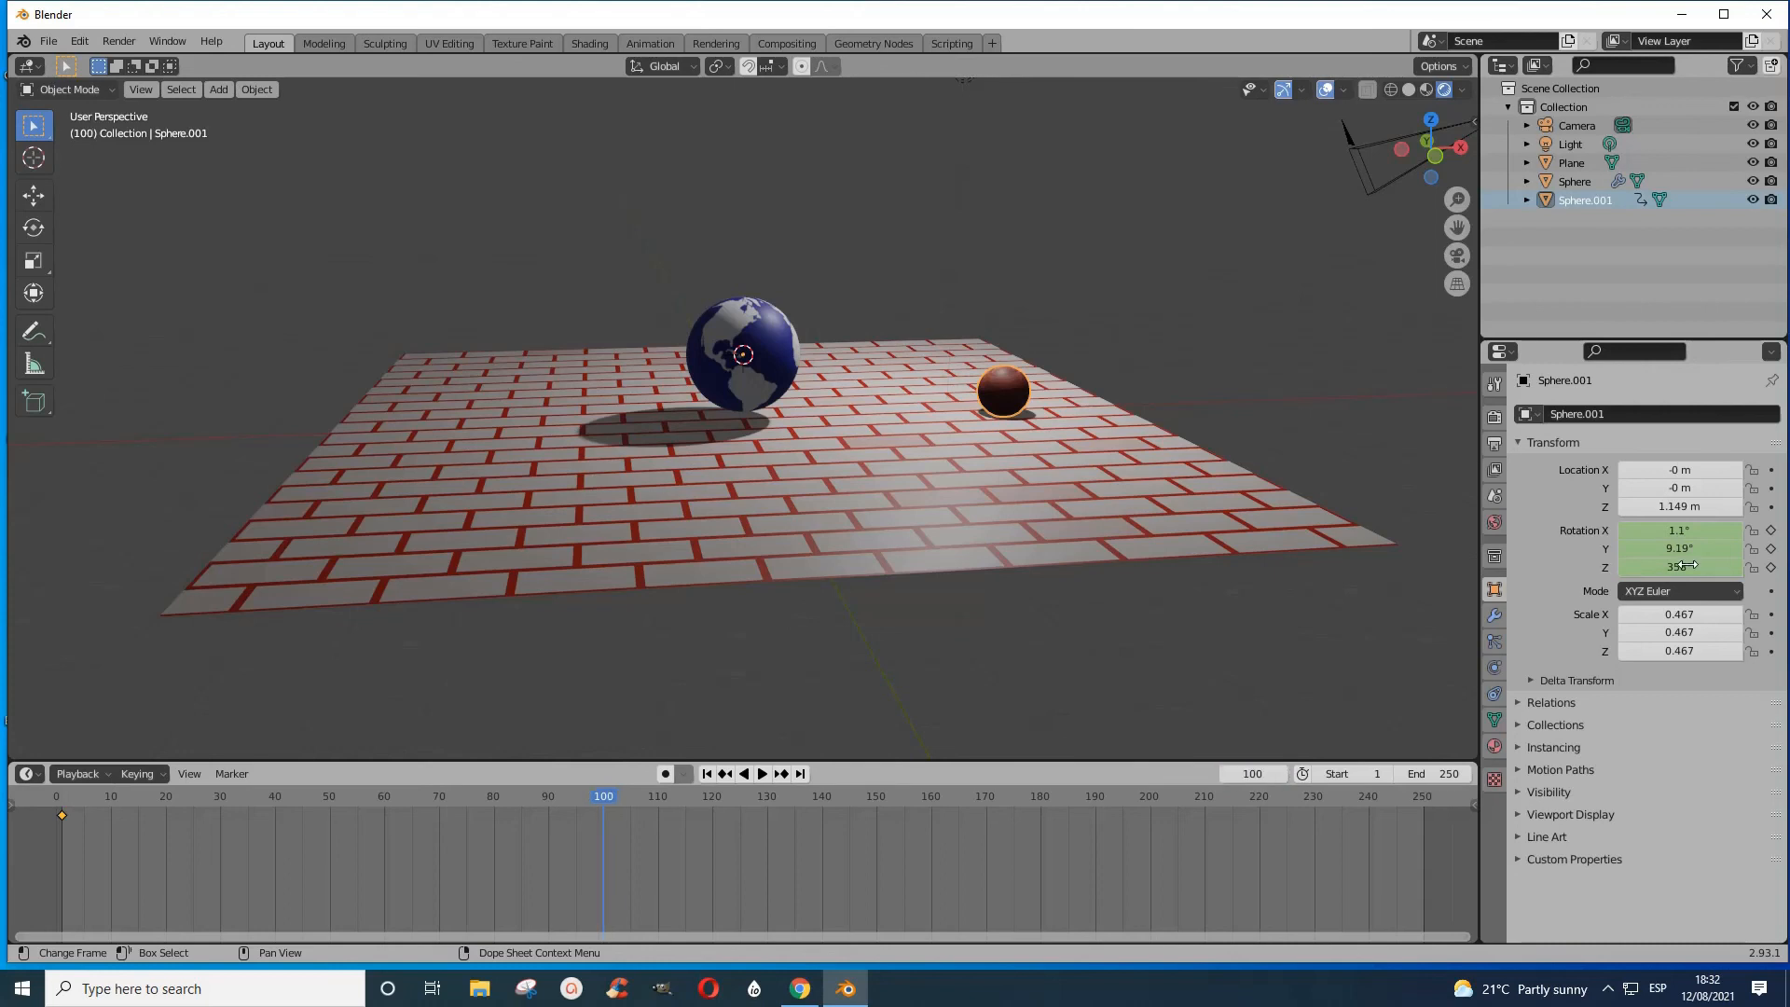
- Set the small sphere's Z rotation to 1080° and insert rotation keyframes at frame 100
{"action": "left_click", "coordinate": [1660, 567]}
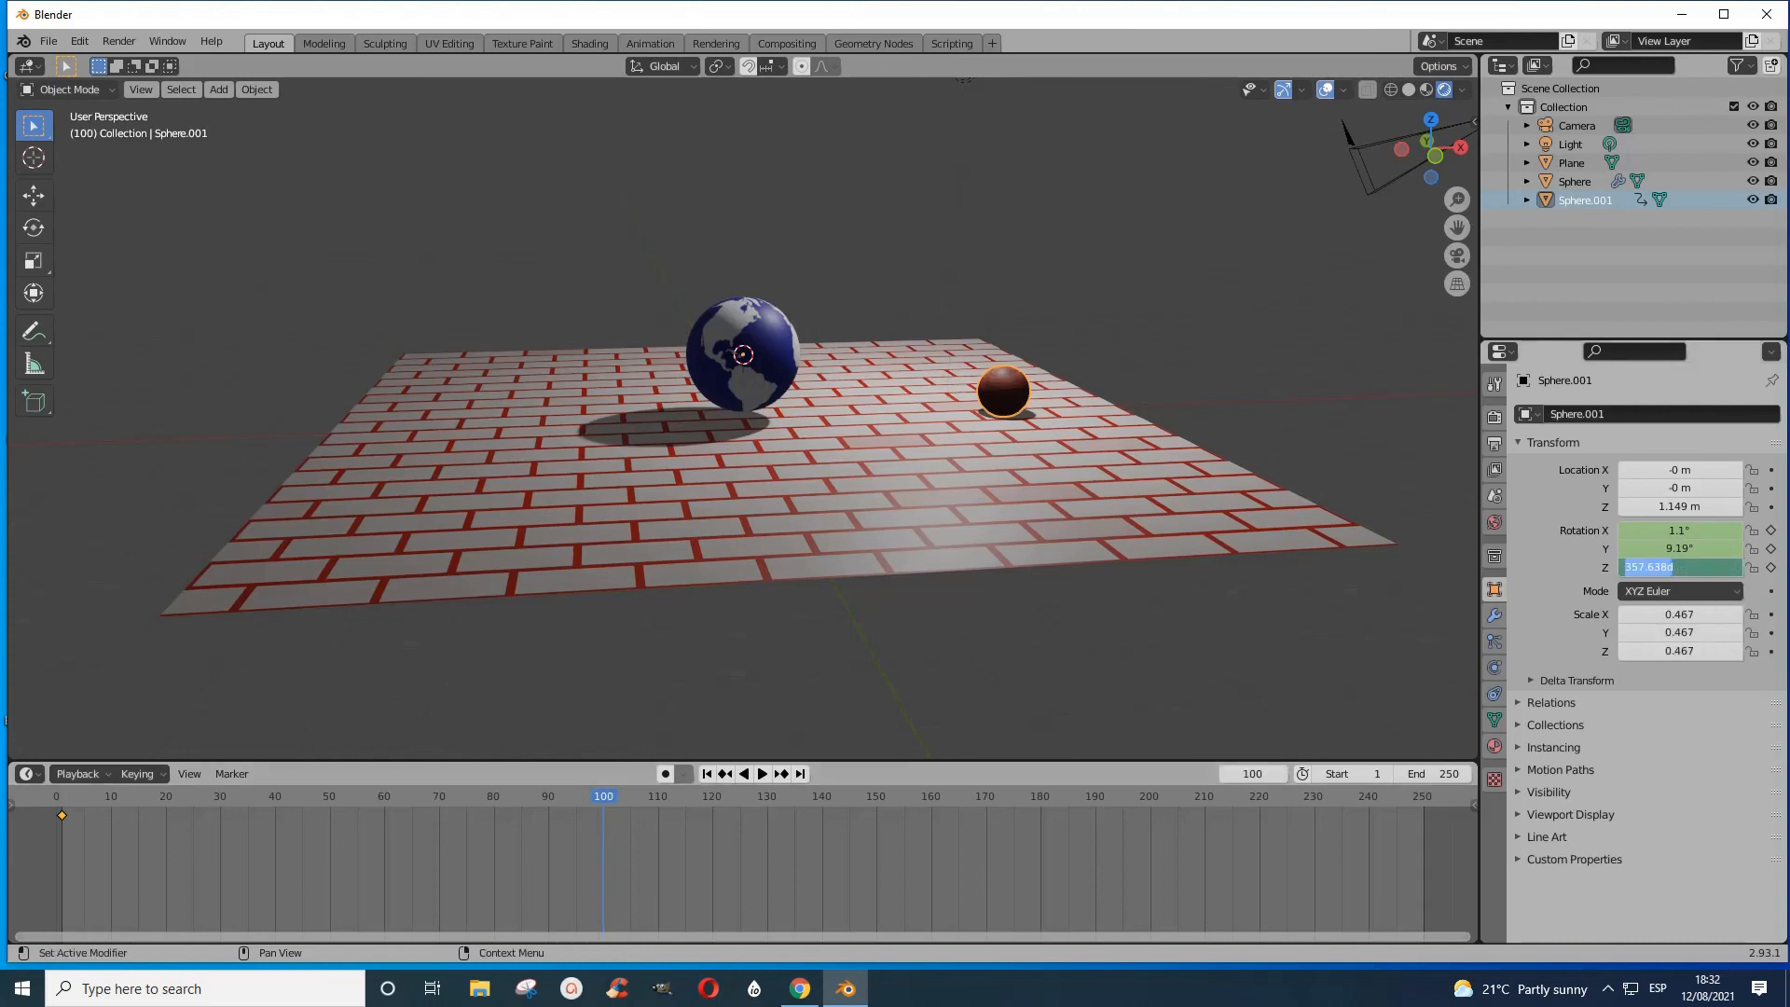
{"action": "left_click", "coordinate": [1668, 568]}
{"action": "key", "text": "BackSpace"}
{"action": "key", "text": "BackSpace"}
{"action": "key", "text": "BackSpace"}
{"action": "key", "text": "BackSpace"}
{"action": "type", "text": "60*"}
{"action": "key", "text": "Return"}
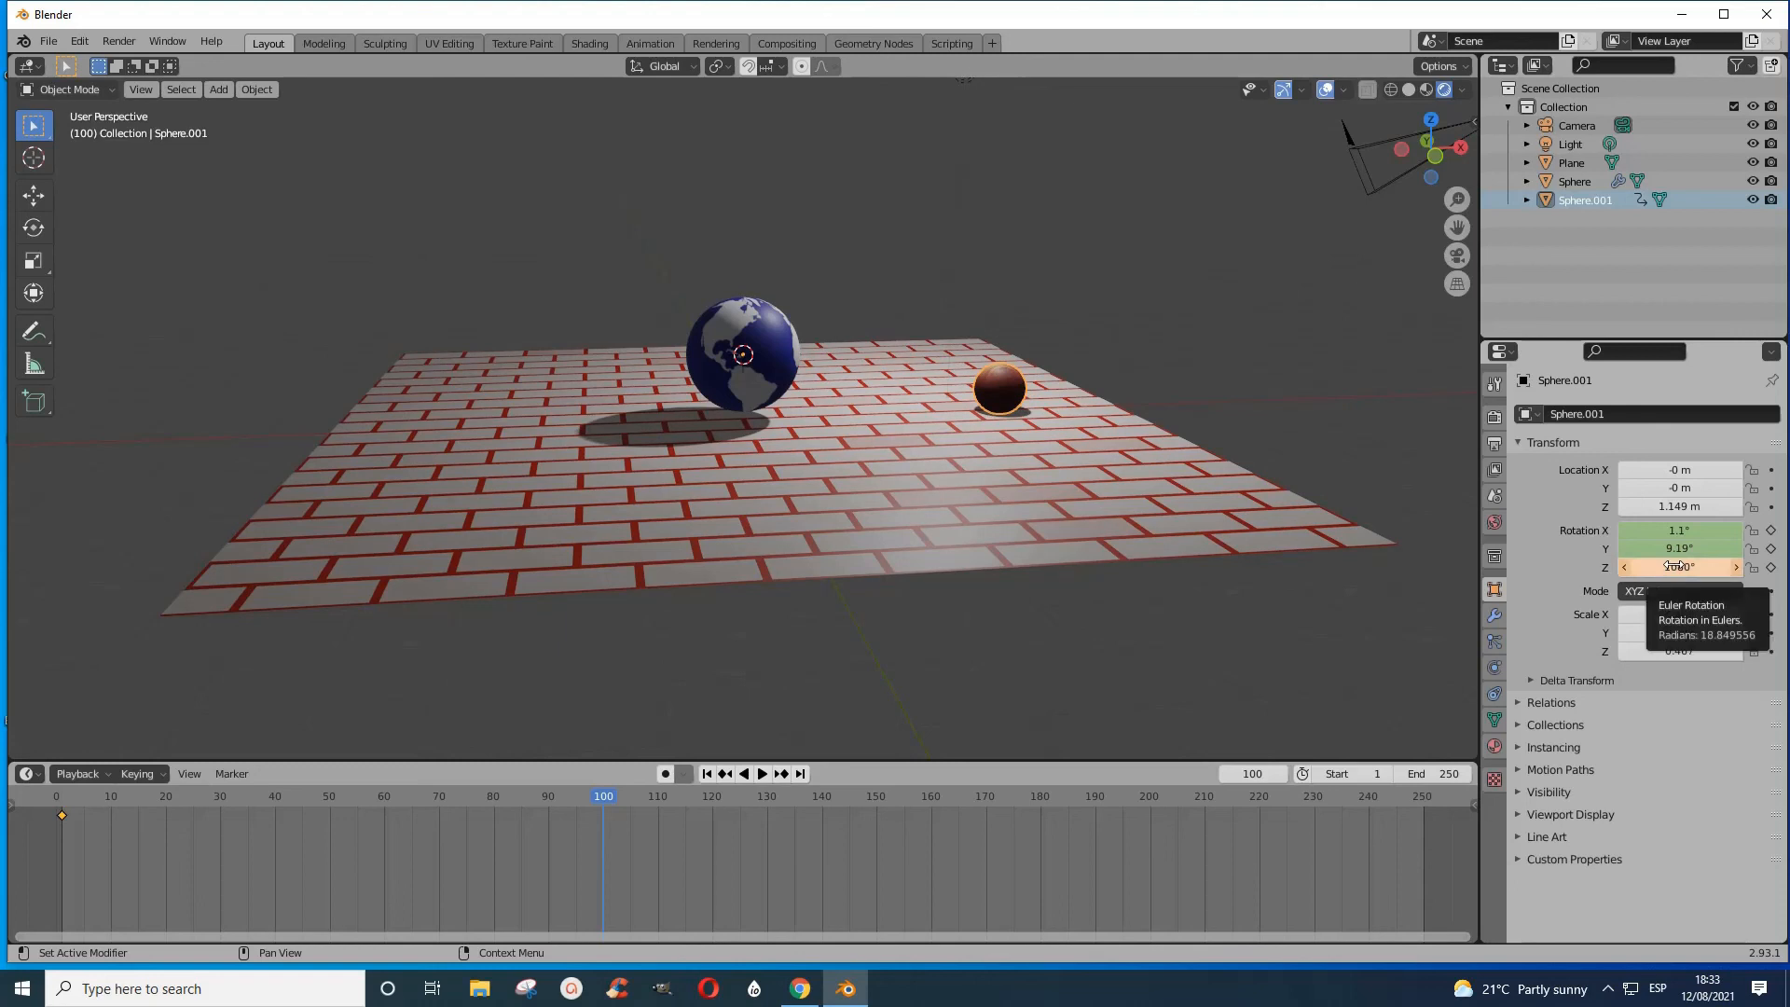
{"action": "key", "text": "i"}
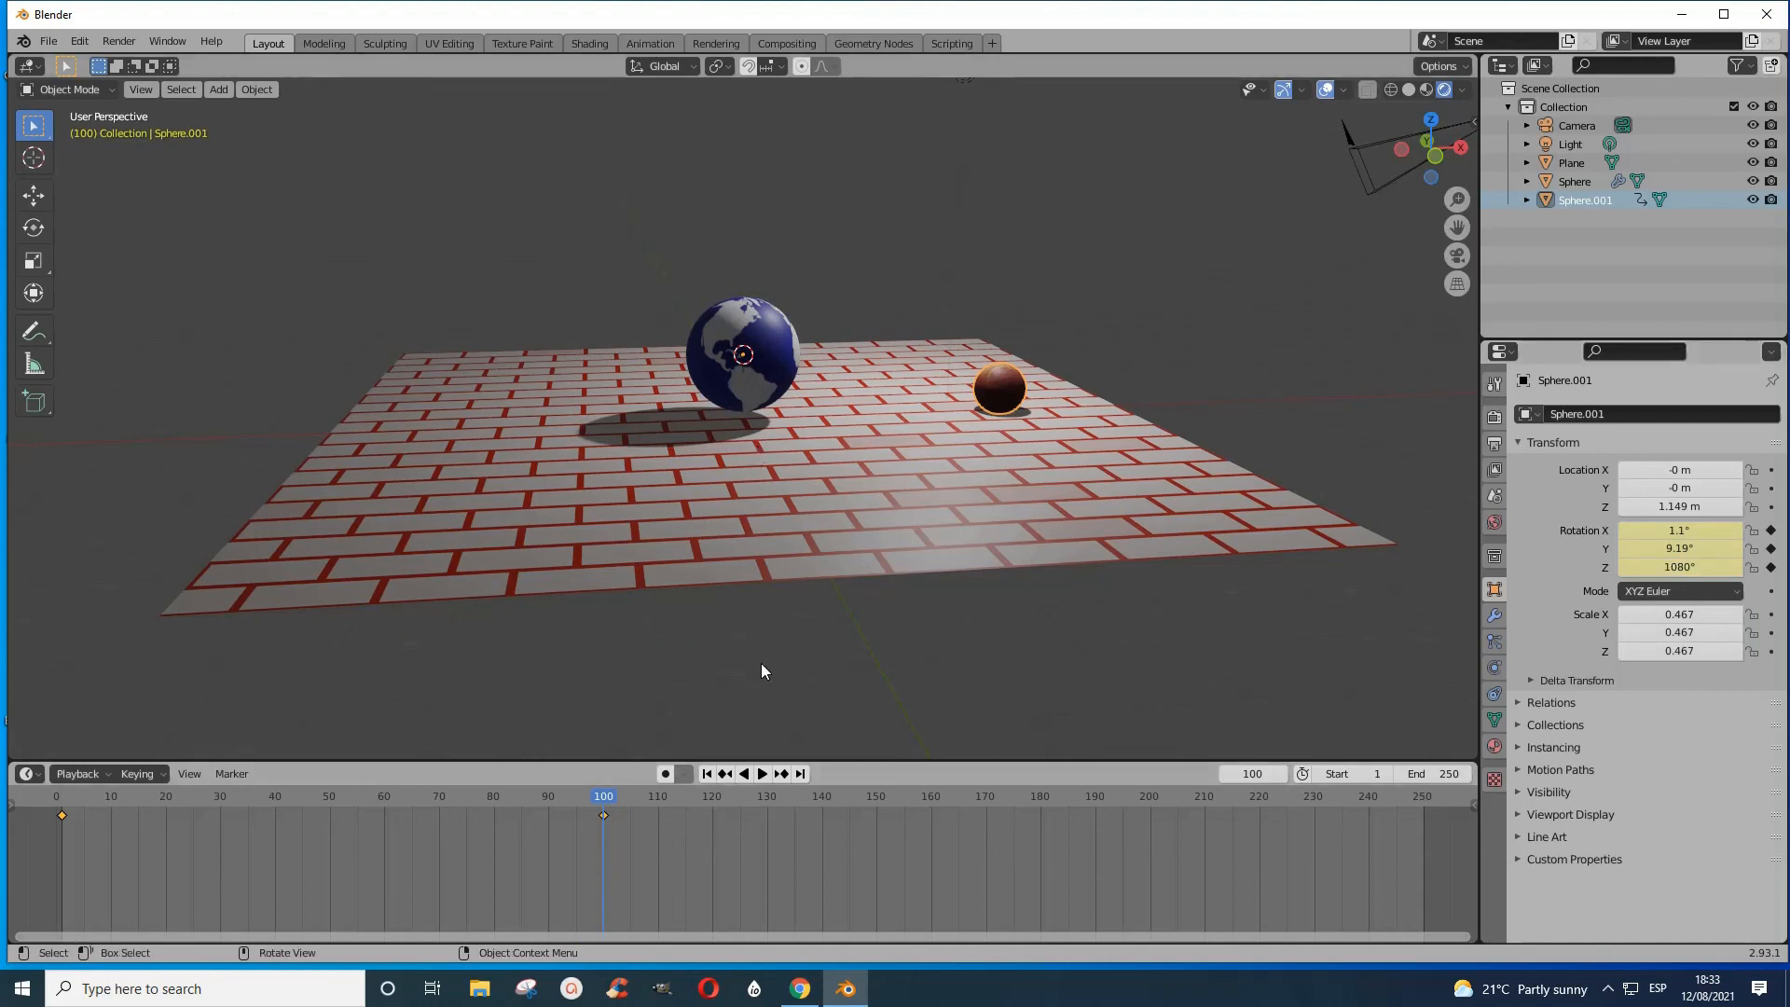
- Play the animation from the first frame to check the small sphere's orbit around the globe, stopping past the last keyframe
{"action": "left_click", "coordinate": [710, 776]}
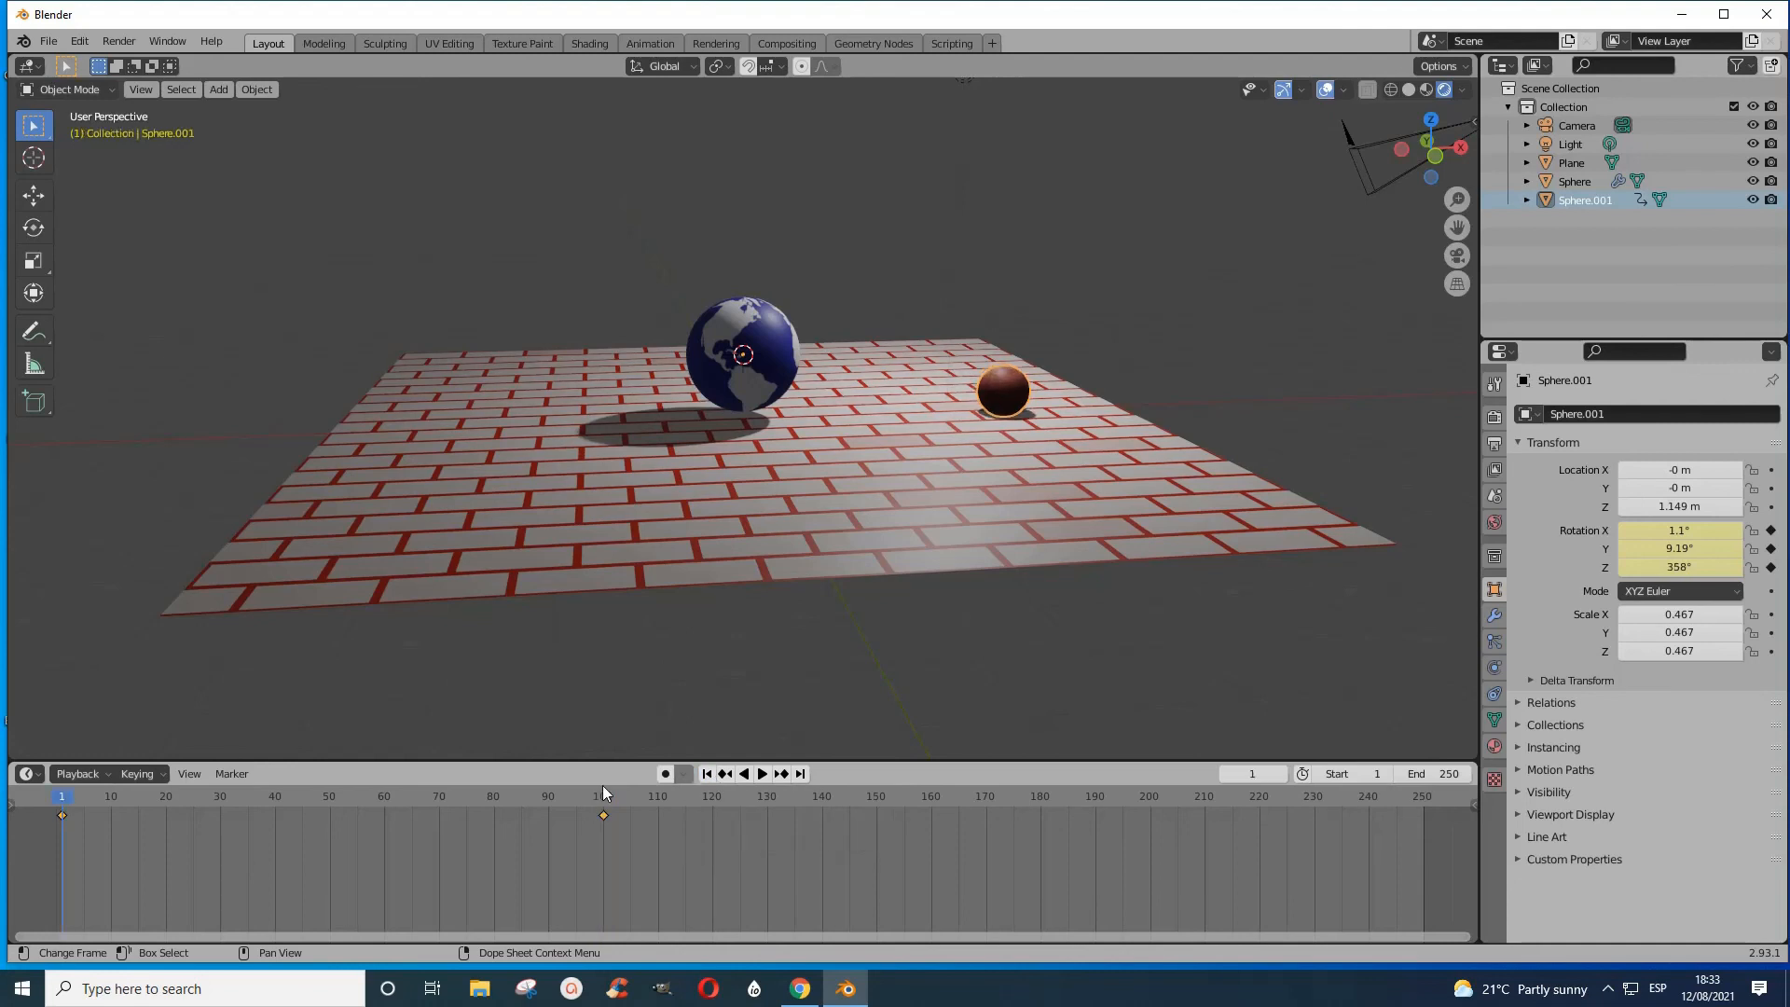
{"action": "left_click", "coordinate": [762, 775]}
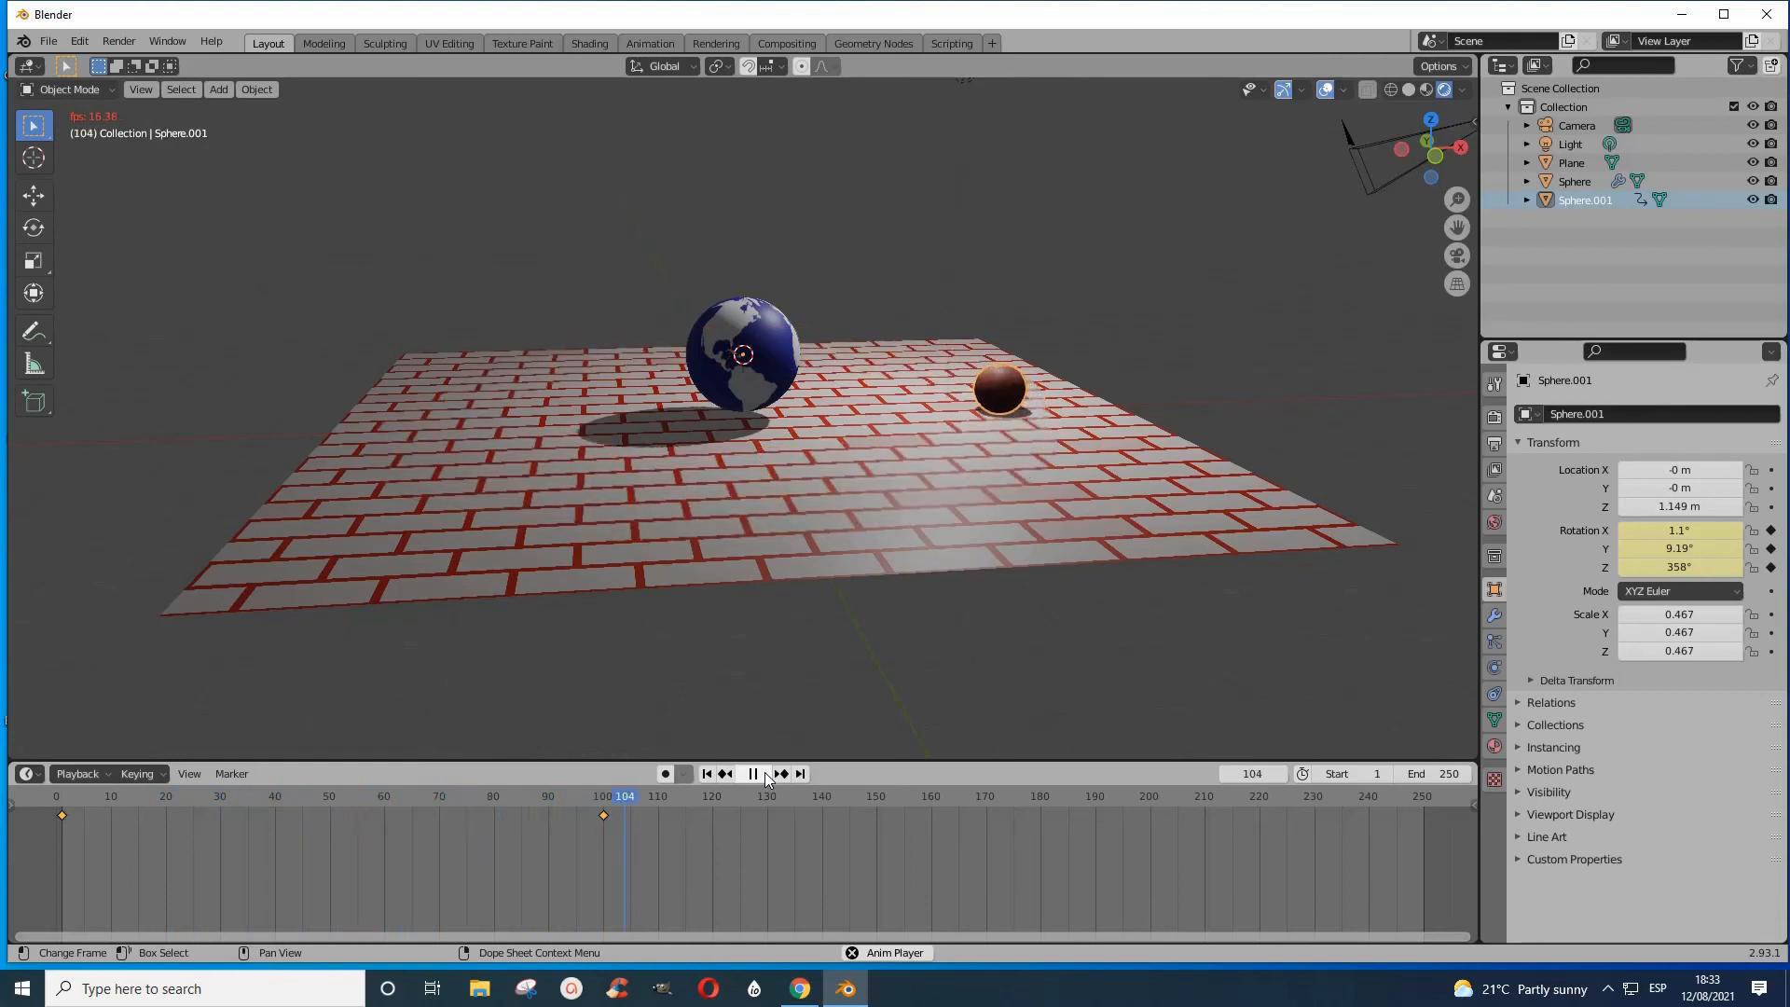
{"action": "left_click", "coordinate": [766, 779]}
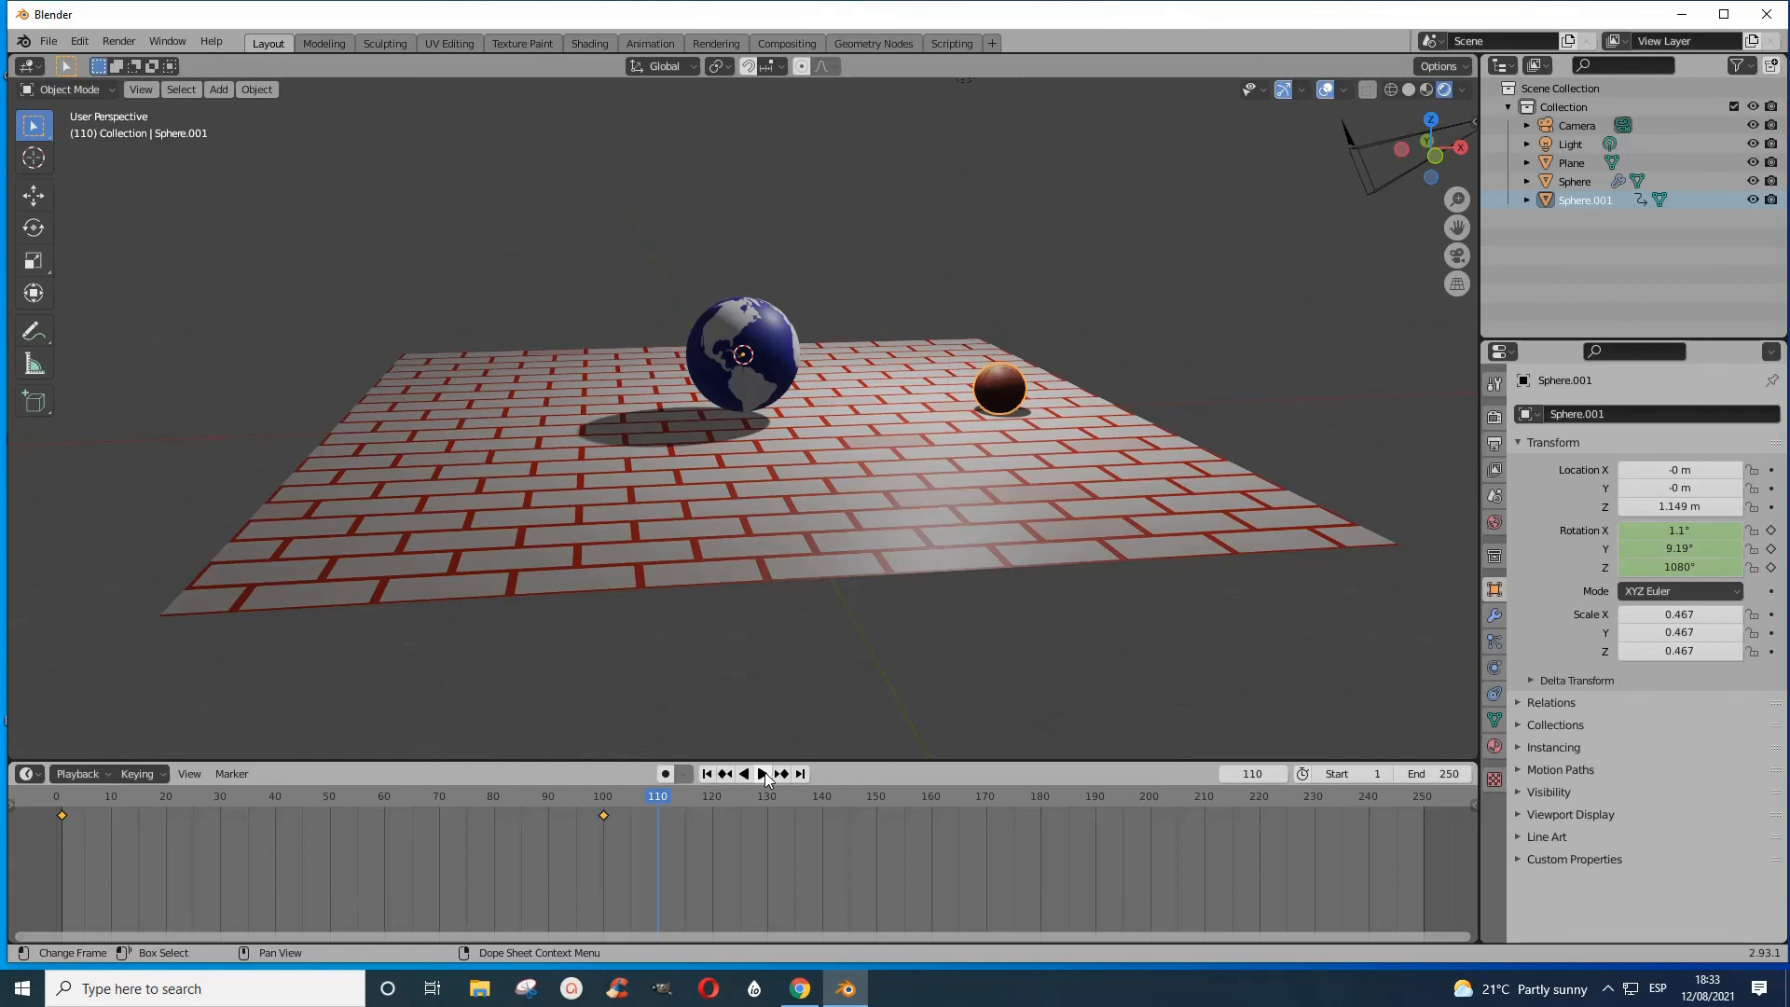